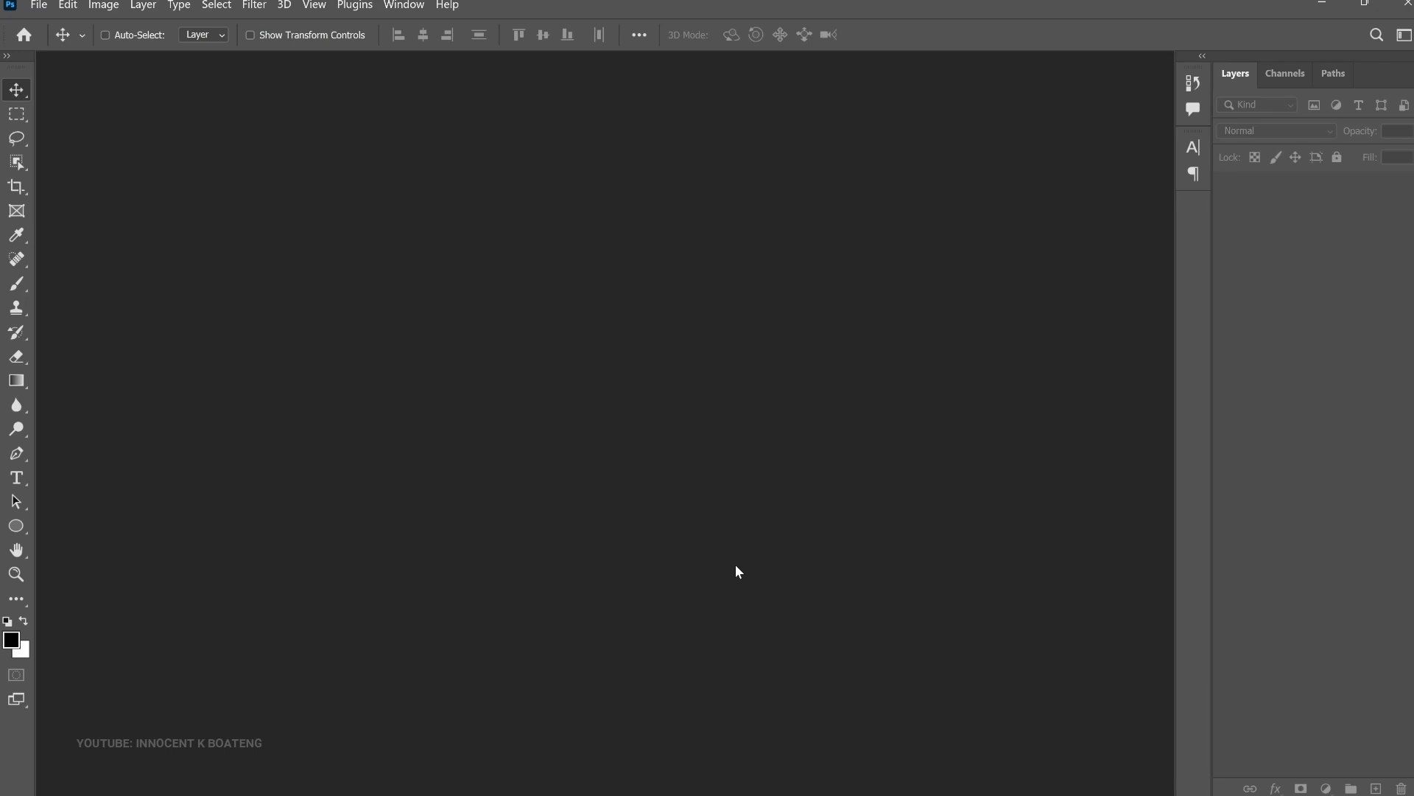
Create a new portrait A4 print document, 210 x 297 mm at 300 ppi, in RGB with a white background
{"action": "key", "text": "ctrl+n"}
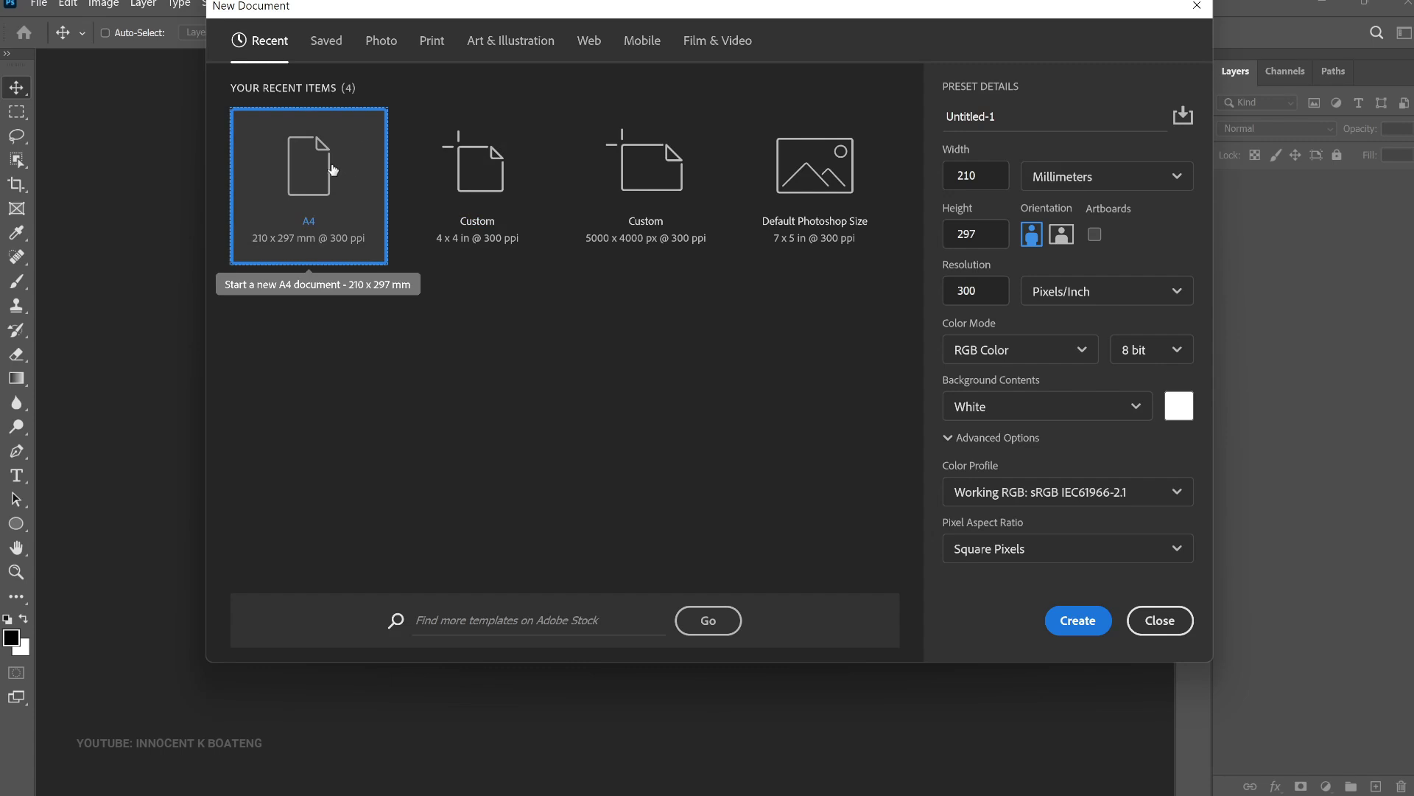
{"action": "left_click", "coordinate": [439, 59]}
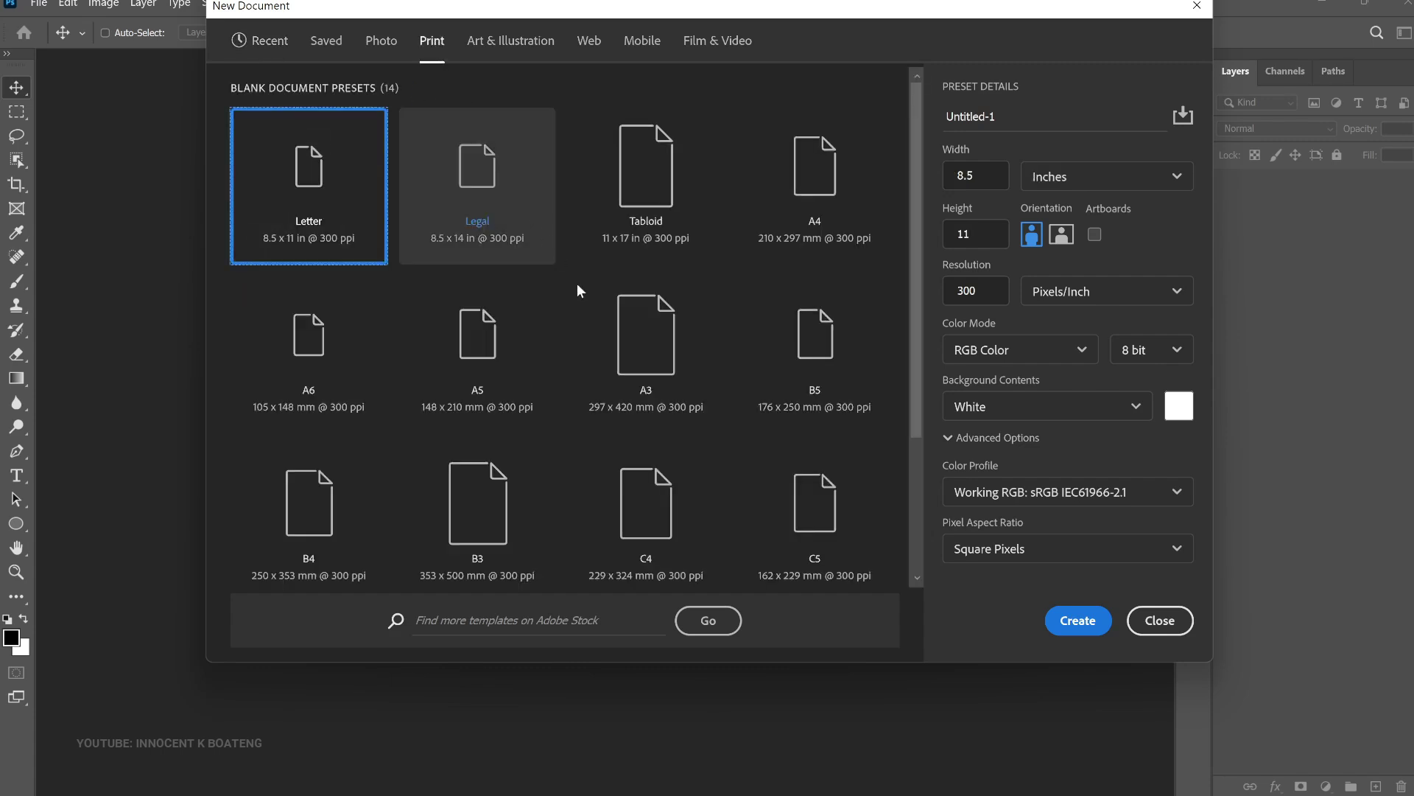
{"action": "scroll", "coordinate": [633, 324], "scroll_direction": "down", "scroll_amount": 2}
{"action": "scroll", "coordinate": [700, 356], "scroll_direction": "up", "scroll_amount": 2}
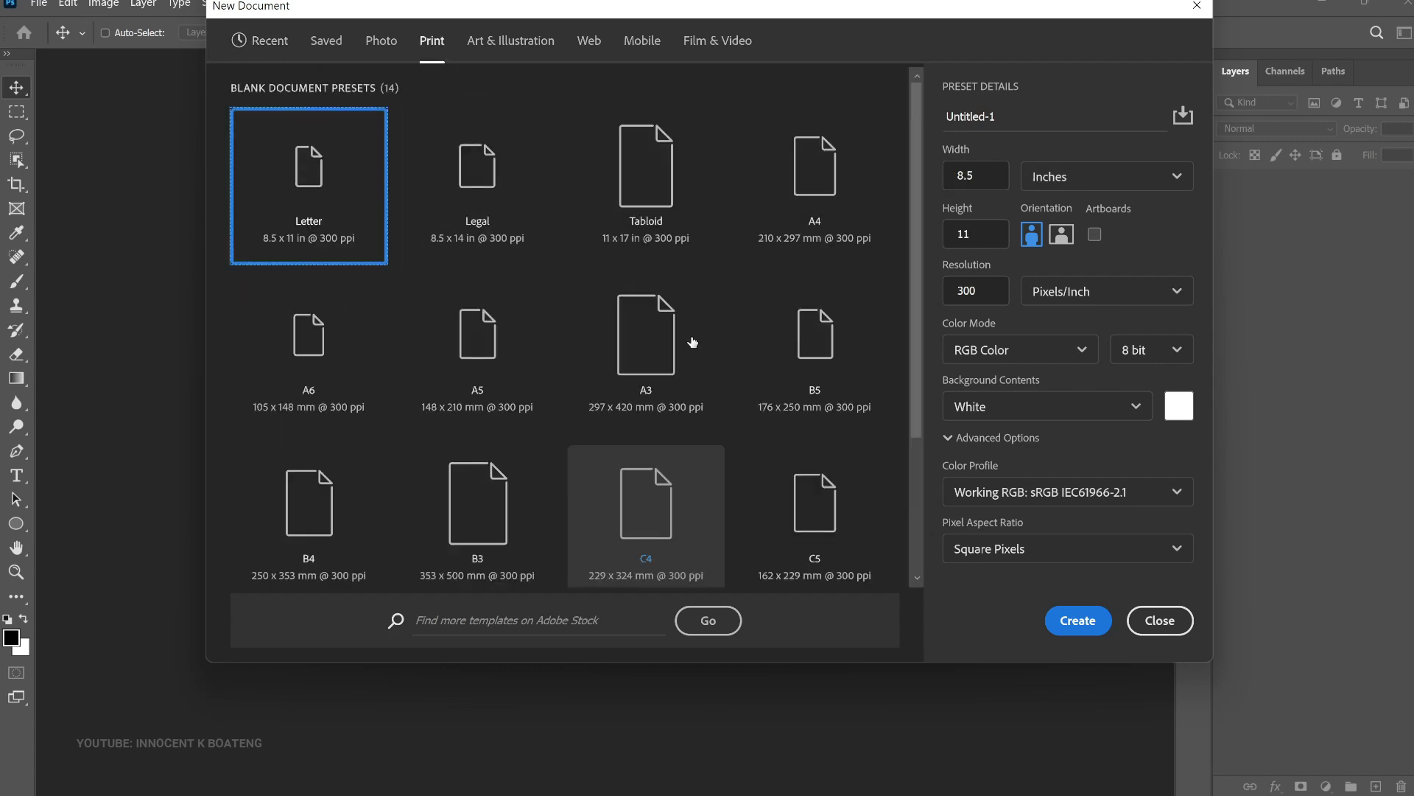
{"action": "left_click", "coordinate": [824, 195]}
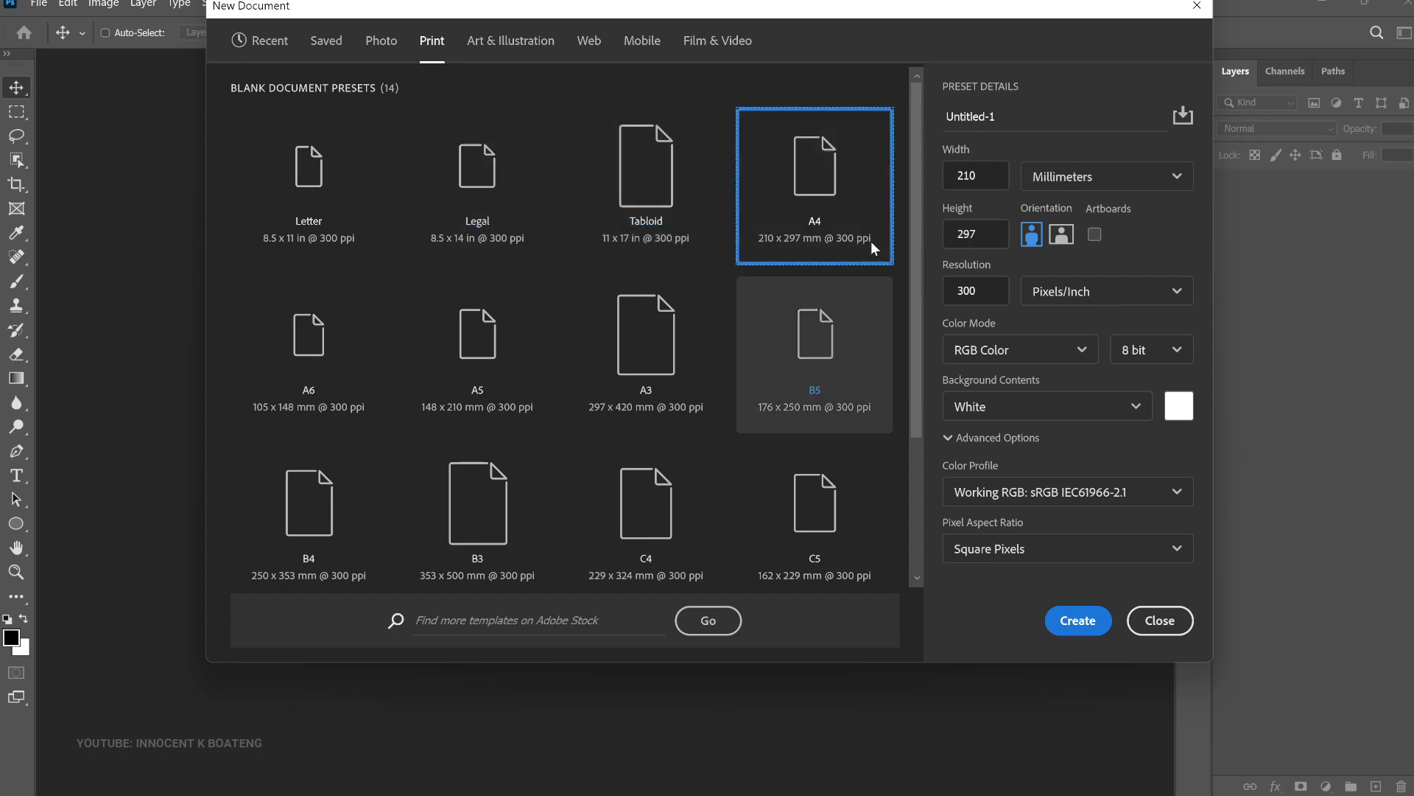
{"action": "left_click", "coordinate": [1078, 621]}
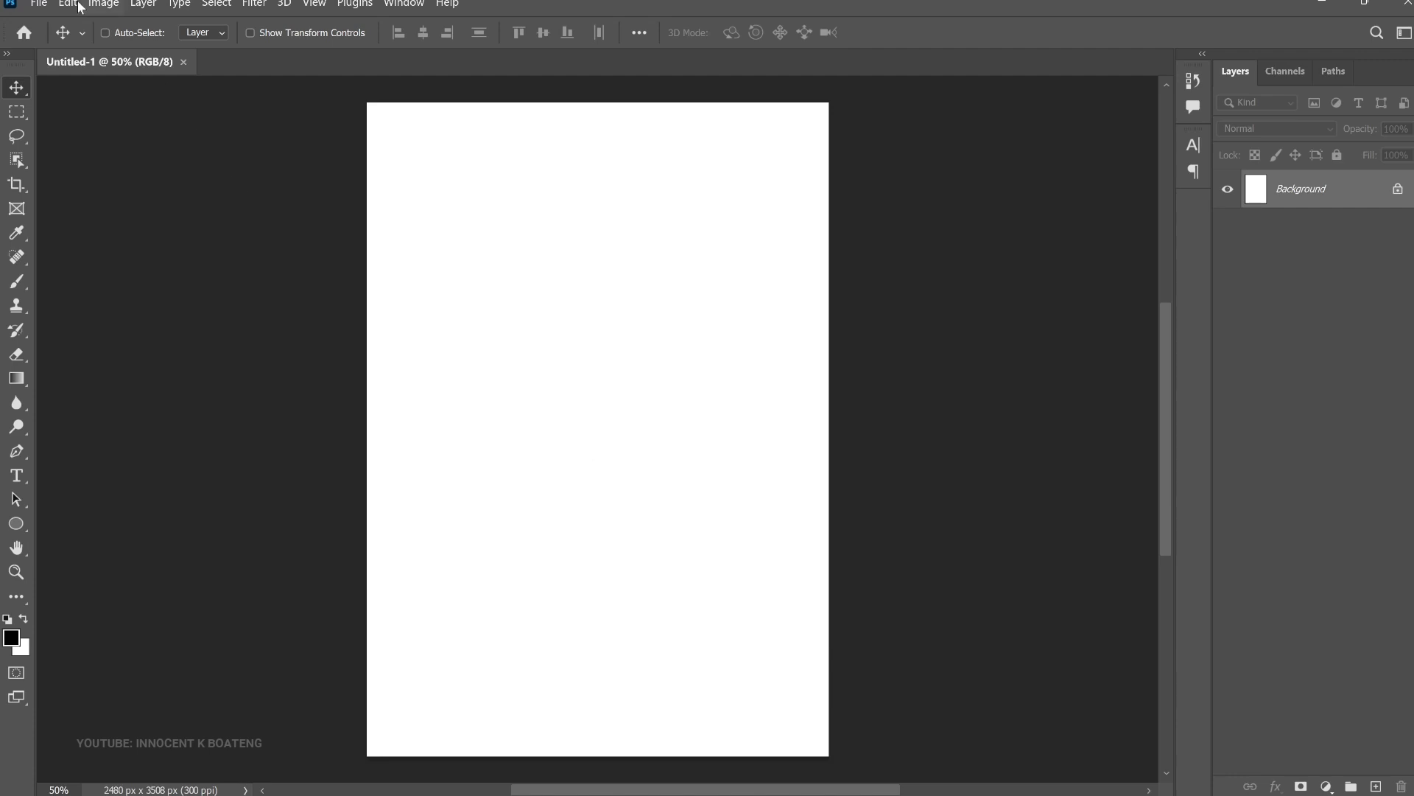
Place the gold bauble and snowflake image b006a9228b8e13568b615f532b0d69c1 as an embedded object from the Kuks Christmas promo folder
{"action": "left_click", "coordinate": [38, 3]}
{"action": "left_click", "coordinate": [157, 332]}
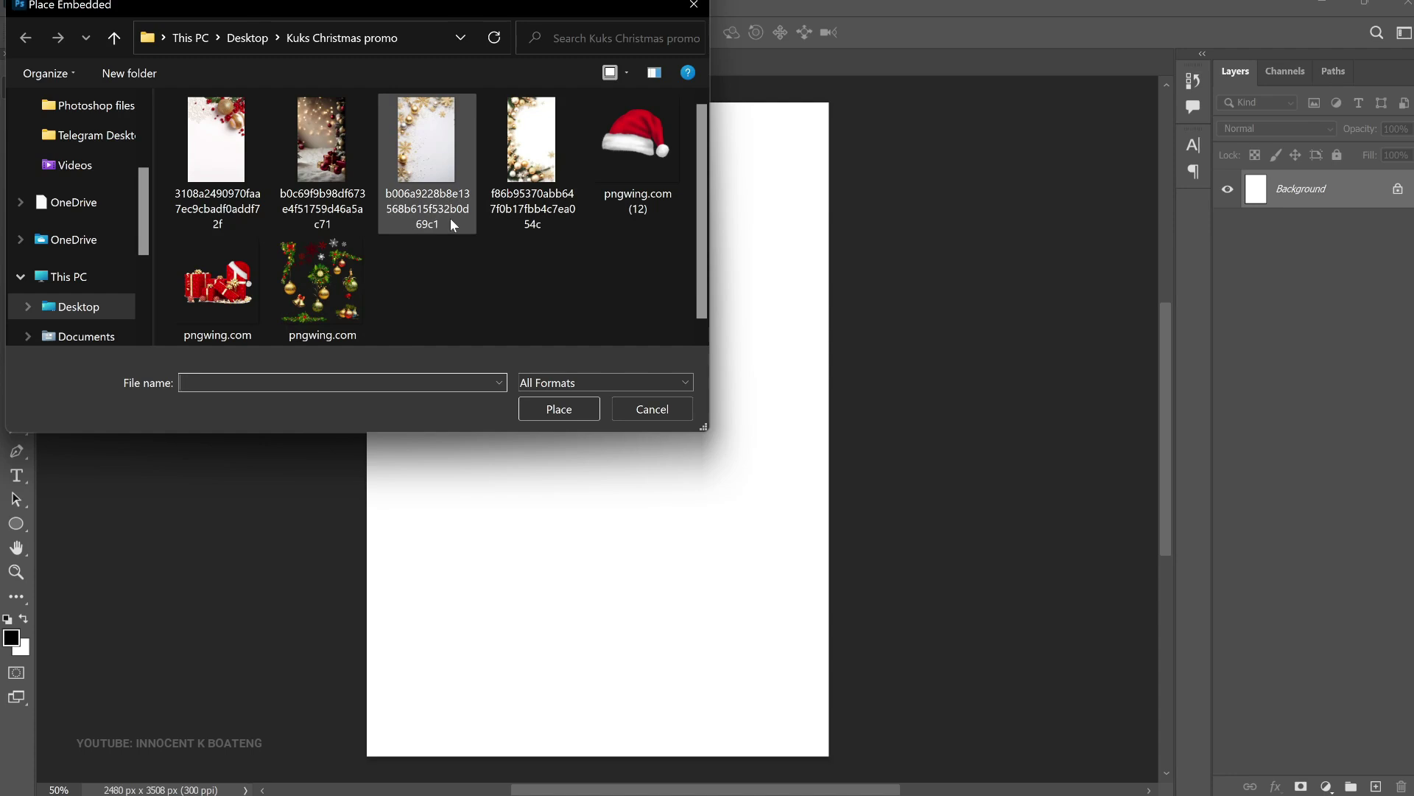
{"action": "left_click", "coordinate": [426, 151]}
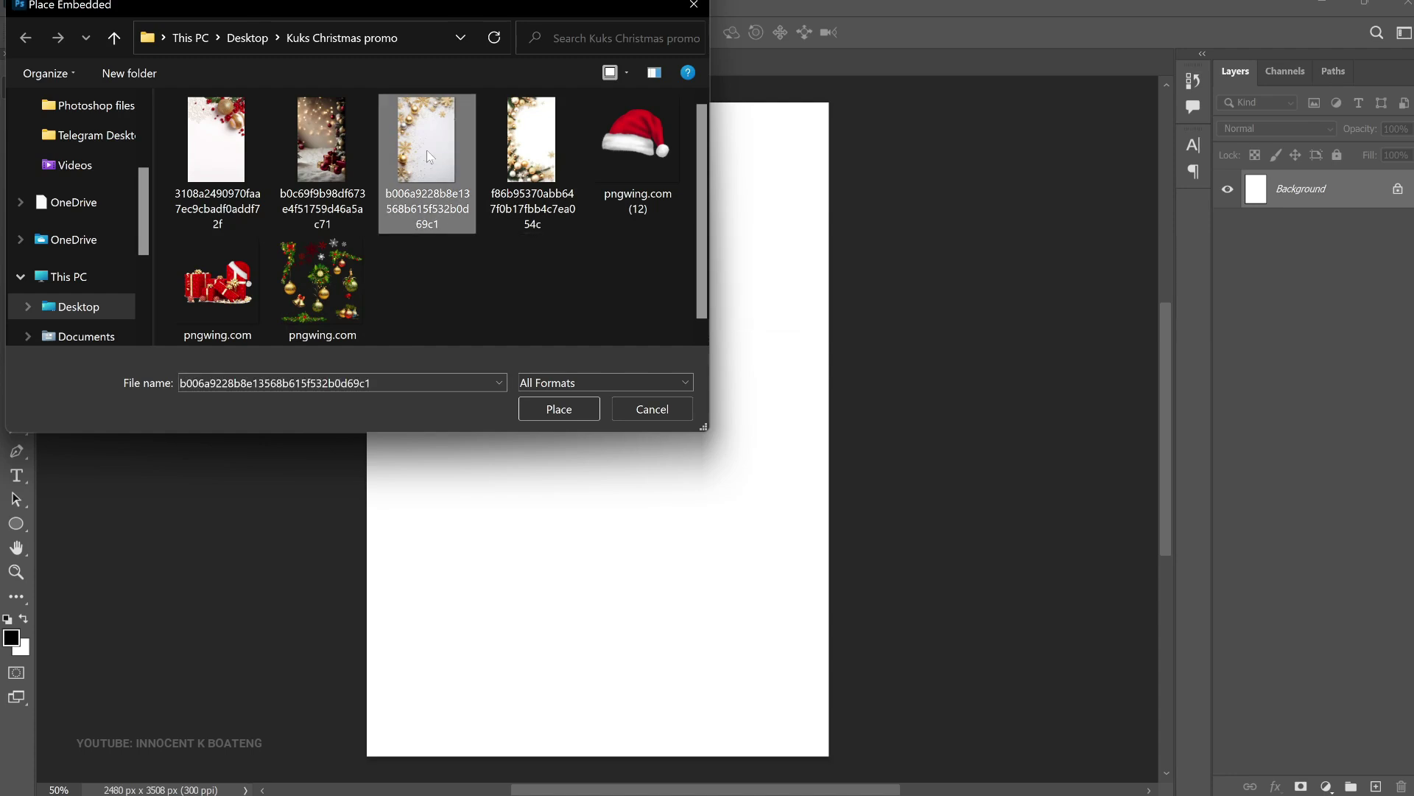
{"action": "double_click", "coordinate": [427, 150]}
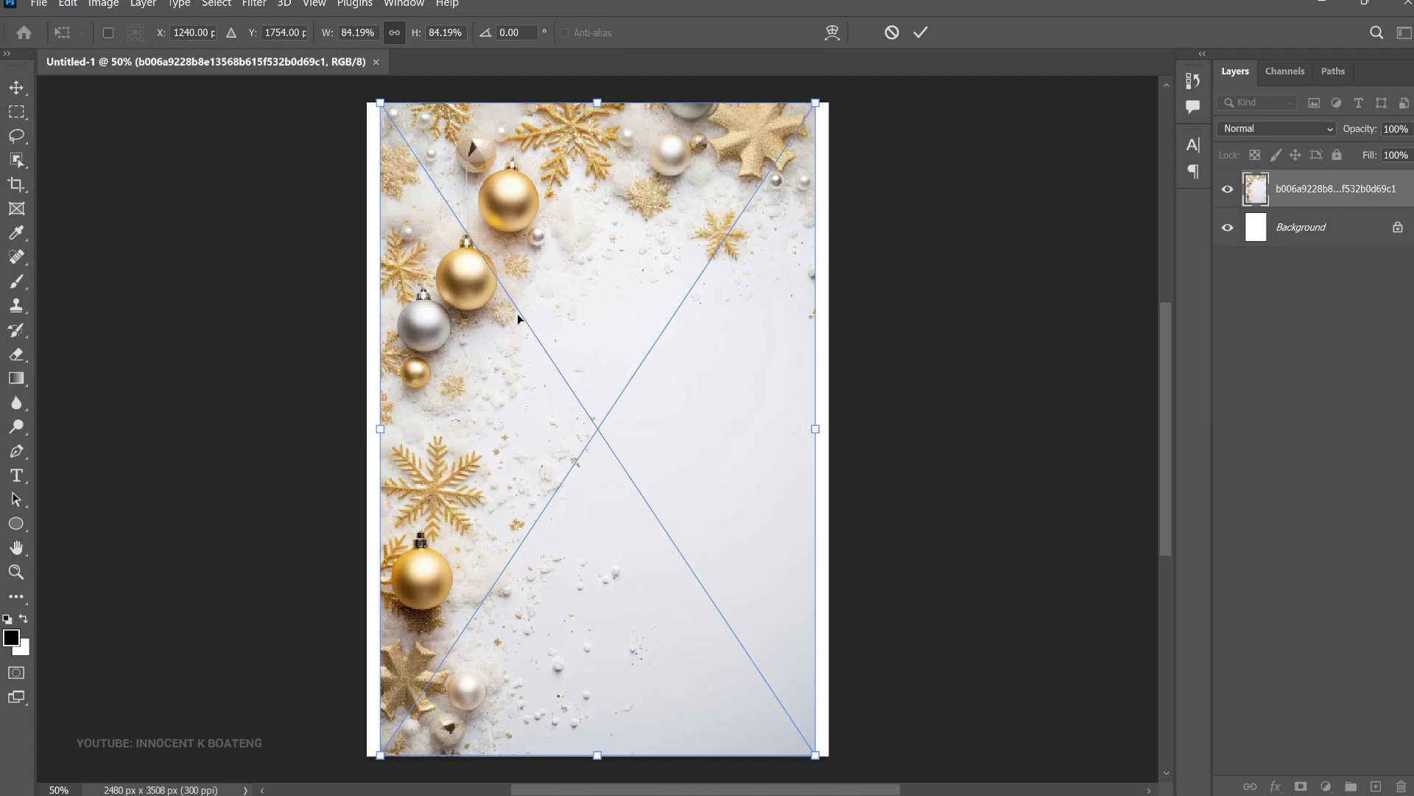
Scale the placed gold bauble image to about 104% and shift it so that it covers the whole page
{"action": "scroll", "coordinate": [517, 313], "scroll_direction": "down", "scroll_amount": 1}
{"action": "scroll", "coordinate": [517, 313], "scroll_direction": "down", "scroll_amount": 1}
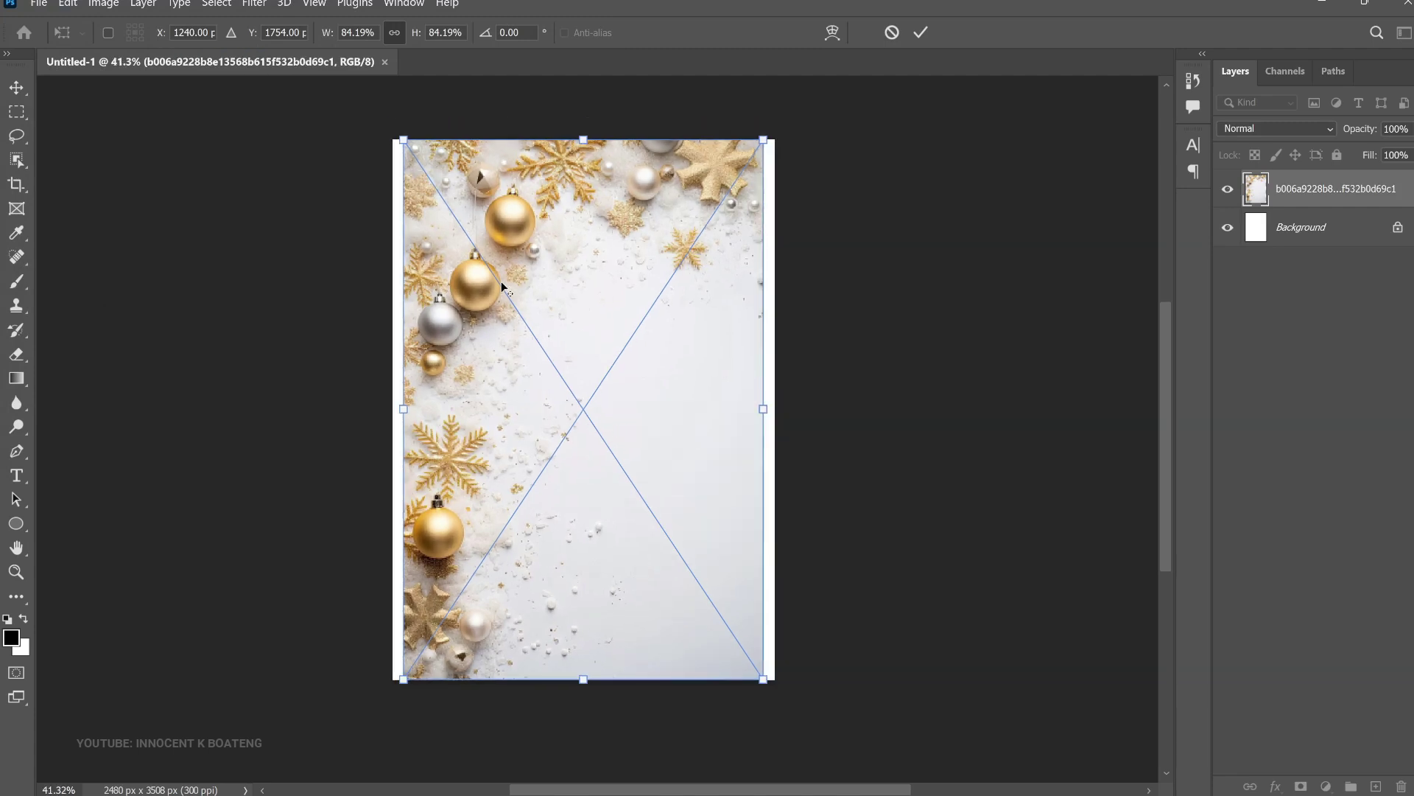
{"action": "left_click_drag", "start_coordinate": [398, 133], "coordinate": [315, 100]}
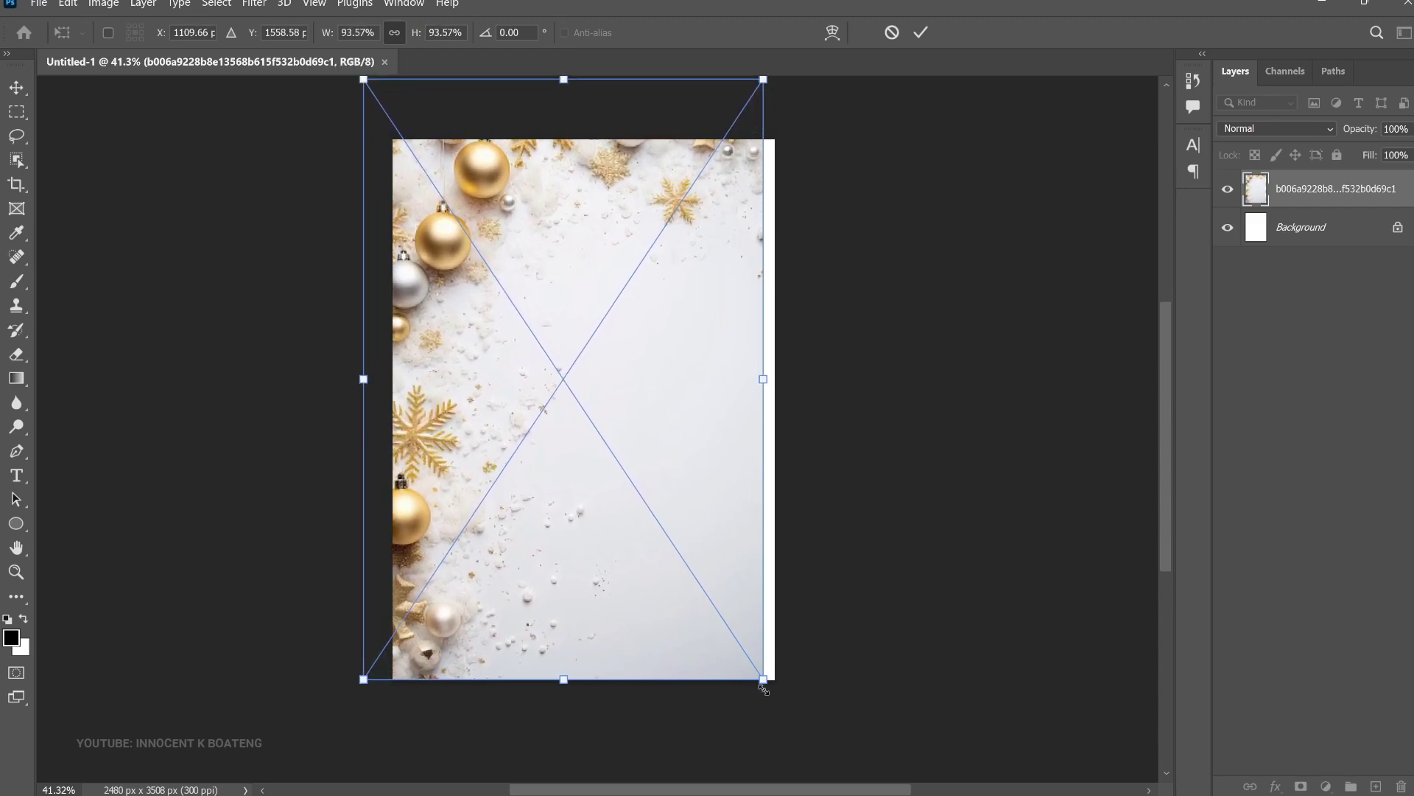
{"action": "left_click_drag", "start_coordinate": [765, 682], "coordinate": [827, 740]}
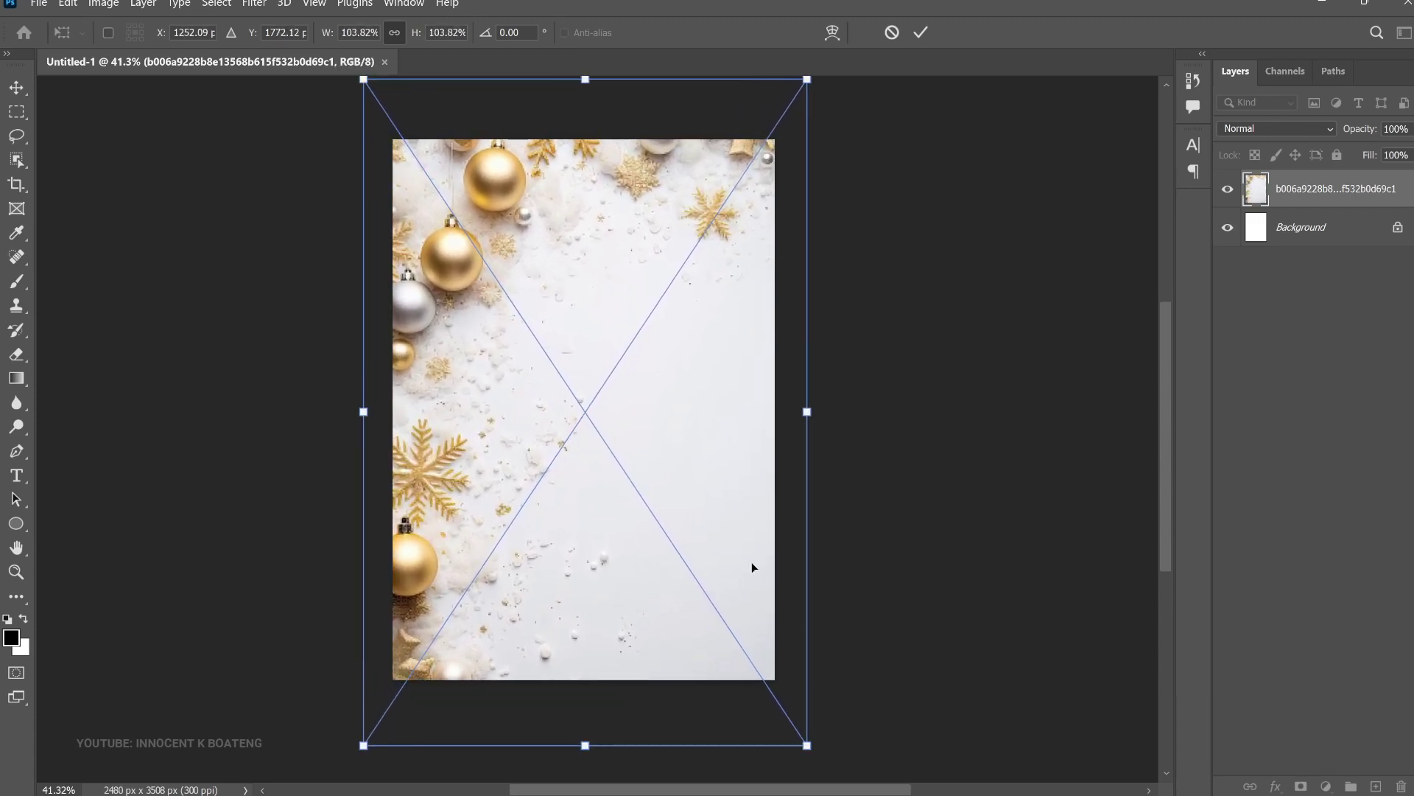
{"action": "left_click_drag", "start_coordinate": [751, 563], "coordinate": [711, 508]}
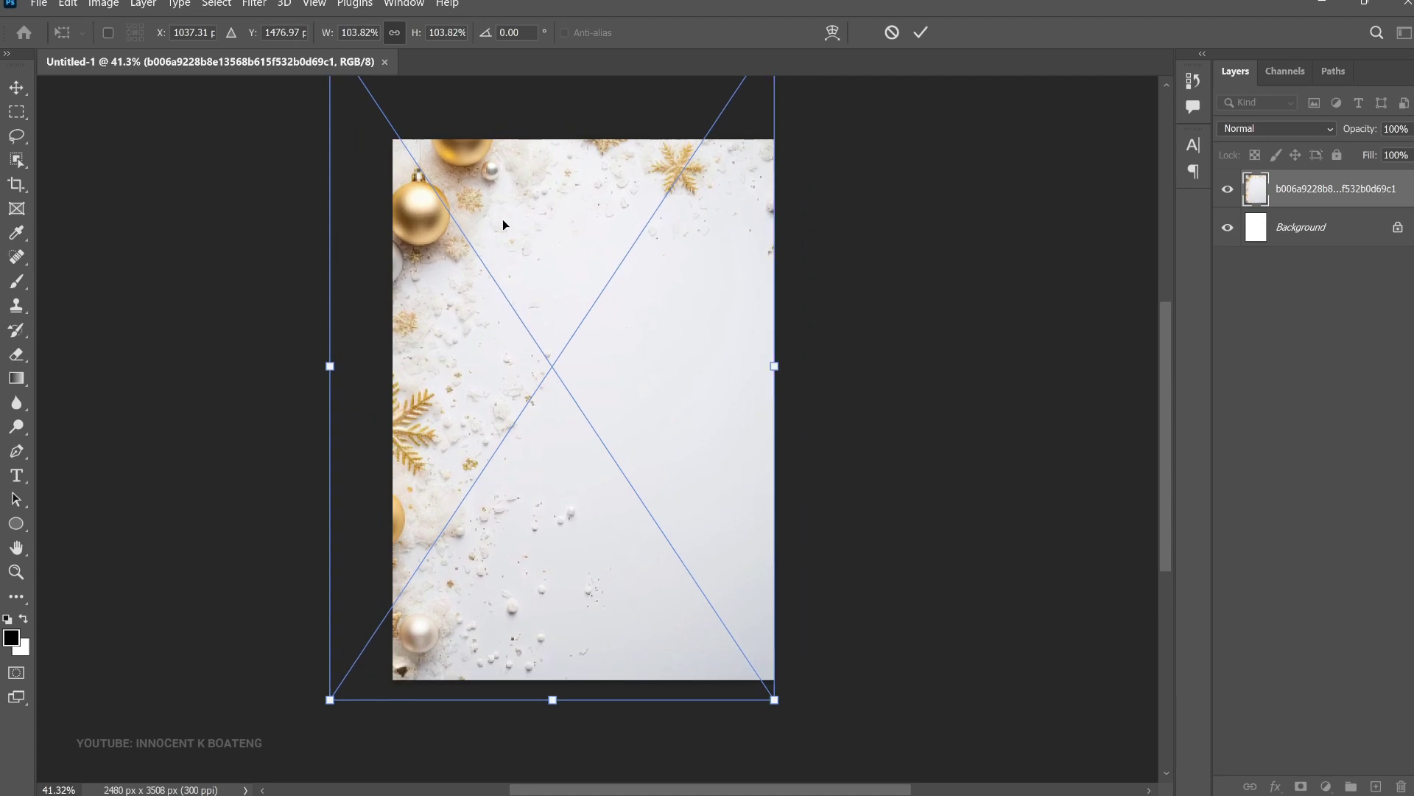
{"action": "left_click_drag", "start_coordinate": [507, 221], "coordinate": [519, 230]}
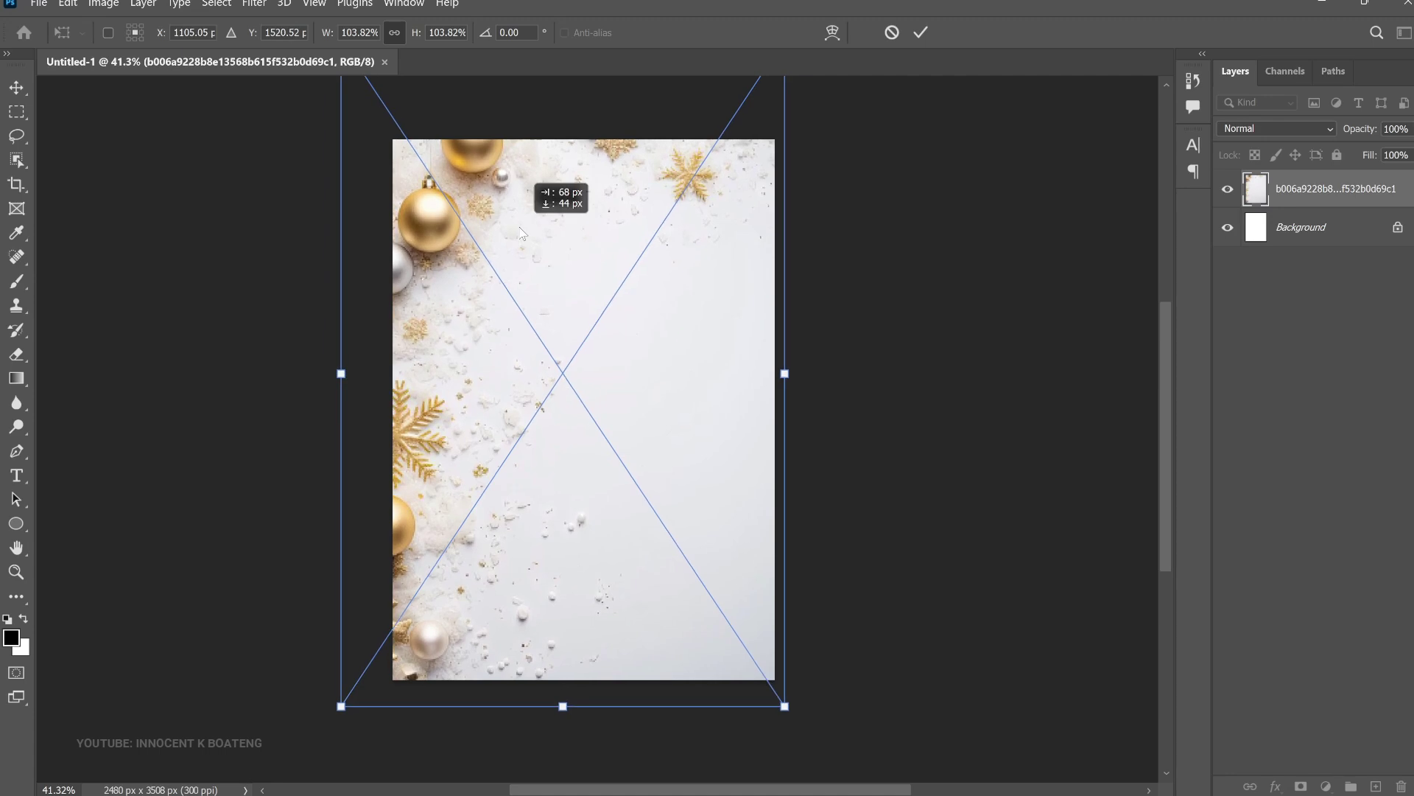
{"action": "key", "text": "Return"}
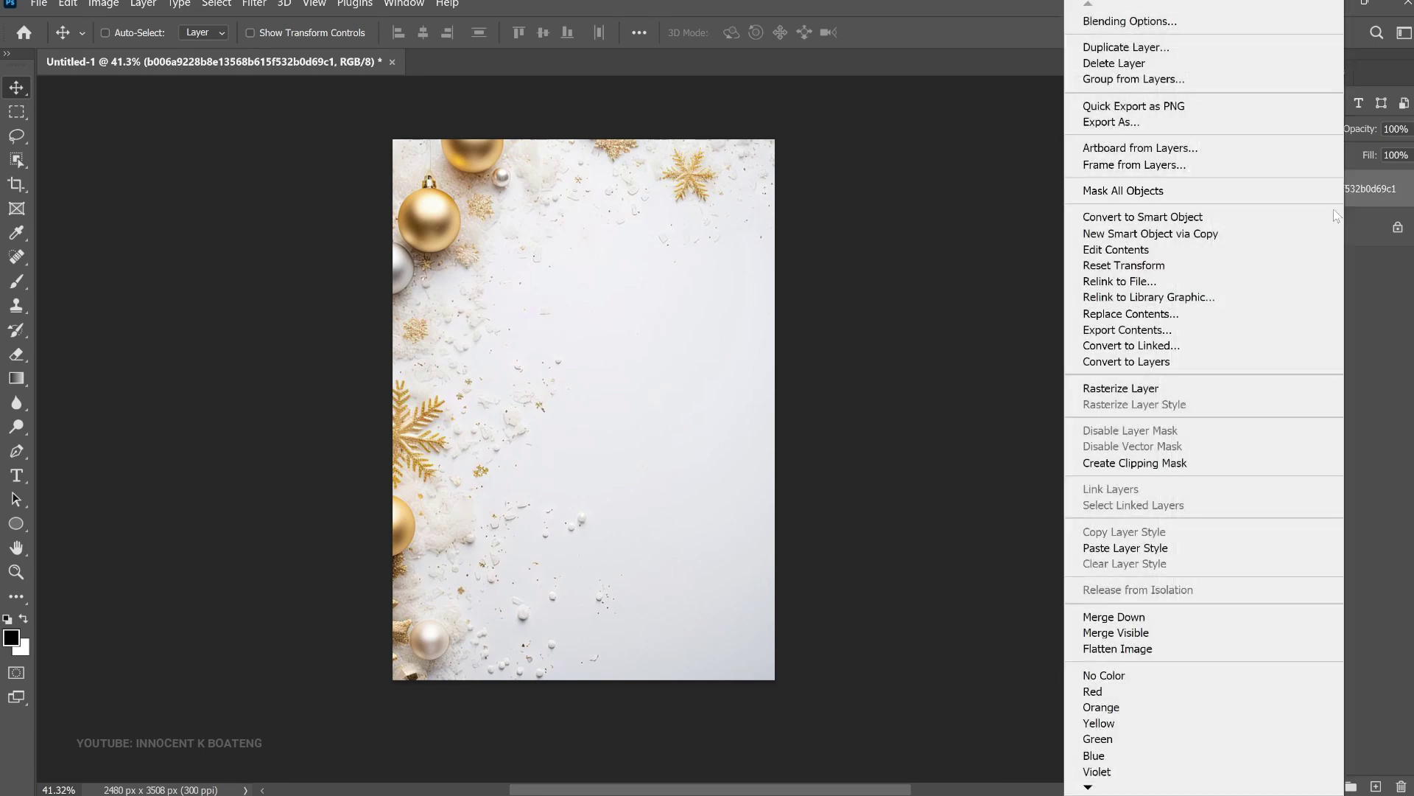
Rasterize the gold bauble image layer and rename it dfgg
{"action": "right_click", "coordinate": [1346, 188]}
{"action": "left_click", "coordinate": [1155, 388]}
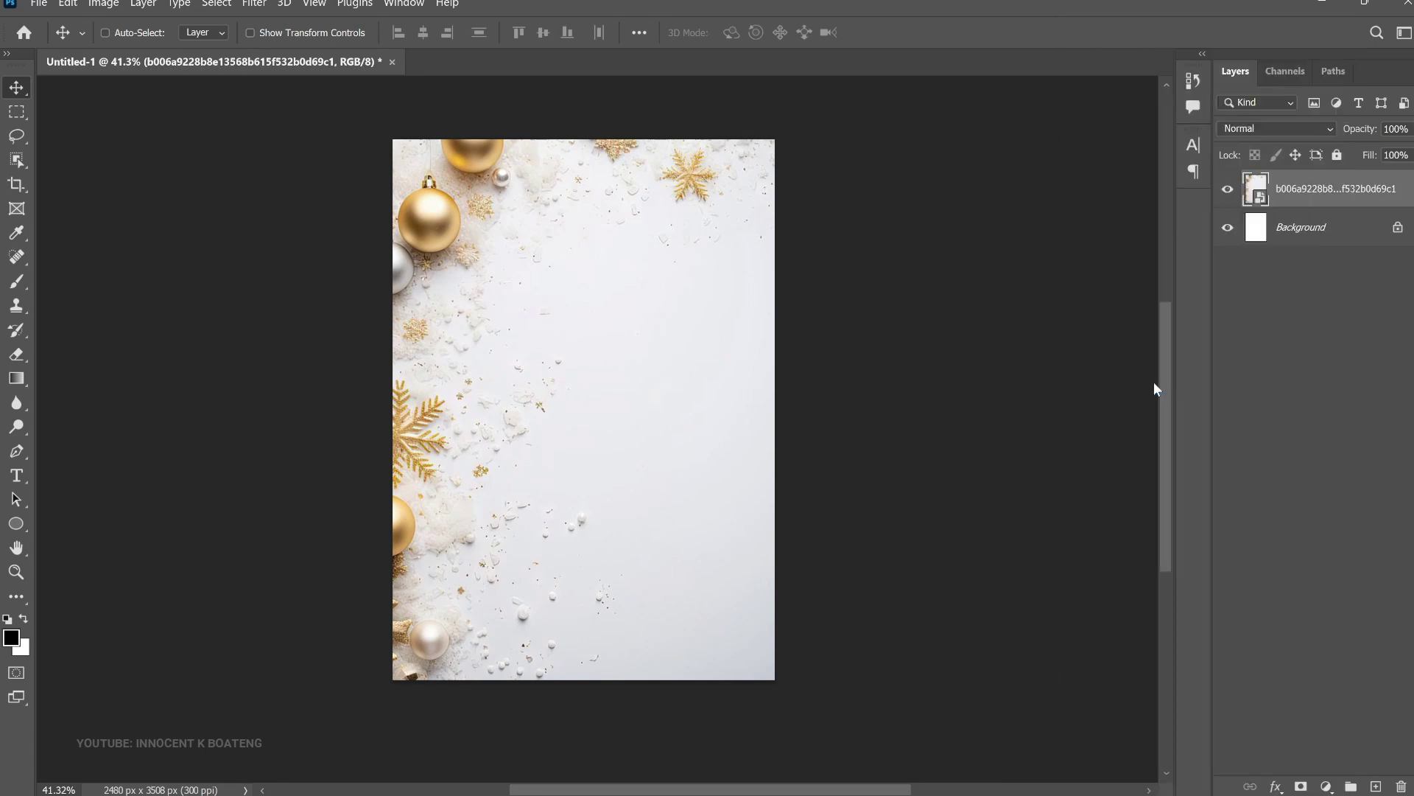
{"action": "double_click", "coordinate": [1326, 188]}
{"action": "type", "text": "dfgg"}
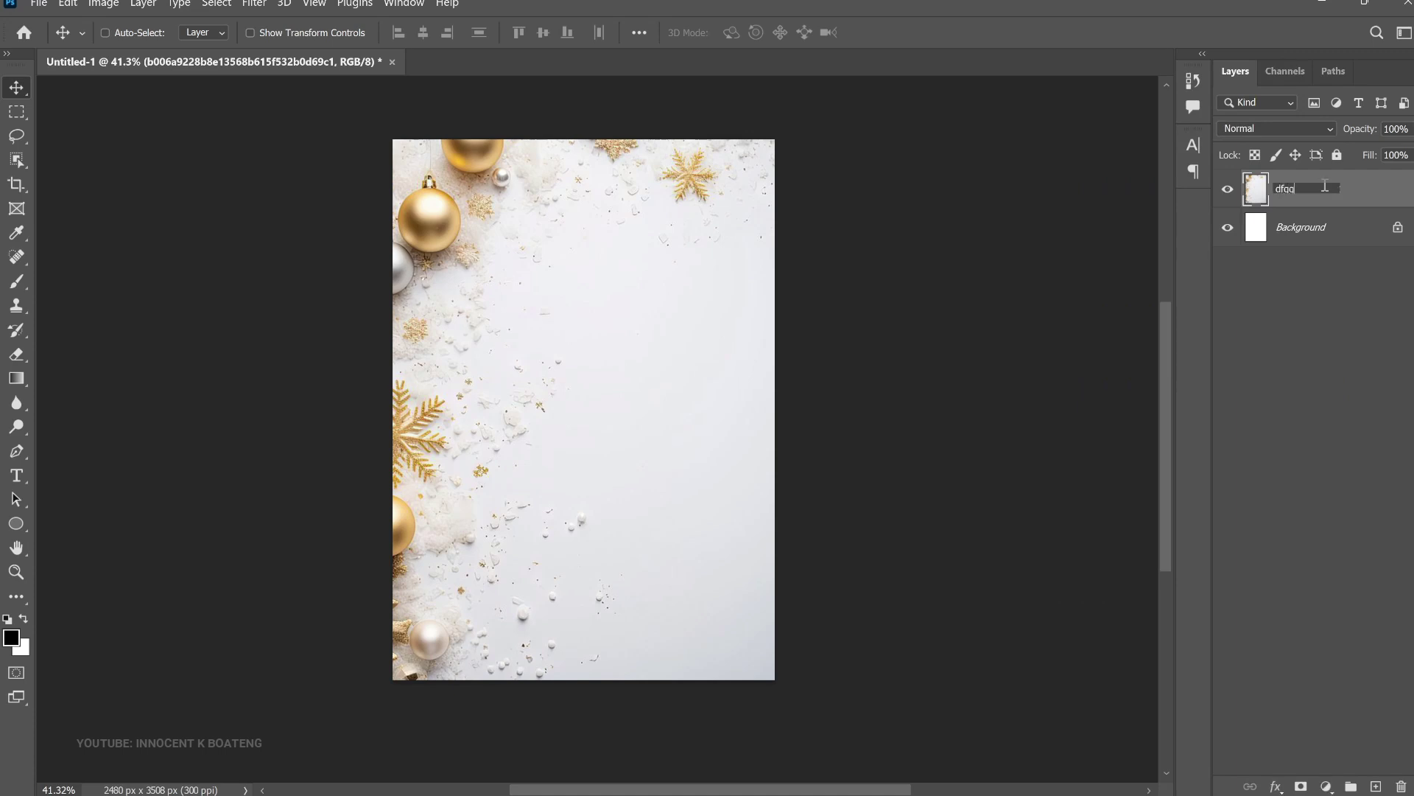
{"action": "key", "text": "Return"}
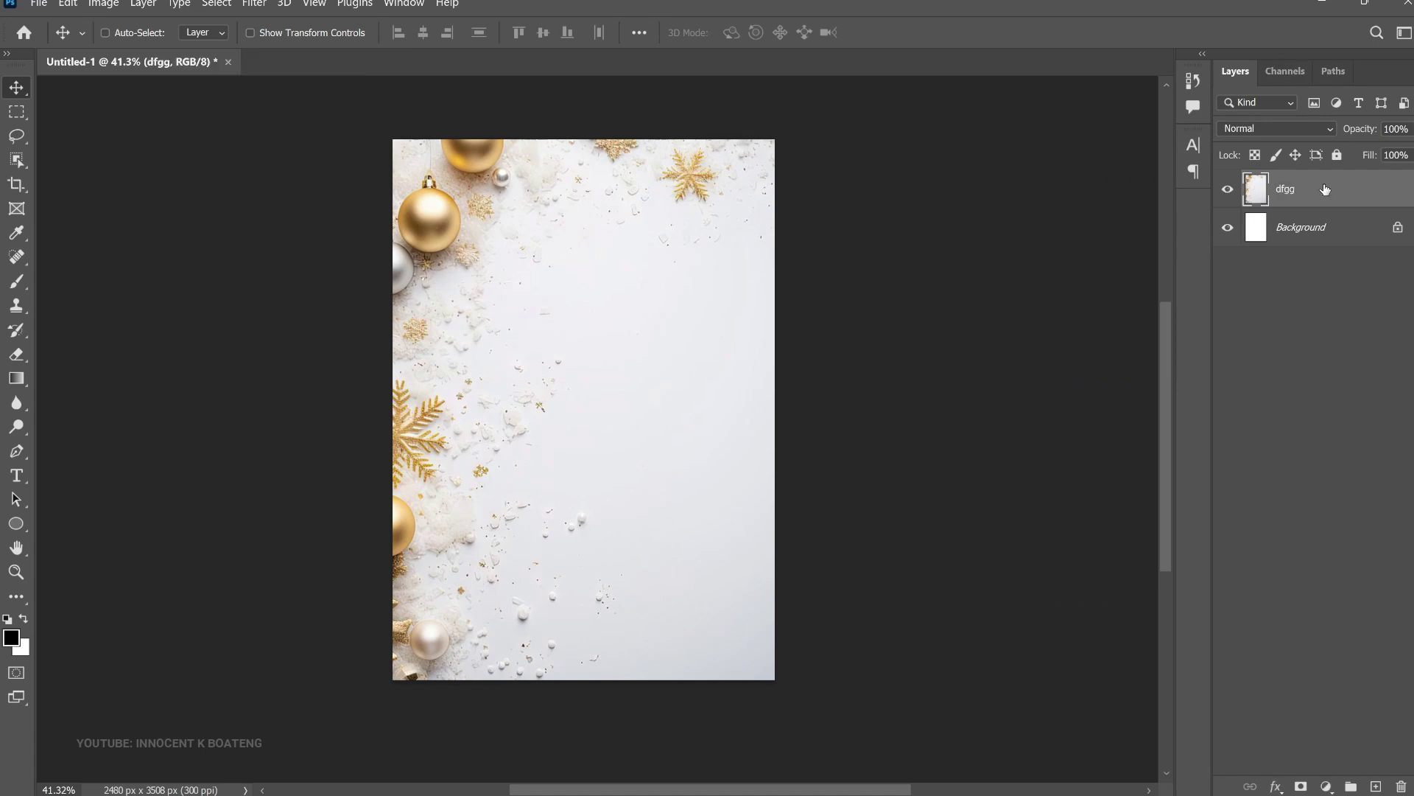
Apply a Gaussian Blur with a radius of 15.3 pixels to the dfgg layer
{"action": "left_click", "coordinate": [262, 4]}
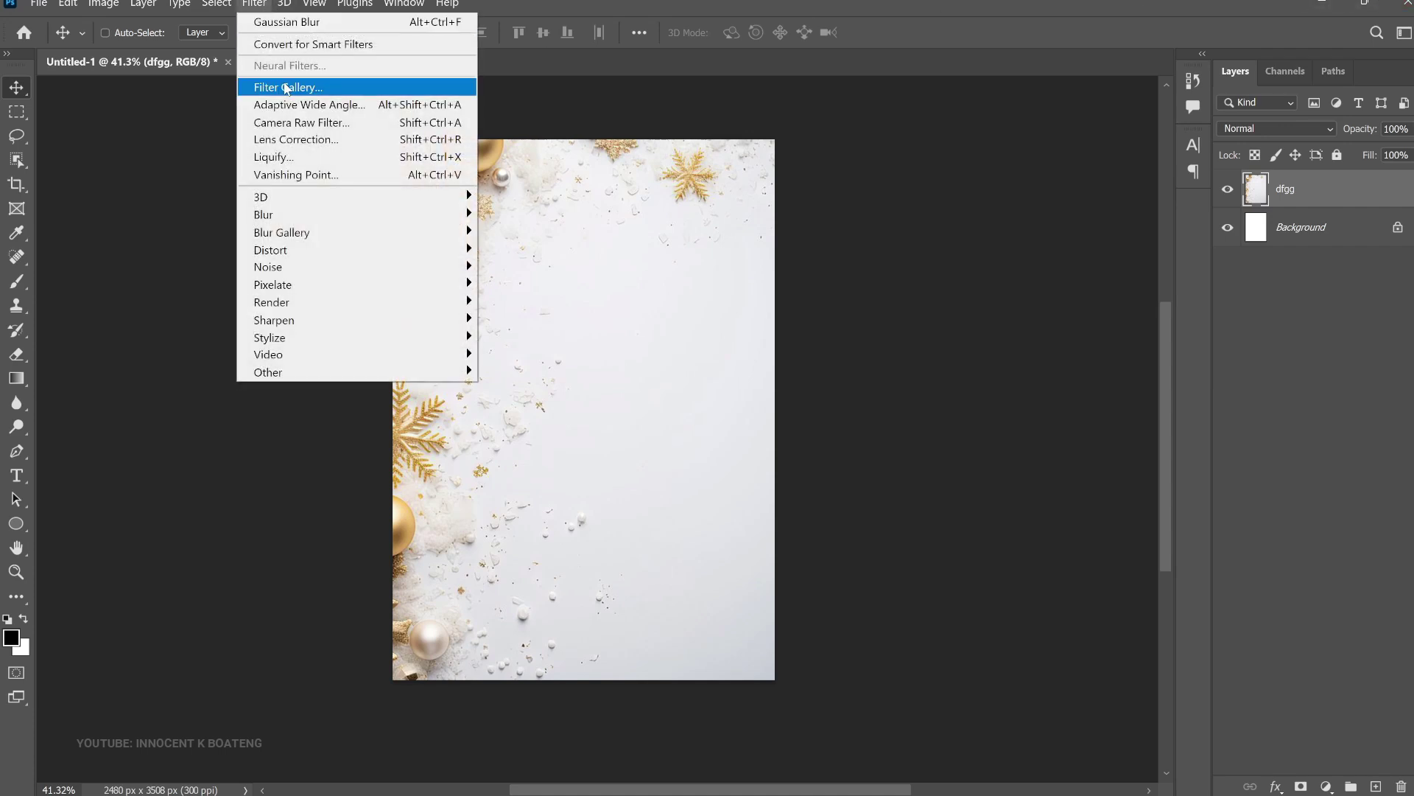
{"action": "mouse_move", "coordinate": [287, 231]}
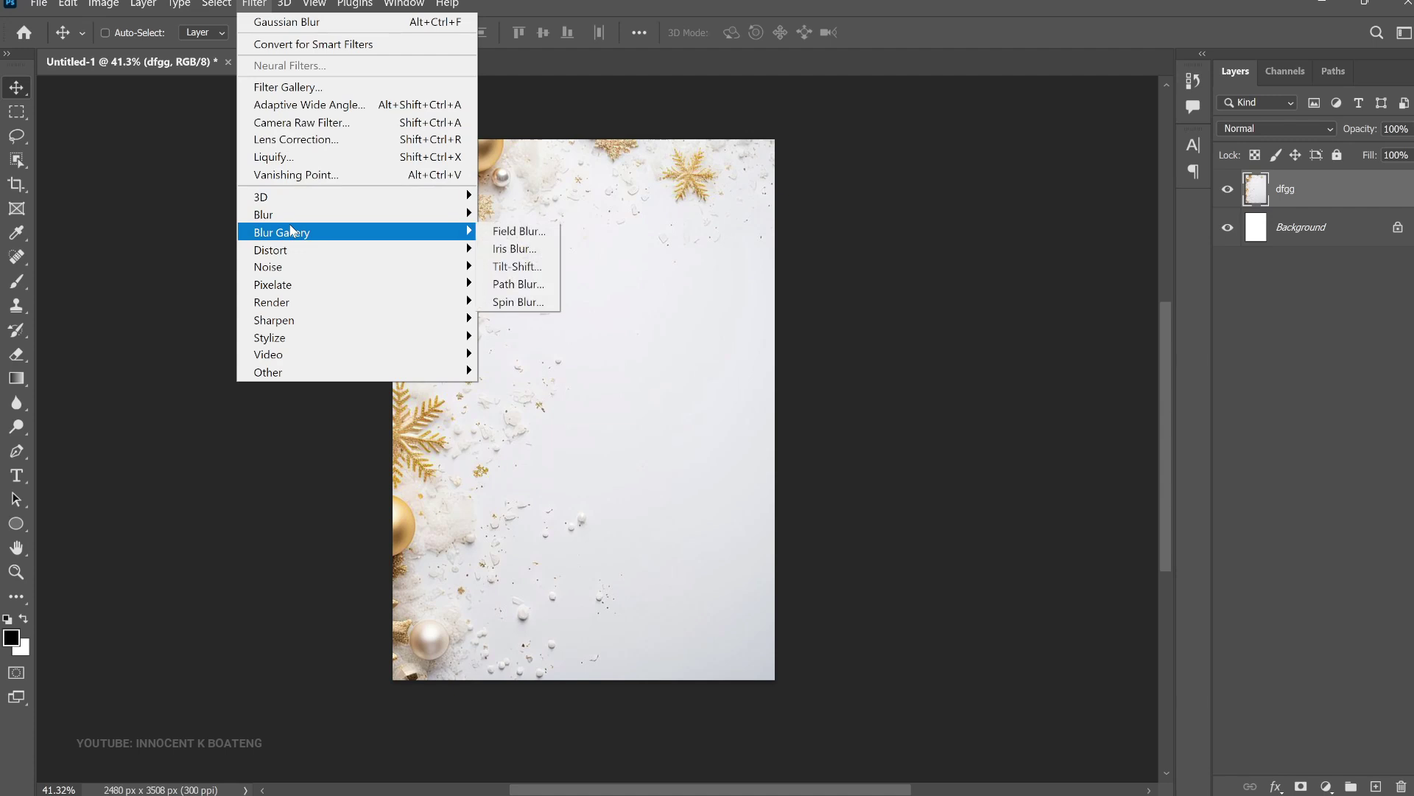
{"action": "mouse_move", "coordinate": [337, 214]}
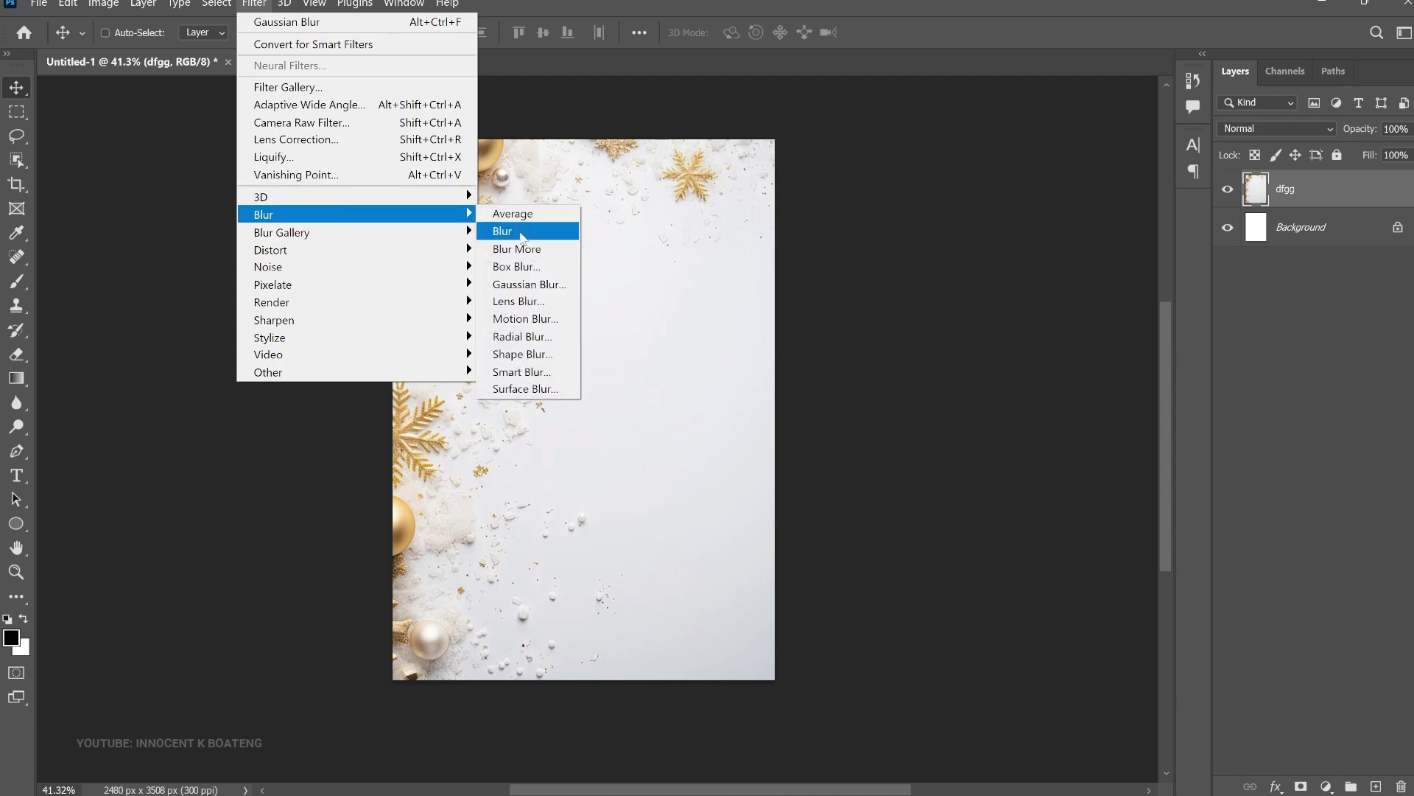
{"action": "left_click", "coordinate": [529, 286]}
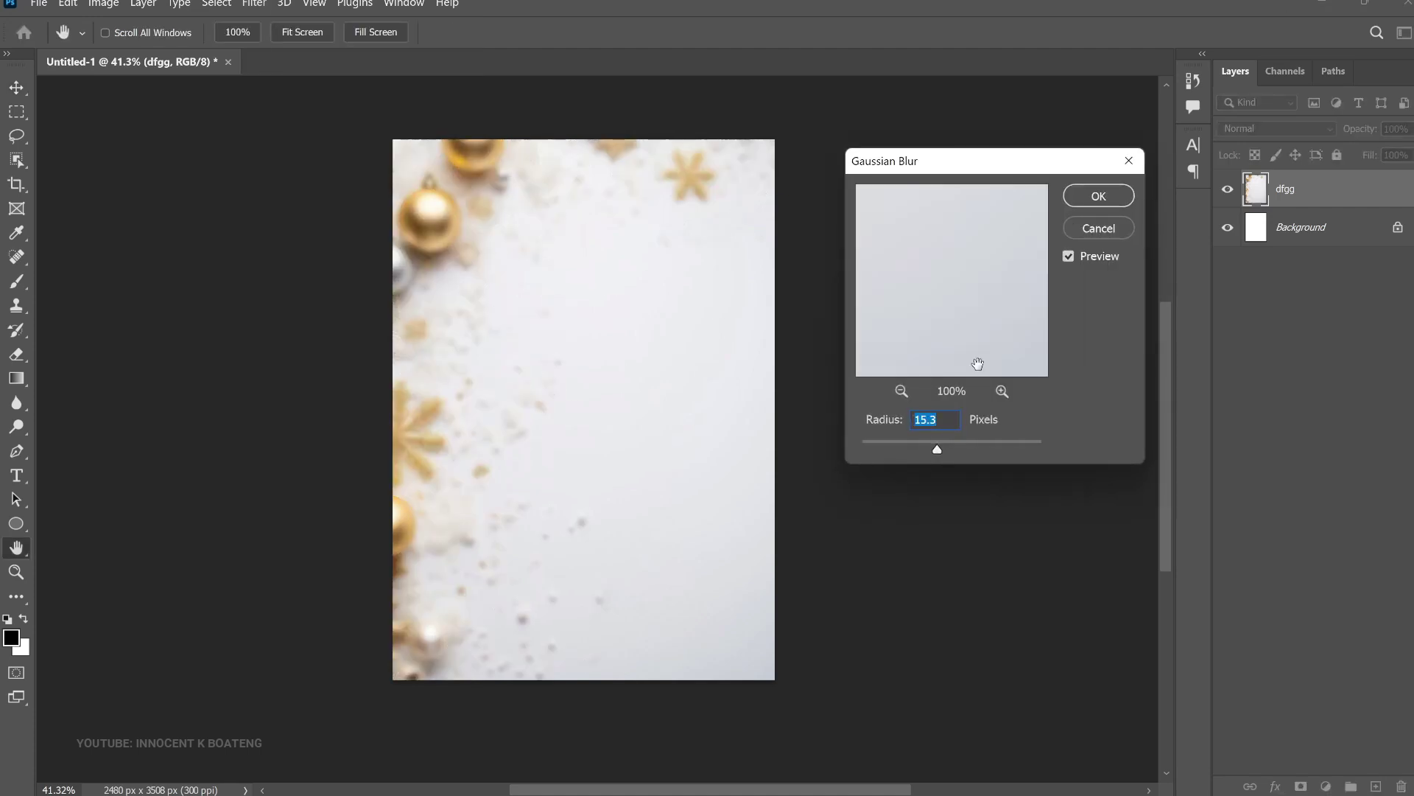
{"action": "left_click", "coordinate": [1088, 197]}
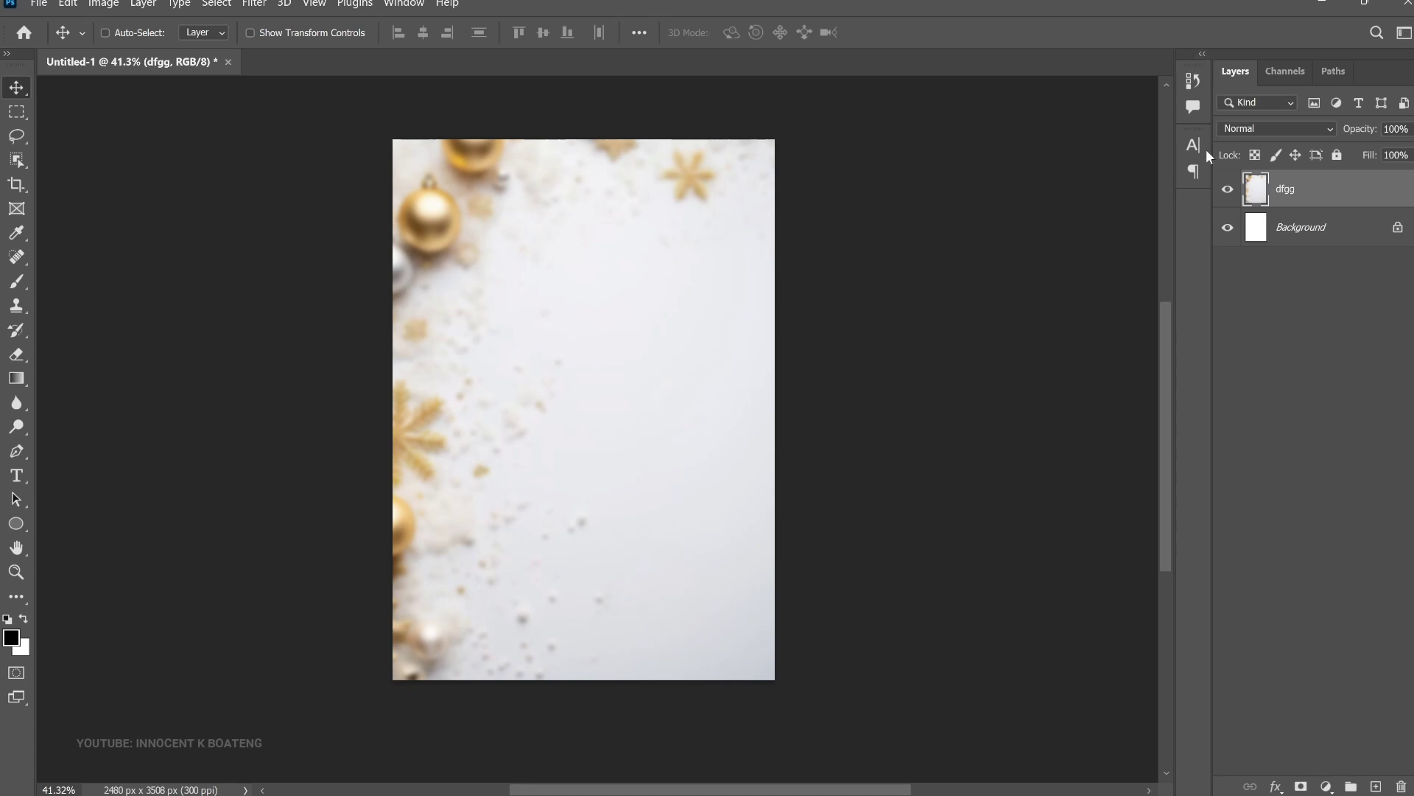
Brighten the dfgg layer with Levels by setting the white input level to 232
{"action": "key", "text": "ctrl+l"}
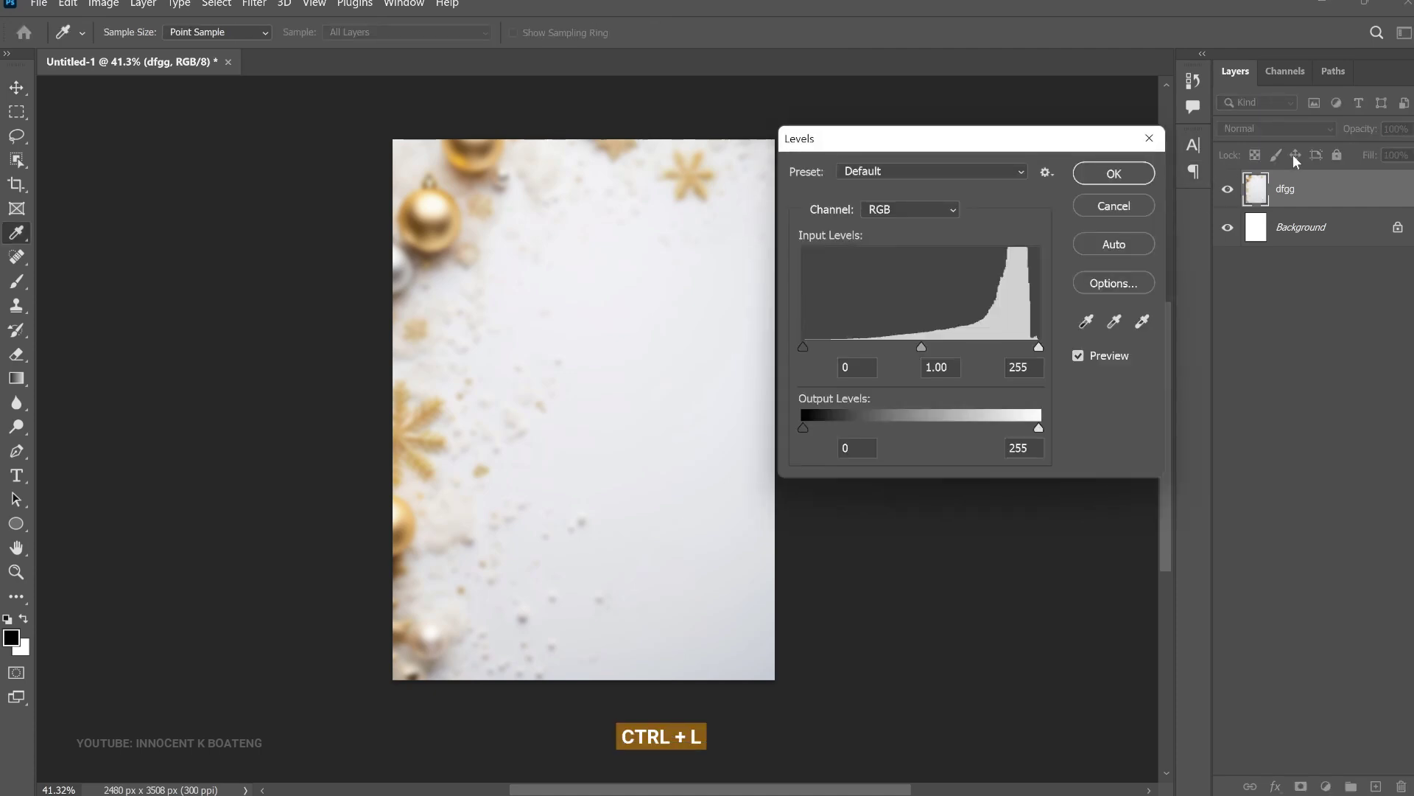
{"action": "left_click_drag", "start_coordinate": [926, 148], "coordinate": [964, 152]}
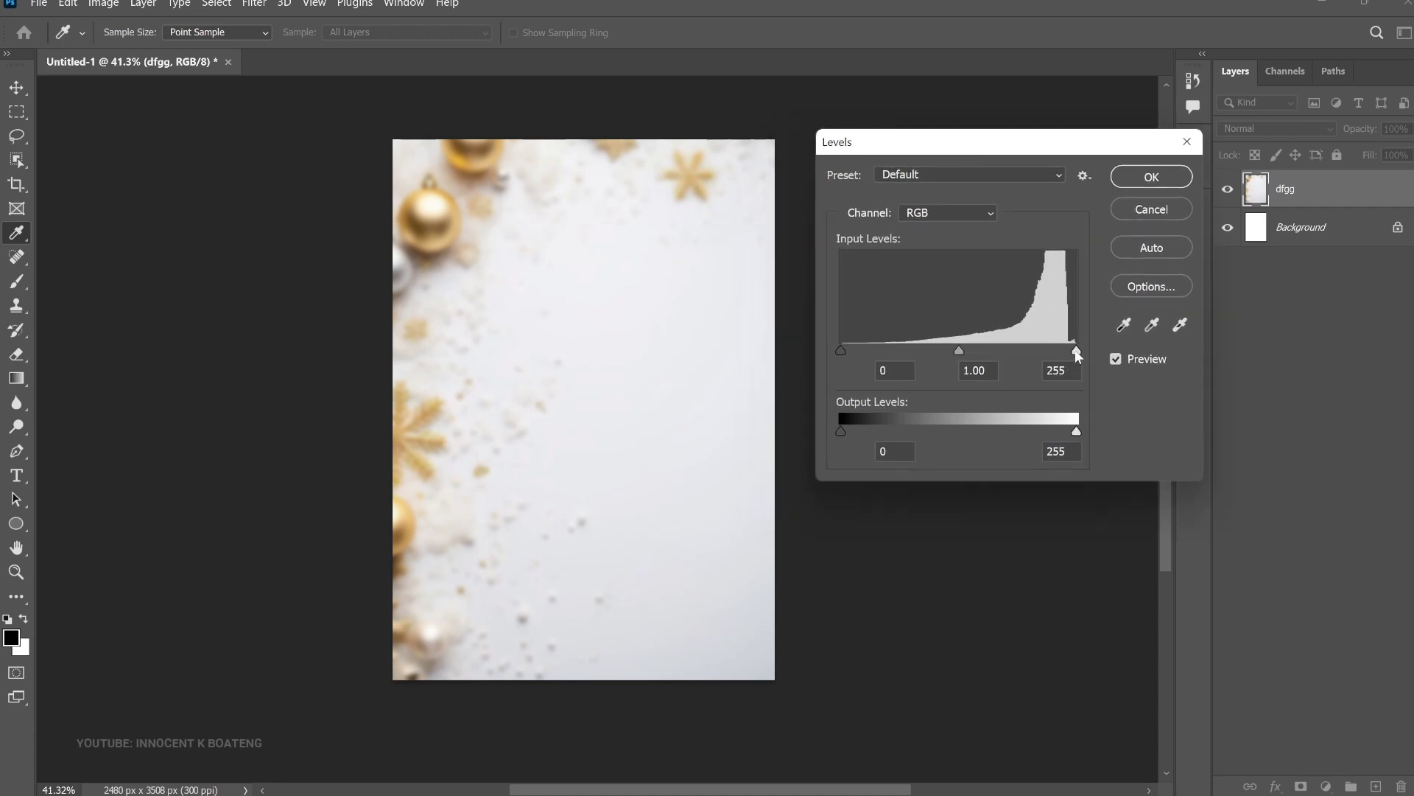
{"action": "left_click_drag", "start_coordinate": [1076, 353], "coordinate": [1057, 343]}
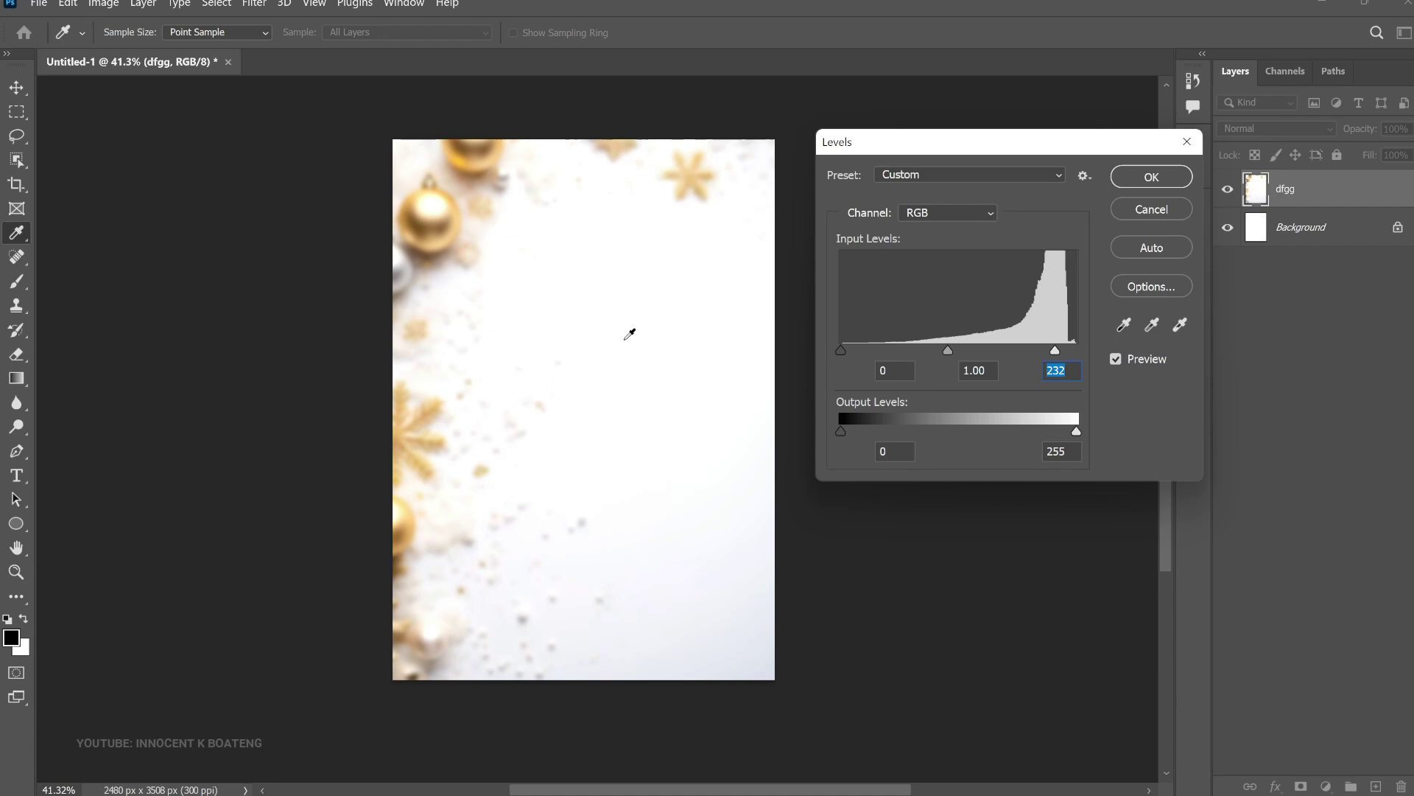
{"action": "left_click", "coordinate": [1150, 177]}
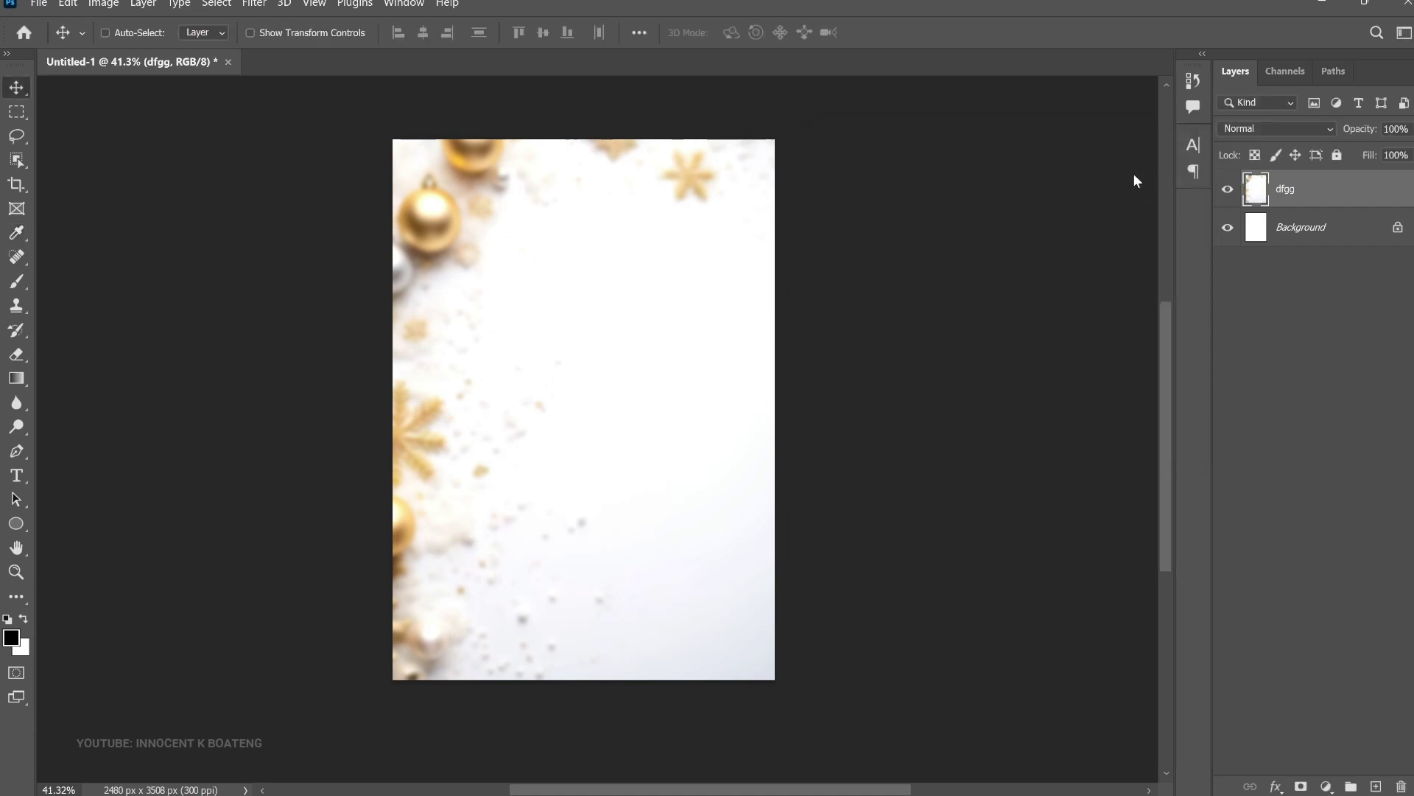
Place the red berry and bauble image 3108a2490970faa7ec9cbadf0addf72f and scale it to about 47% in the page's upper-right corner
{"action": "left_click", "coordinate": [38, 4]}
{"action": "left_click", "coordinate": [94, 331]}
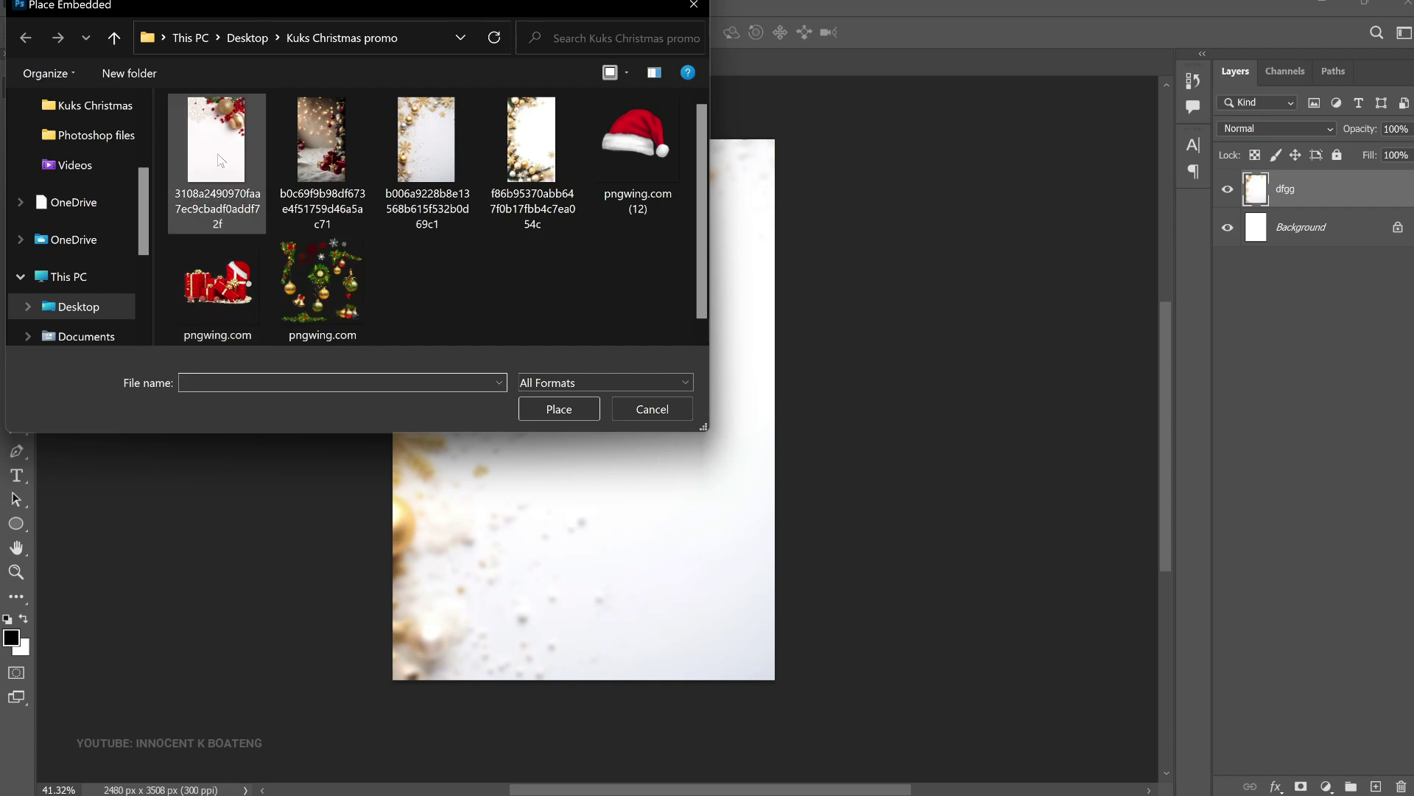
{"action": "double_click", "coordinate": [220, 160]}
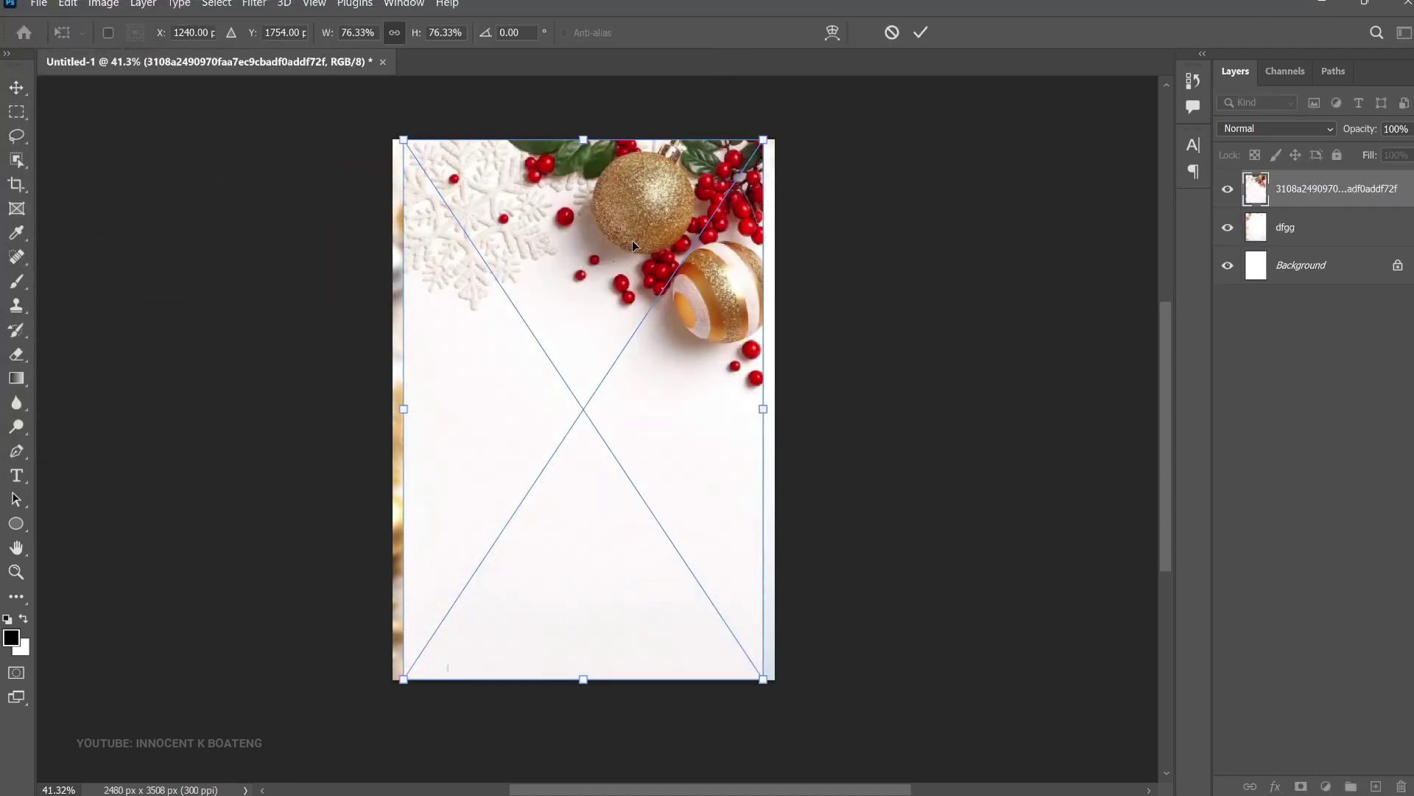
{"action": "left_click_drag", "start_coordinate": [632, 240], "coordinate": [648, 241]}
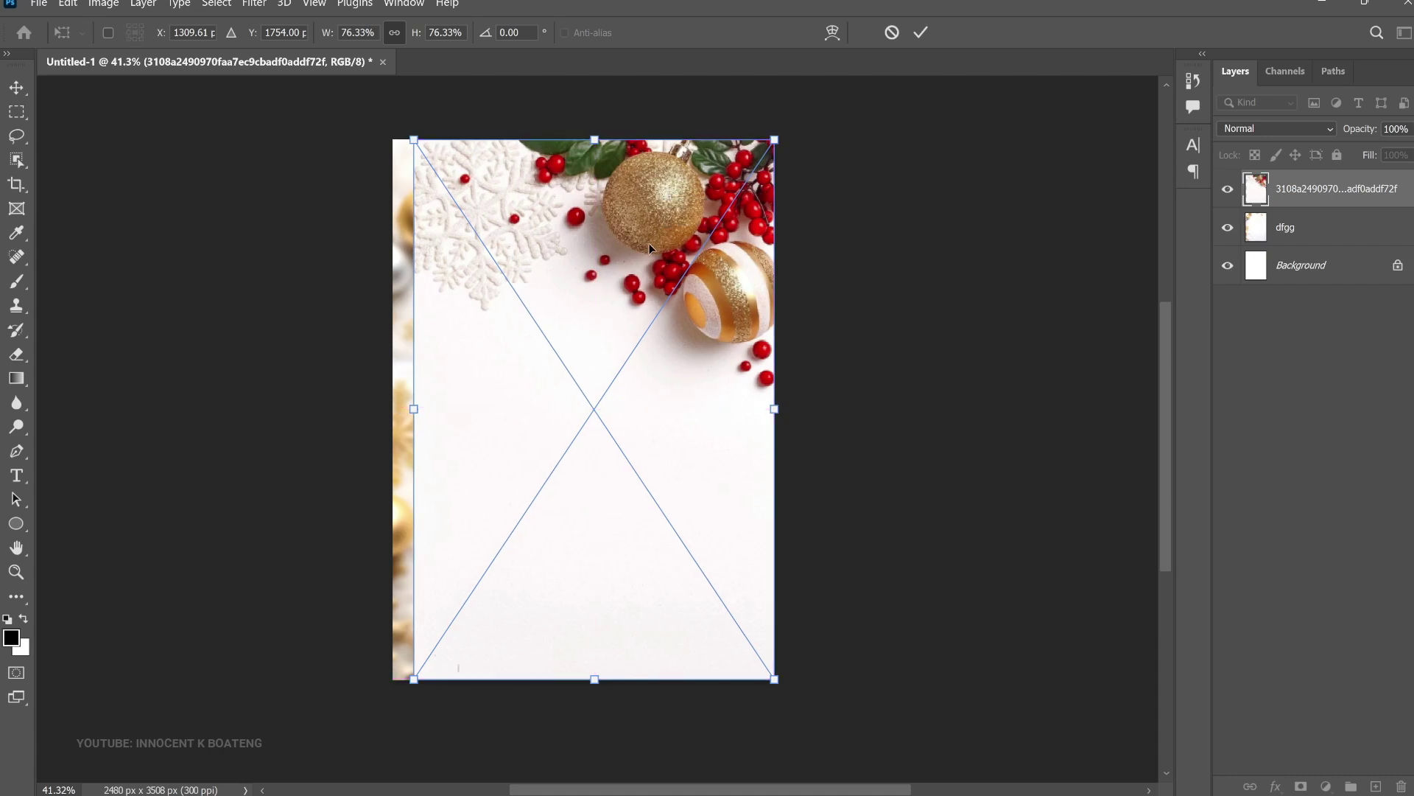
{"action": "left_click_drag", "start_coordinate": [414, 680], "coordinate": [532, 505]}
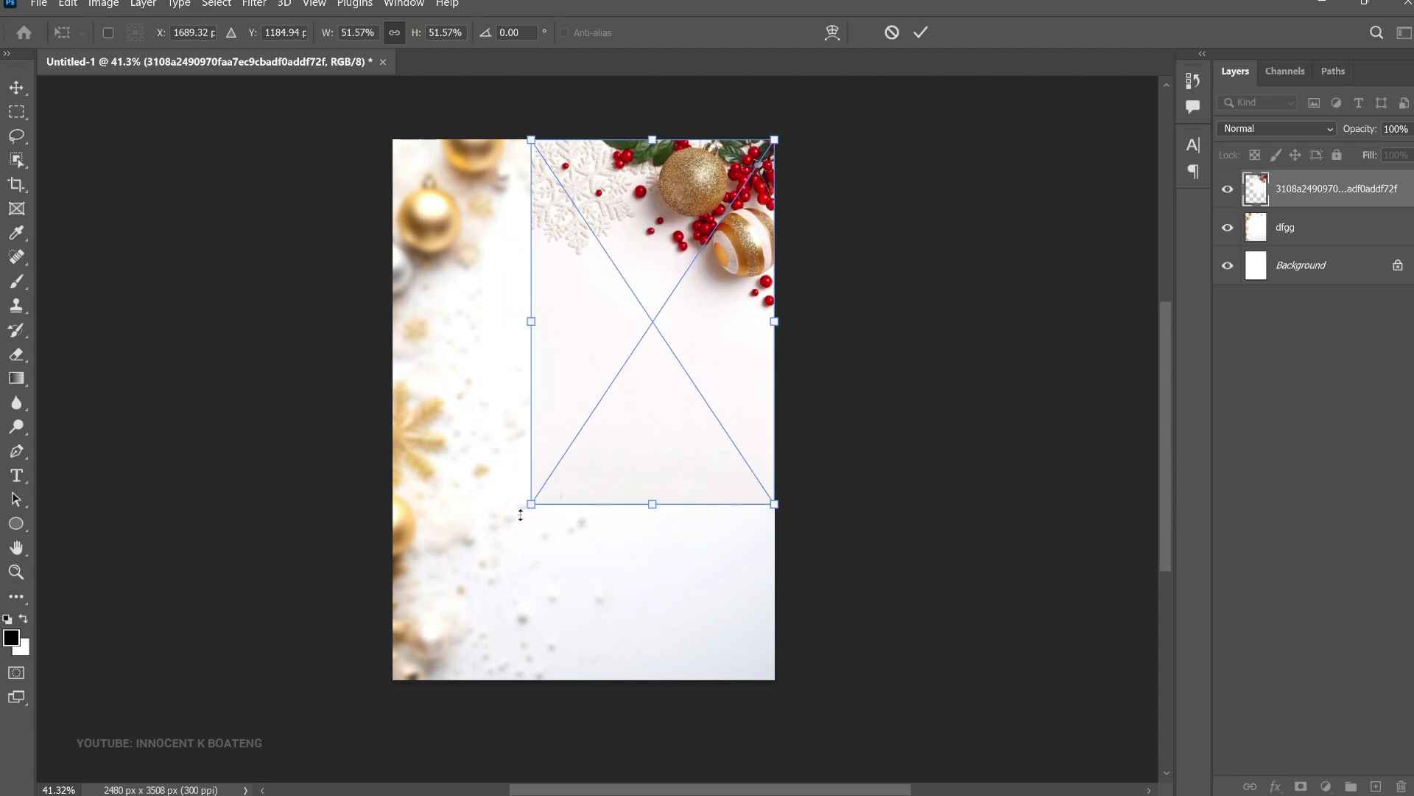
{"action": "left_click_drag", "start_coordinate": [531, 505], "coordinate": [560, 491]}
{"action": "key", "text": "Return"}
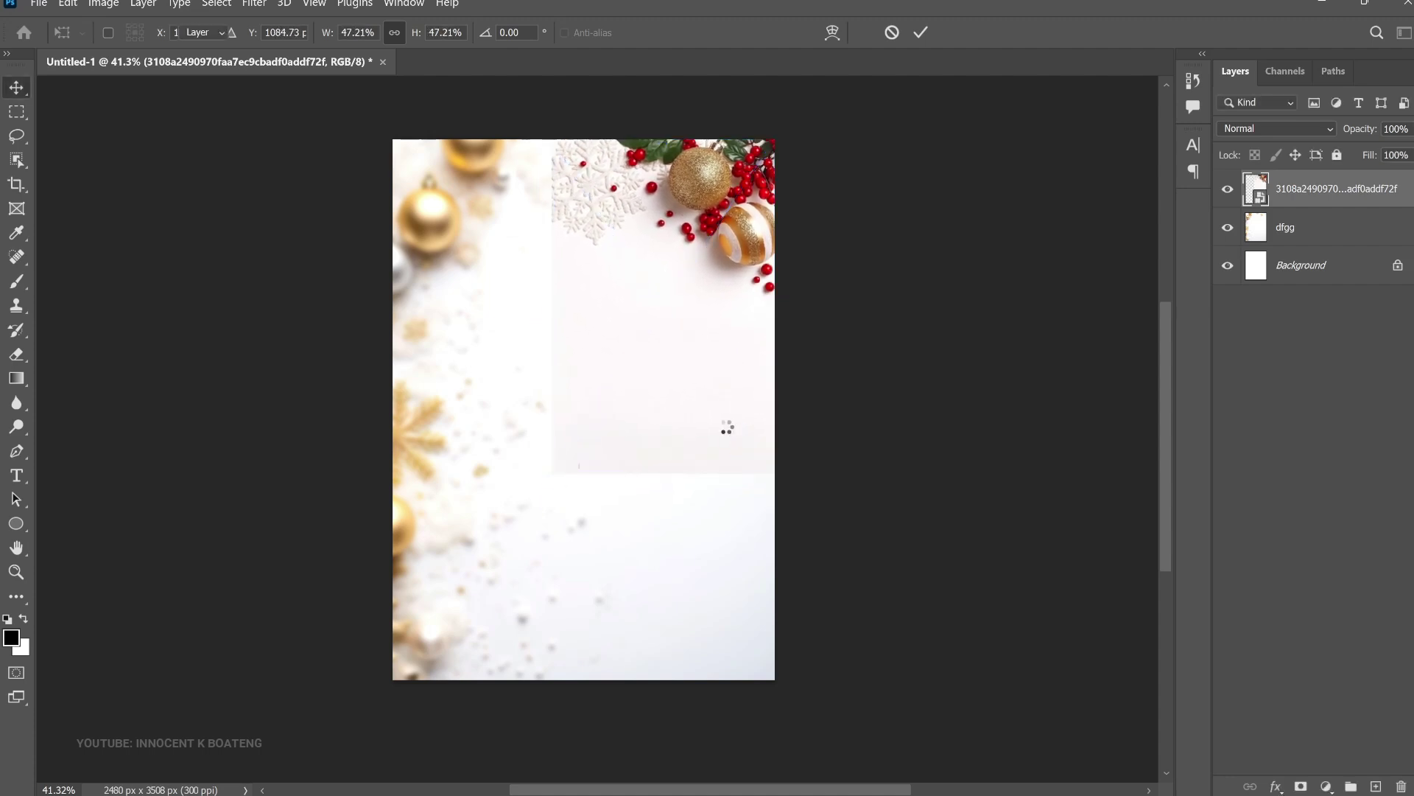
Rasterize the red berry and bauble image layer and rename it asd
{"action": "right_click", "coordinate": [1297, 190]}
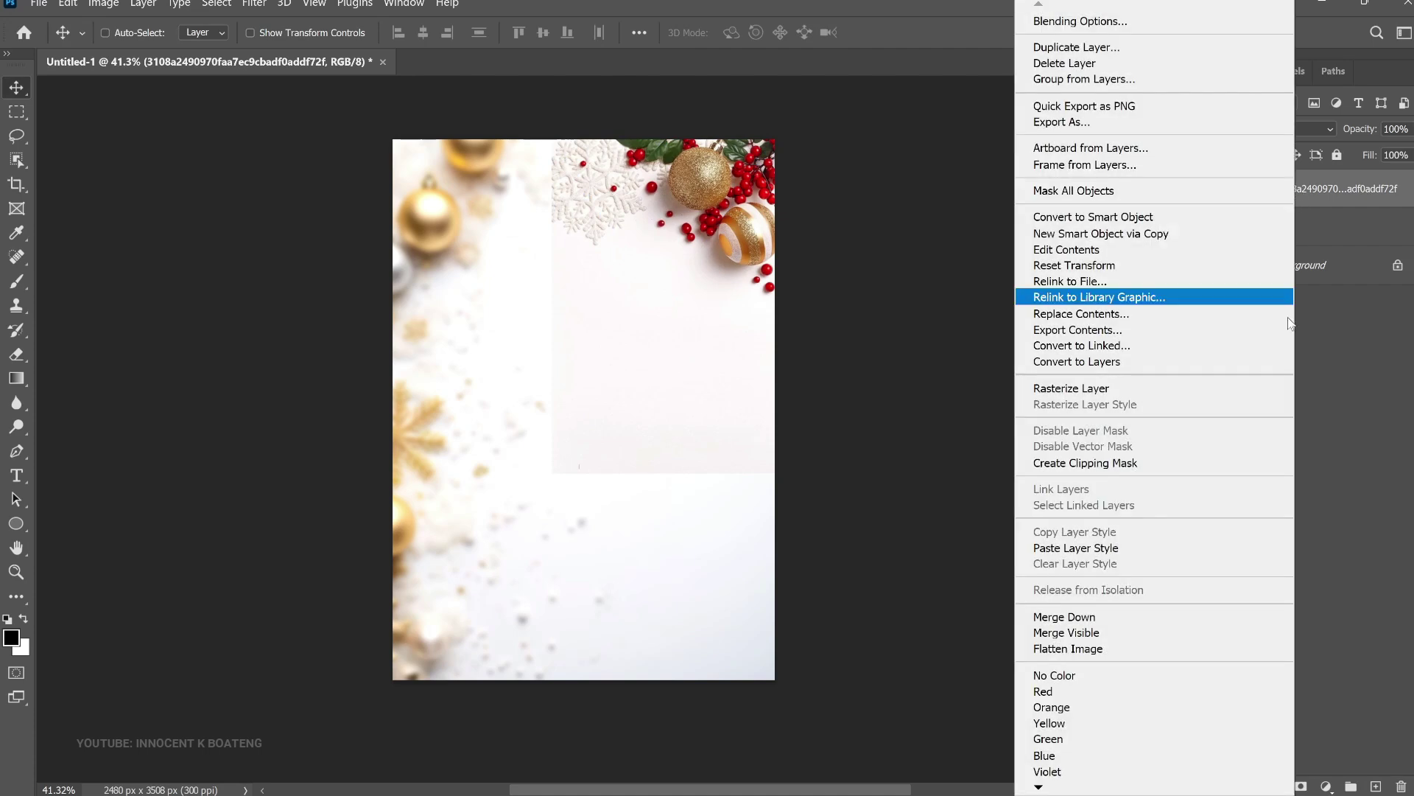
{"action": "left_click", "coordinate": [1143, 389]}
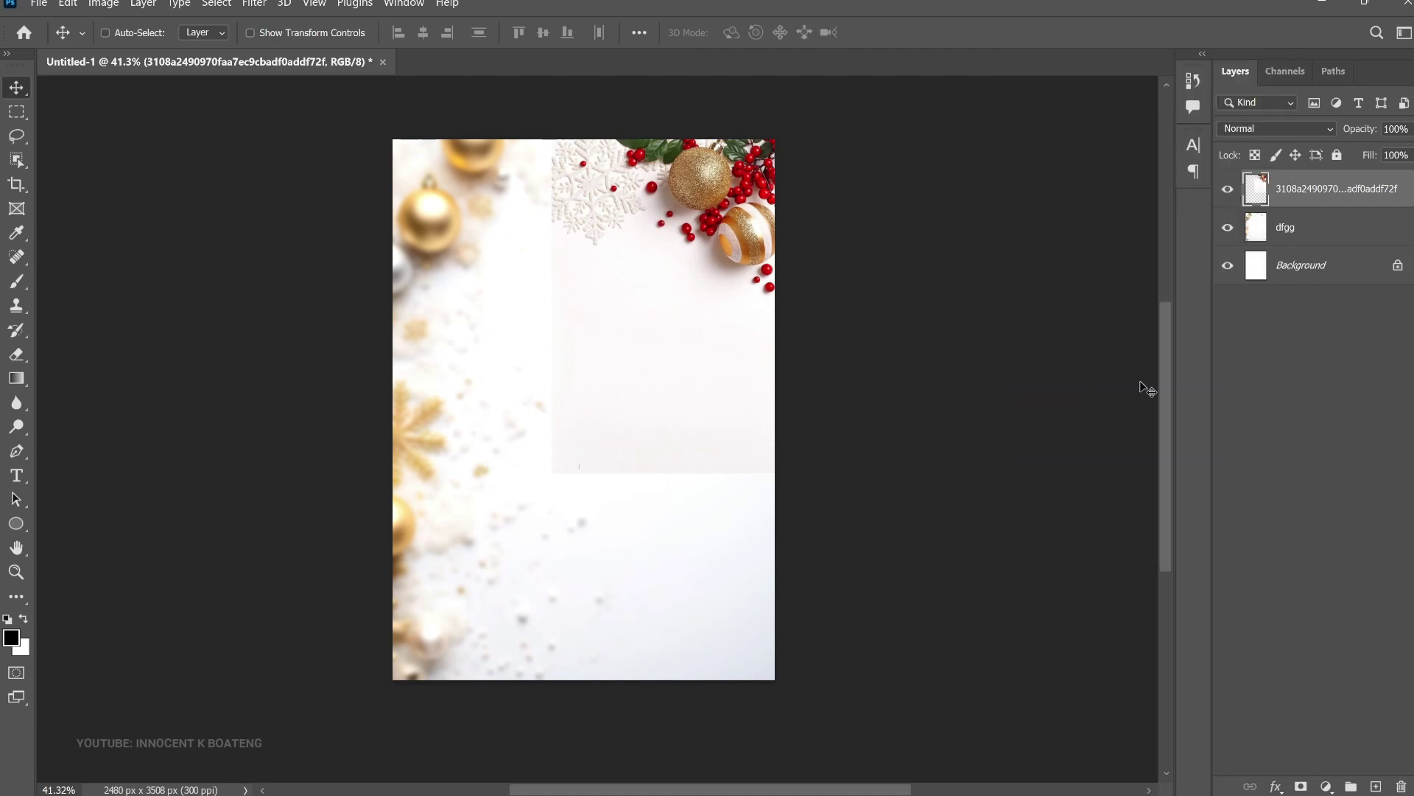
{"action": "double_click", "coordinate": [1314, 189]}
{"action": "type", "text": "asd"}
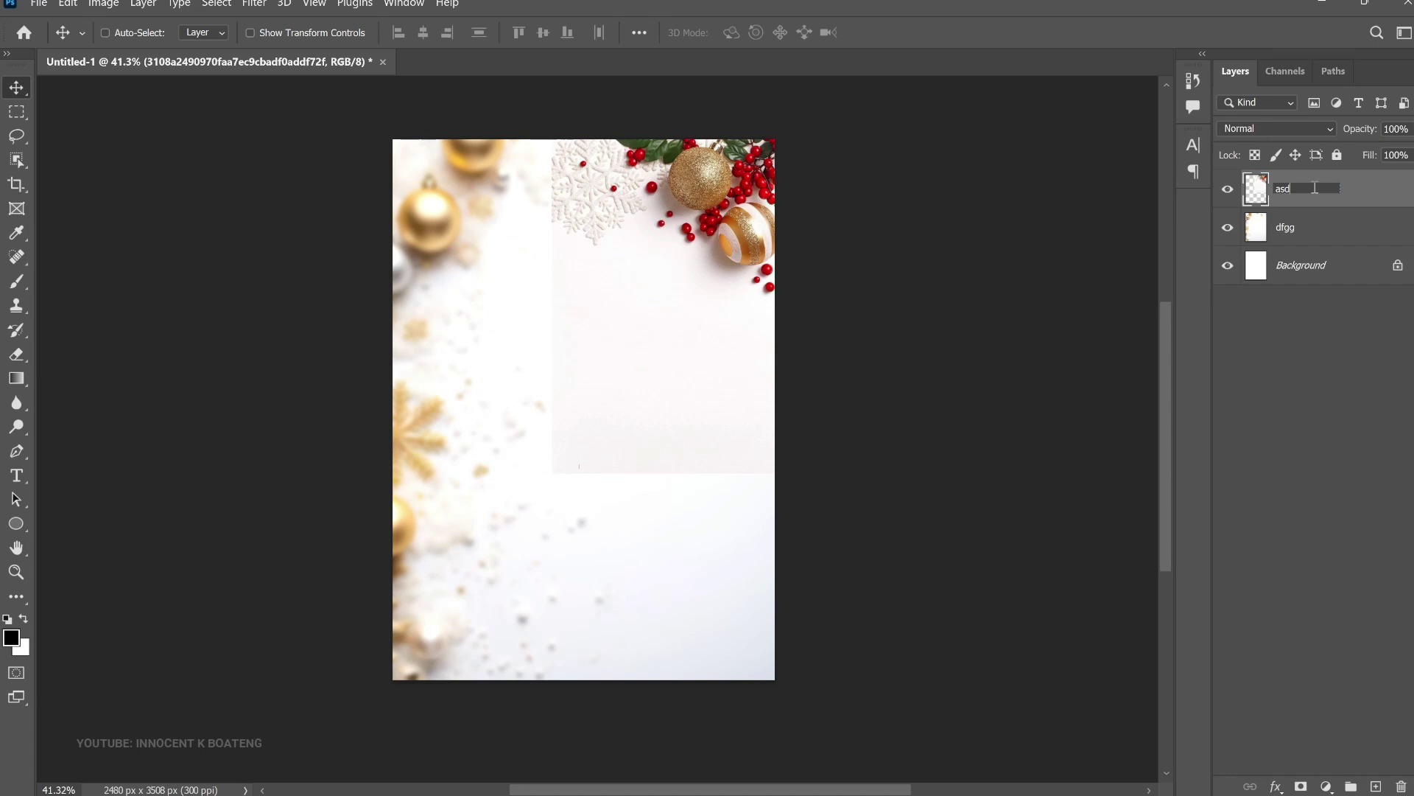
{"action": "key", "text": "Return"}
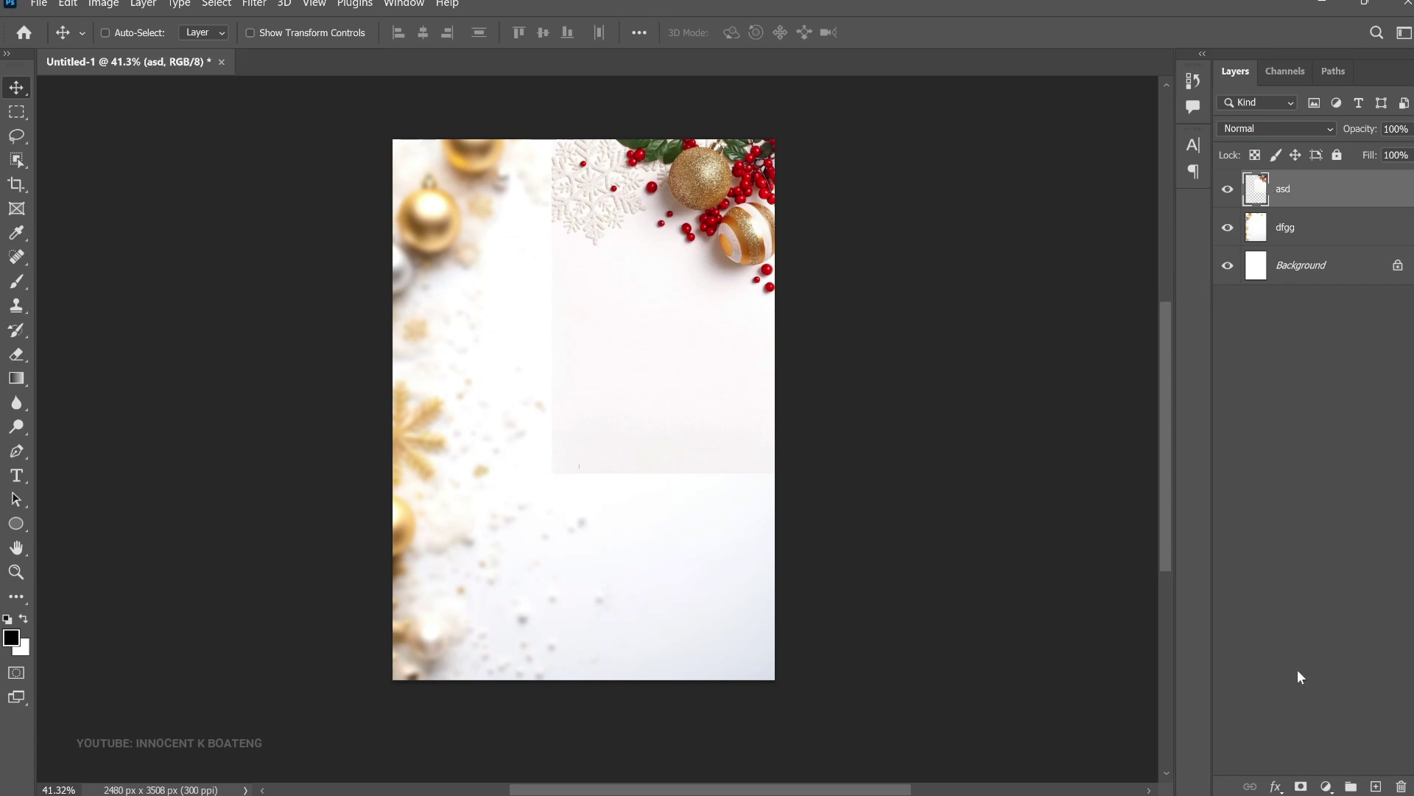
Add a mask to the asd layer and paint its hard edges away in black with a 1400 px soft brush
{"action": "left_click", "coordinate": [1298, 786]}
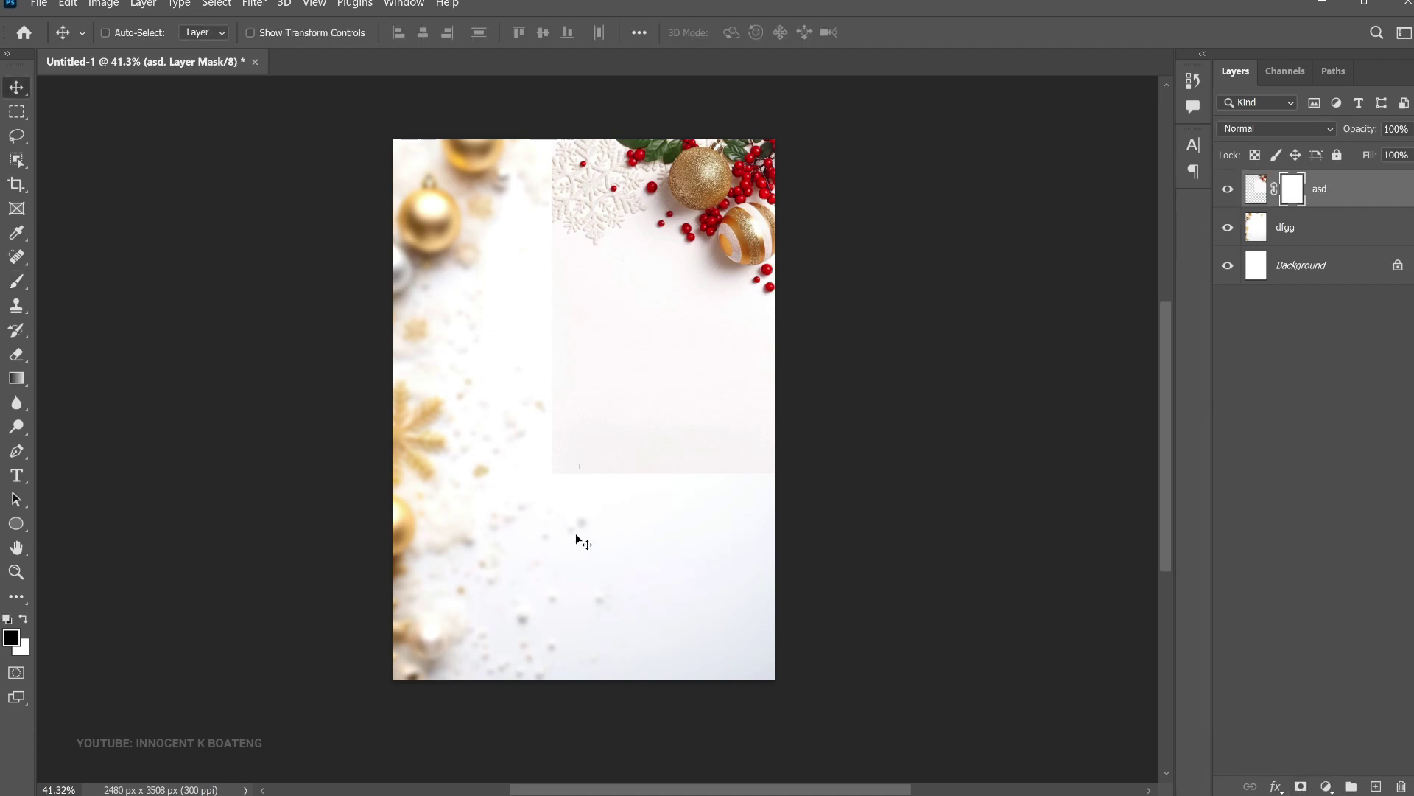
{"action": "key", "text": "b"}
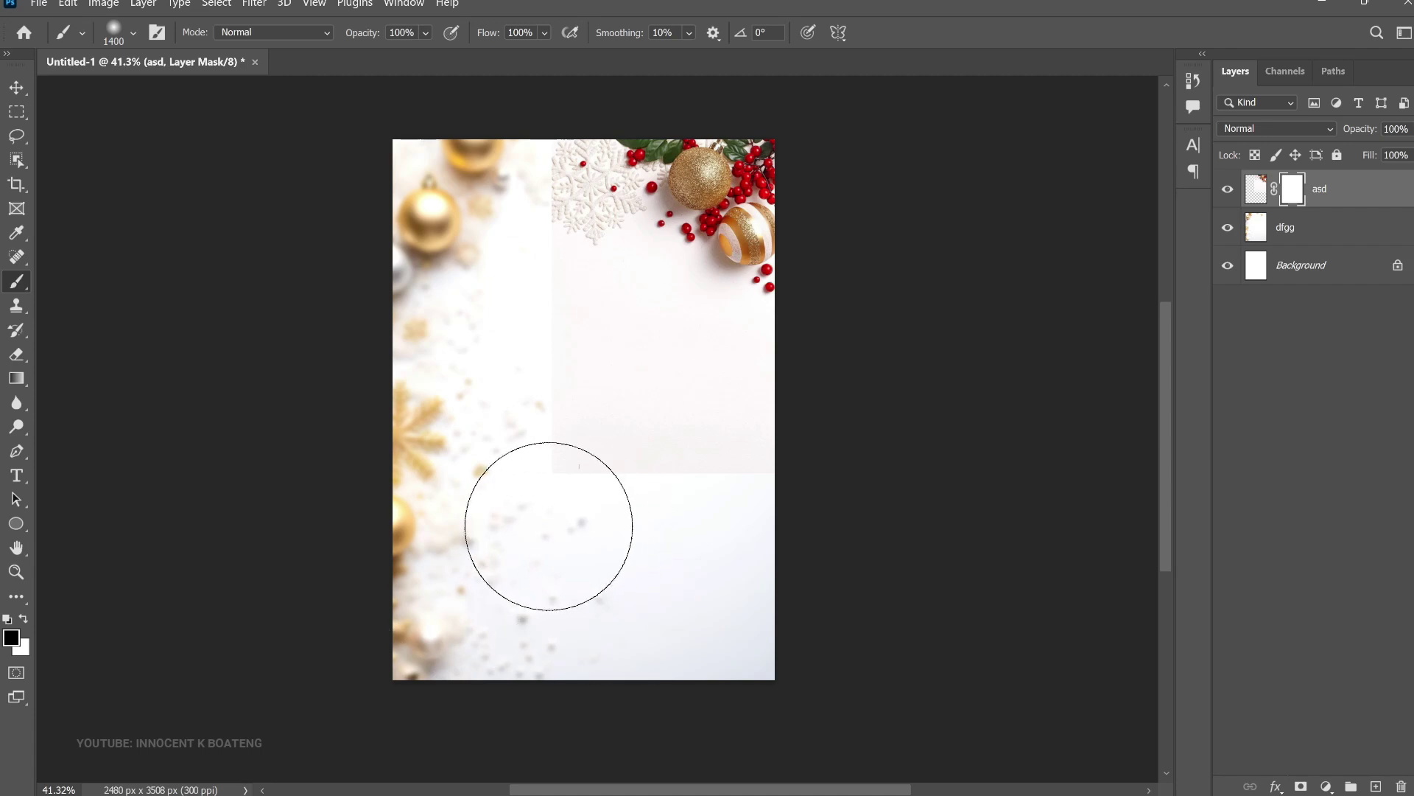
{"action": "mouse_move", "coordinate": [706, 515]}
{"action": "left_mouse_down"}
{"action": "mouse_move", "coordinate": [554, 493]}
{"action": "mouse_move", "coordinate": [498, 421]}
{"action": "mouse_move", "coordinate": [524, 279]}
{"action": "mouse_move", "coordinate": [469, 231]}
{"action": "mouse_move", "coordinate": [485, 170]}
{"action": "mouse_move", "coordinate": [484, 199]}
{"action": "left_mouse_up"}
{"action": "mouse_move", "coordinate": [467, 284]}
{"action": "left_mouse_down"}
{"action": "mouse_move", "coordinate": [646, 477]}
{"action": "mouse_move", "coordinate": [728, 440]}
{"action": "mouse_move", "coordinate": [689, 475]}
{"action": "mouse_move", "coordinate": [455, 560]}
{"action": "mouse_move", "coordinate": [578, 524]}
{"action": "left_mouse_up"}
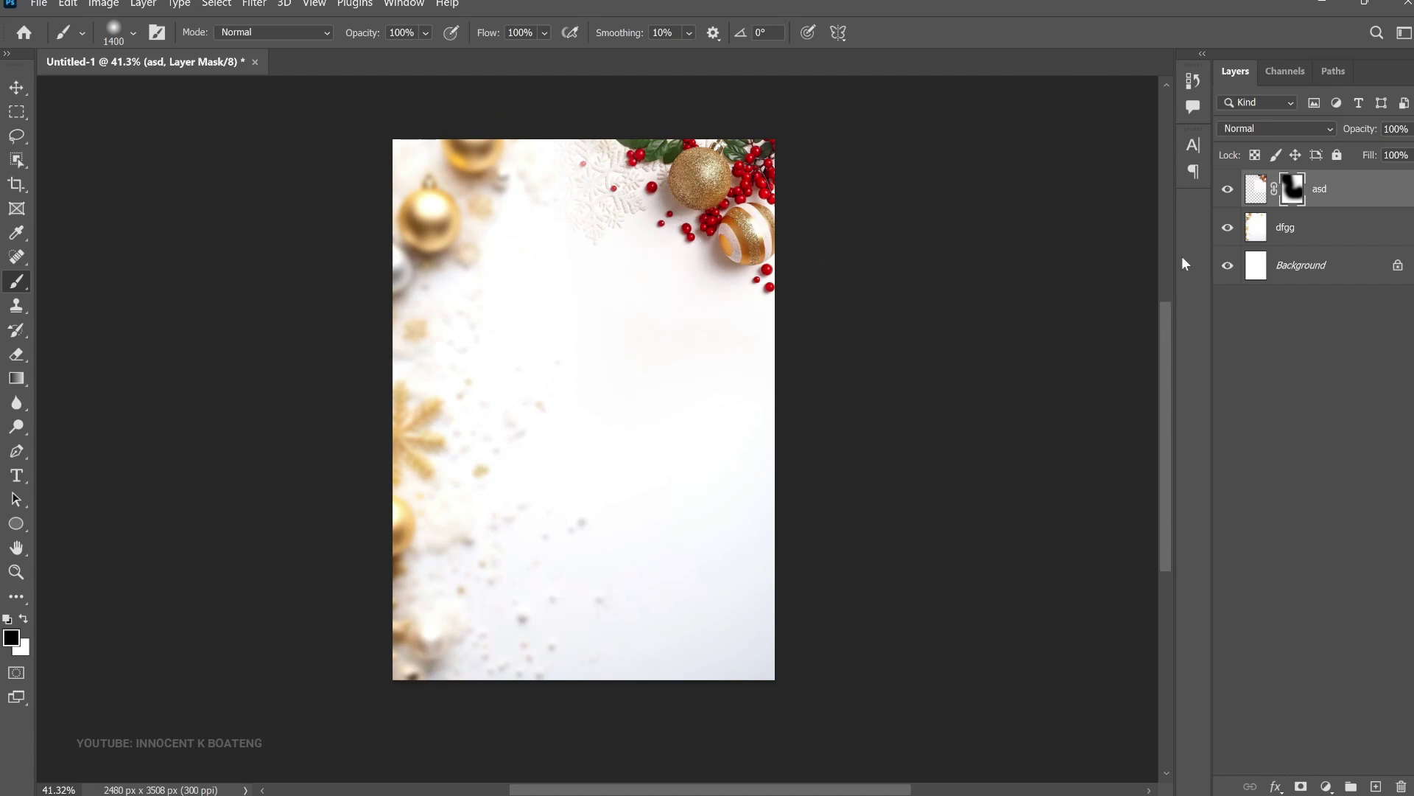
Brighten the asd layer's image with Levels by lowering the white input level
{"action": "left_click", "coordinate": [1259, 185]}
{"action": "key", "text": "ctrl+l"}
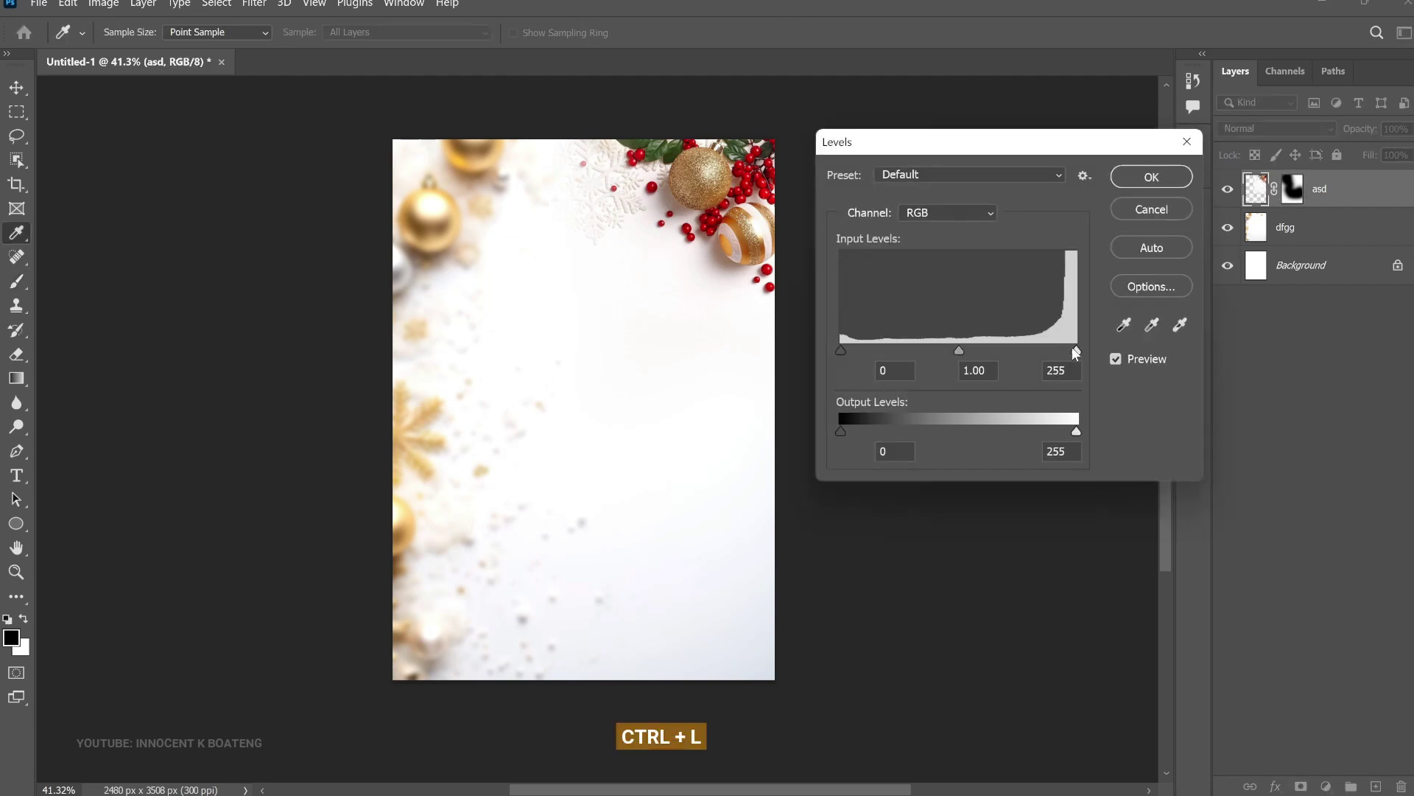
{"action": "left_click_drag", "start_coordinate": [1074, 347], "coordinate": [1056, 346]}
{"action": "left_click", "coordinate": [1160, 184]}
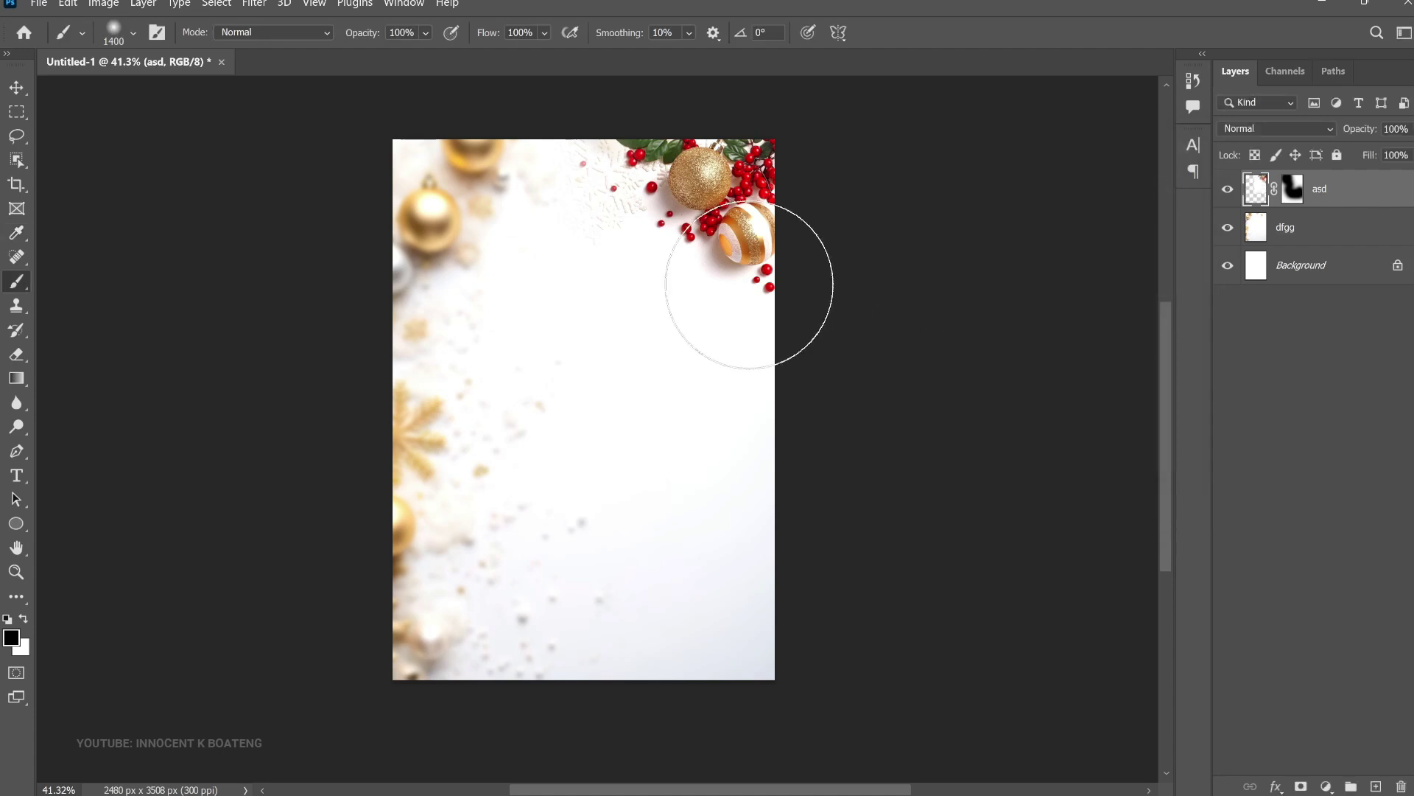
Add the red text Kuks in the script font at 131 pt below the snowflake near the page's upper edge
{"action": "key", "text": "v"}
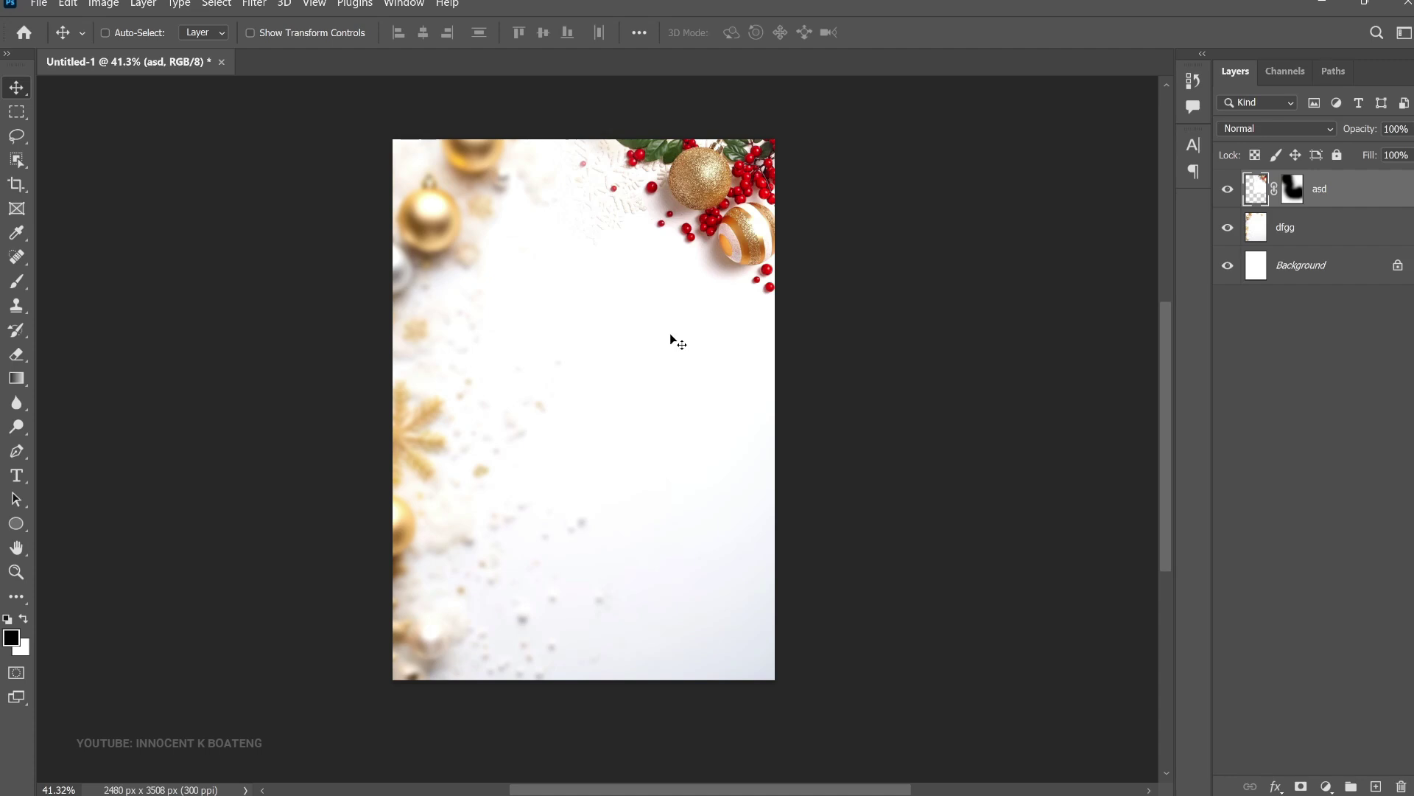
{"action": "key", "text": "t"}
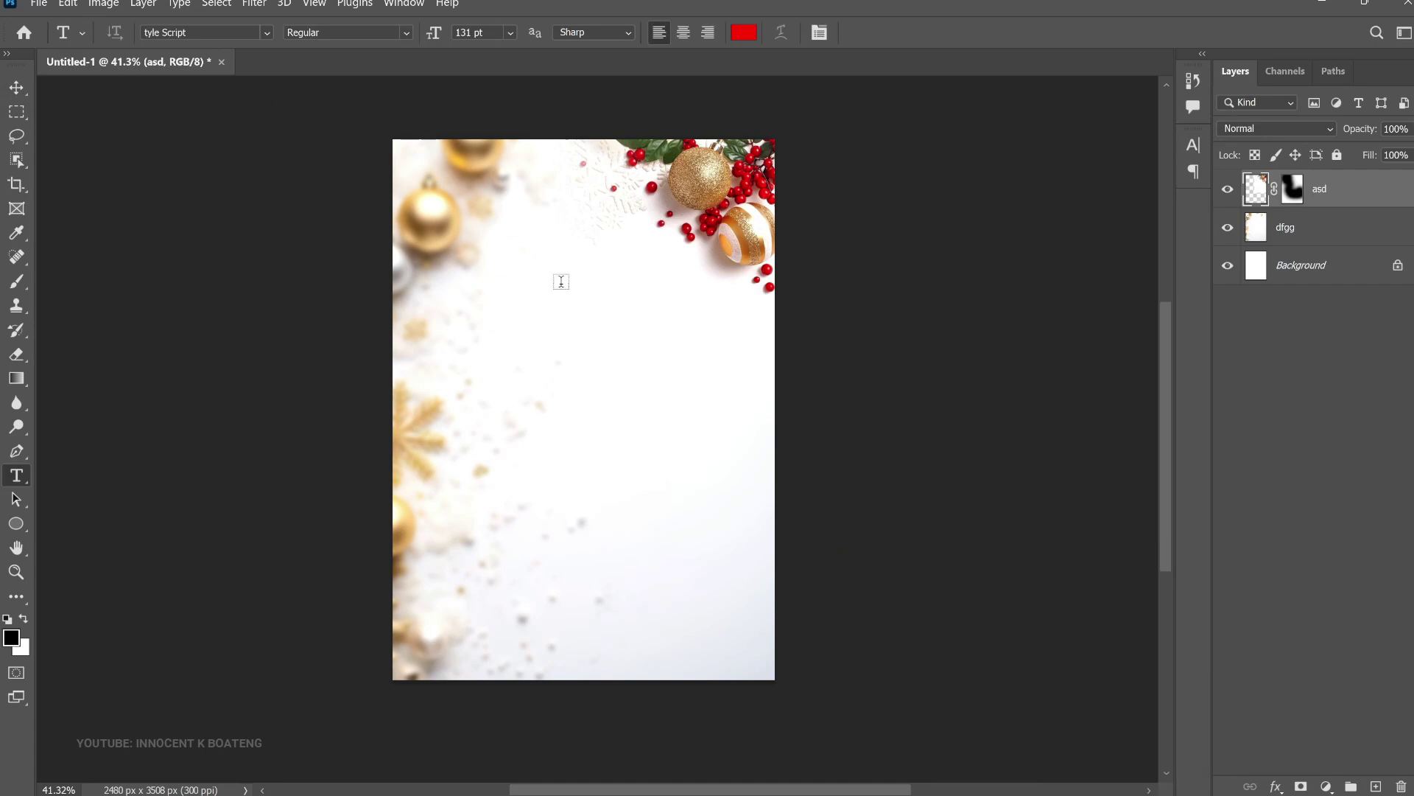
{"action": "left_click", "coordinate": [562, 281]}
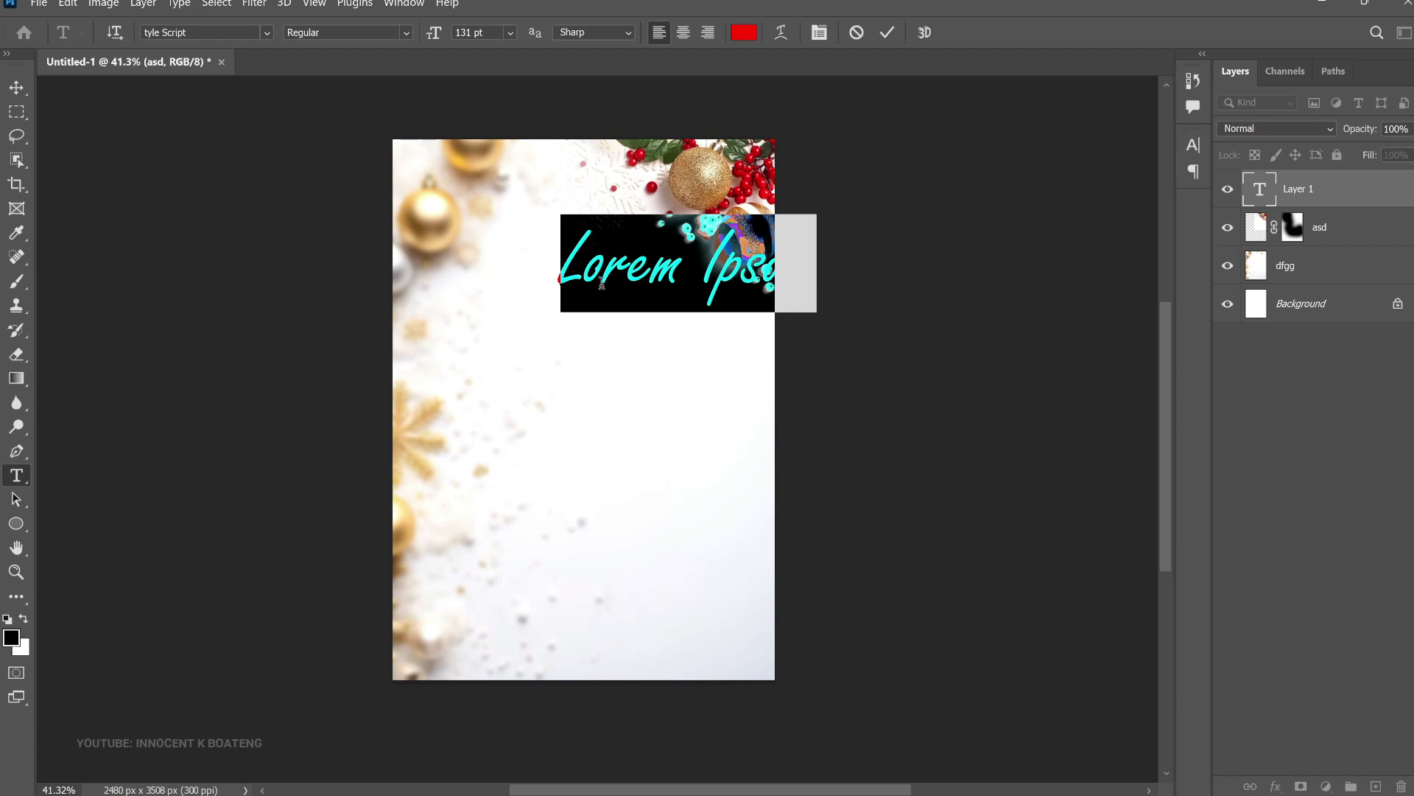
{"action": "type", "text": "K"}
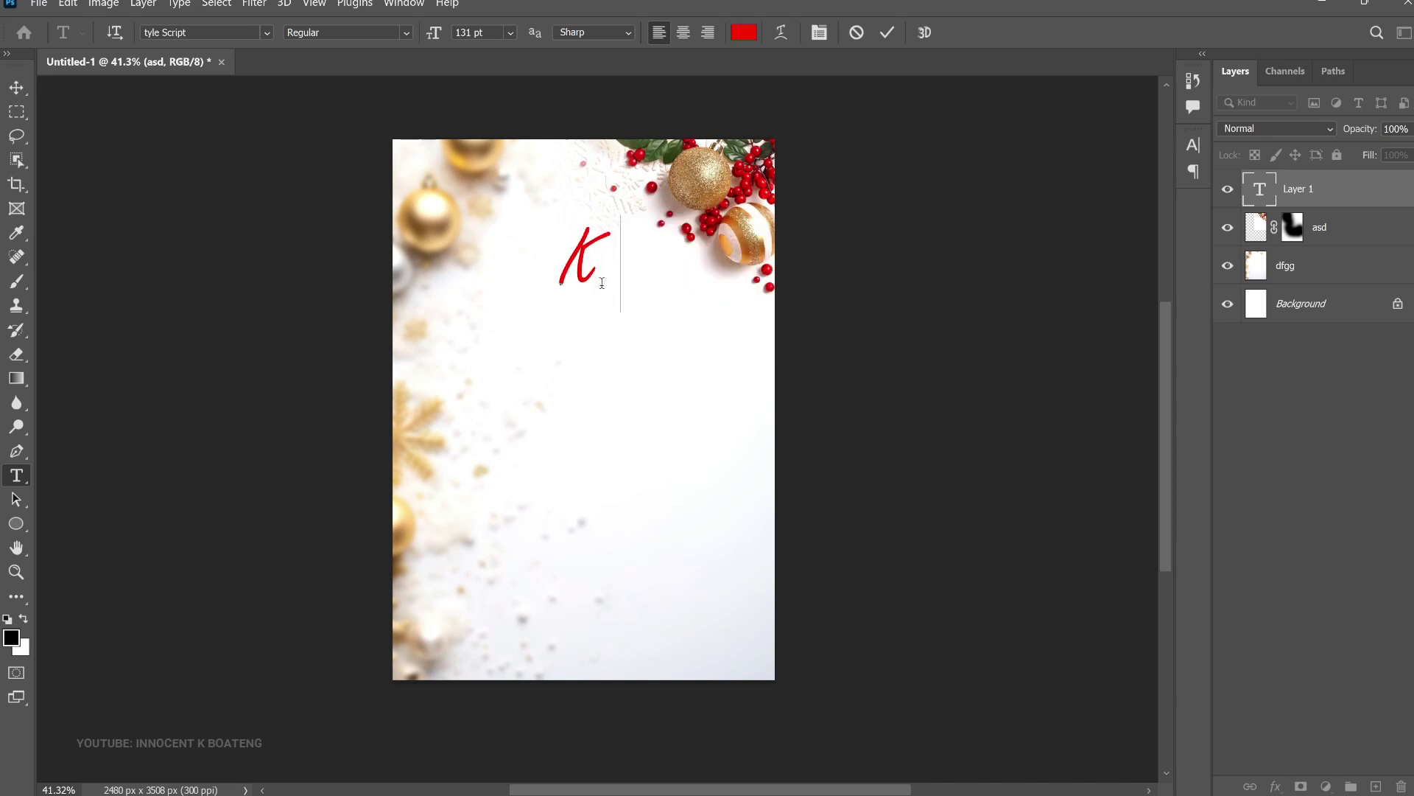
{"action": "type", "text": "uks"}
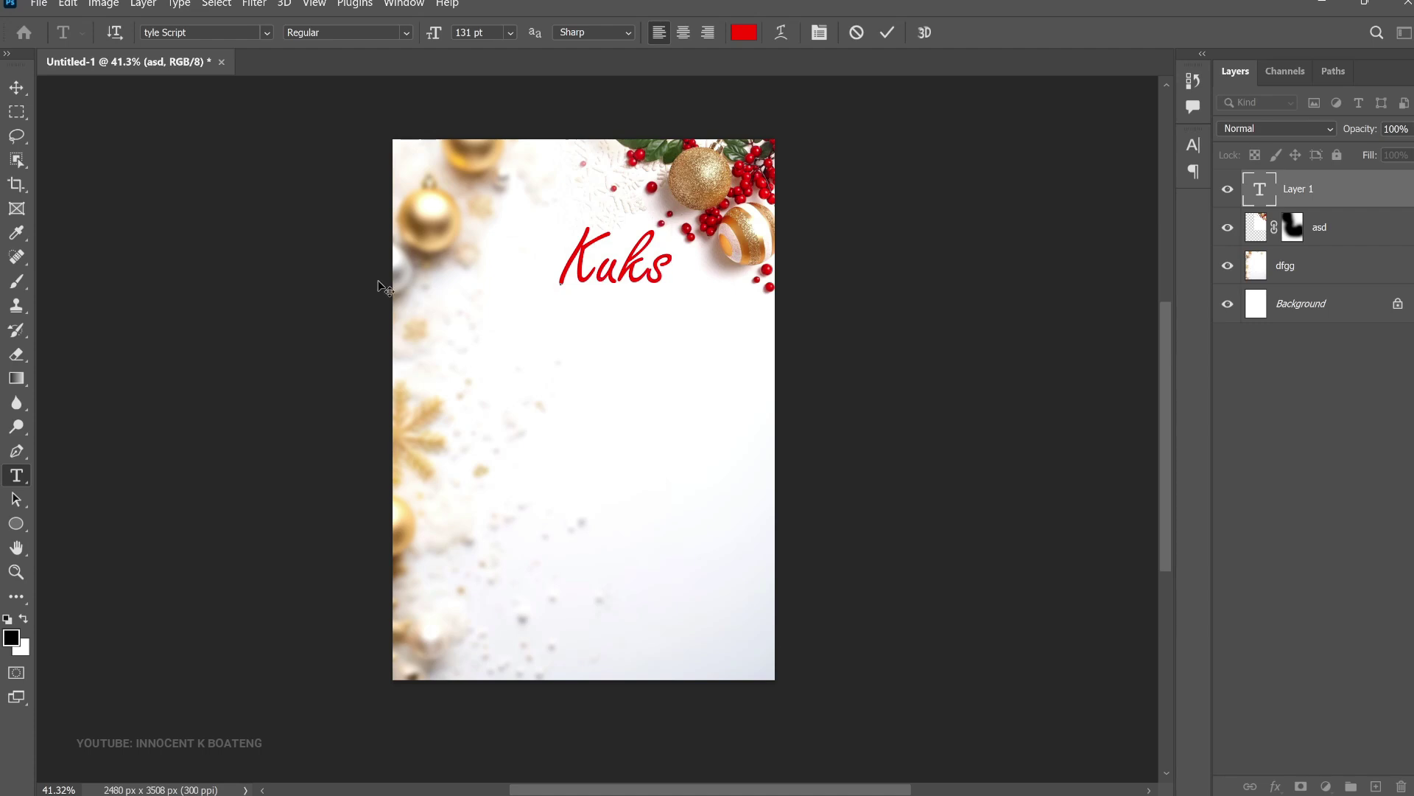
{"action": "left_click", "coordinate": [17, 87]}
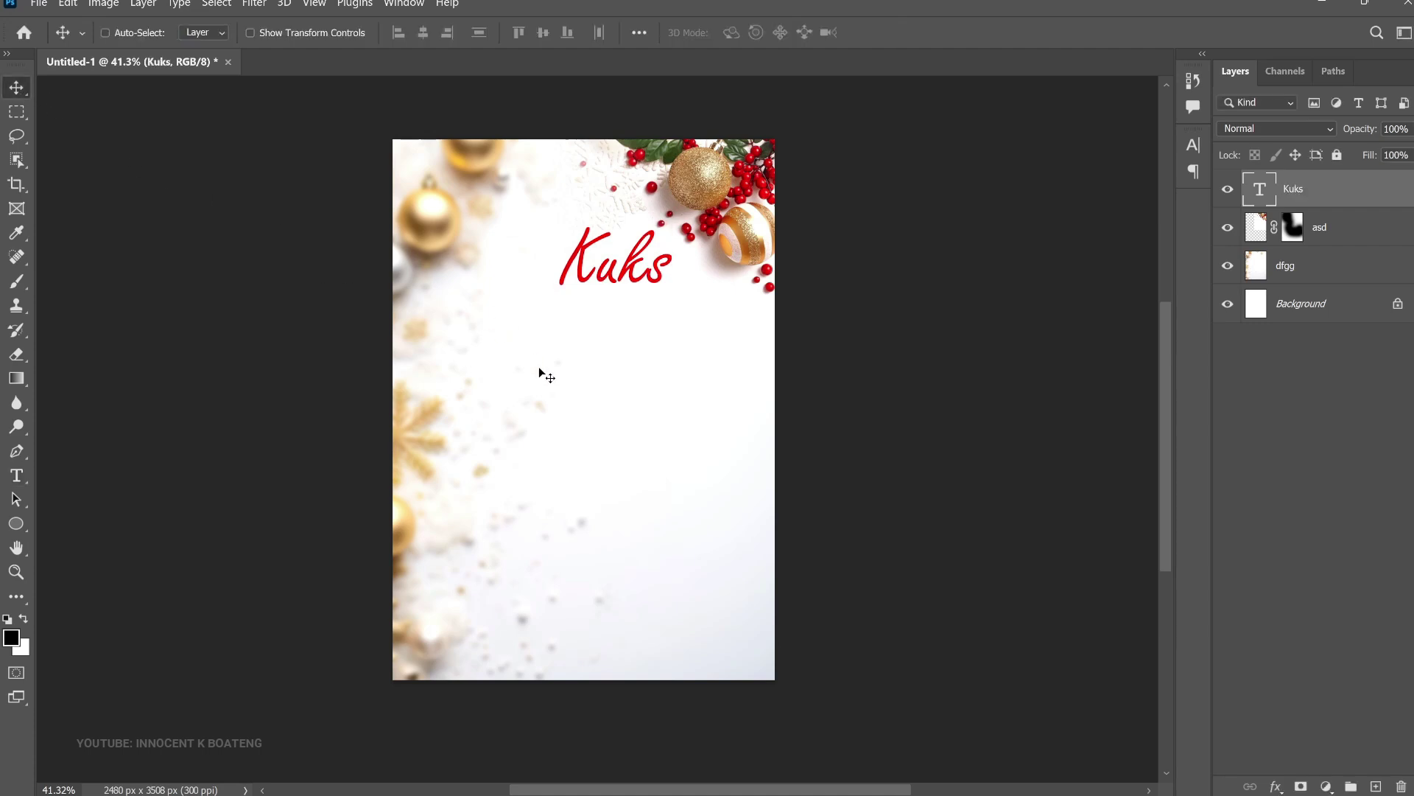
Enlarge the Kuks text to about 176 pt
{"action": "key", "text": "ctrl+t"}
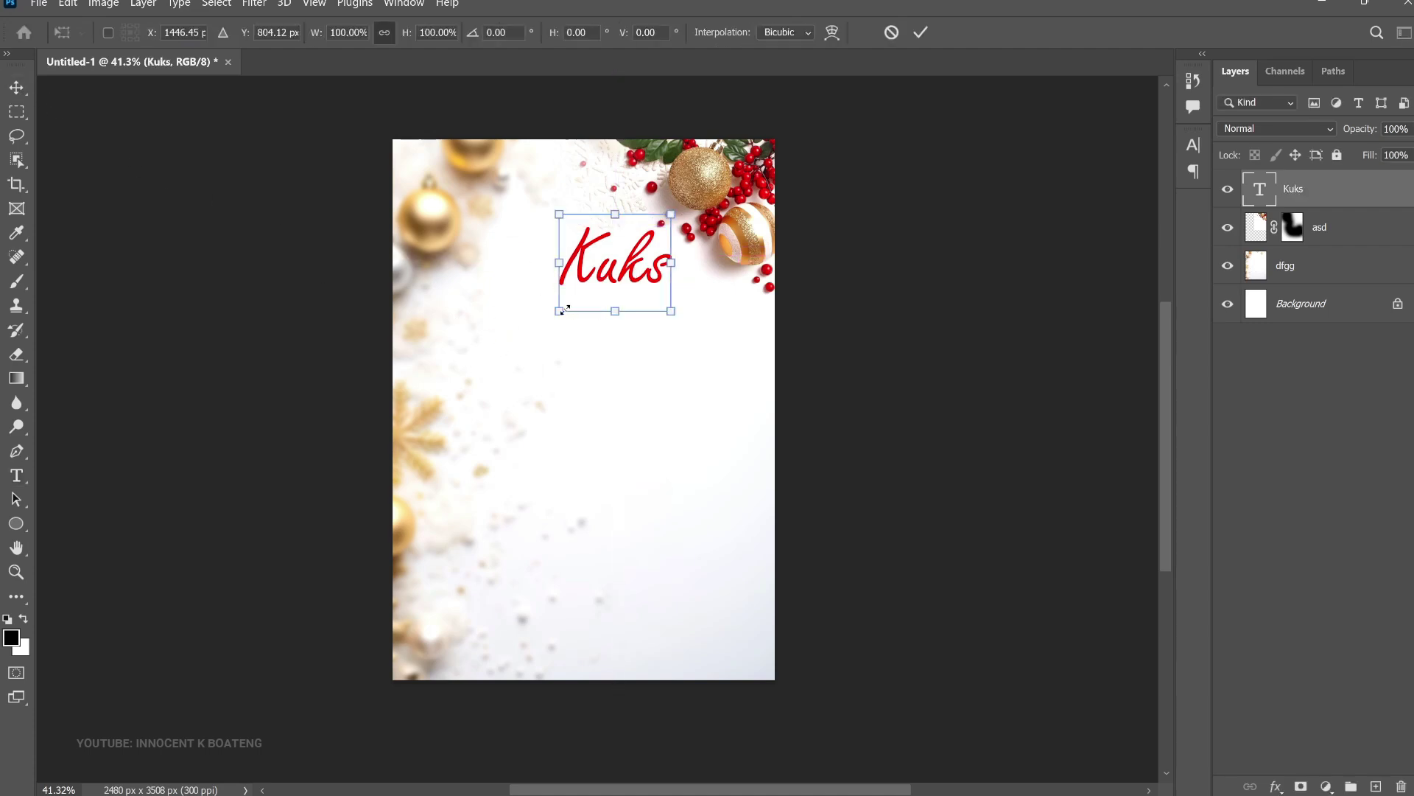
{"action": "left_click_drag", "start_coordinate": [564, 308], "coordinate": [512, 340]}
{"action": "key", "text": "Return"}
Center the Kuks text horizontally on the canvas and move it up slightly
{"action": "key", "text": "ctrl+a"}
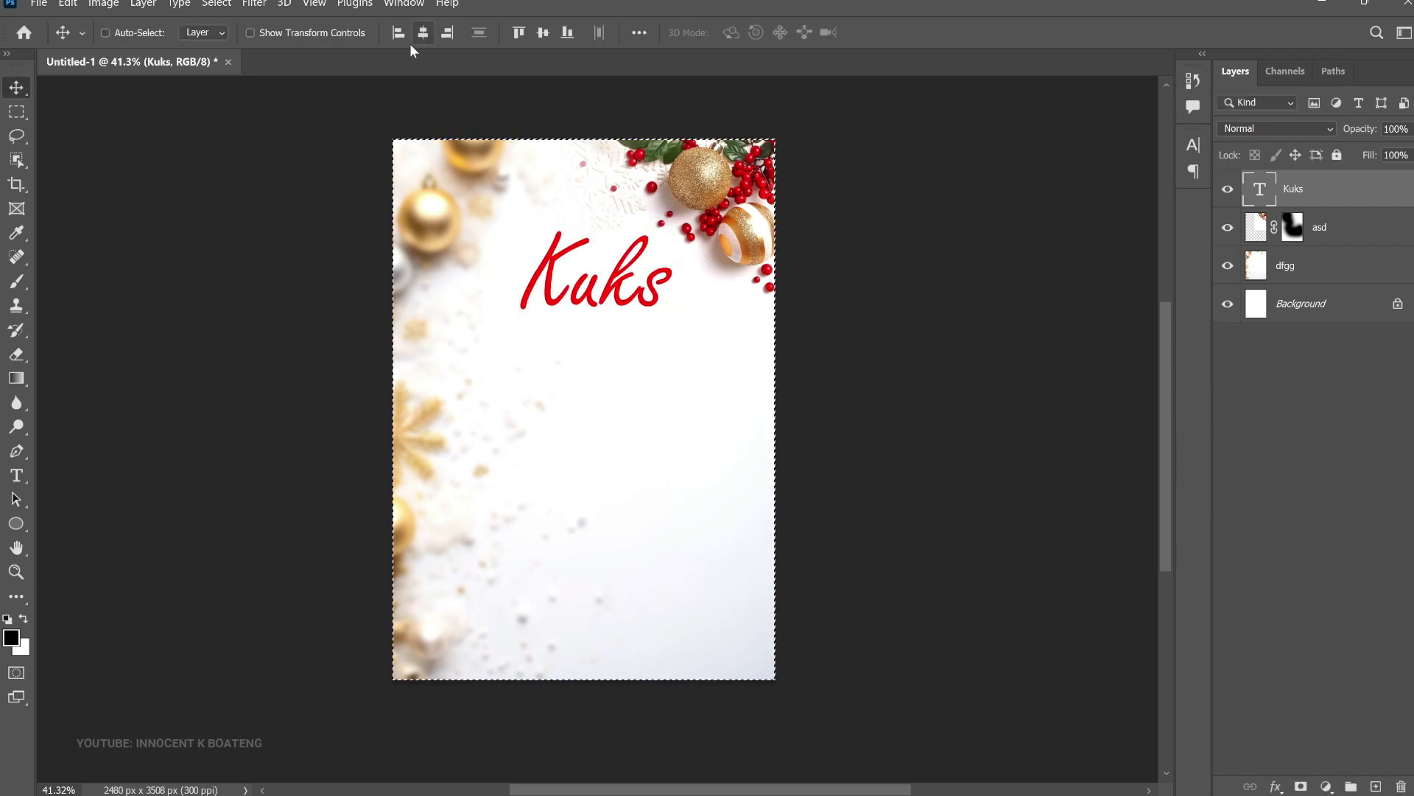
{"action": "left_click", "coordinate": [422, 32]}
{"action": "key", "text": "ctrl+d"}
{"action": "mouse_move", "coordinate": [593, 293]}
{"action": "left_mouse_down"}
{"action": "mouse_move", "coordinate": [591, 259]}
{"action": "mouse_move", "coordinate": [593, 271]}
{"action": "left_mouse_up"}
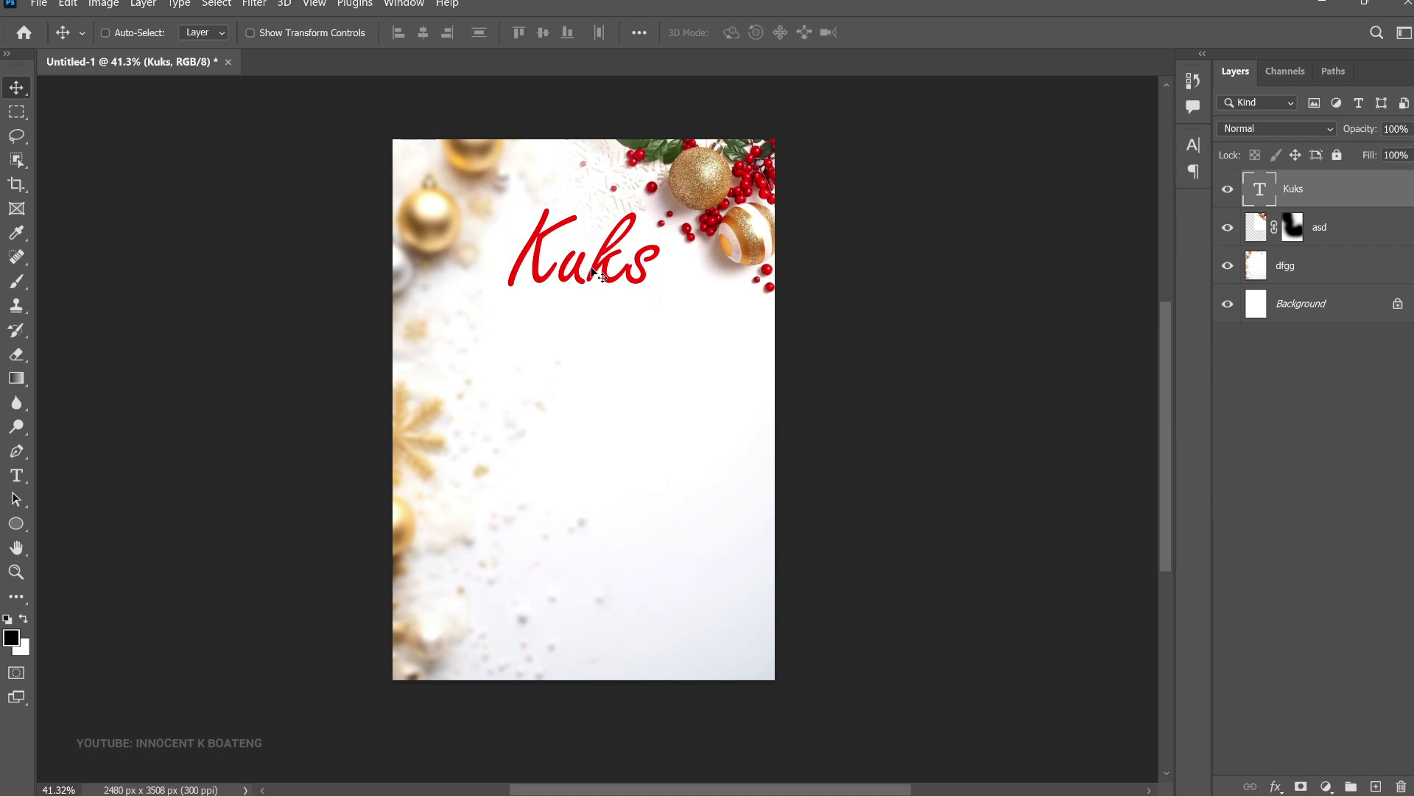
{"action": "scroll", "coordinate": [589, 272], "scroll_direction": "down", "scroll_amount": 1}
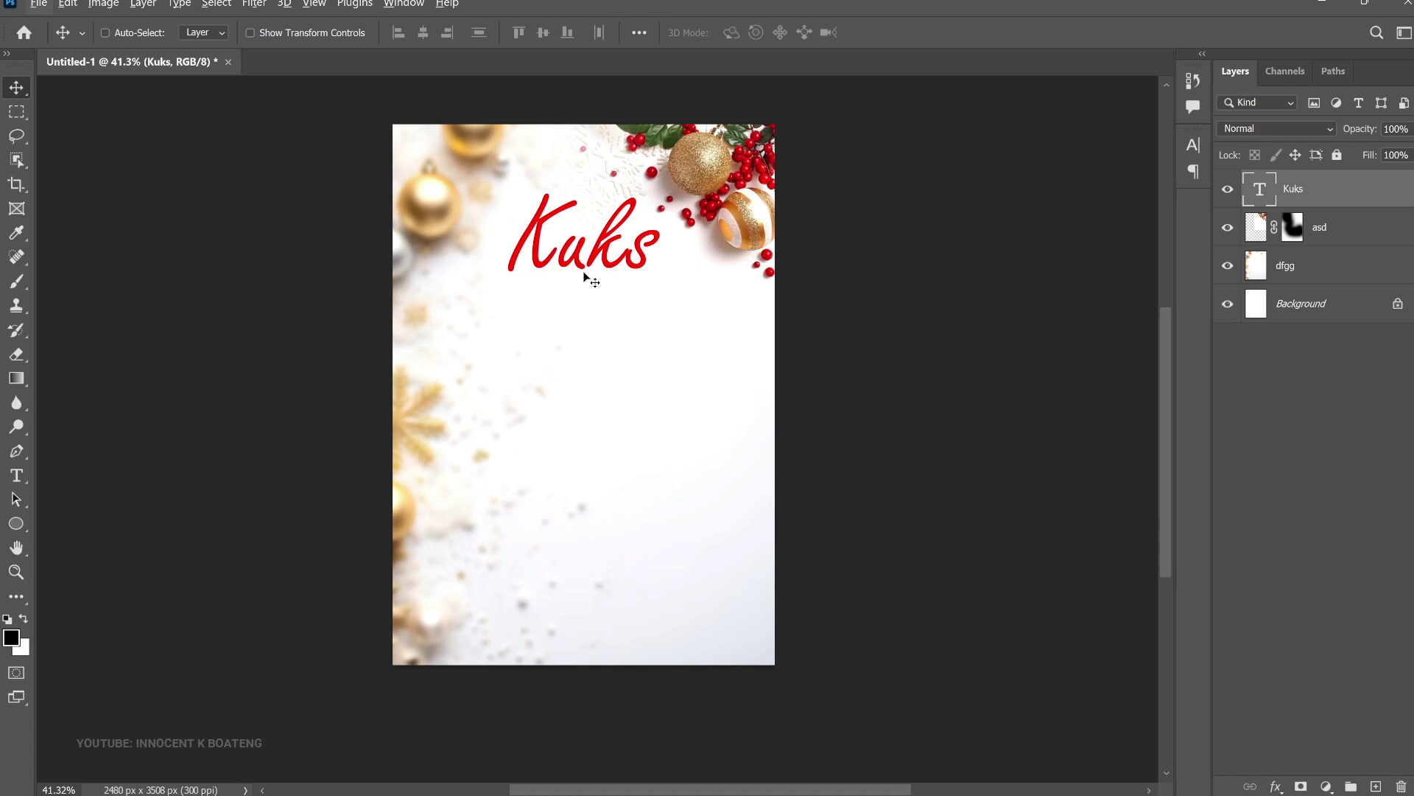
{"action": "double_click", "coordinate": [584, 275]}
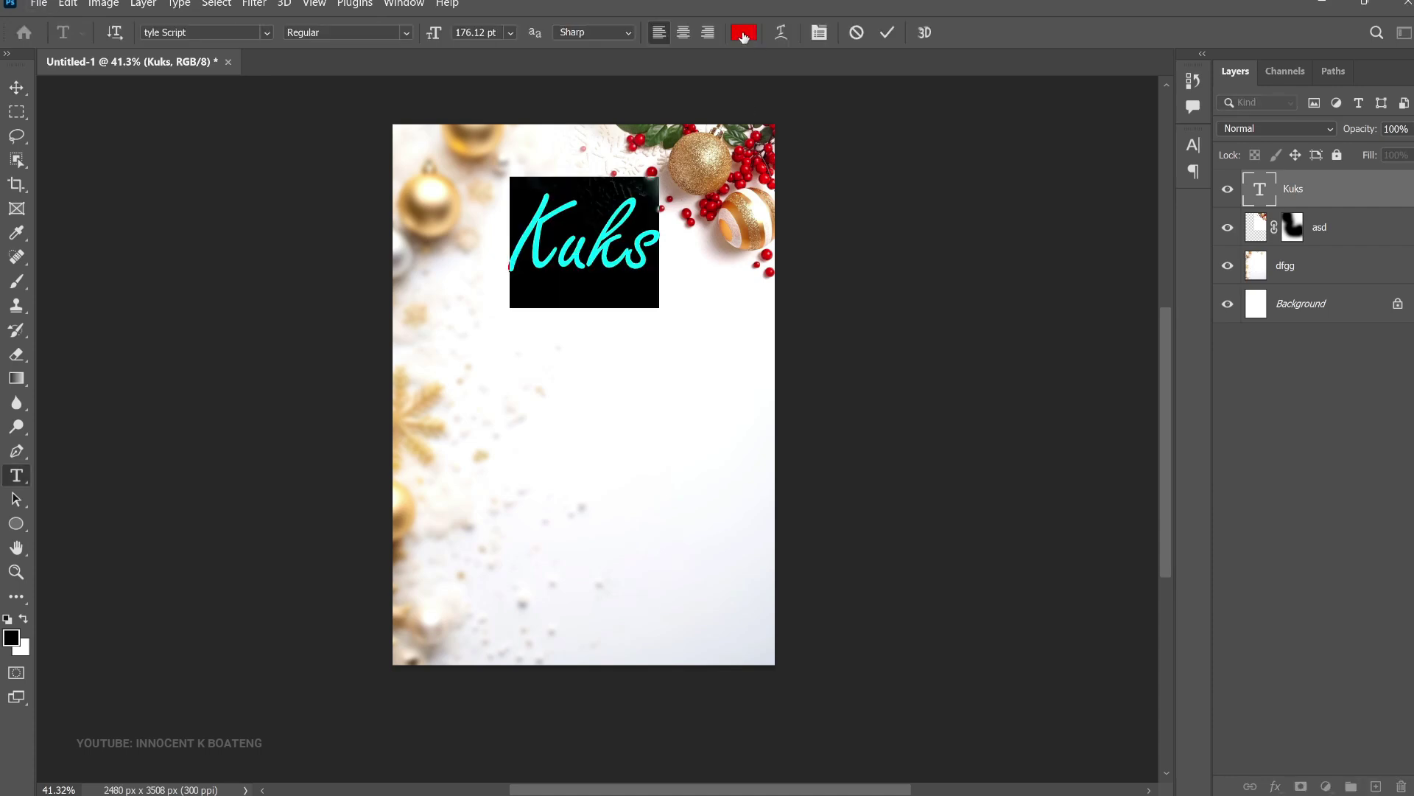
{"action": "left_click", "coordinate": [16, 87]}
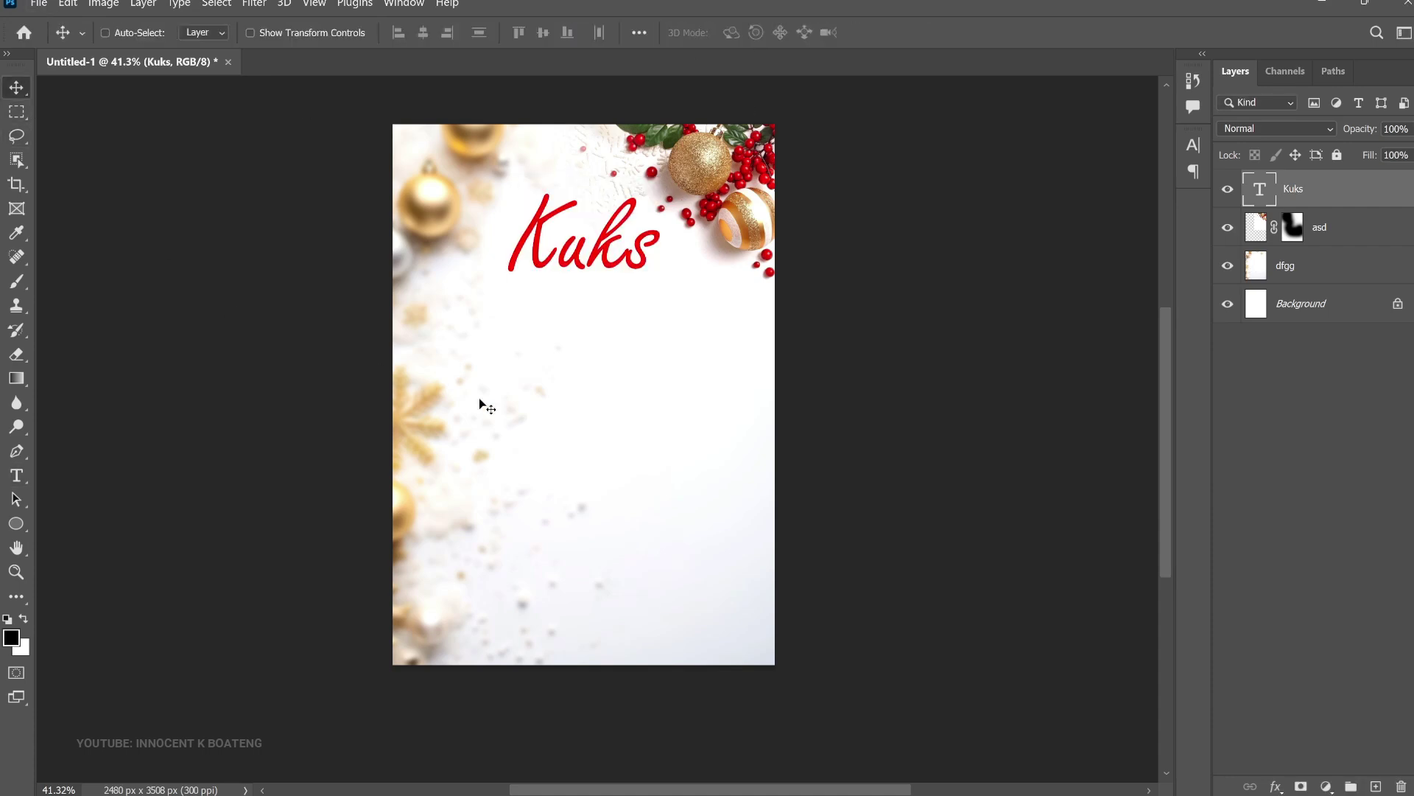
Add the red text xmas in Agency FB Regular at 131 pt below the Kuks heading
{"action": "key", "text": "t"}
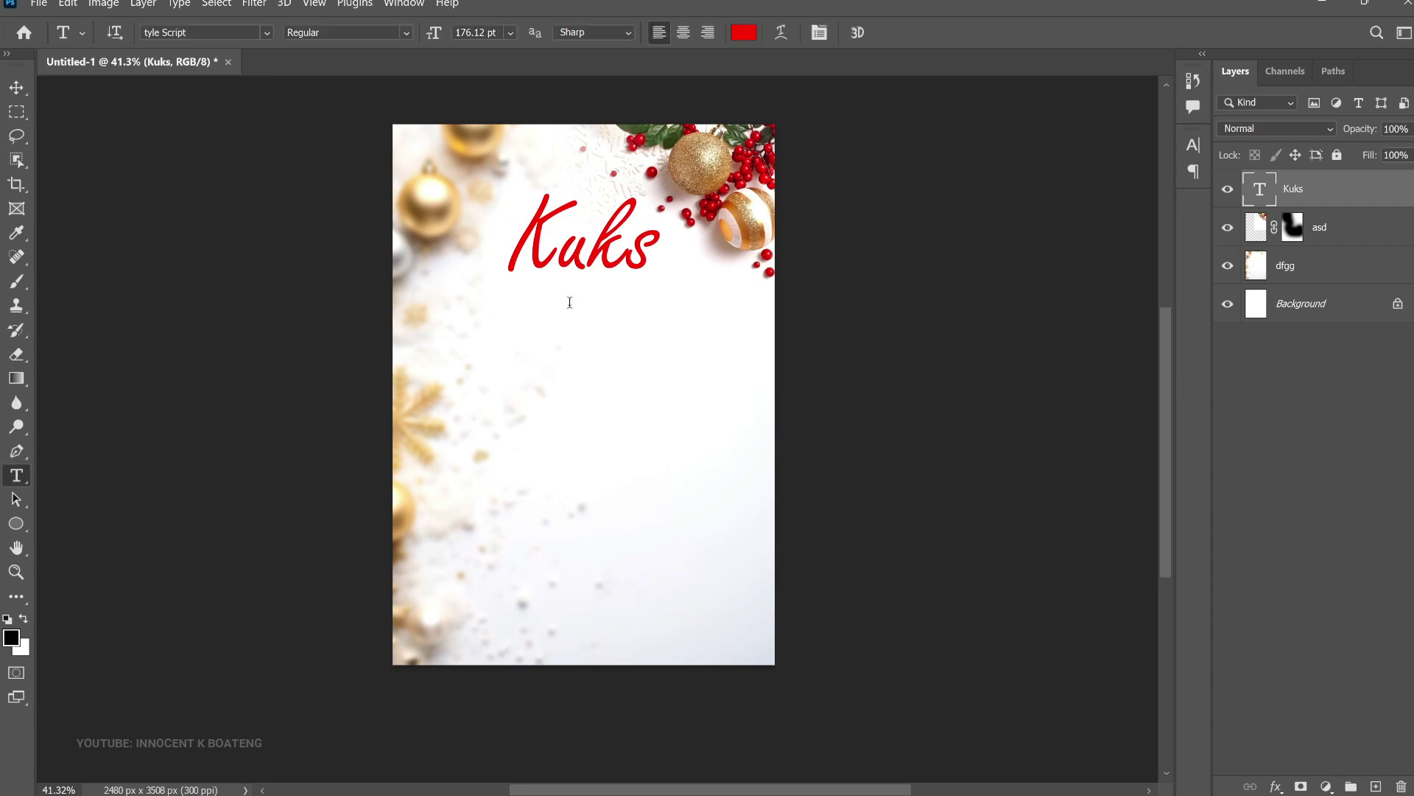
{"action": "left_click", "coordinate": [571, 304]}
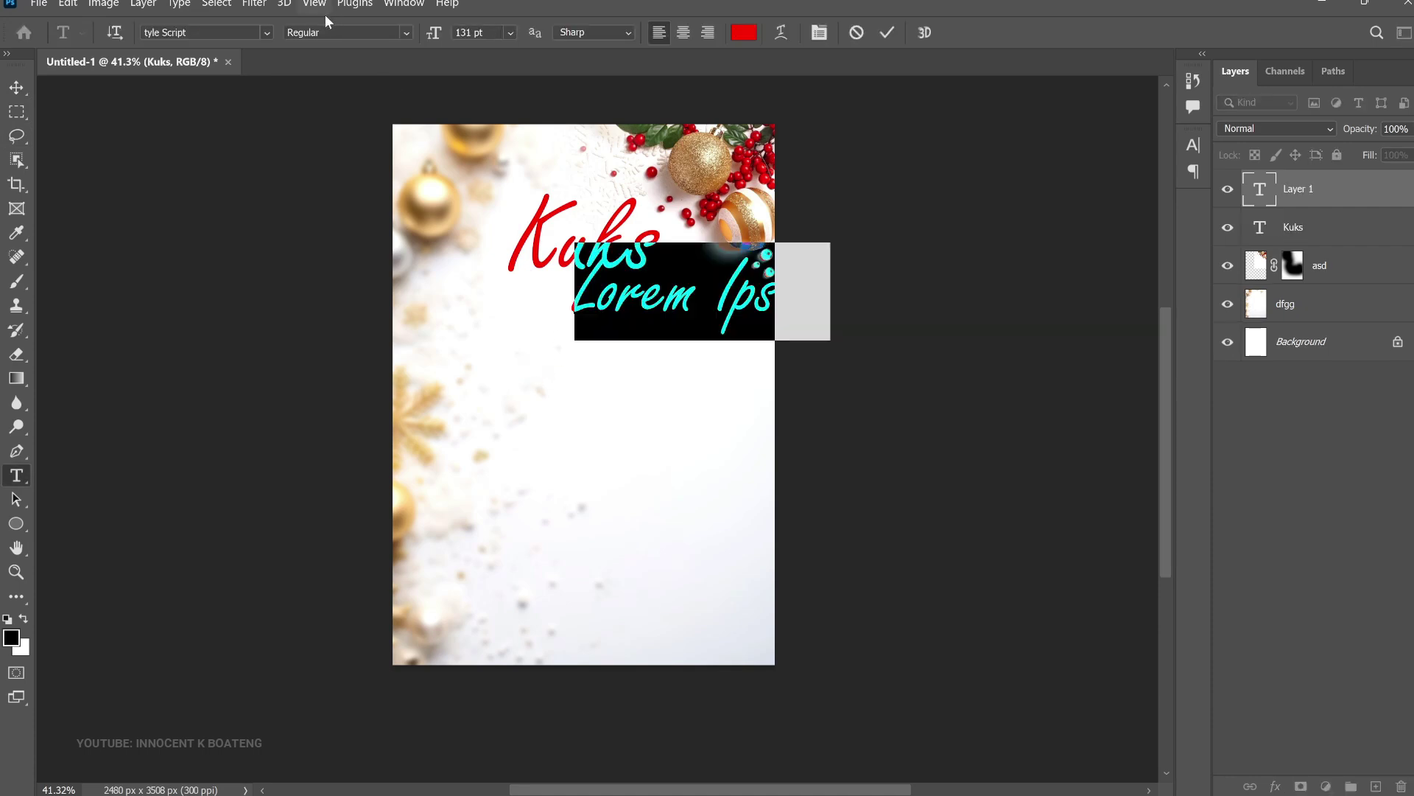
{"action": "left_click", "coordinate": [205, 32]}
{"action": "type", "text": "agency"}
{"action": "key", "text": "Return"}
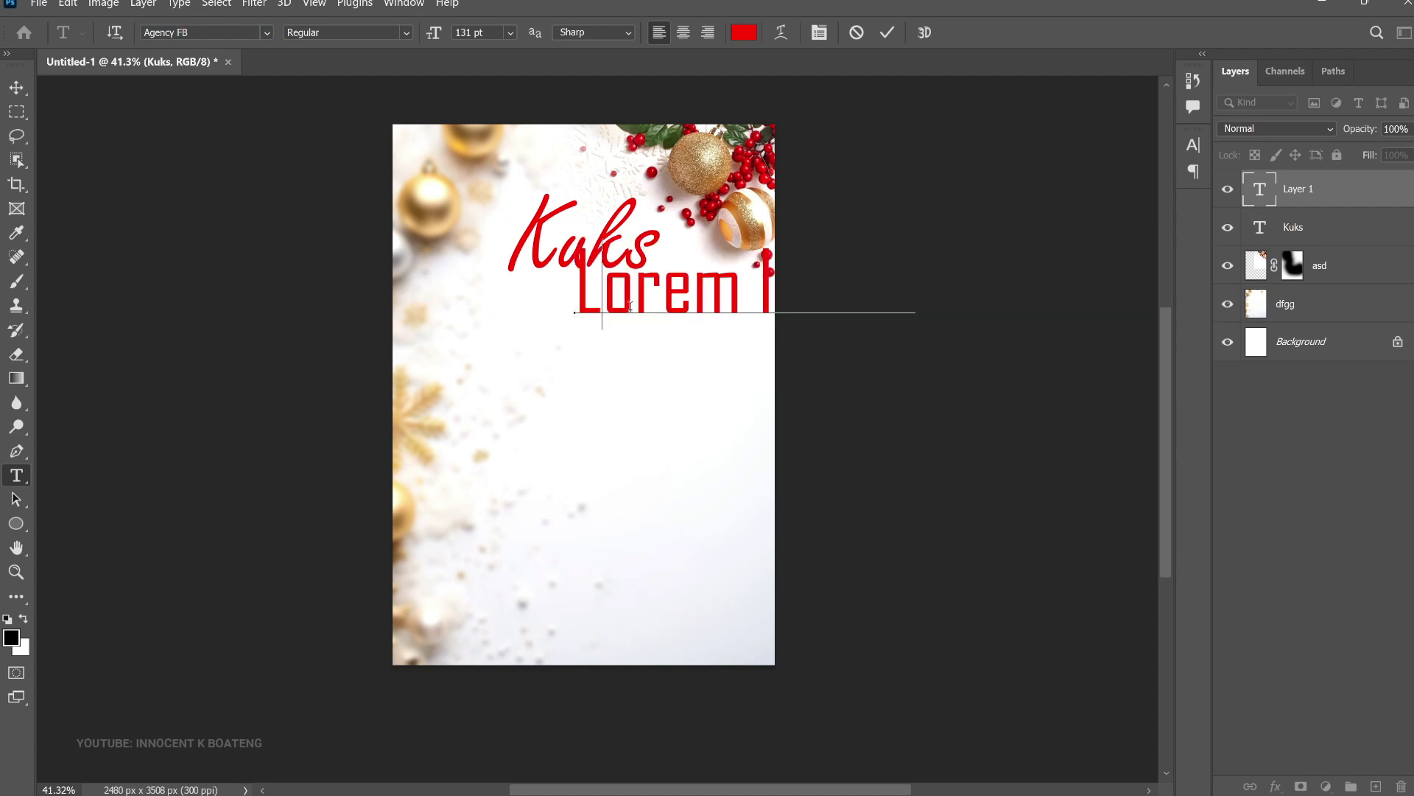
{"action": "type", "text": "xmas"}
{"action": "left_click", "coordinate": [16, 87]}
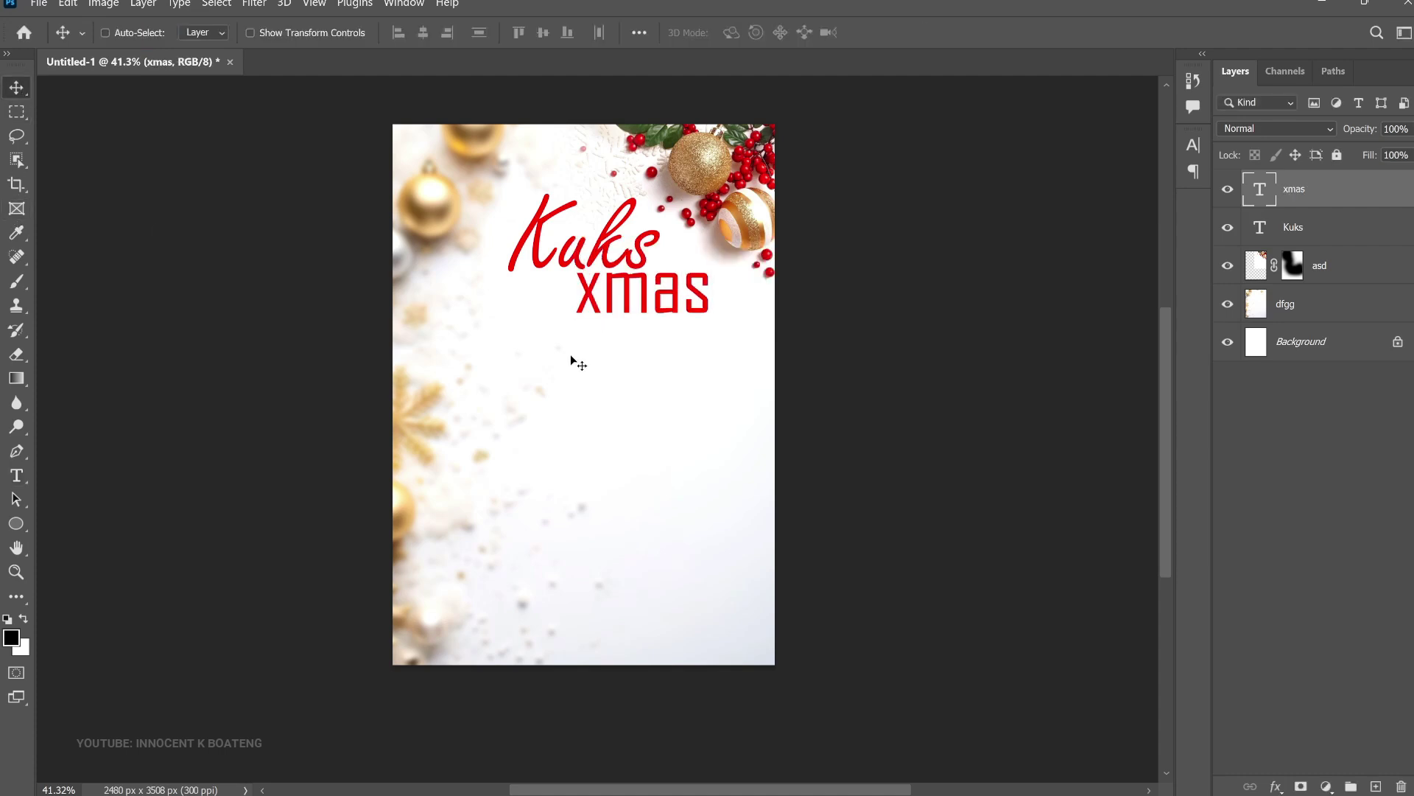
Scale the xmas text to about 79% and position it directly beneath the Kuks heading
{"action": "left_click_drag", "start_coordinate": [572, 361], "coordinate": [540, 366]}
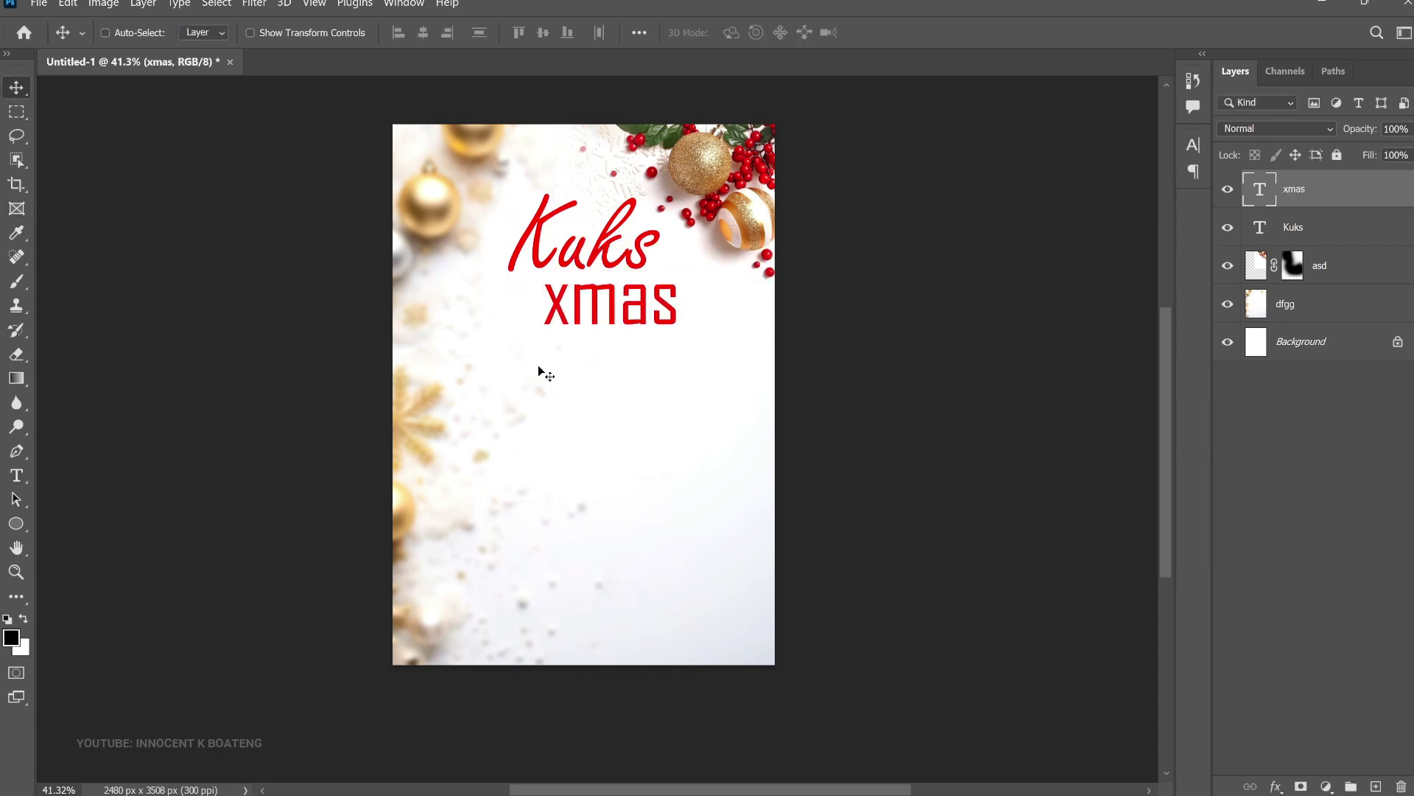
{"action": "key", "text": "ctrl+t"}
{"action": "left_click_drag", "start_coordinate": [681, 338], "coordinate": [626, 306]}
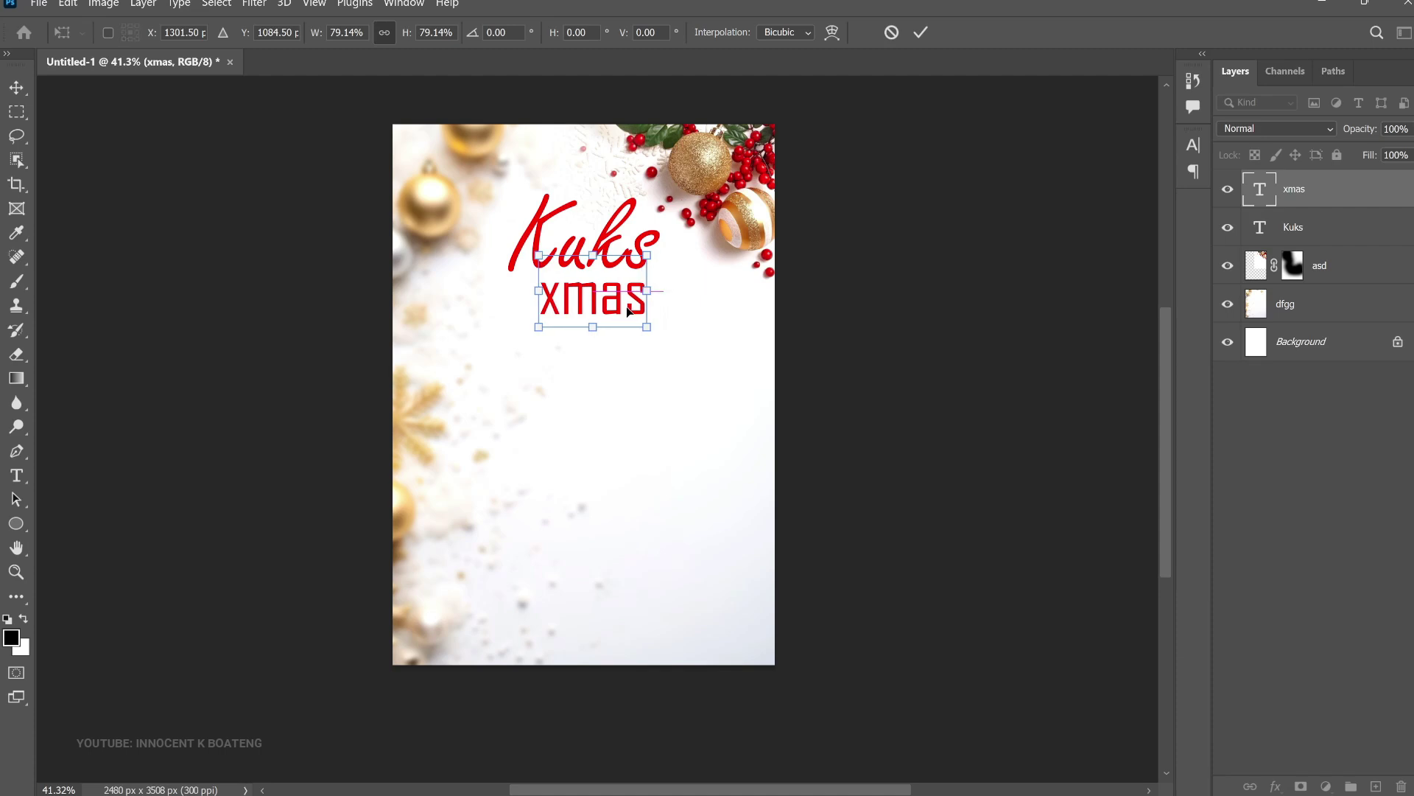
{"action": "key", "text": "Return"}
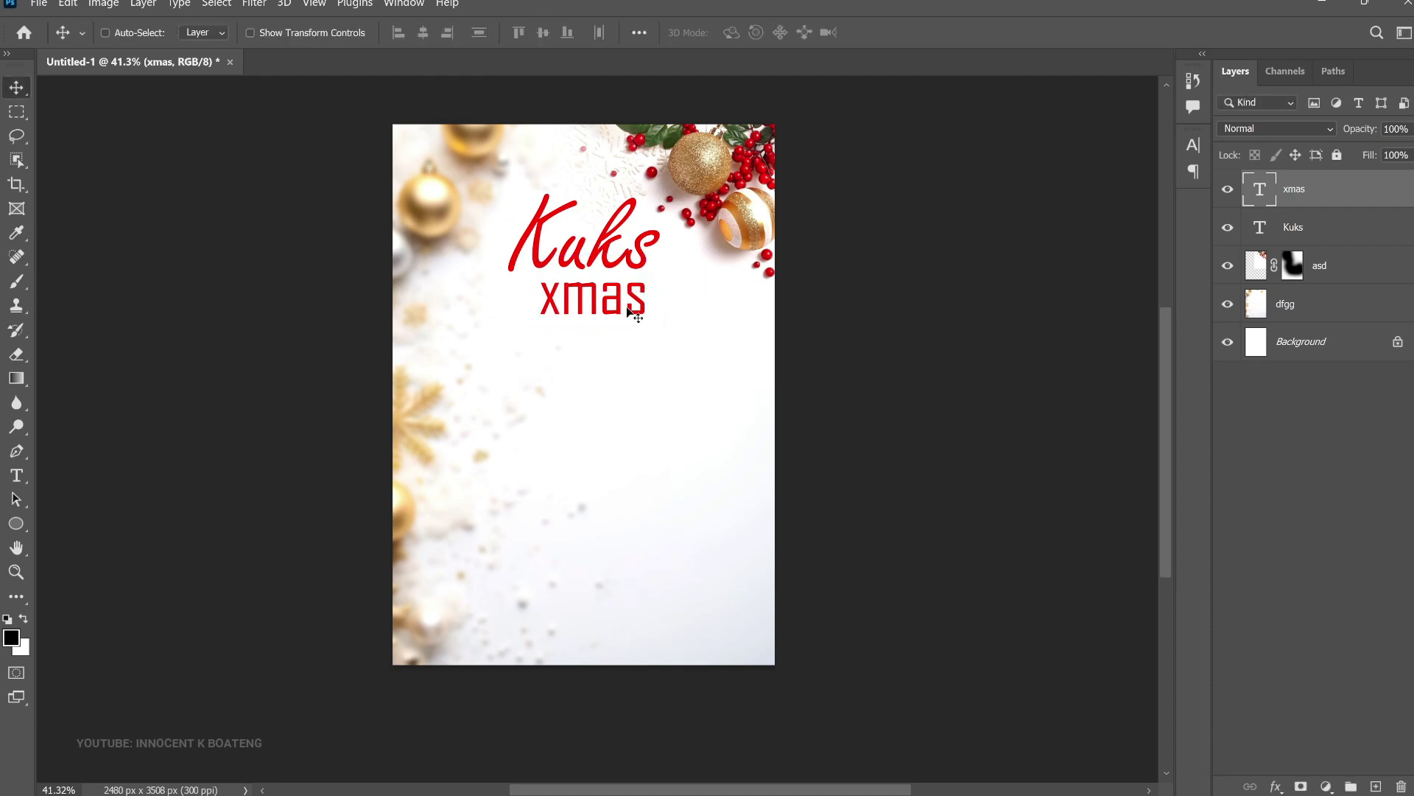
Add a Gradient Overlay to the xmas text layer using the orange-to-brown preset
{"action": "right_click", "coordinate": [1310, 193]}
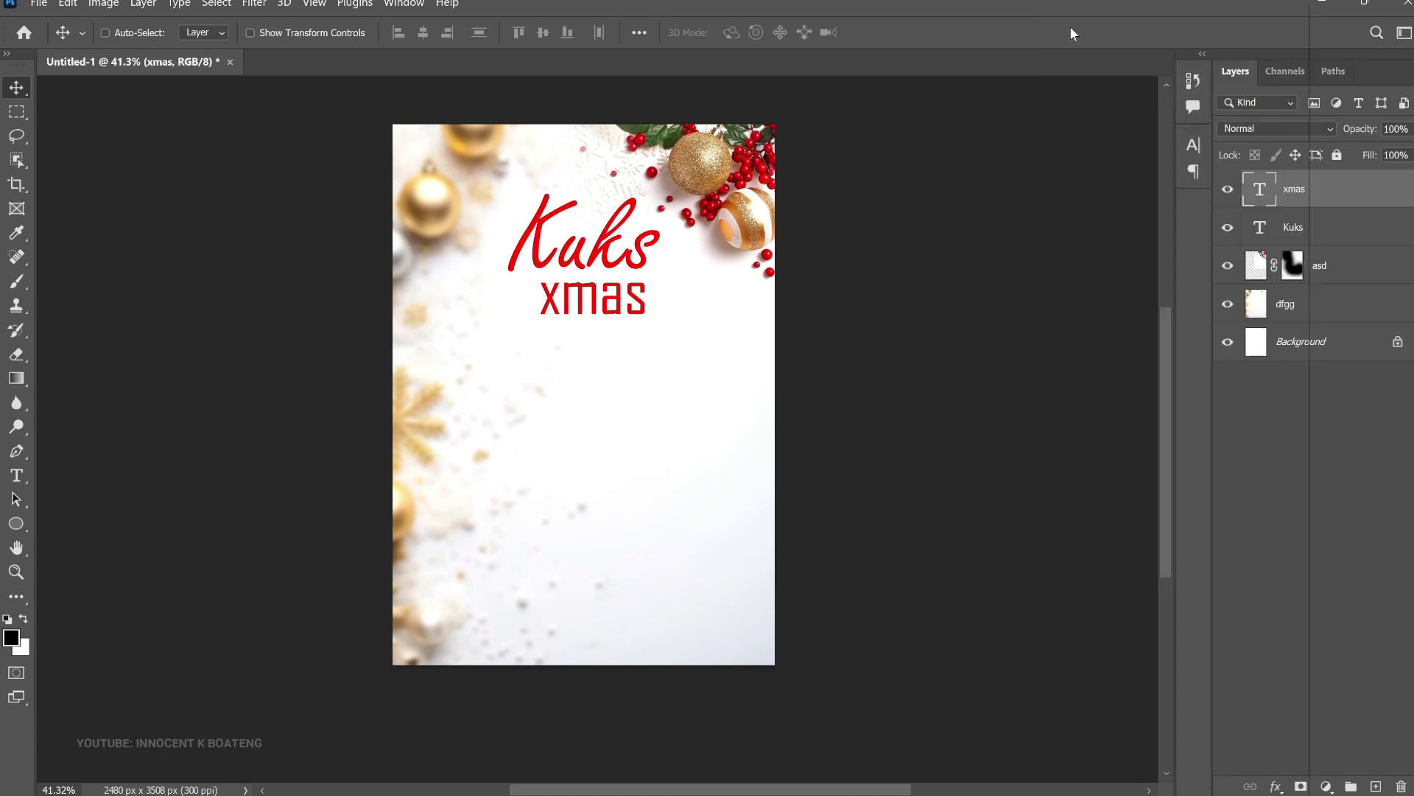
{"action": "left_click", "coordinate": [1071, 26]}
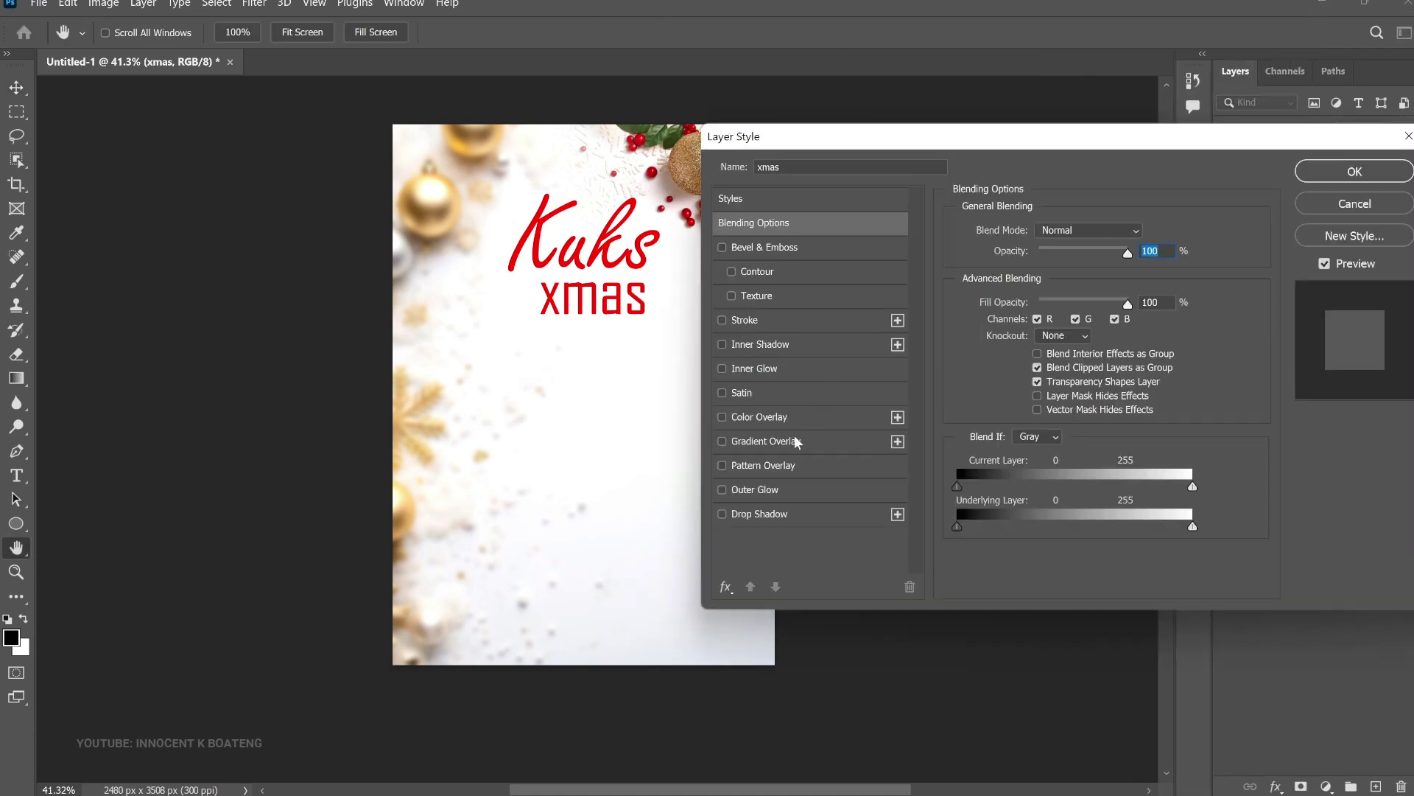
{"action": "left_click", "coordinate": [779, 440]}
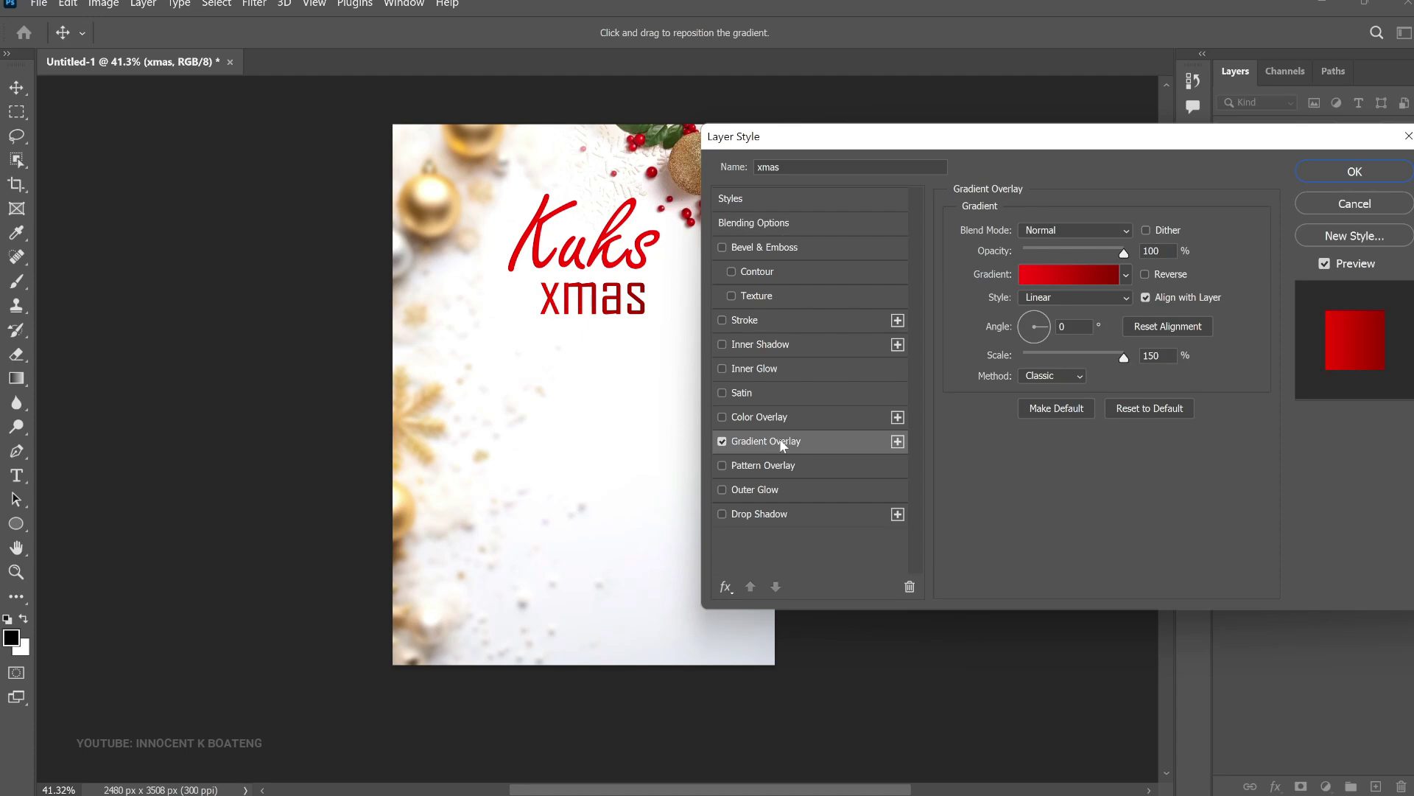
{"action": "left_click", "coordinate": [1094, 275]}
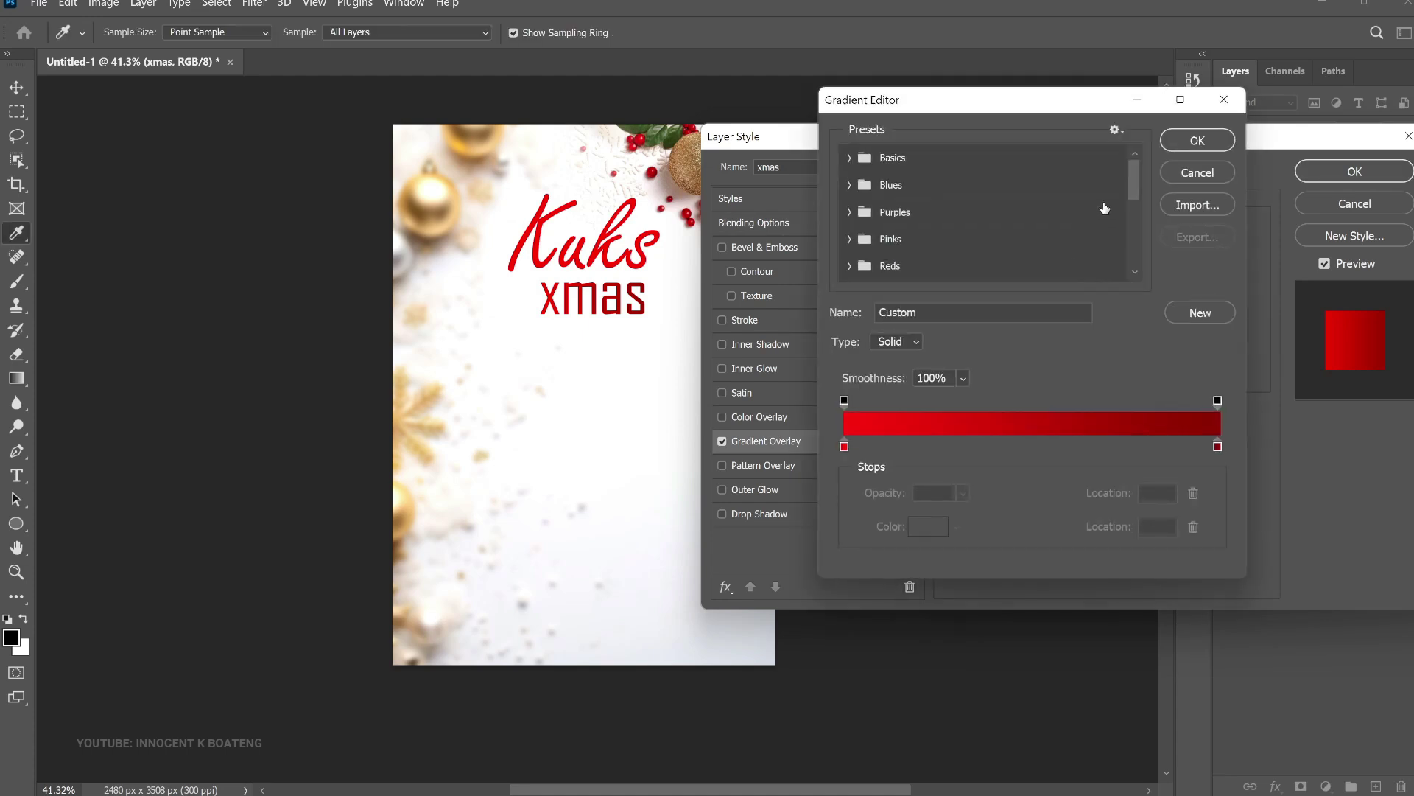
{"action": "left_click_drag", "start_coordinate": [1133, 170], "coordinate": [1130, 272]}
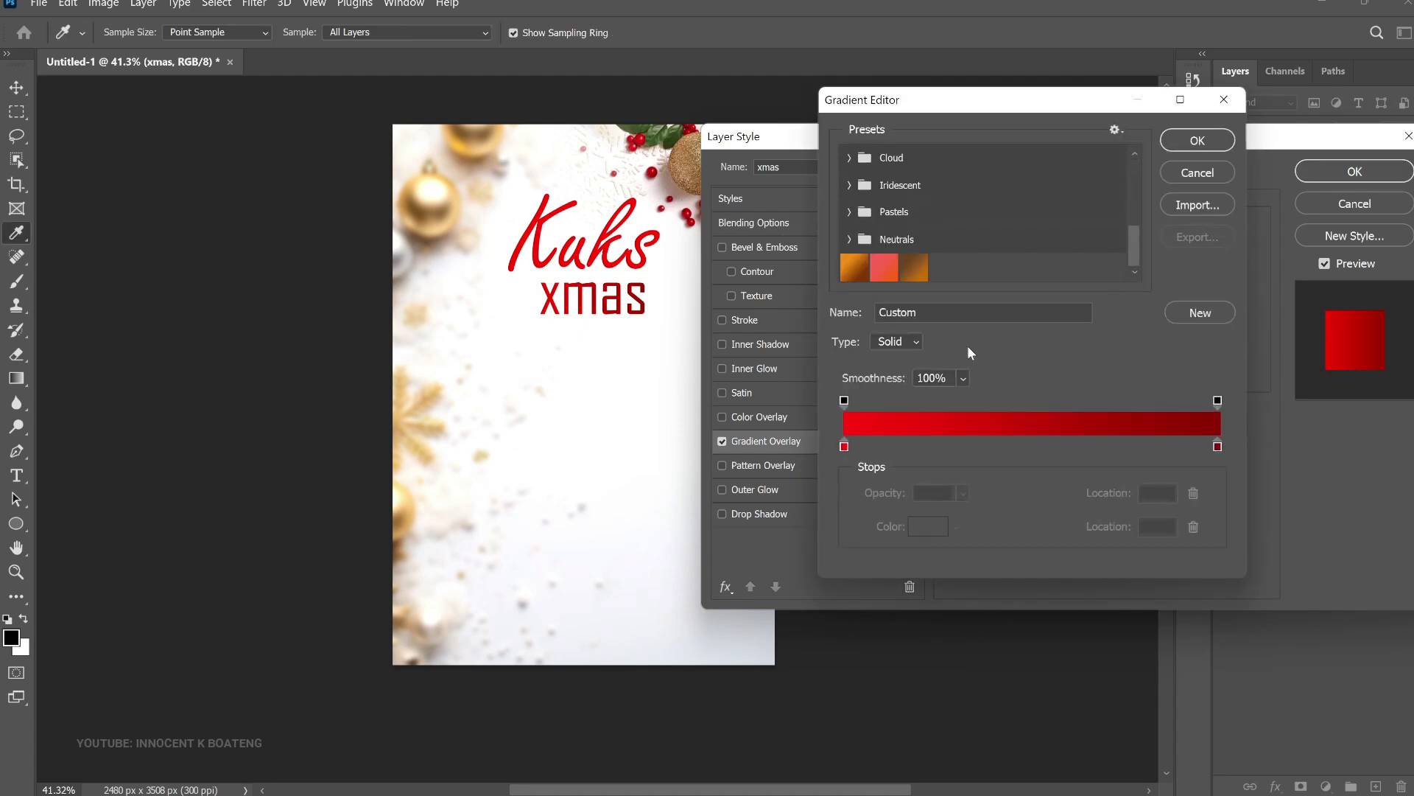
{"action": "left_click", "coordinate": [854, 266]}
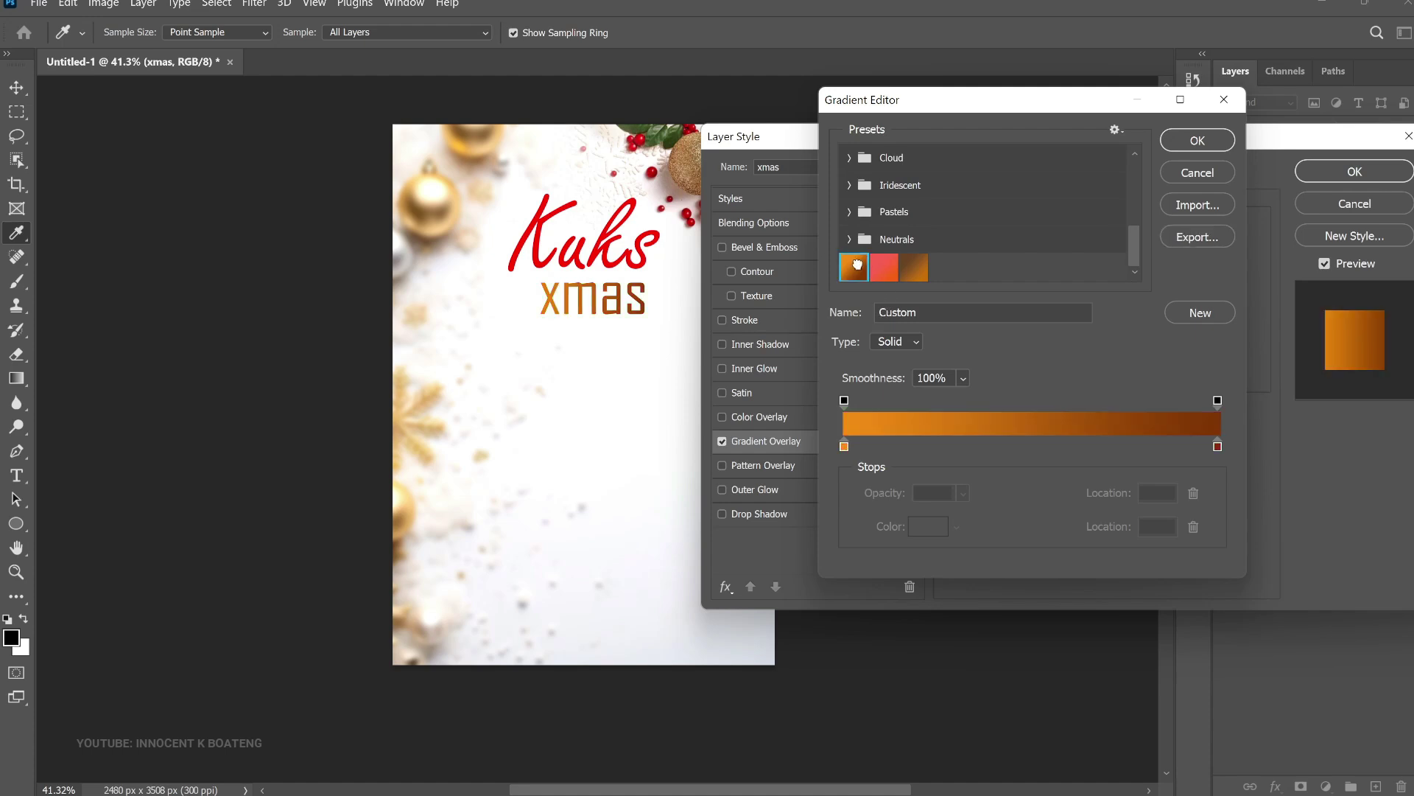
Use #f48c02 for the gradient's start color and #7e3401 for its end color, and apply the overlay to xmas
{"action": "left_click", "coordinate": [844, 446]}
{"action": "left_click", "coordinate": [928, 526]}
{"action": "key", "text": "Return"}
{"action": "left_click", "coordinate": [1218, 446]}
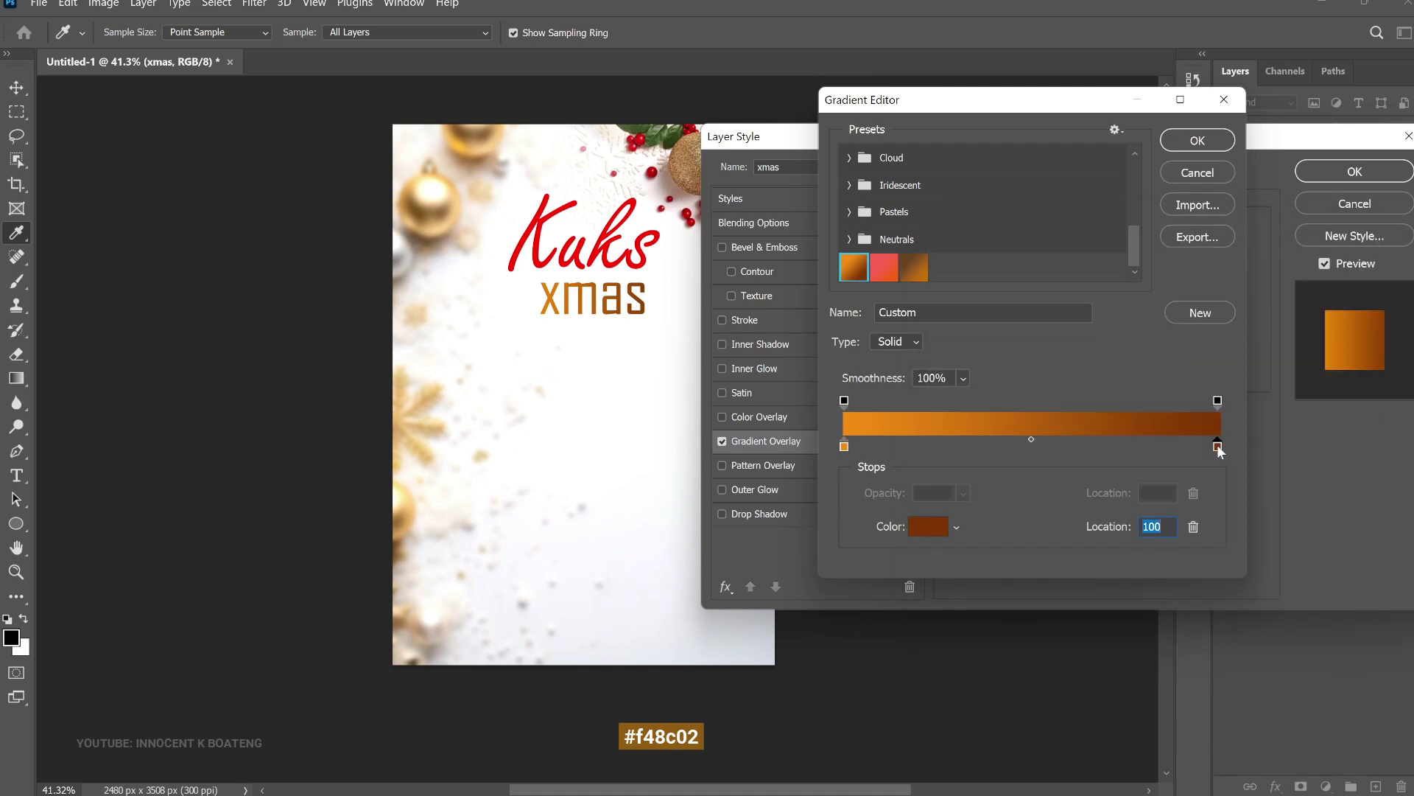
{"action": "left_click", "coordinate": [919, 525]}
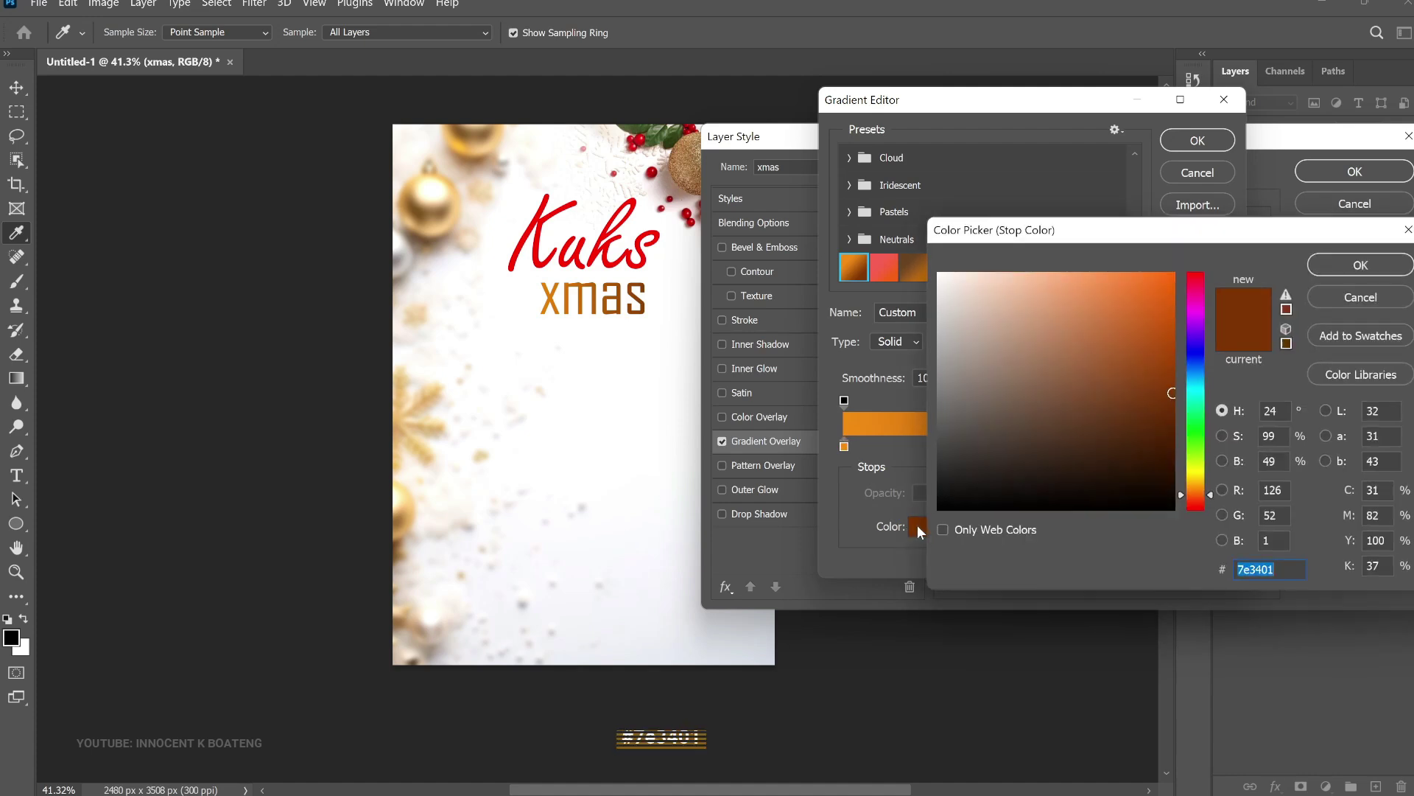
{"action": "left_click", "coordinate": [1339, 268]}
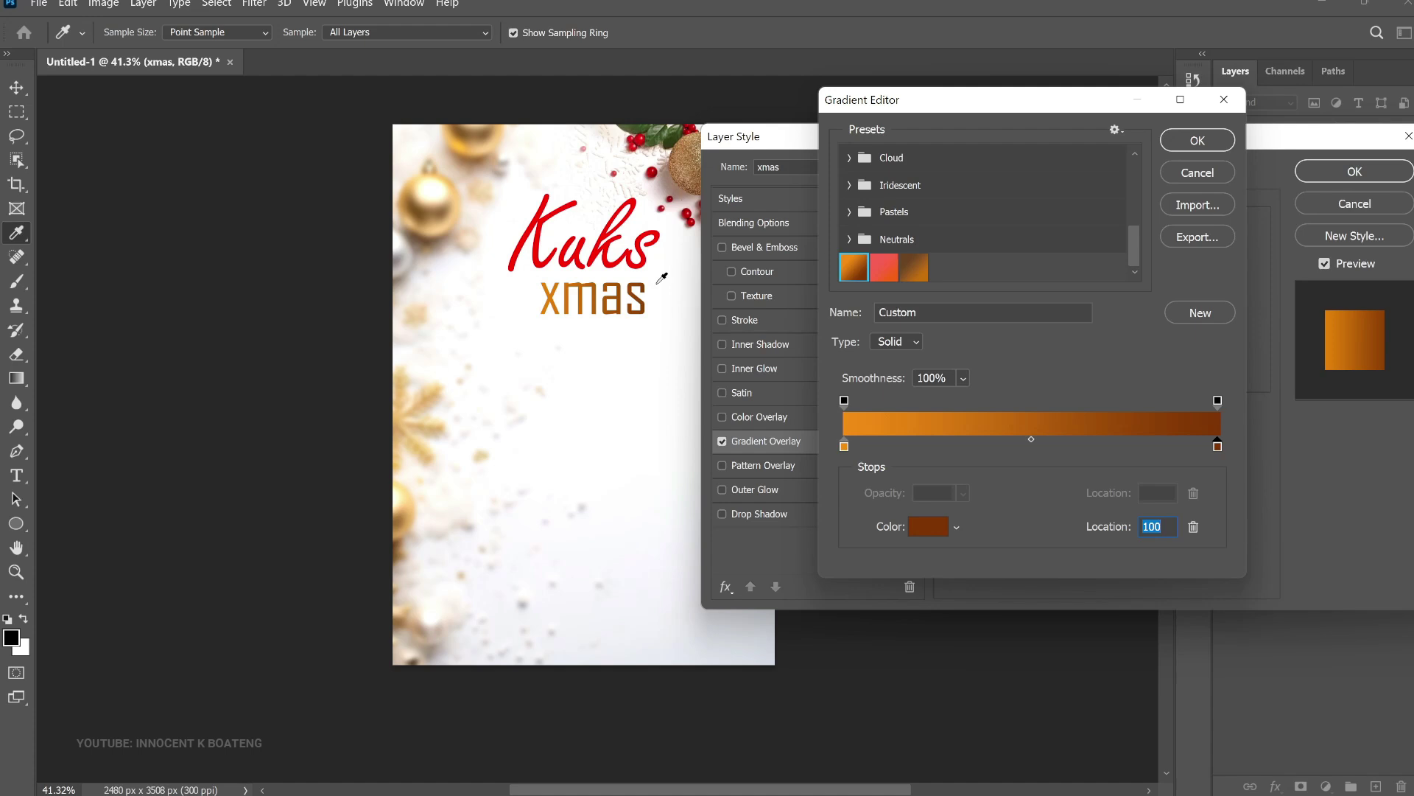
{"action": "left_click", "coordinate": [1197, 140]}
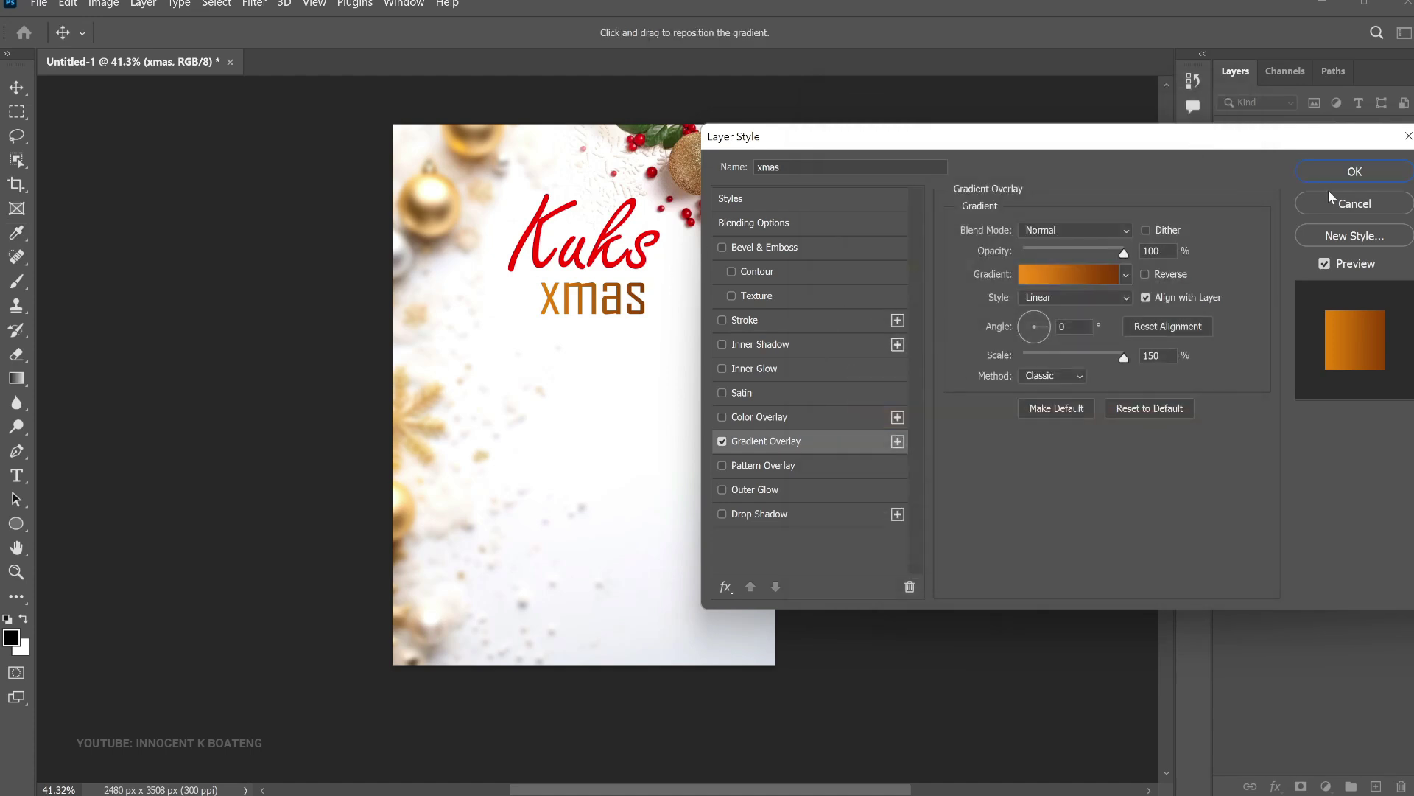
{"action": "left_click", "coordinate": [1341, 177]}
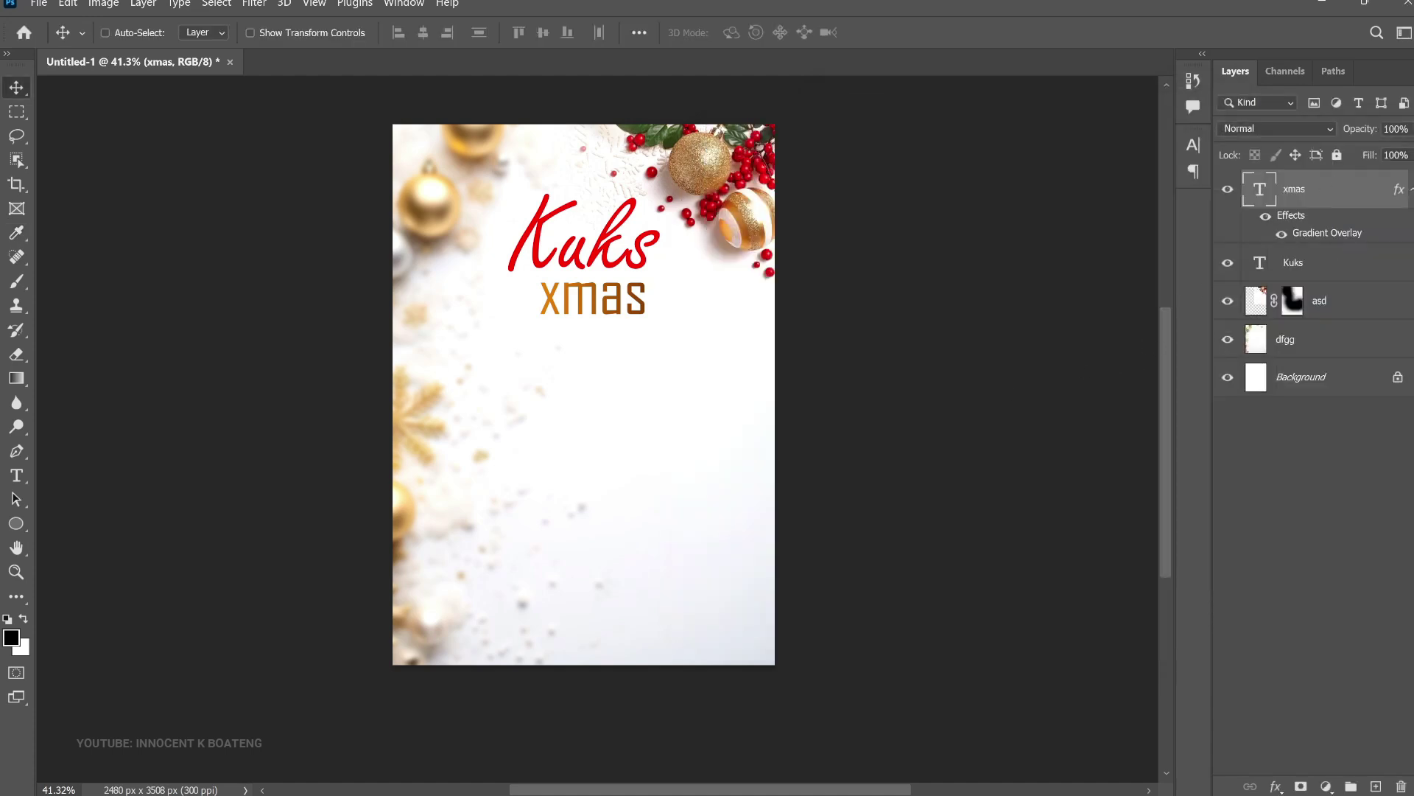
Duplicate the xmas text layer, change the copy's wording to promo, and position it directly beneath xmas, aligned to its right edge
{"action": "left_click", "coordinate": [1410, 193]}
{"action": "key", "text": "ctrl+j"}
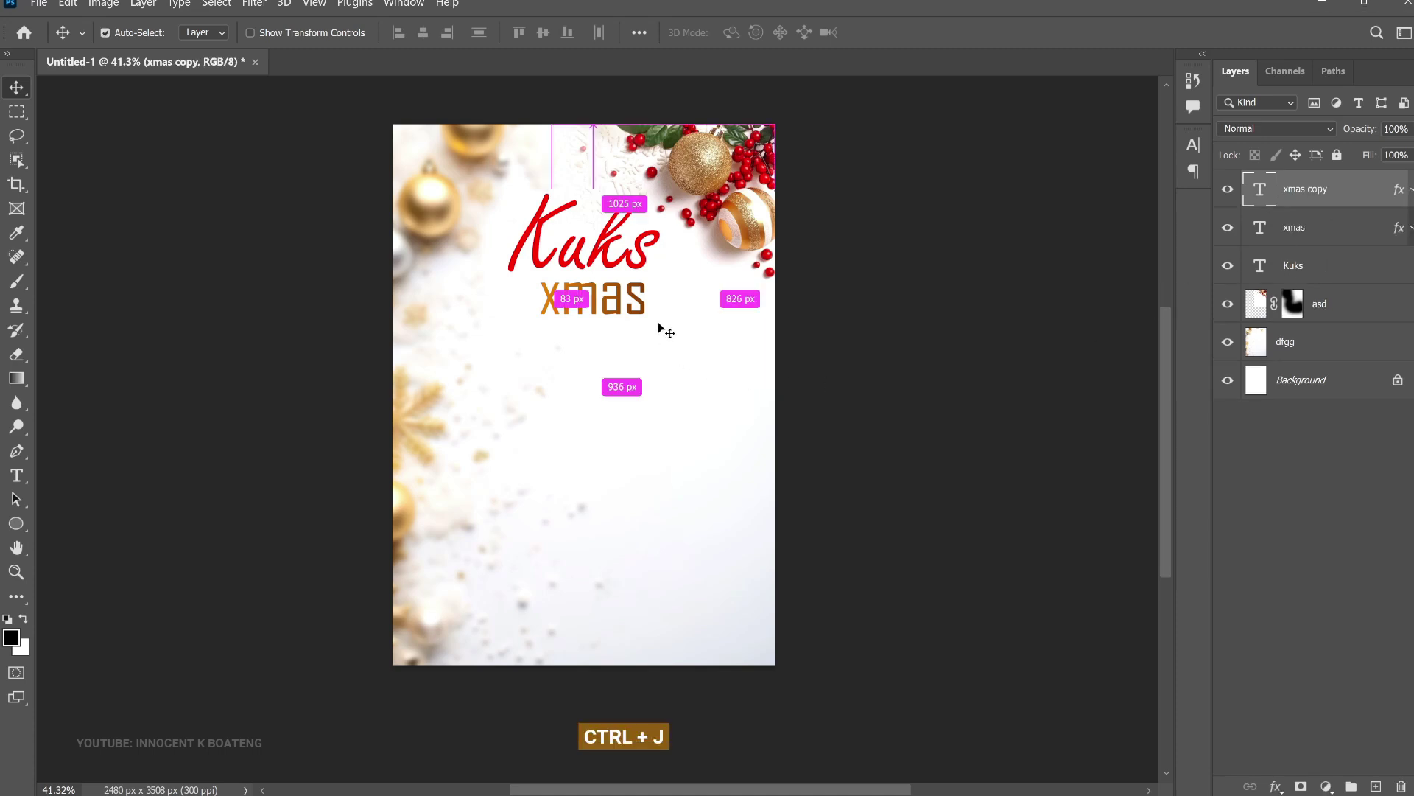
{"action": "left_click_drag", "start_coordinate": [630, 293], "coordinate": [595, 357]}
{"action": "double_click", "coordinate": [587, 343]}
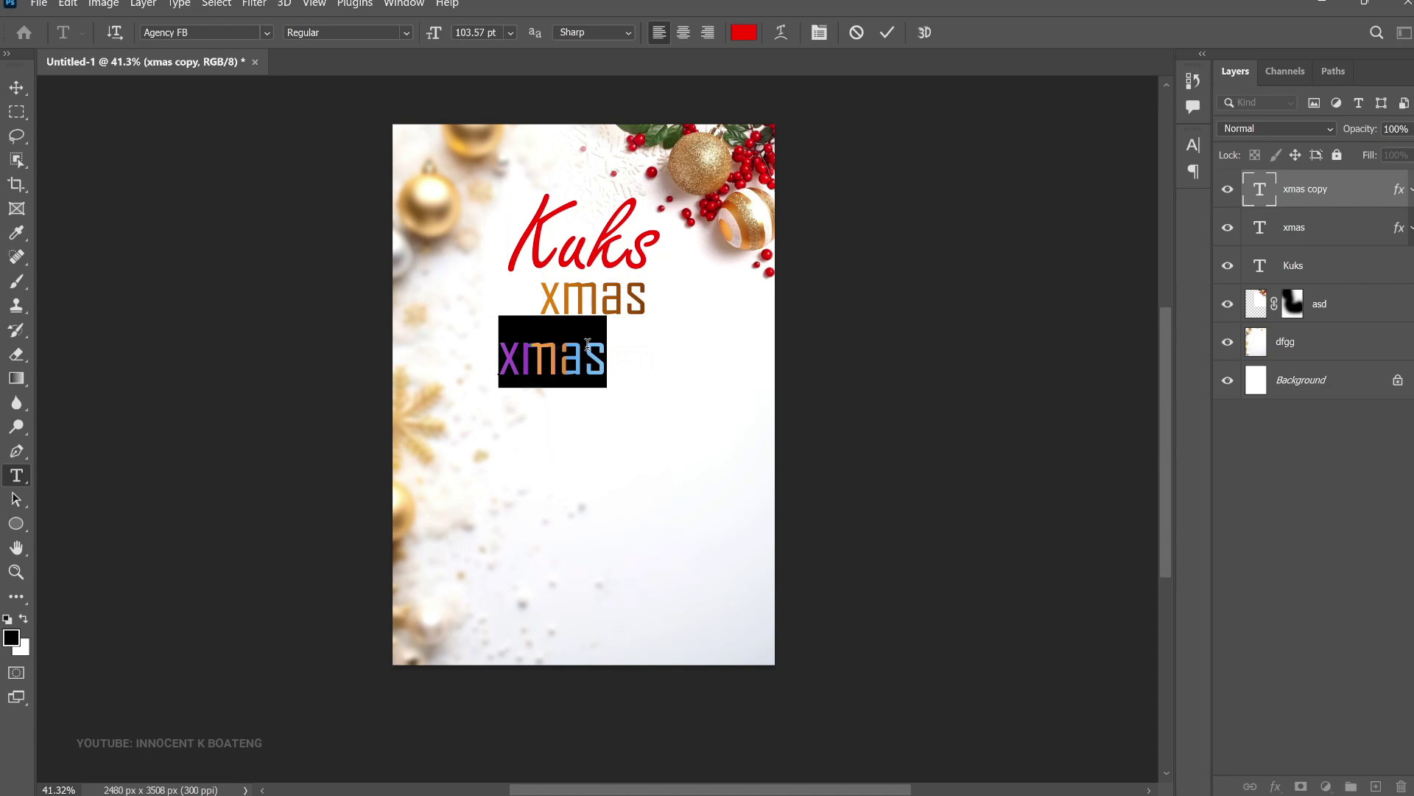
{"action": "type", "text": "promo"}
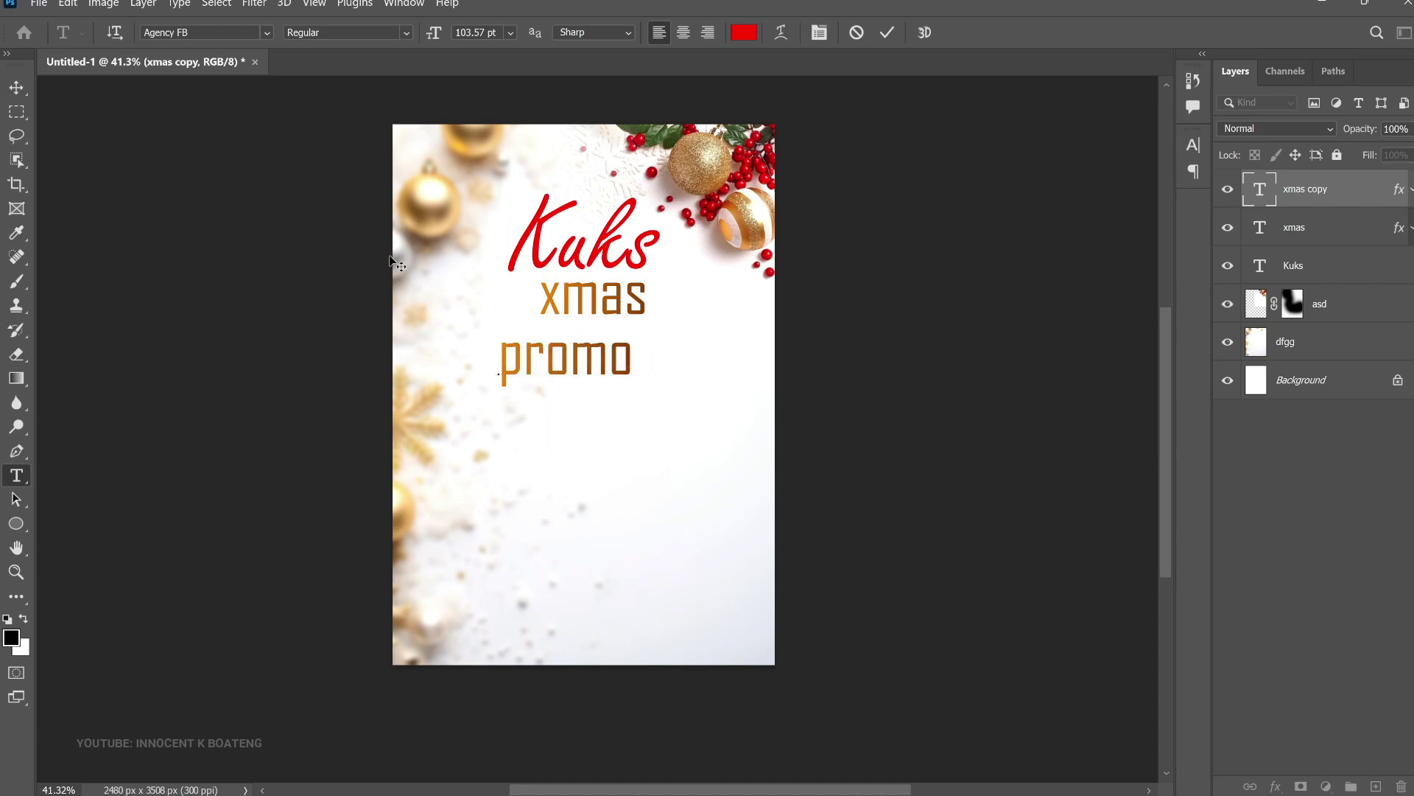
{"action": "left_click", "coordinate": [16, 87]}
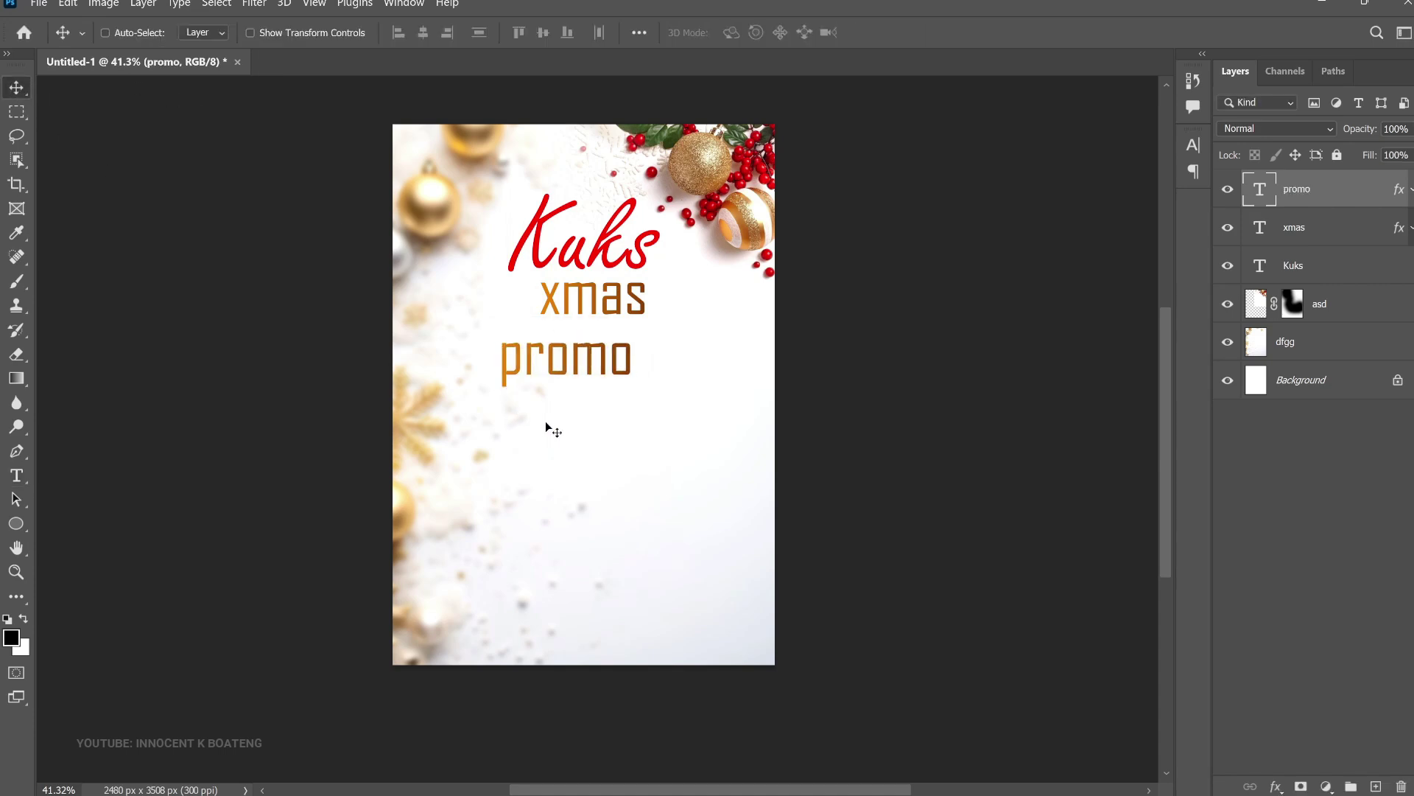
{"action": "left_click_drag", "start_coordinate": [551, 413], "coordinate": [596, 366]}
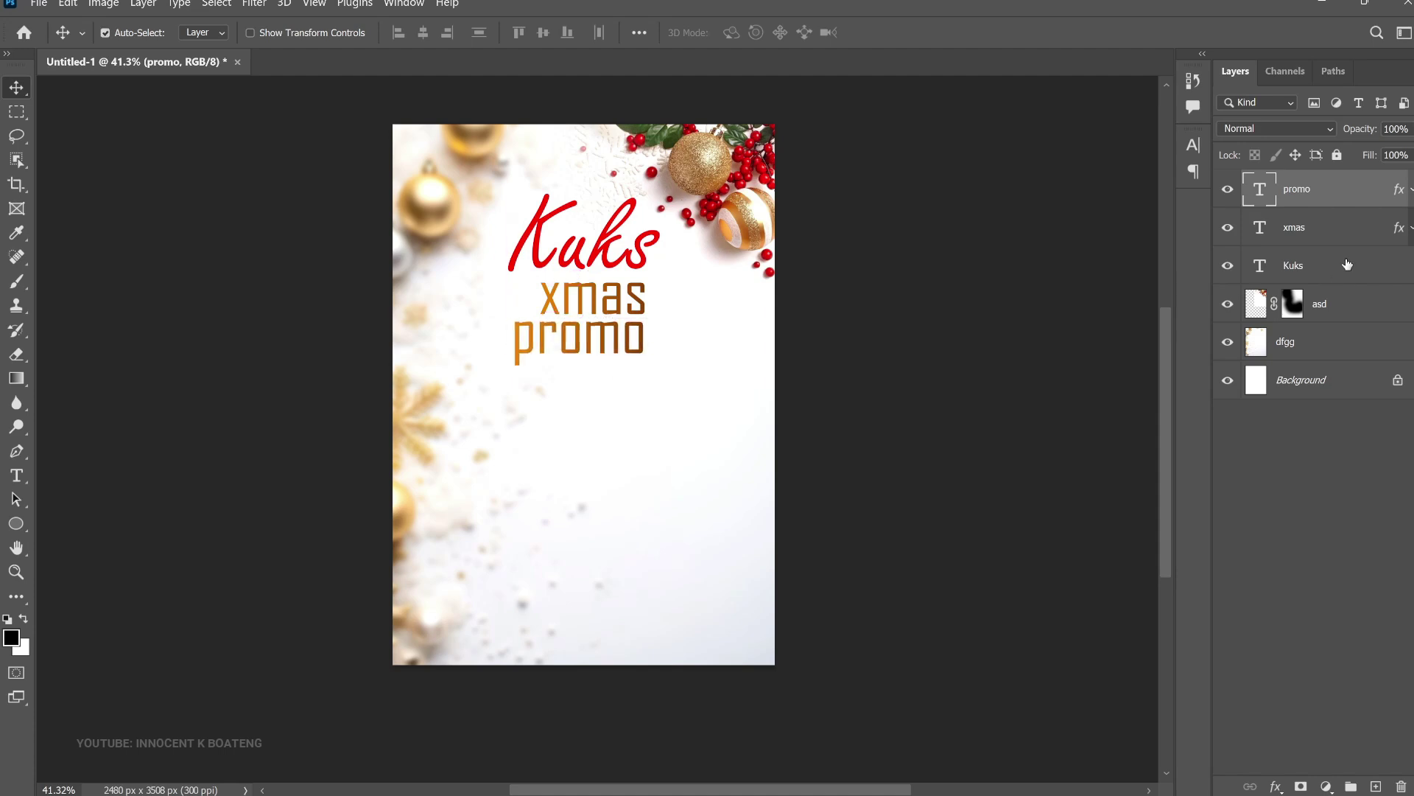
Scale the xmas and promo text layers together to about 89%, then select only the promo layer
{"action": "left_click", "coordinate": [1340, 226], "text": "shift"}
{"action": "key", "text": "ctrl+t"}
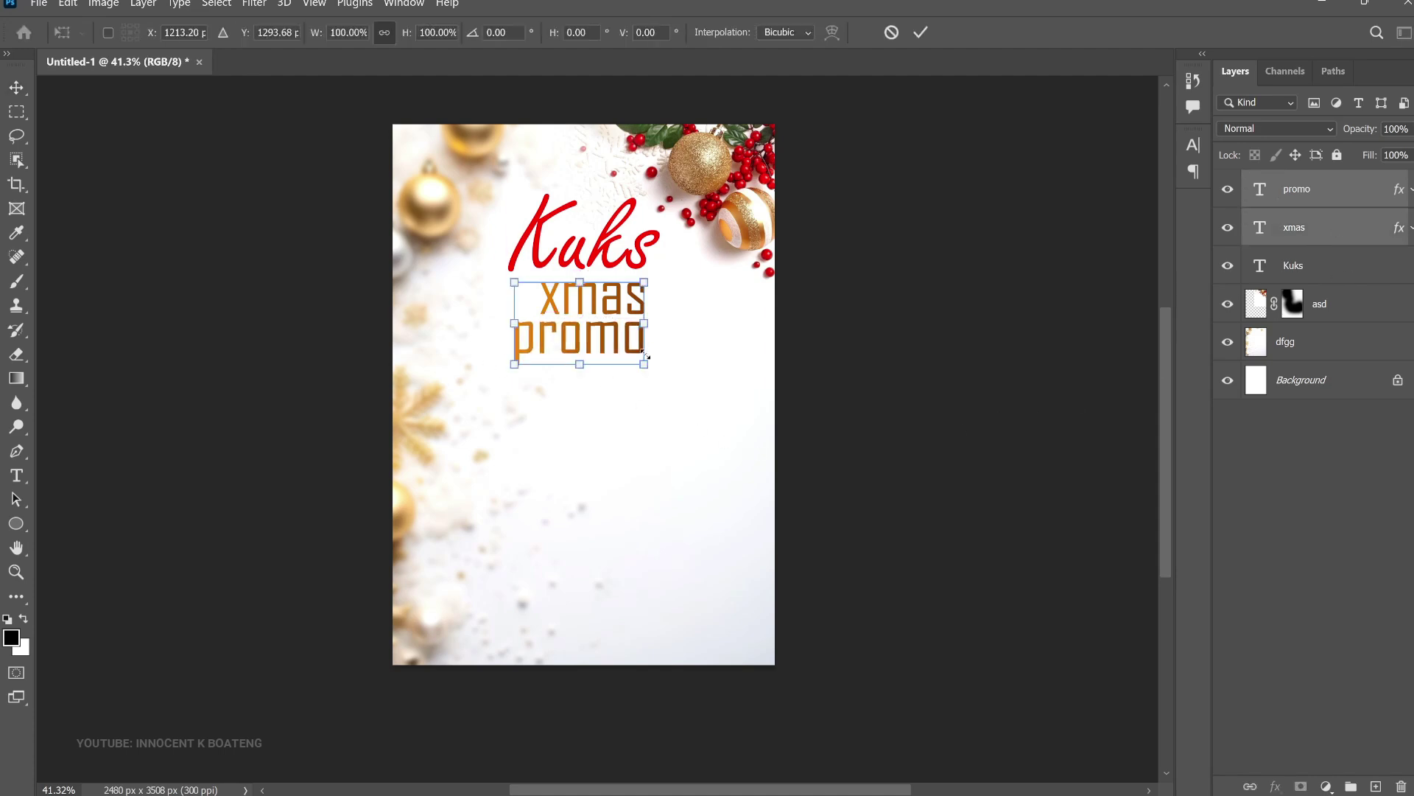
{"action": "left_click_drag", "start_coordinate": [644, 372], "coordinate": [631, 357]}
{"action": "key", "text": "Return"}
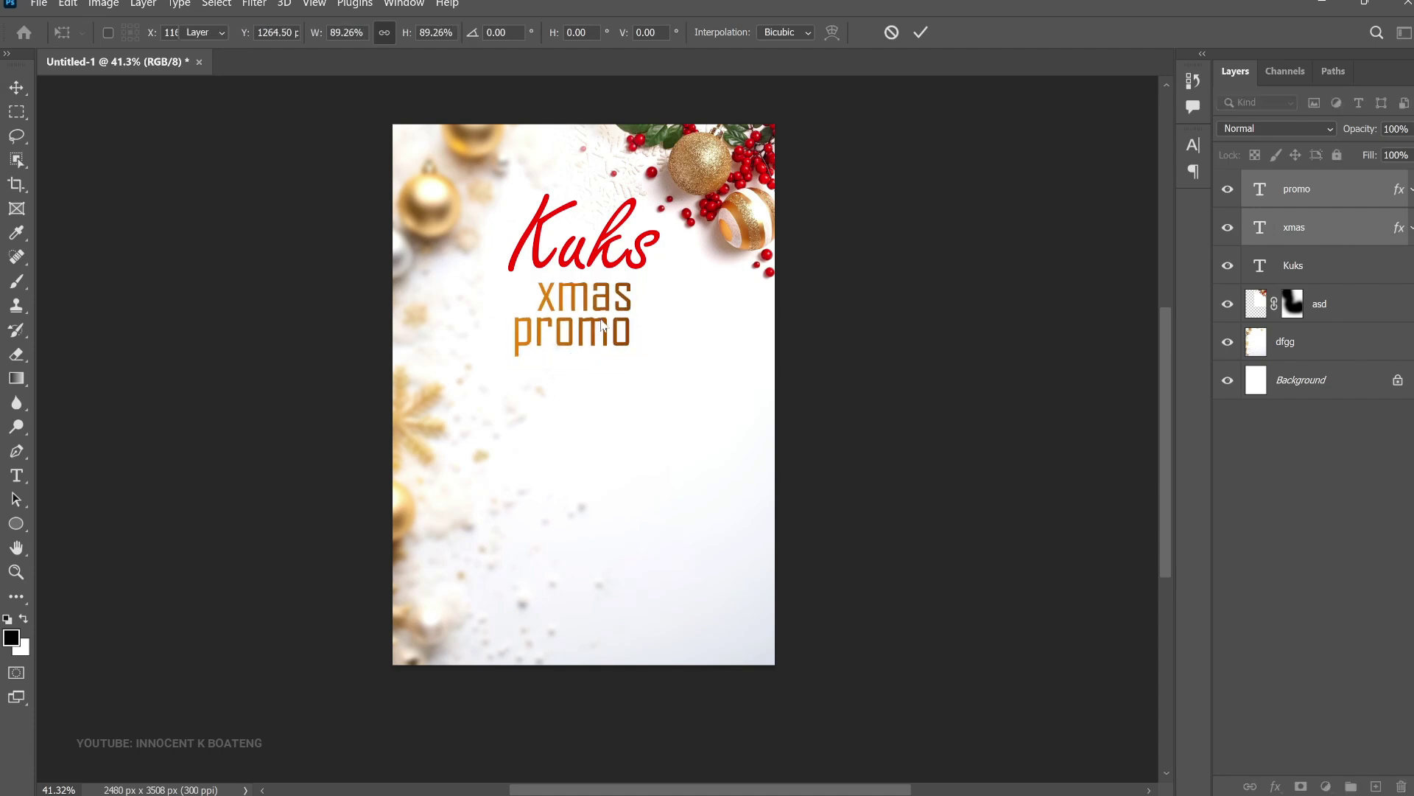
{"action": "key", "text": "alt+period"}
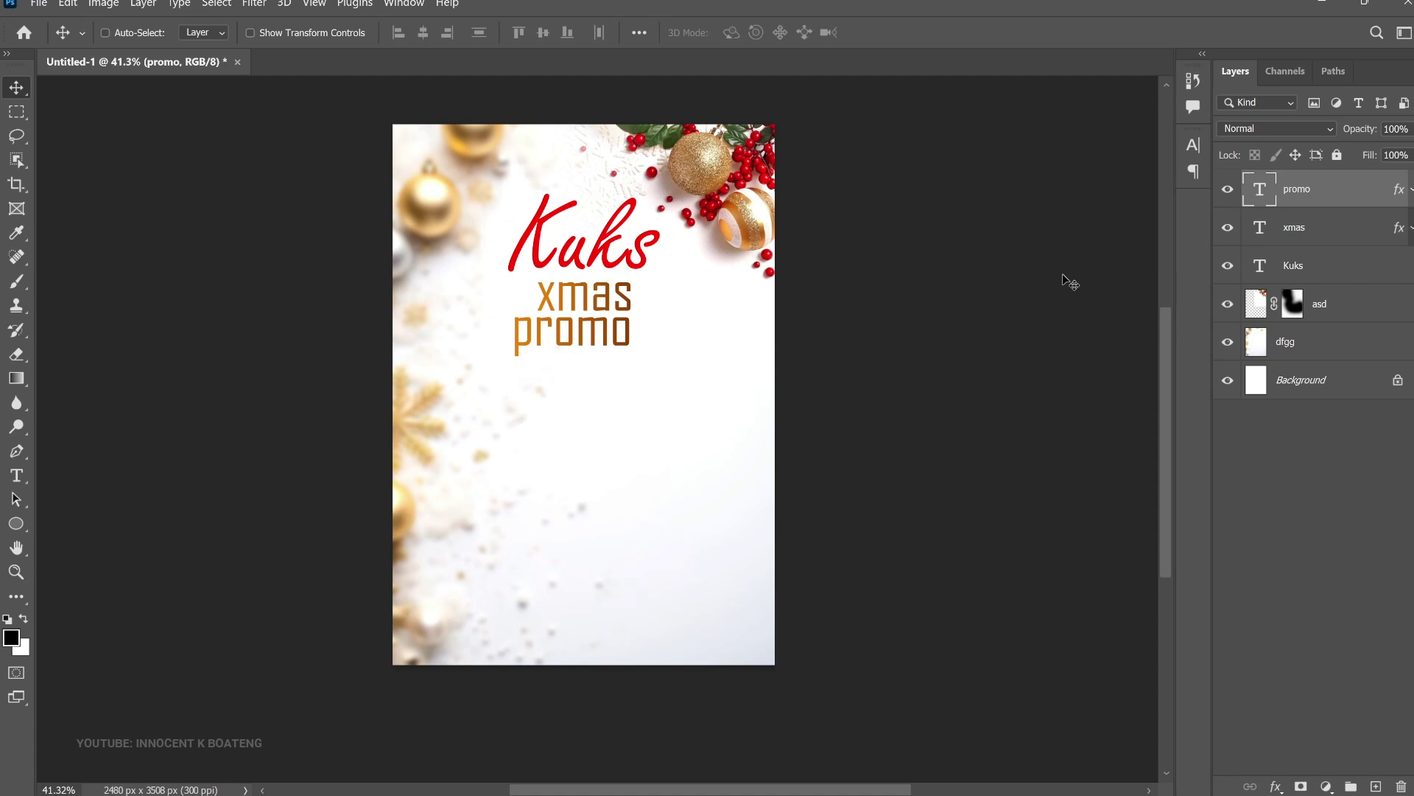
Draw a black rectangle about 807 × 1514 px at the page's lower left, below the heading, and scale it to about 92%
{"action": "left_click", "coordinate": [16, 523]}
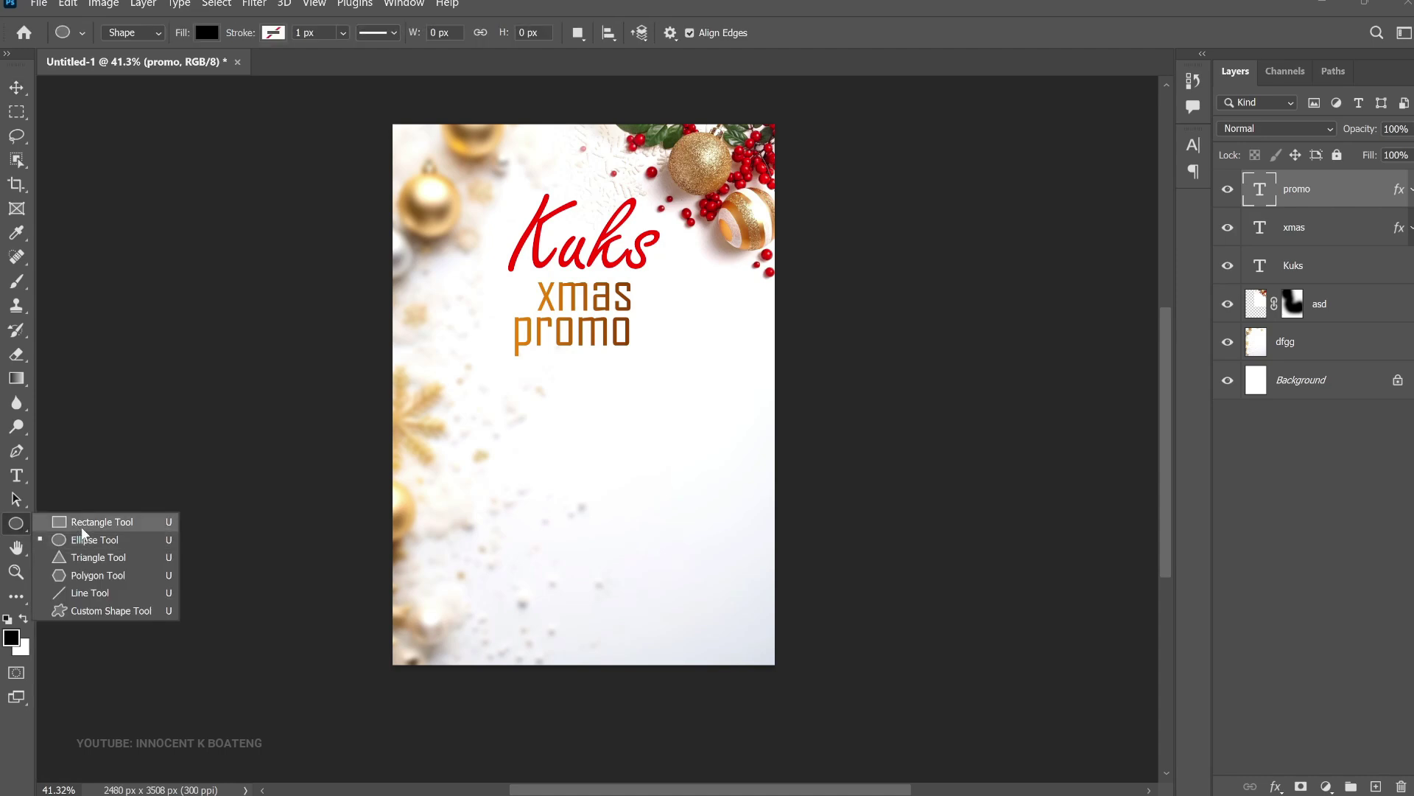
{"action": "left_click", "coordinate": [82, 524]}
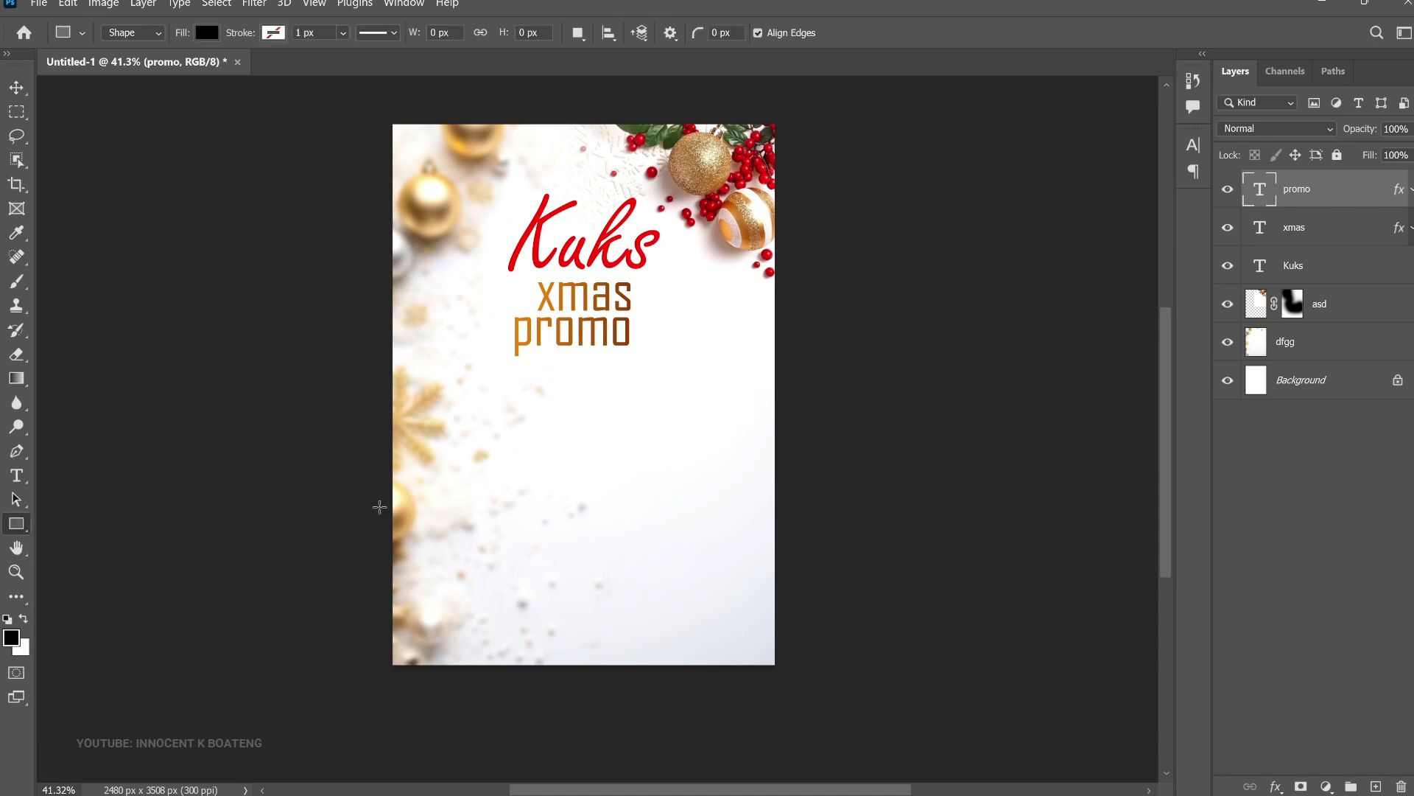
{"action": "left_click_drag", "start_coordinate": [411, 354], "coordinate": [534, 589]}
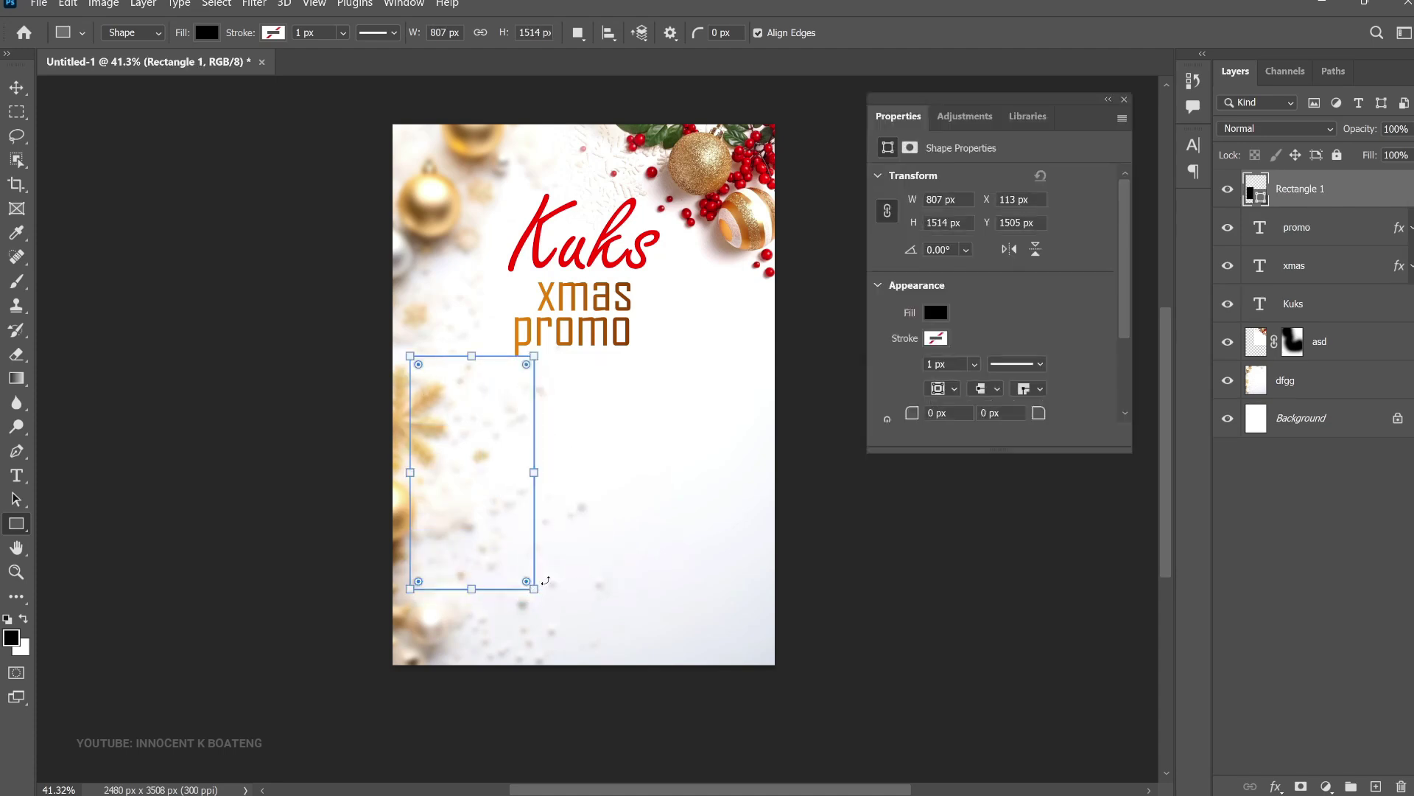
{"action": "key", "text": "v"}
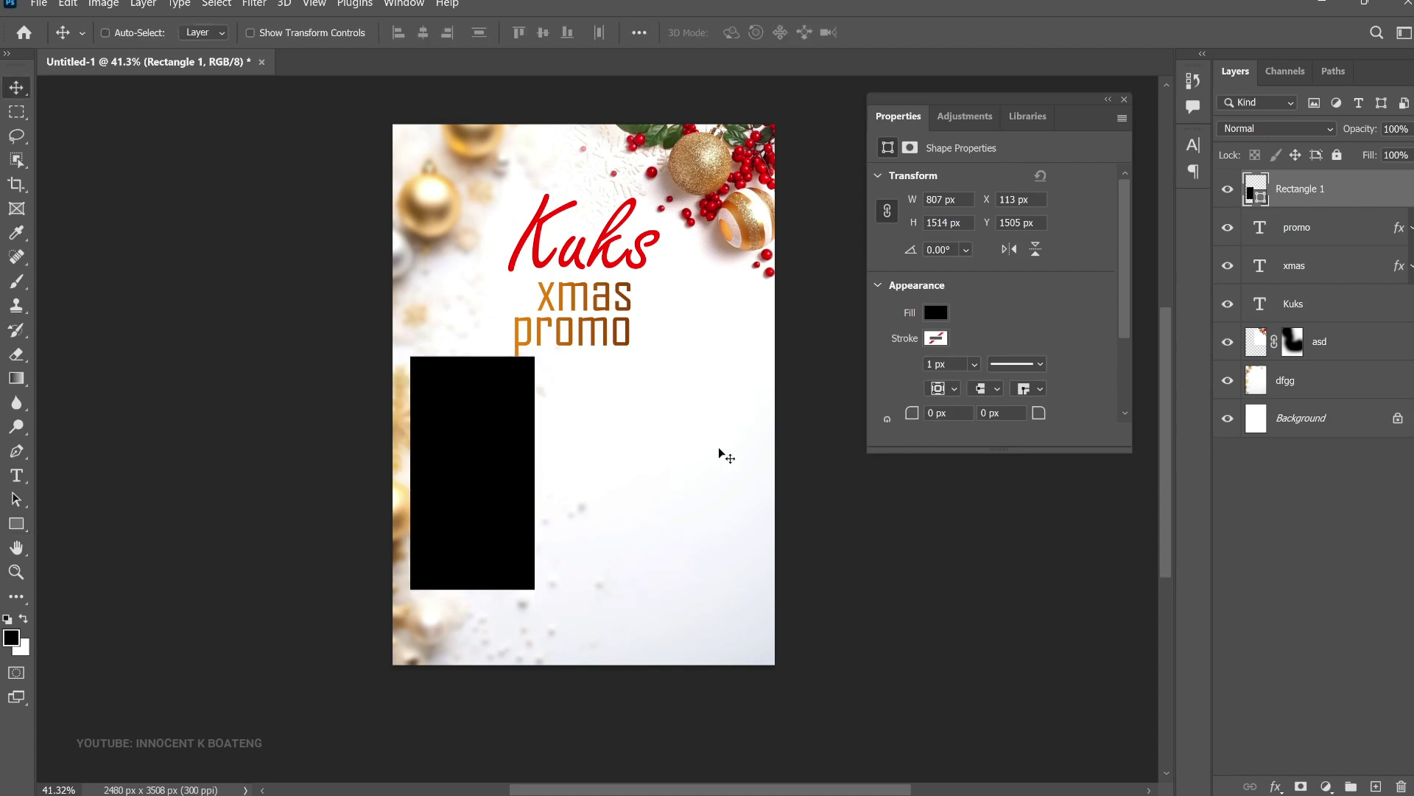
{"action": "key", "text": "ctrl+t"}
{"action": "left_click_drag", "start_coordinate": [534, 356], "coordinate": [523, 375]}
{"action": "key", "text": "Return"}
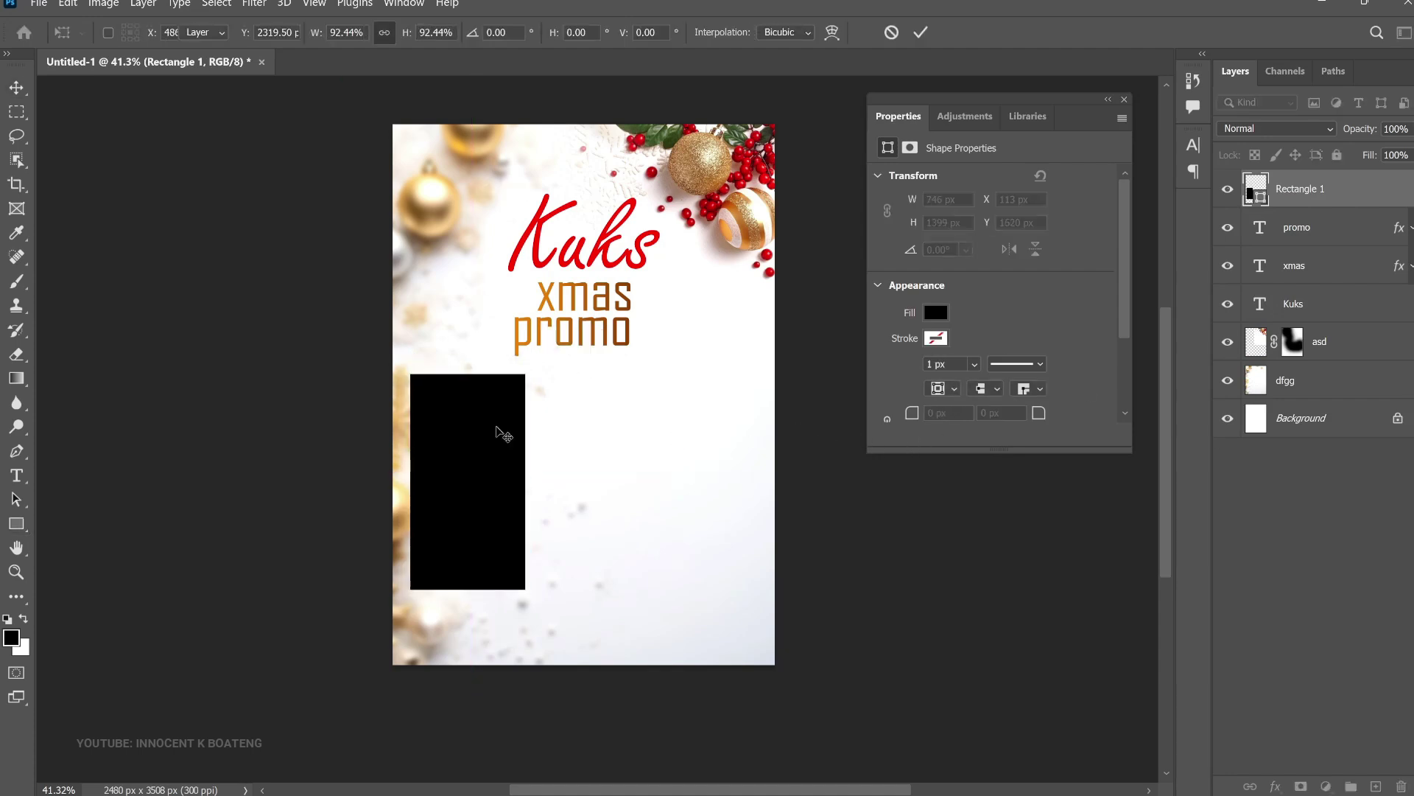
Duplicate the rectangle twice to form a row of three across the page and distribute them horizontally with equal gaps
{"action": "key", "text": "ctrl+j"}
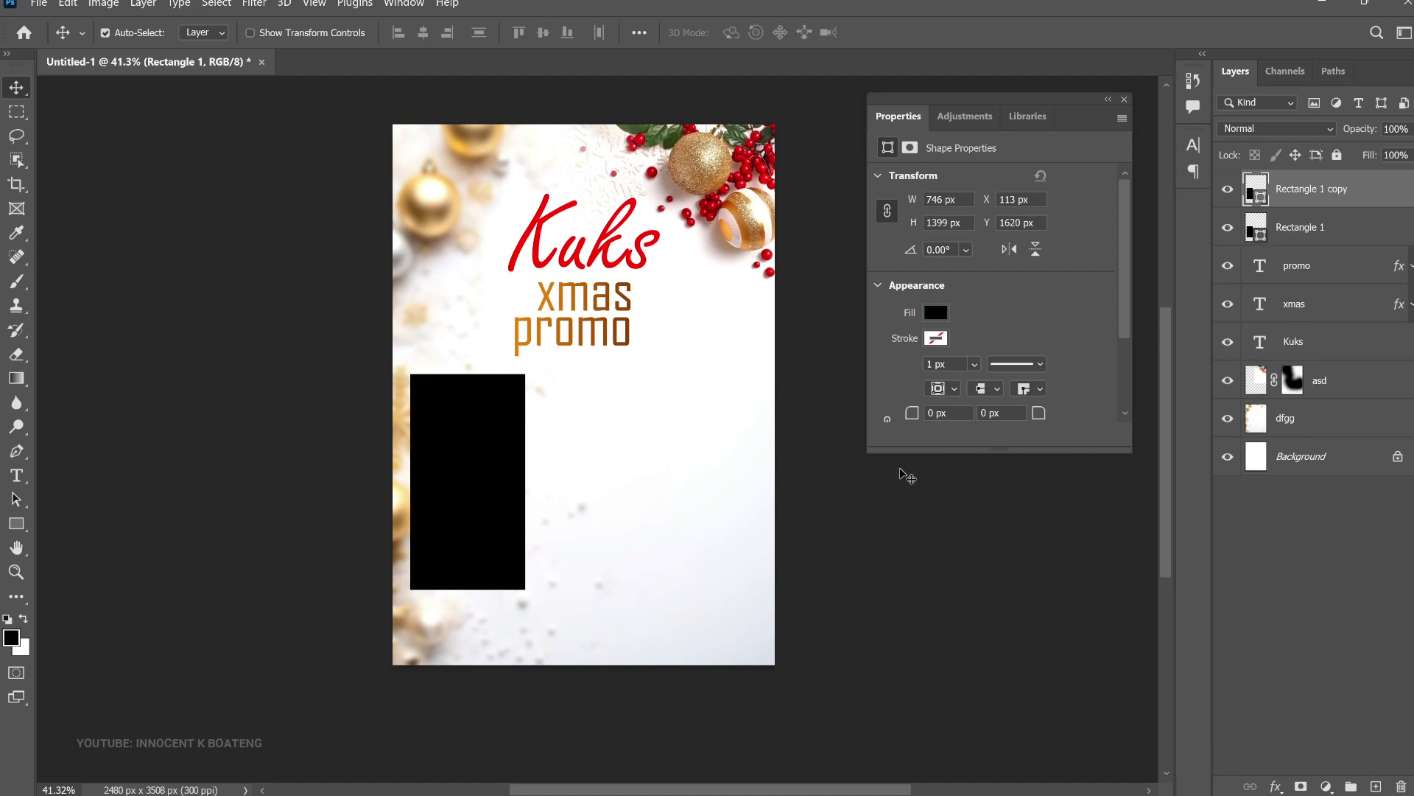
{"action": "left_click_drag", "start_coordinate": [486, 480], "coordinate": [709, 484]}
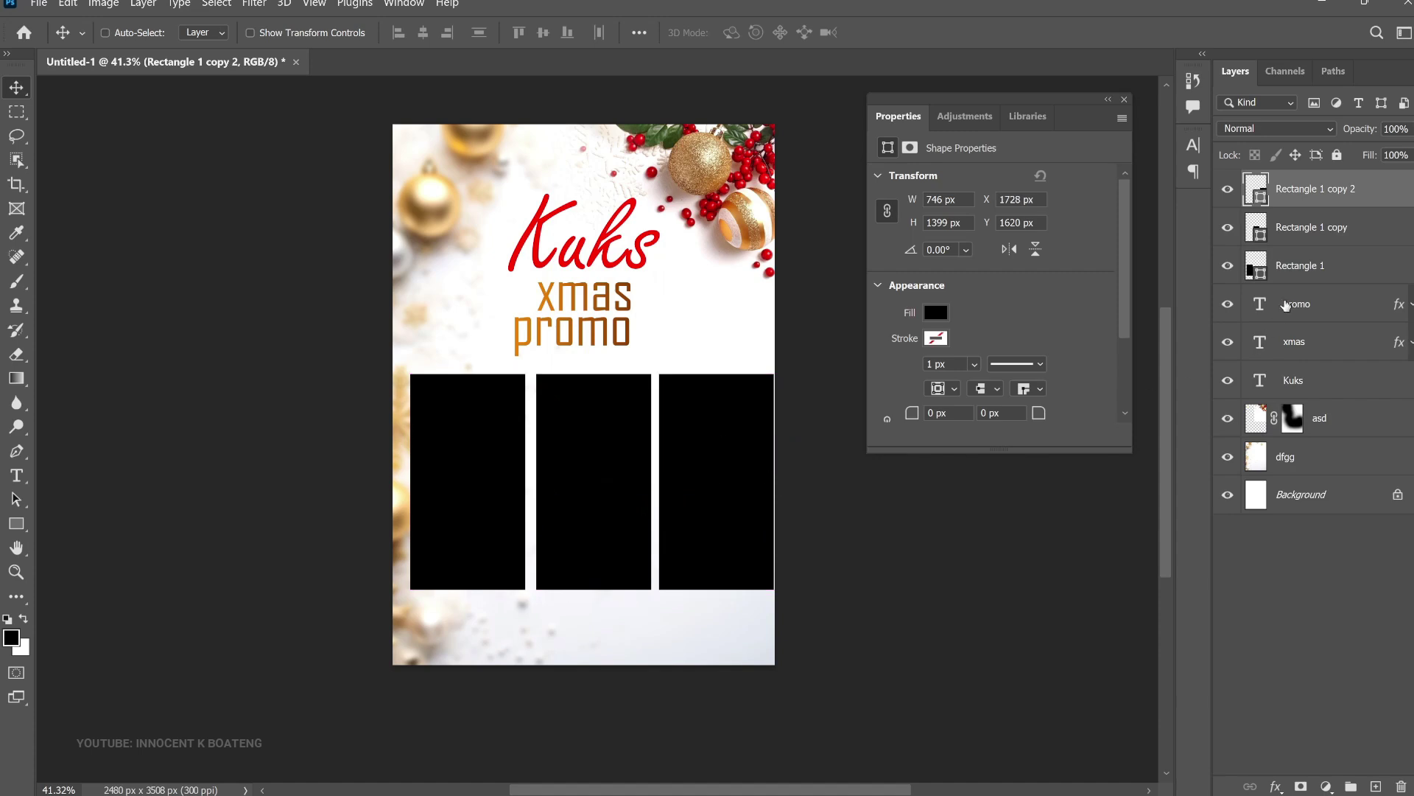
{"action": "left_click", "coordinate": [1302, 268], "text": "shift"}
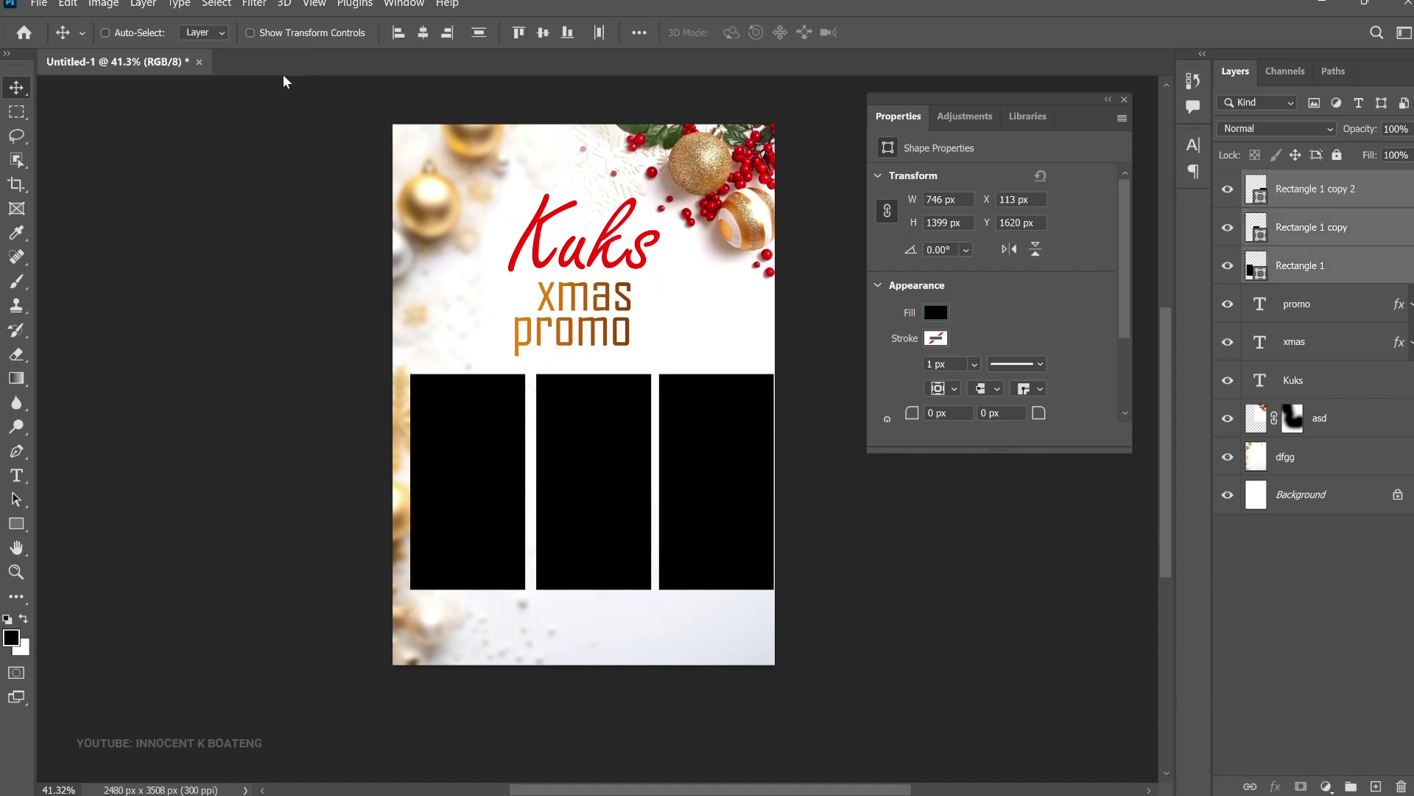
{"action": "left_click", "coordinate": [154, 6]}
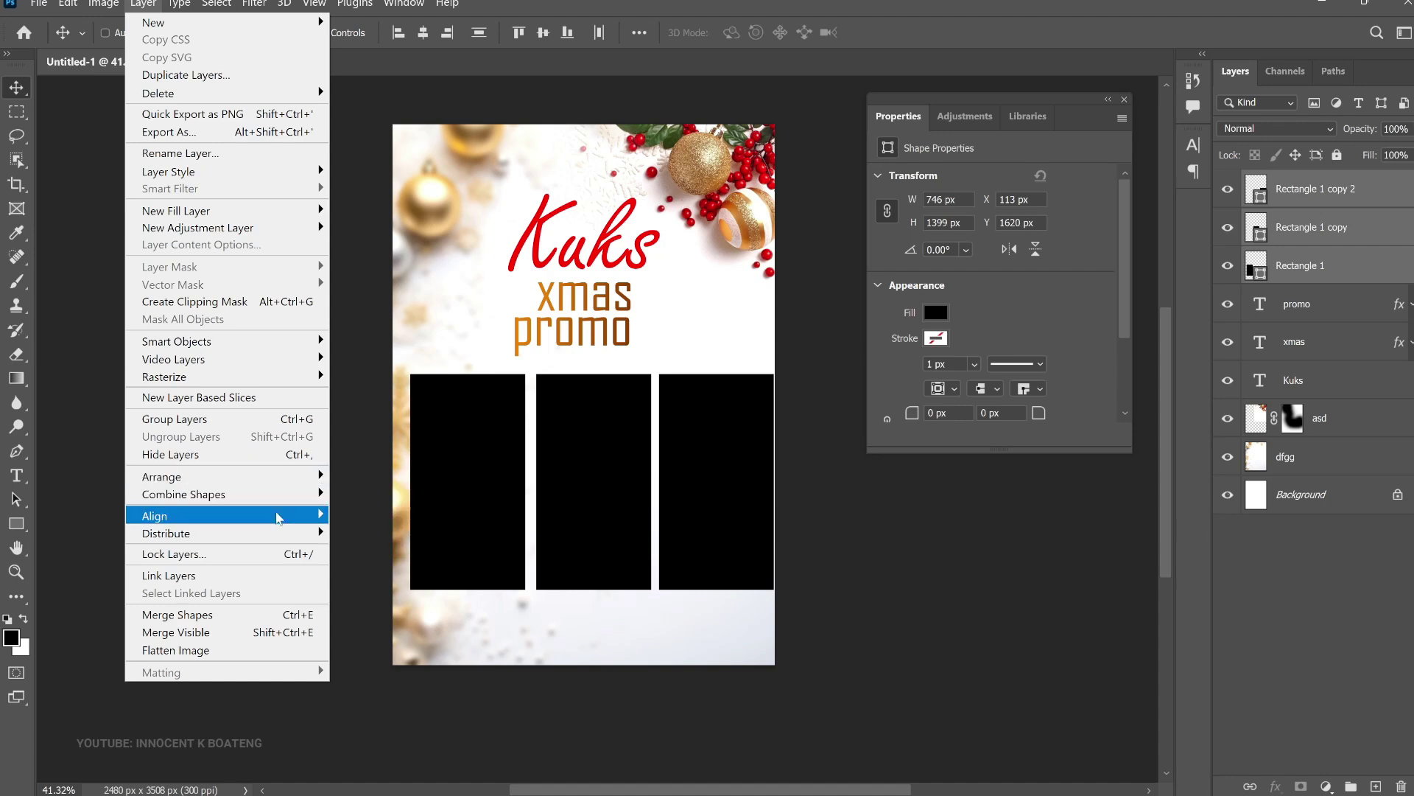
{"action": "mouse_move", "coordinate": [322, 534]}
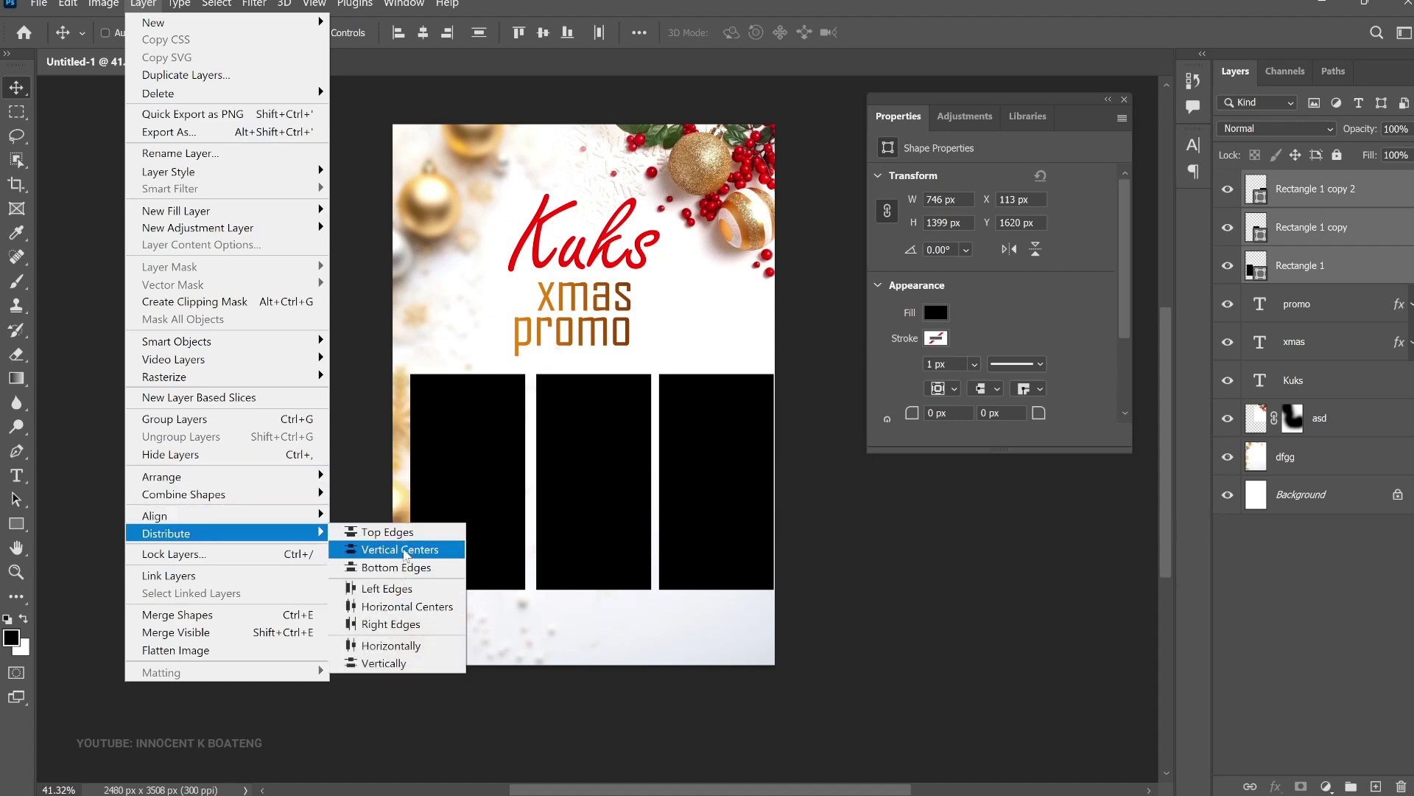
{"action": "left_click", "coordinate": [394, 646]}
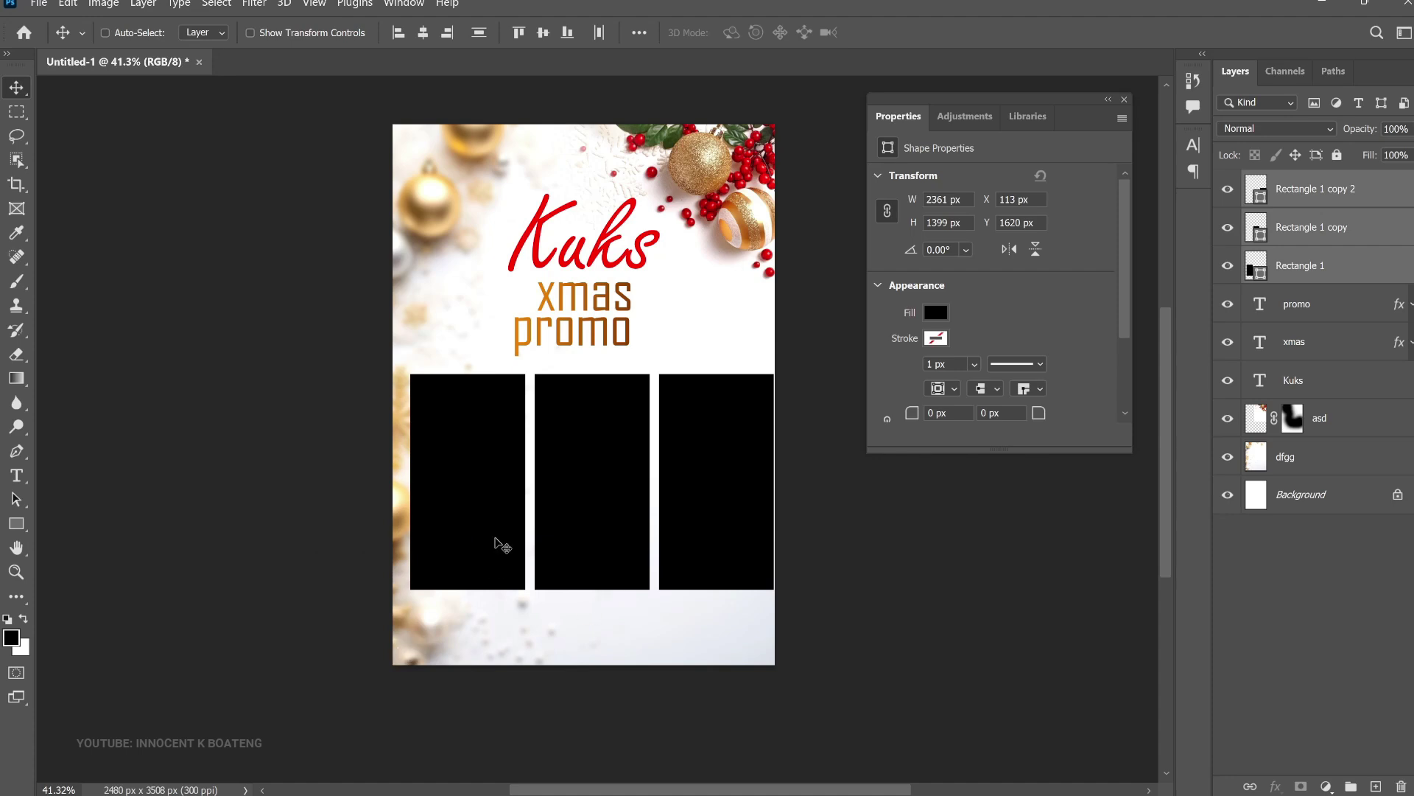
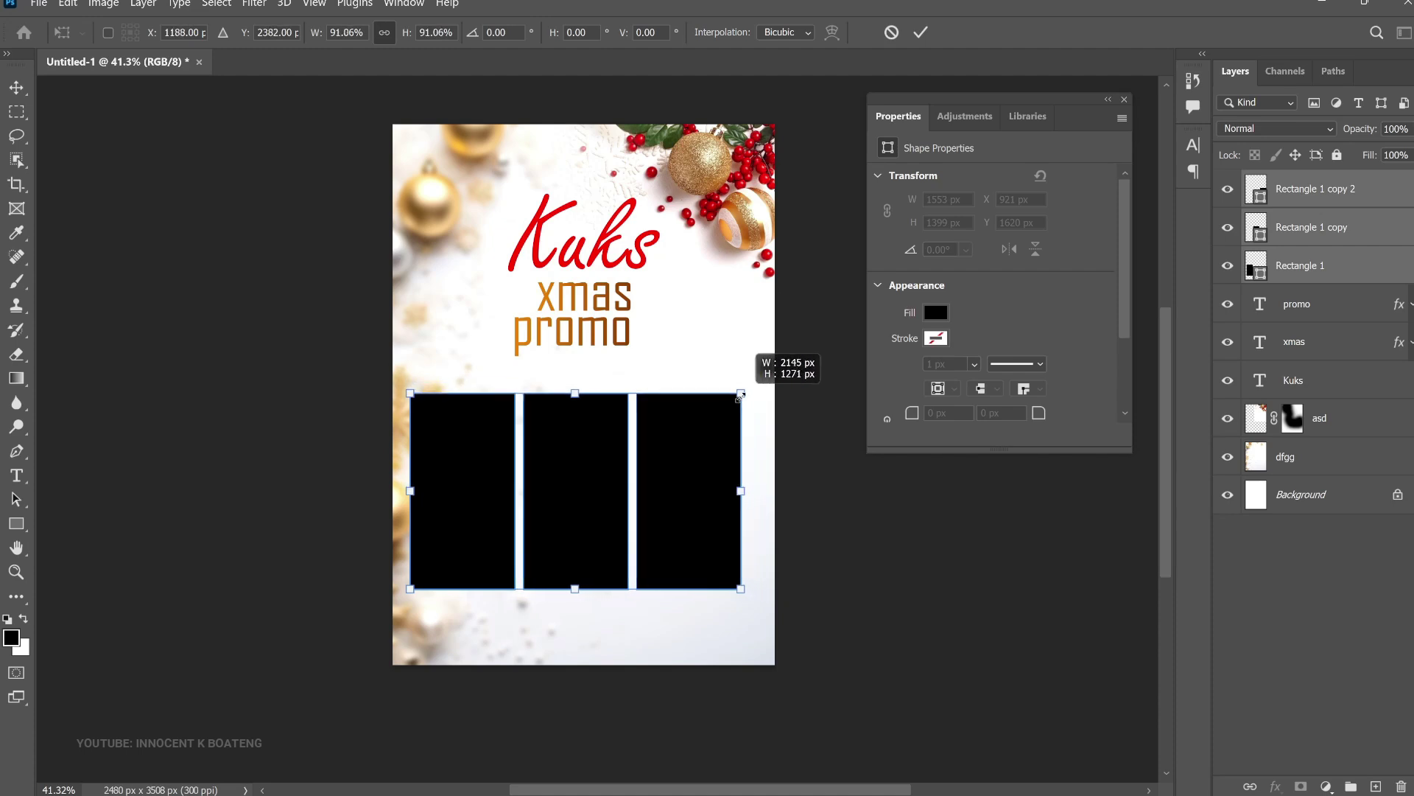
Scale the three rectangles to about 2106 px total width and center them horizontally on the canvas as one group
{"action": "key", "text": "Return"}
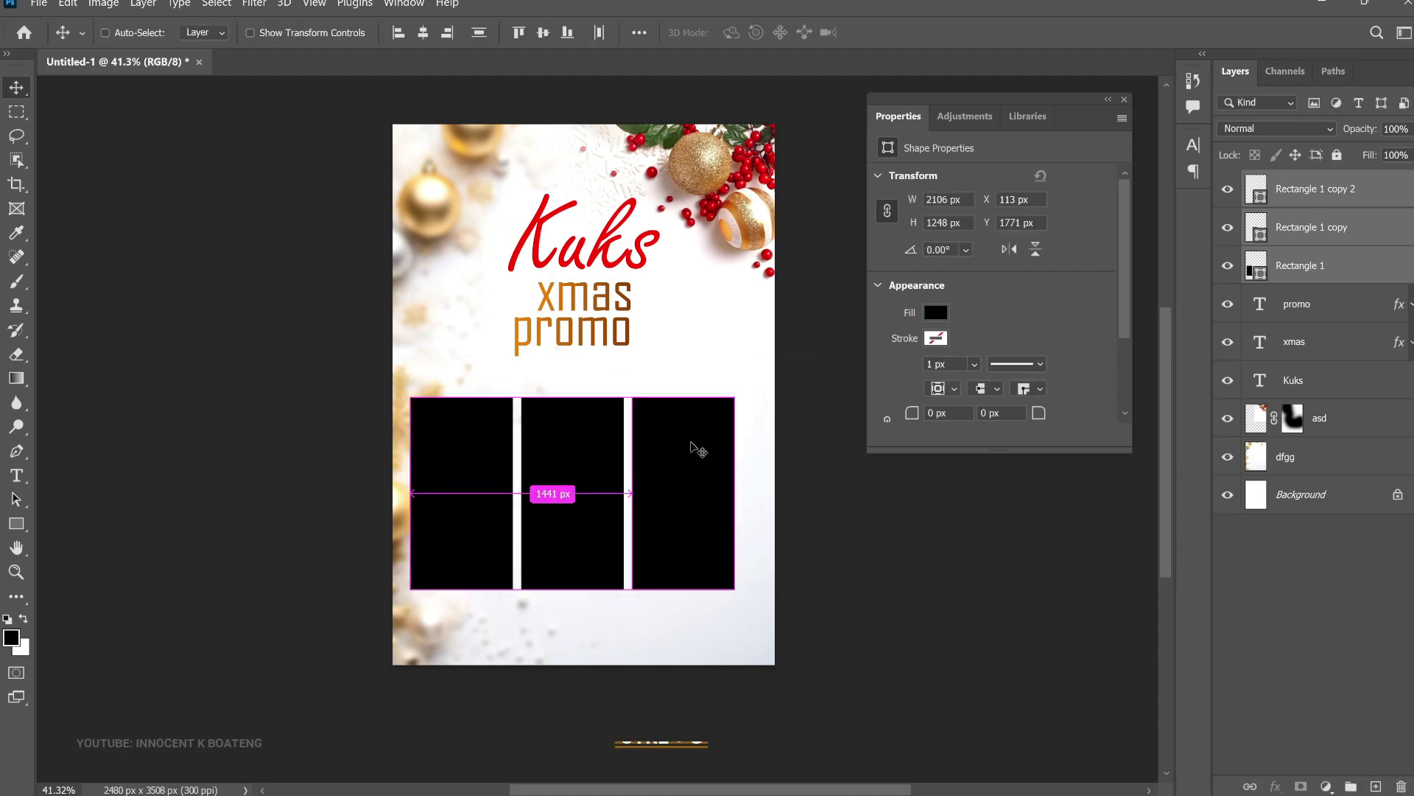
{"action": "key", "text": "ctrl+g"}
{"action": "key", "text": "ctrl+a"}
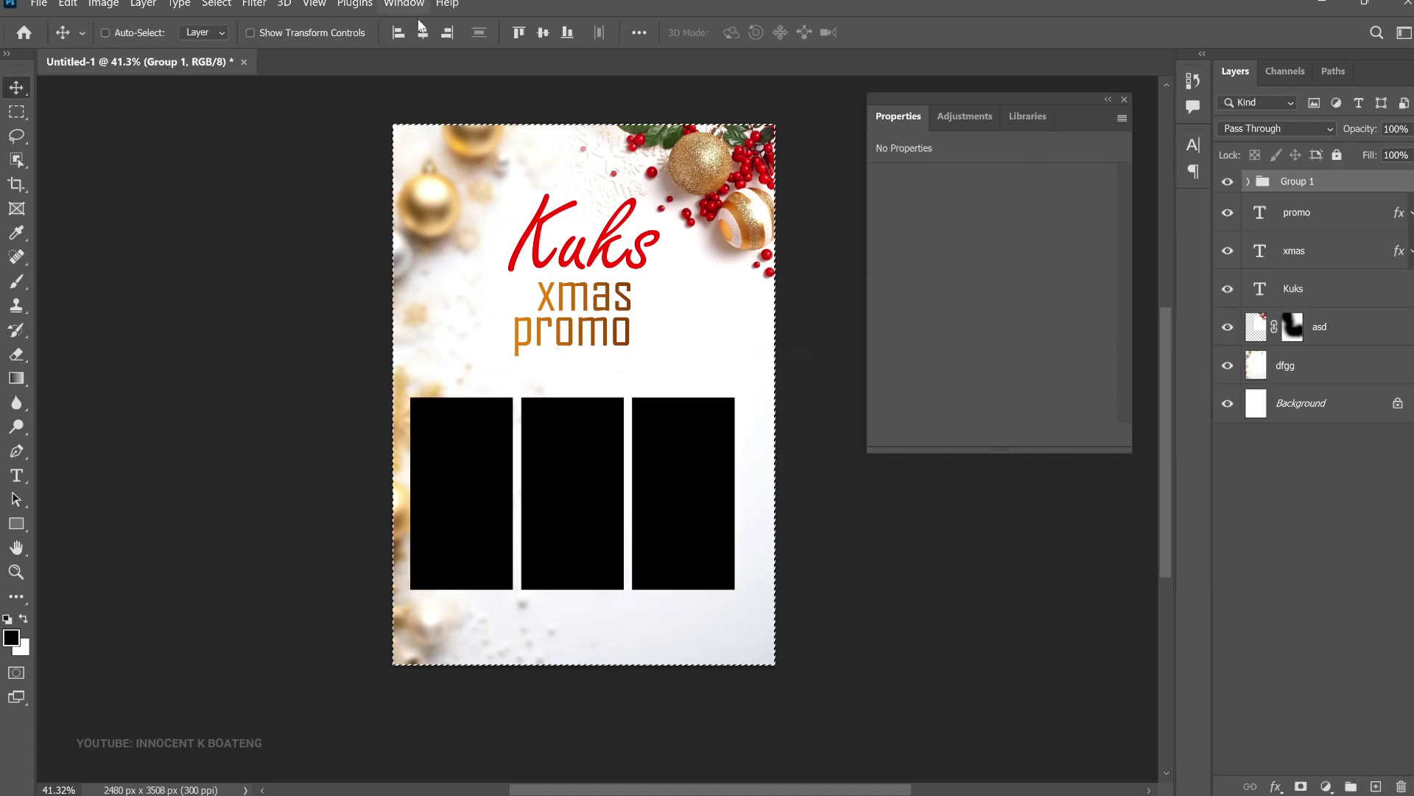
{"action": "left_click", "coordinate": [424, 32]}
Select the left rectangle within the group and unlink its corner radius values
{"action": "right_click", "coordinate": [700, 457]}
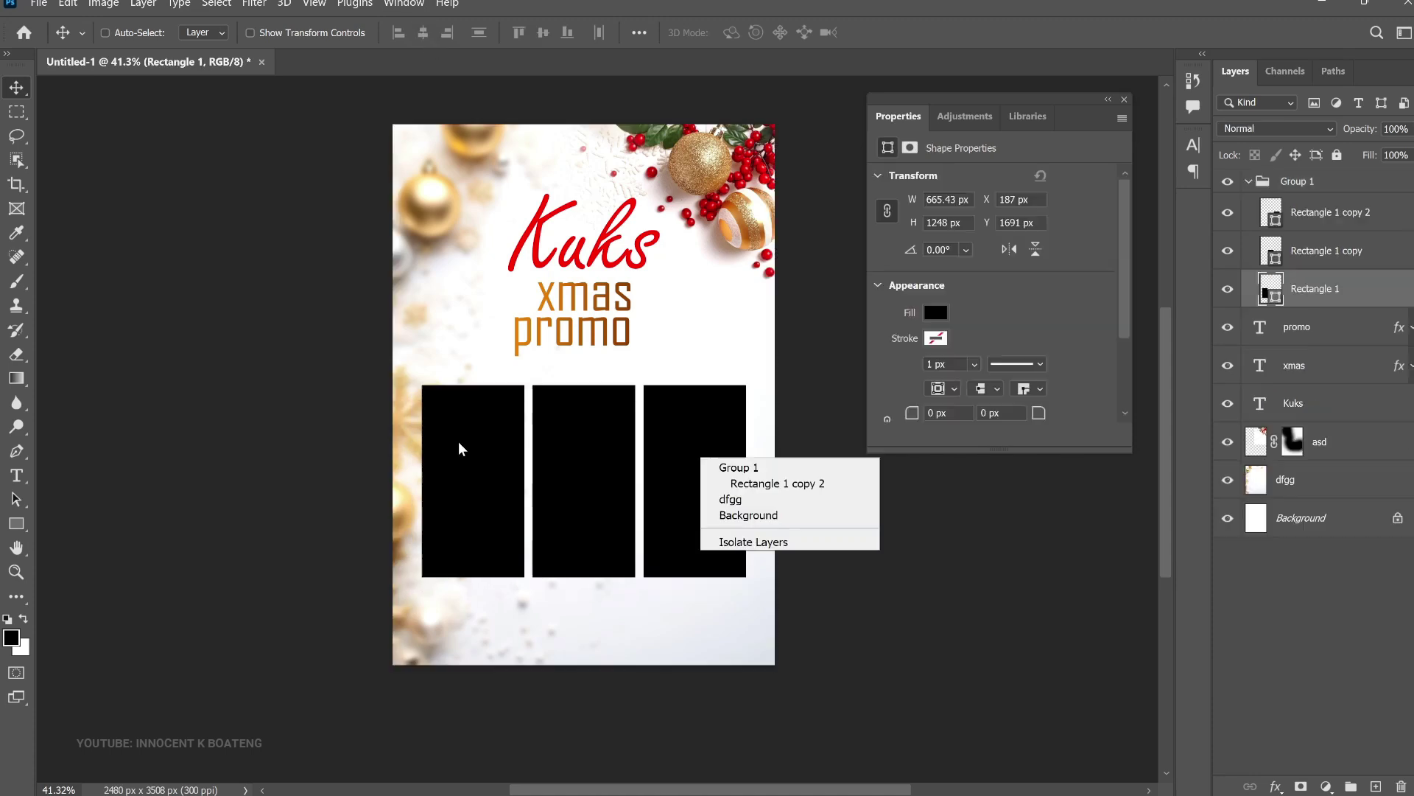
{"action": "right_click", "coordinate": [458, 439]}
{"action": "left_click", "coordinate": [483, 469]}
{"action": "right_click", "coordinate": [744, 476]}
{"action": "left_click", "coordinate": [744, 493]}
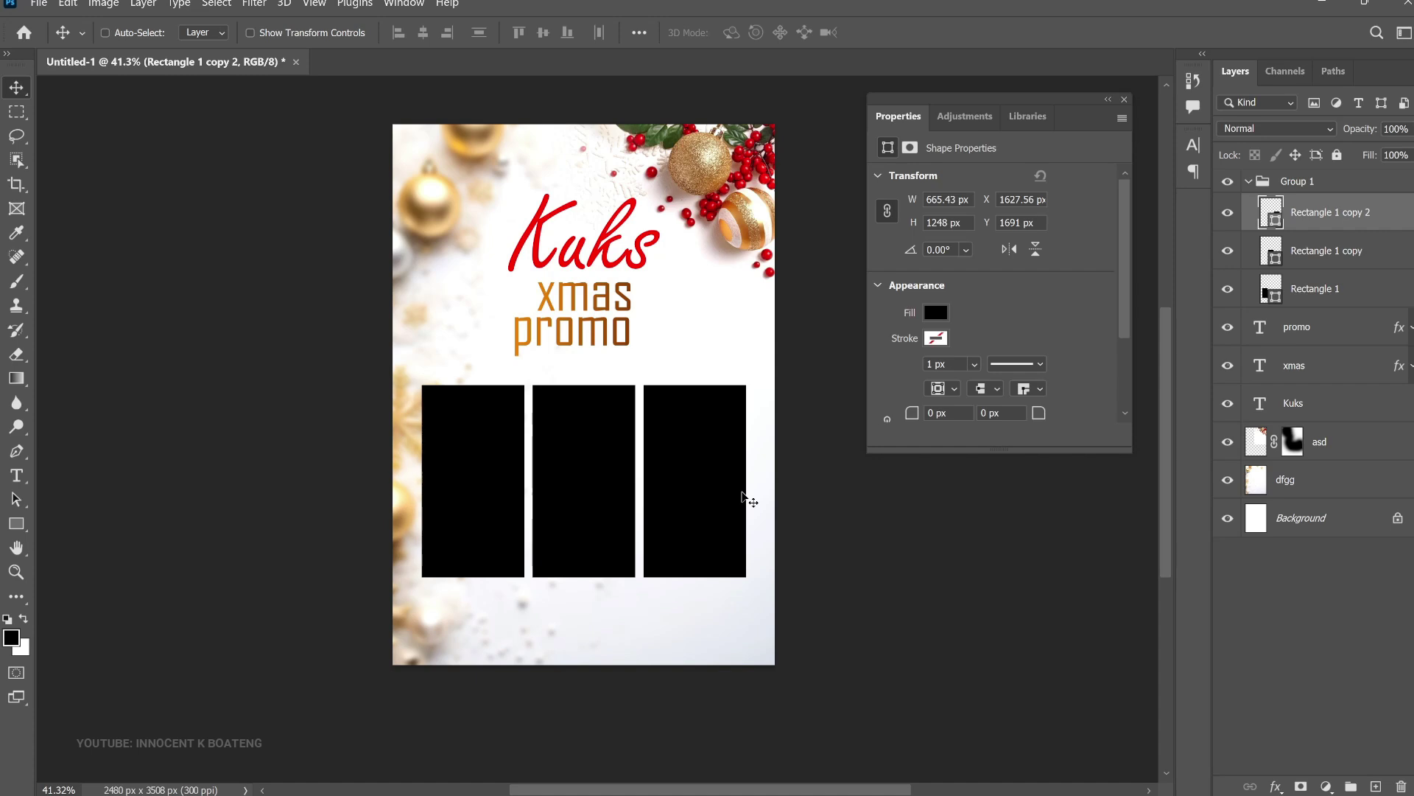
{"action": "right_click", "coordinate": [472, 426]}
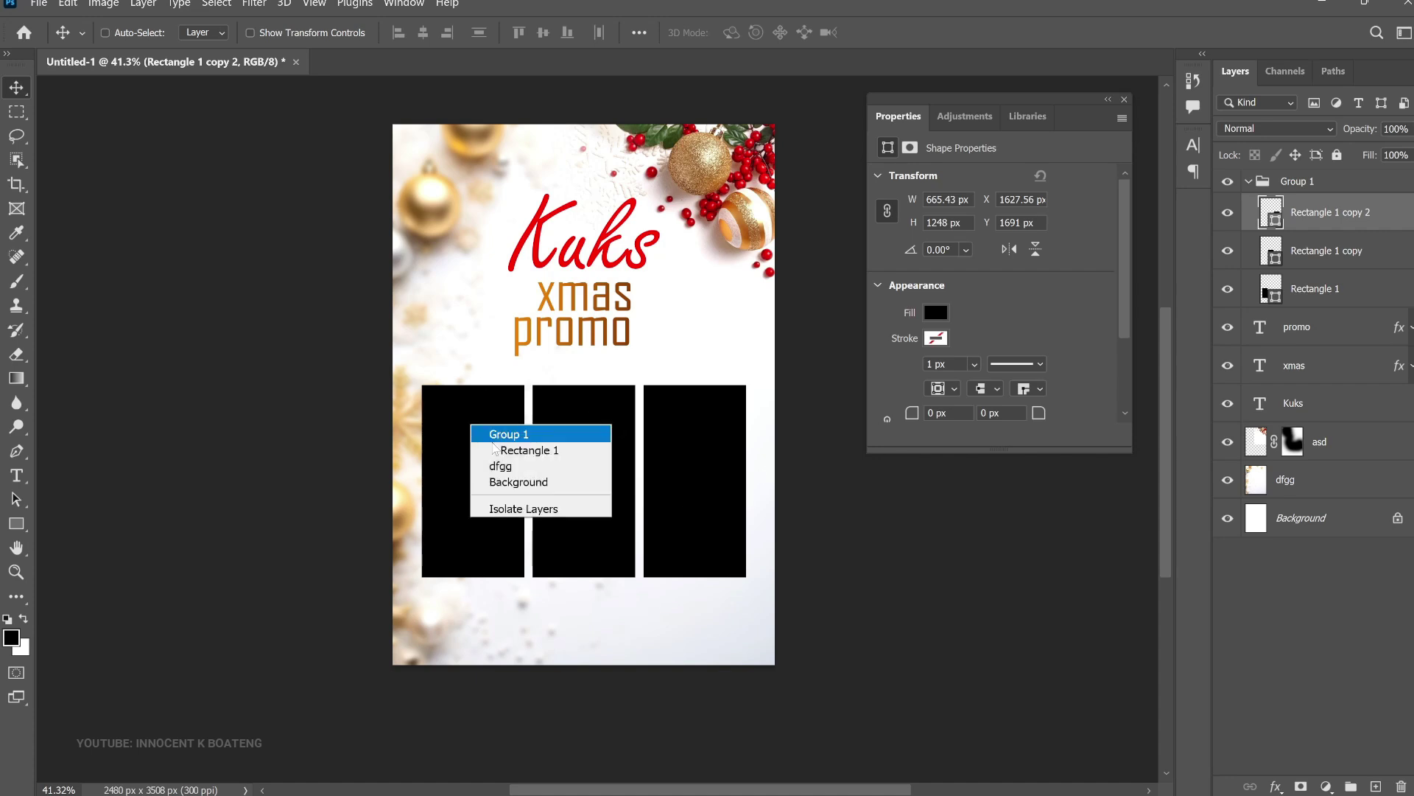
{"action": "left_click", "coordinate": [528, 450]}
{"action": "scroll", "coordinate": [928, 299], "scroll_direction": "down", "scroll_amount": 3}
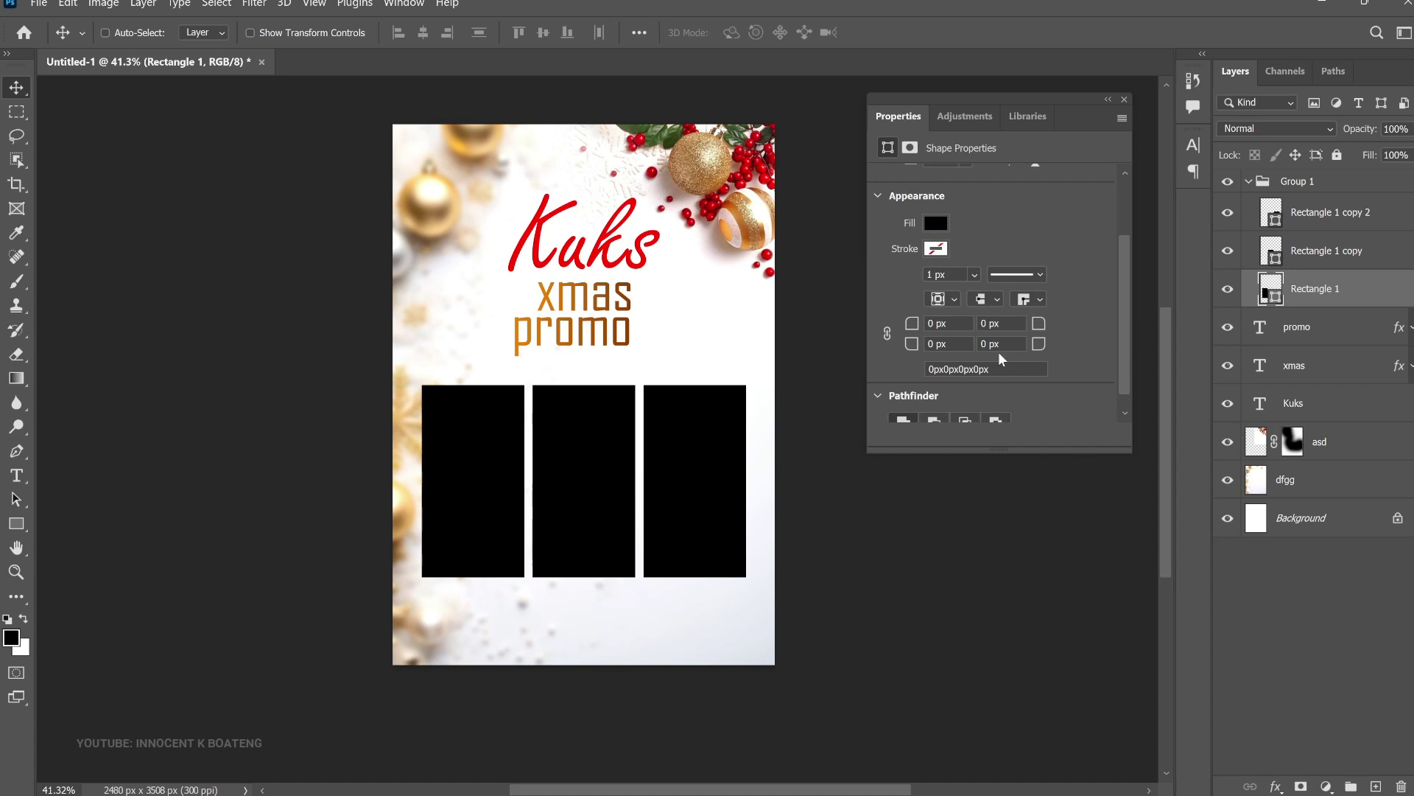
{"action": "left_click", "coordinate": [404, 3]}
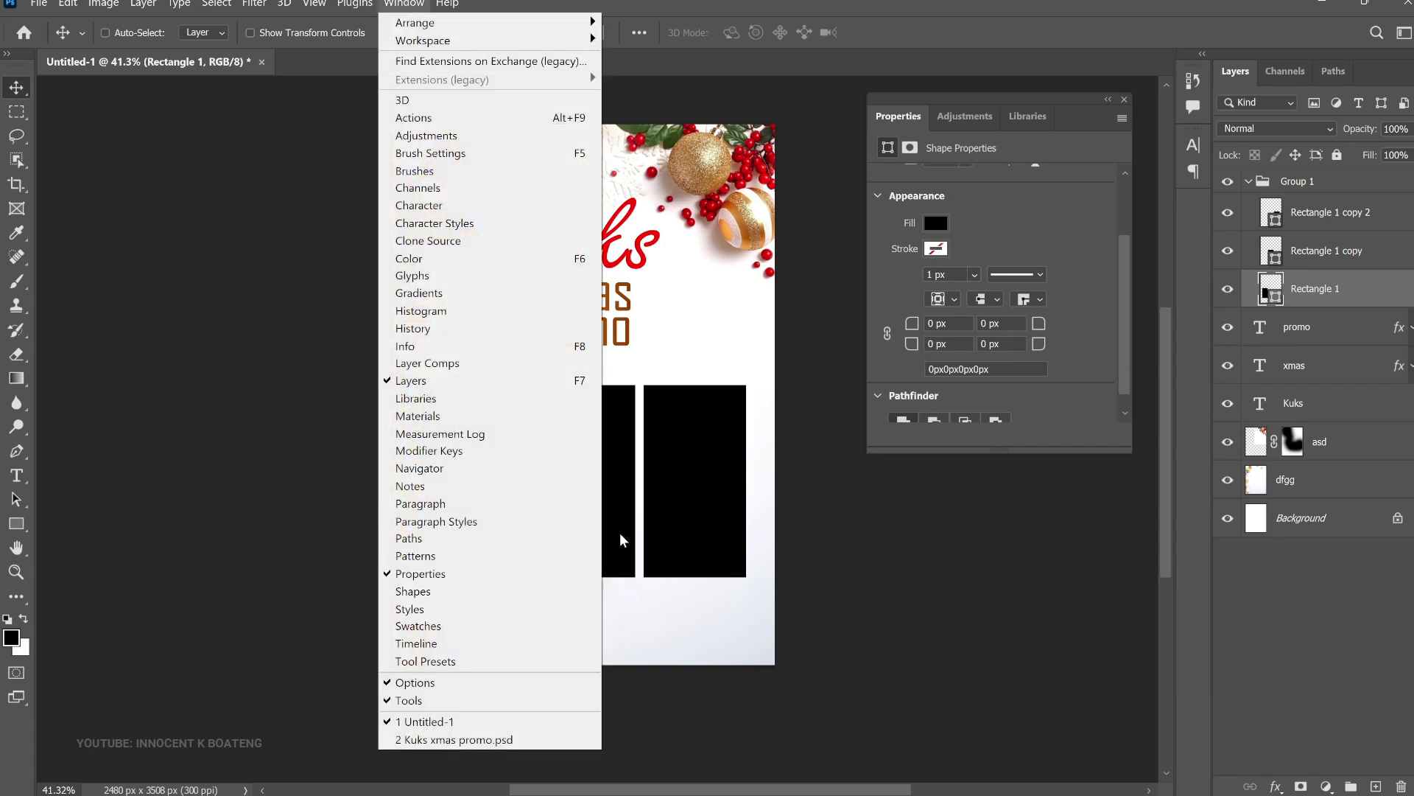
{"action": "left_click", "coordinate": [1125, 347]}
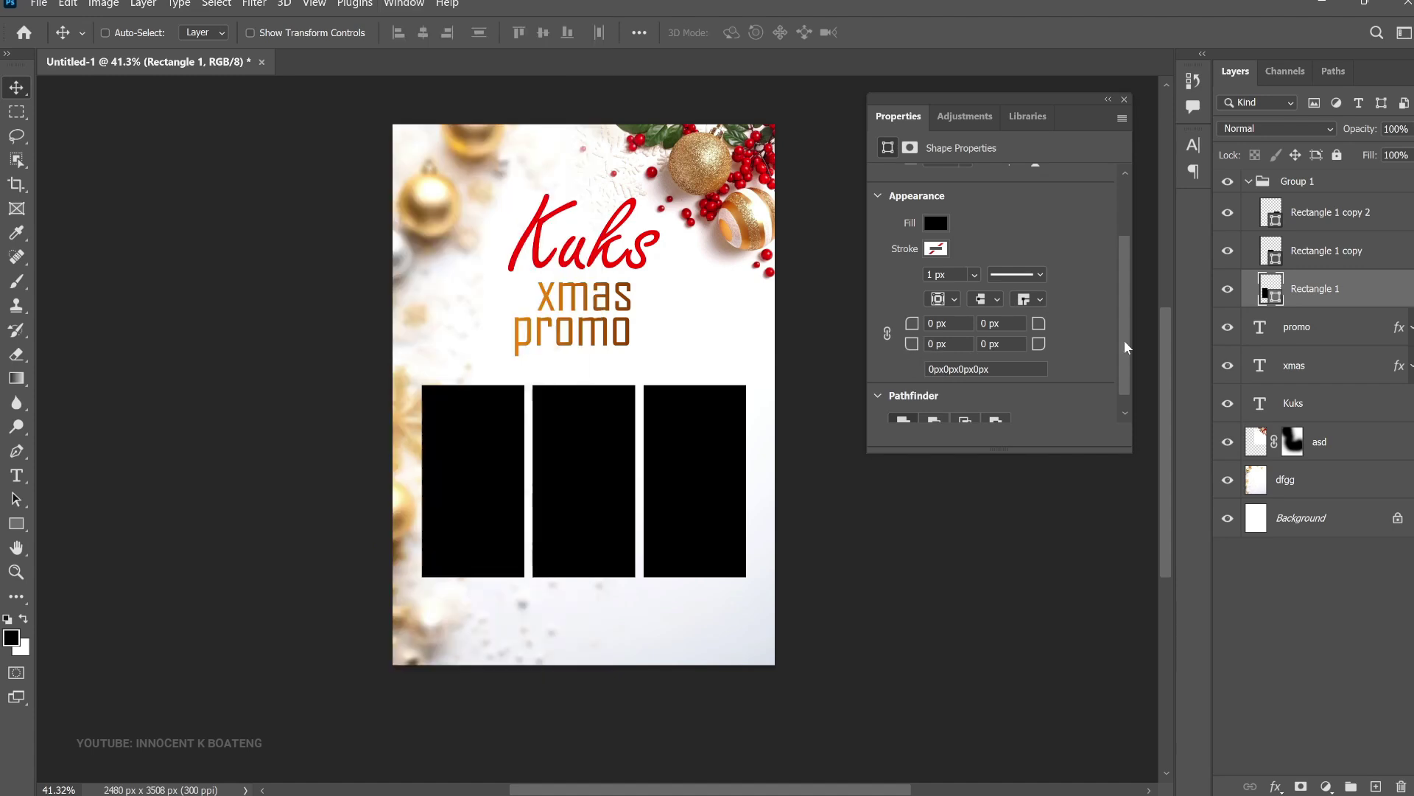
{"action": "left_click", "coordinate": [887, 335]}
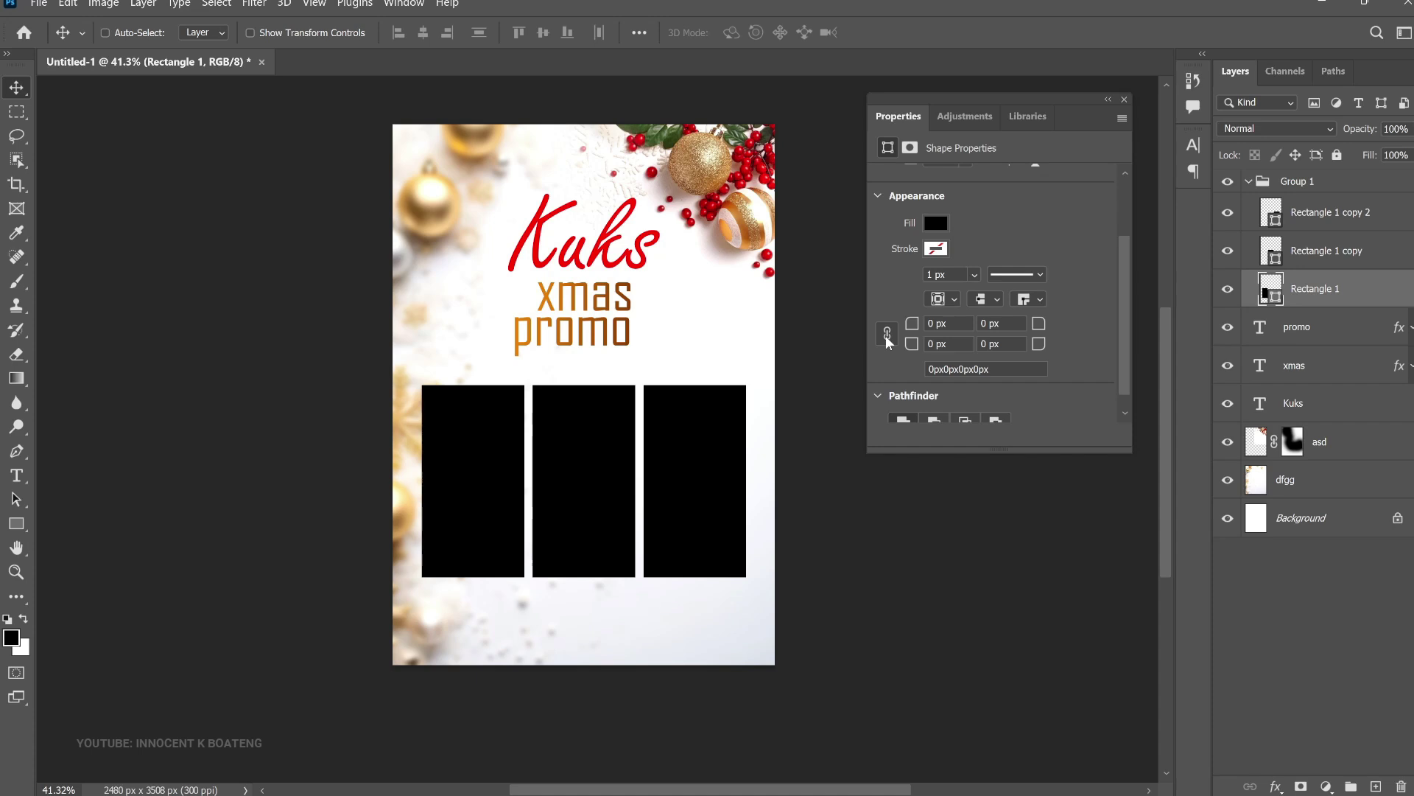
Round only the top-right corner of the left rectangle with a radius of 320 px
{"action": "right_click", "coordinate": [490, 459]}
{"action": "left_click", "coordinate": [541, 481]}
{"action": "left_click_drag", "start_coordinate": [916, 325], "coordinate": [908, 333]}
{"action": "left_click_drag", "start_coordinate": [1035, 326], "coordinate": [1317, 254]}
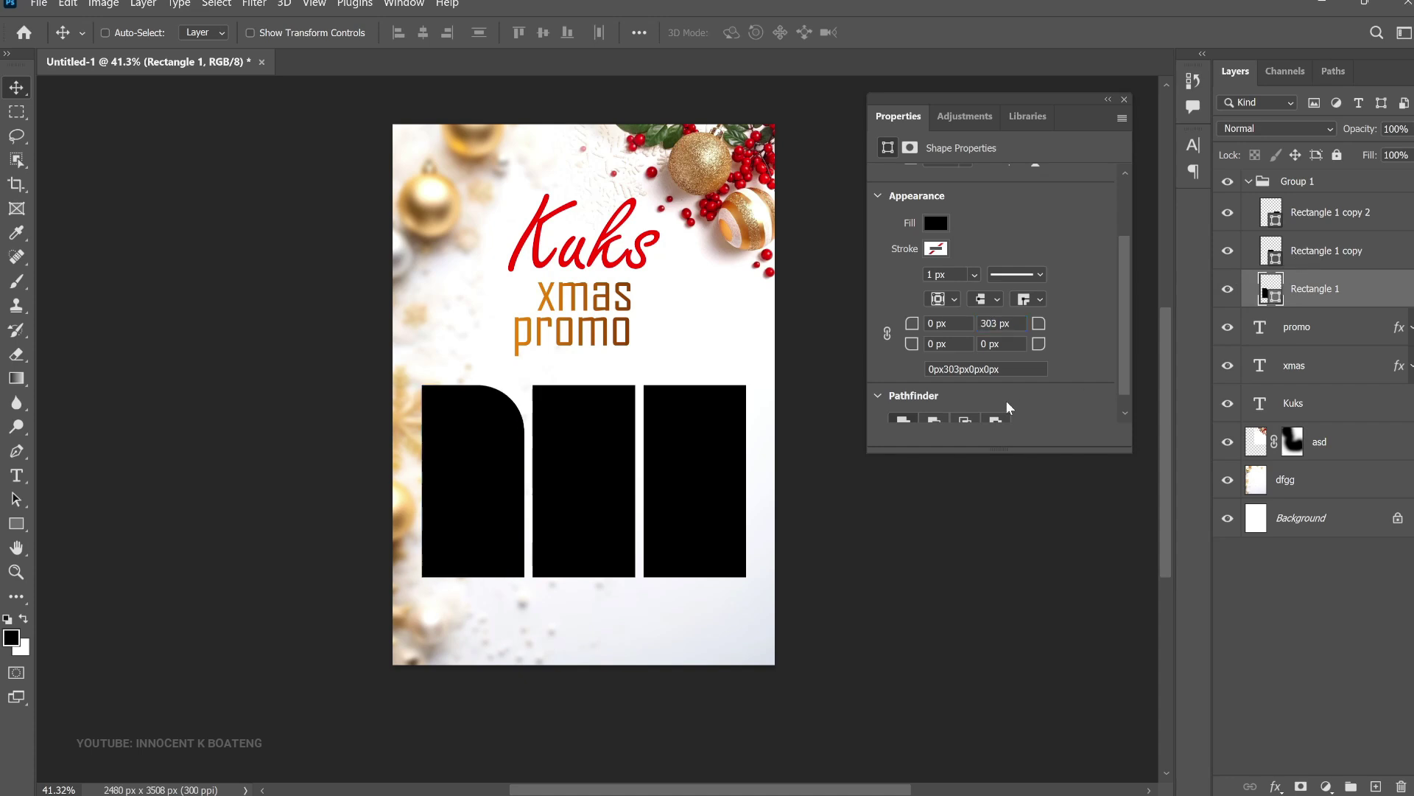
{"action": "left_click", "coordinate": [990, 322]}
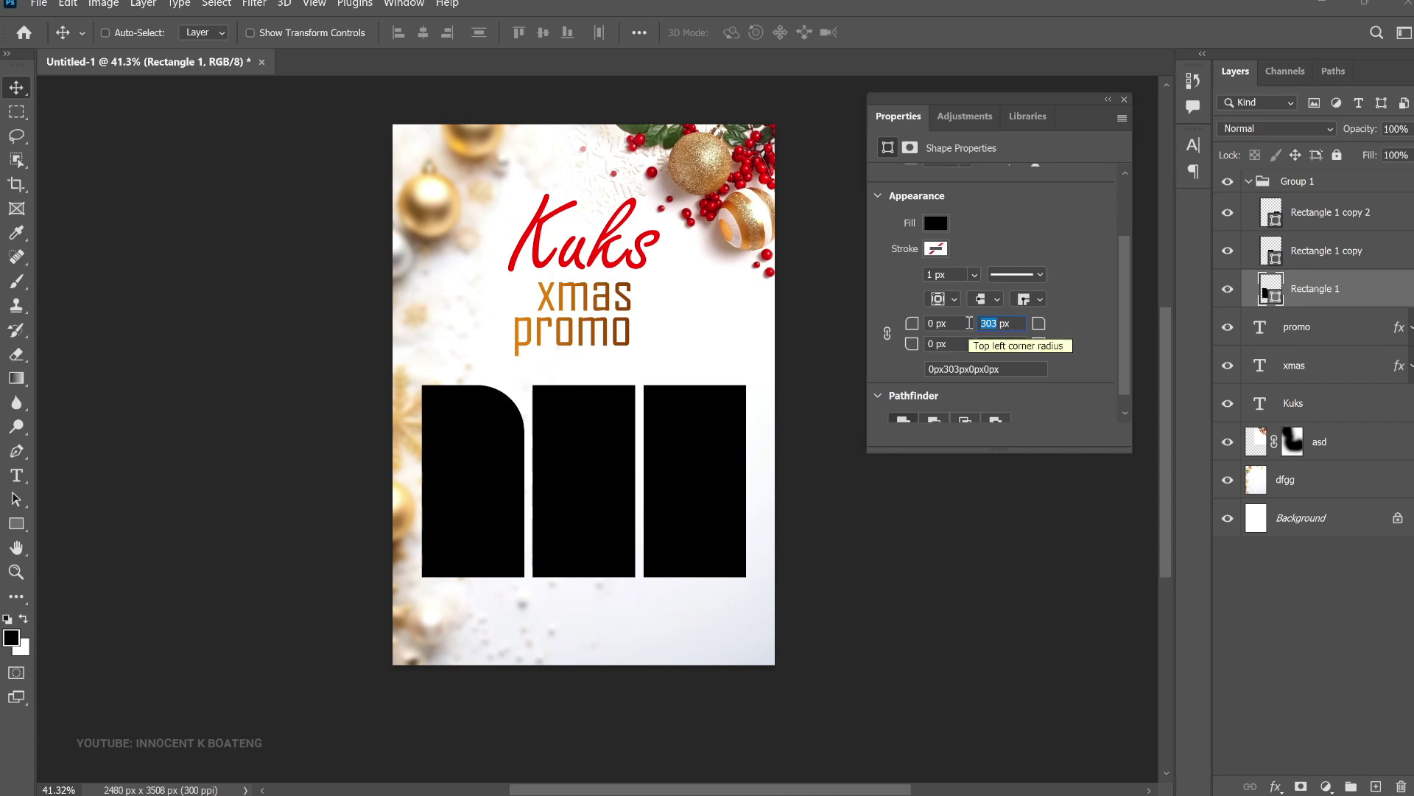
{"action": "type", "text": "320"}
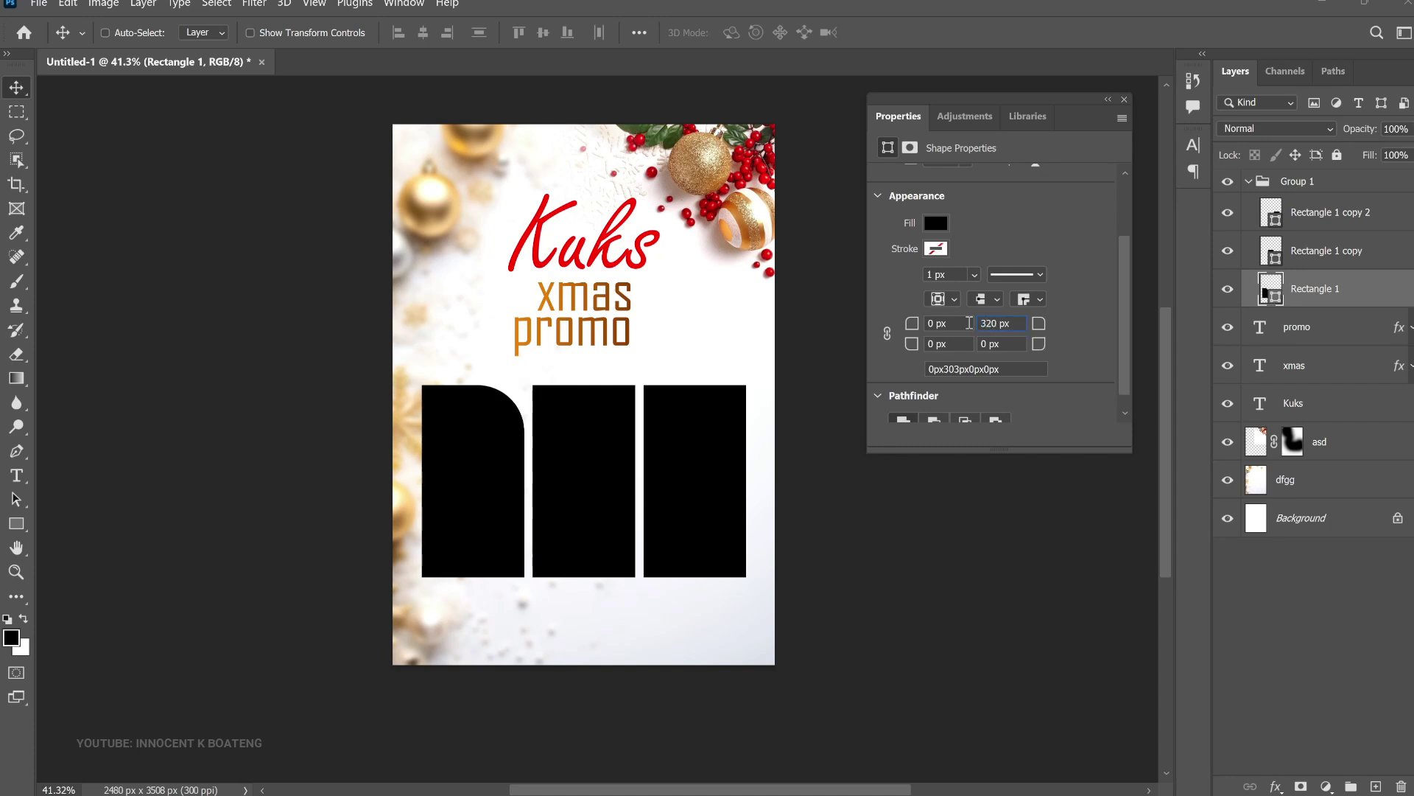
{"action": "key", "text": "Return"}
Round only the top-left corner of the right rectangle with a radius of 320 px
{"action": "right_click", "coordinate": [705, 424]}
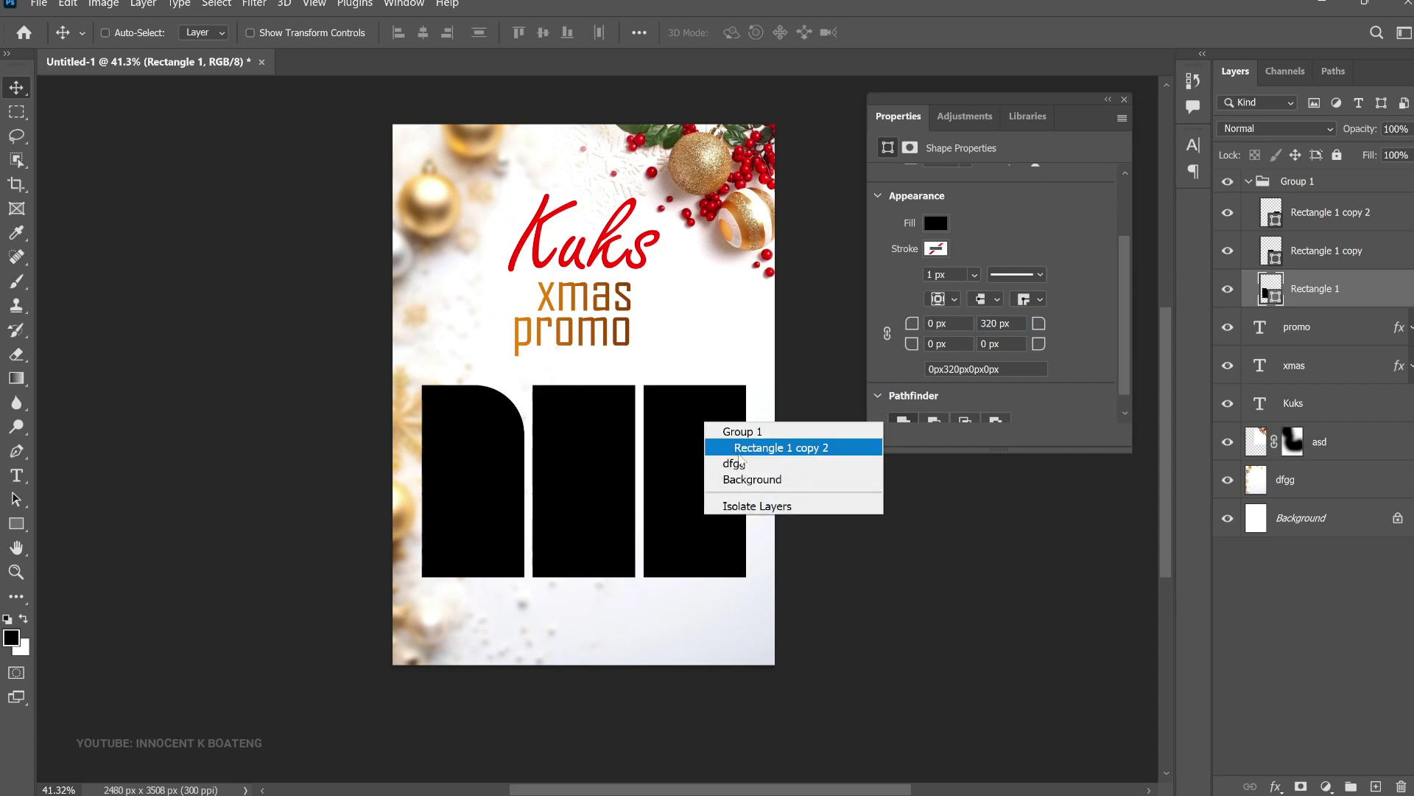
{"action": "left_click", "coordinate": [740, 453]}
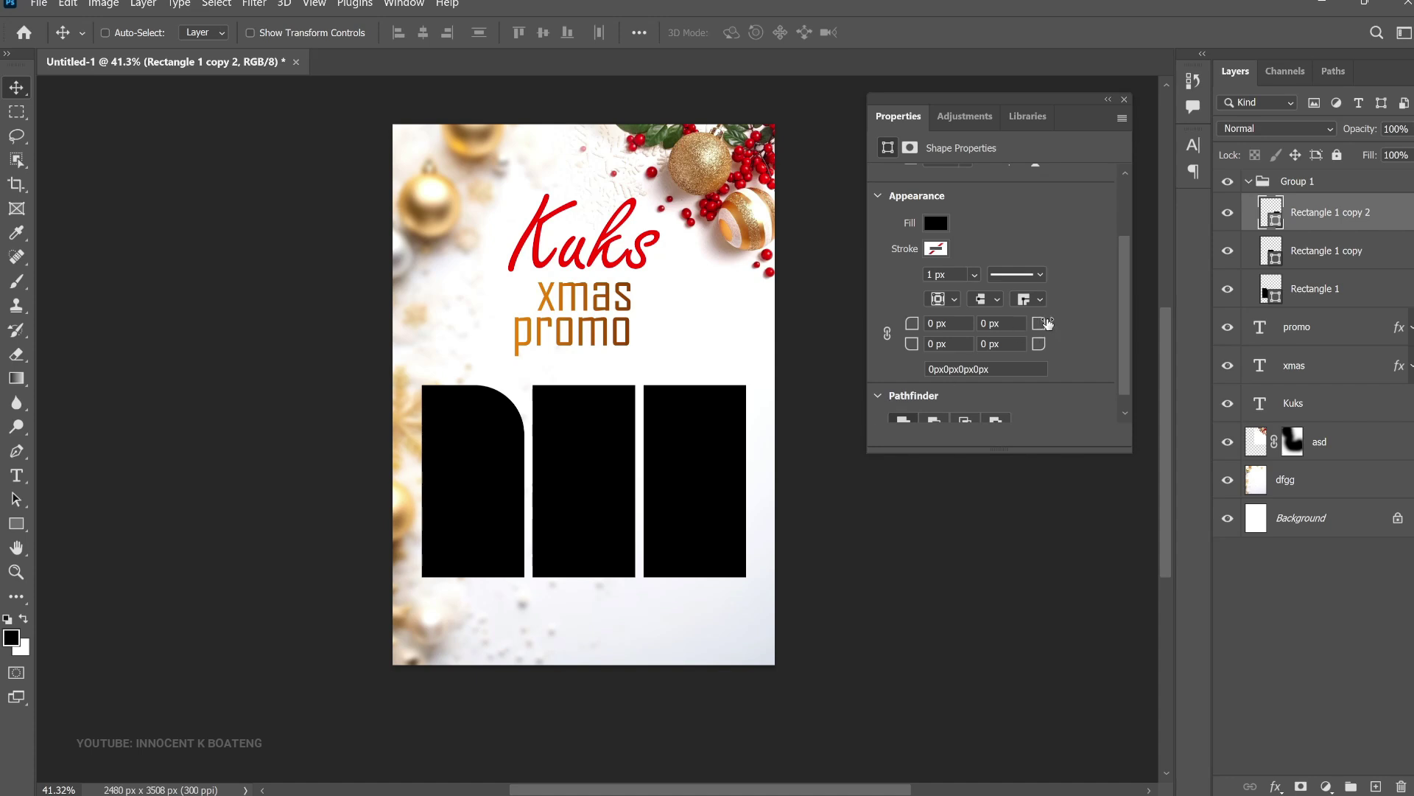
{"action": "left_click", "coordinate": [912, 325]}
{"action": "type", "text": "320"}
{"action": "key", "text": "Return"}
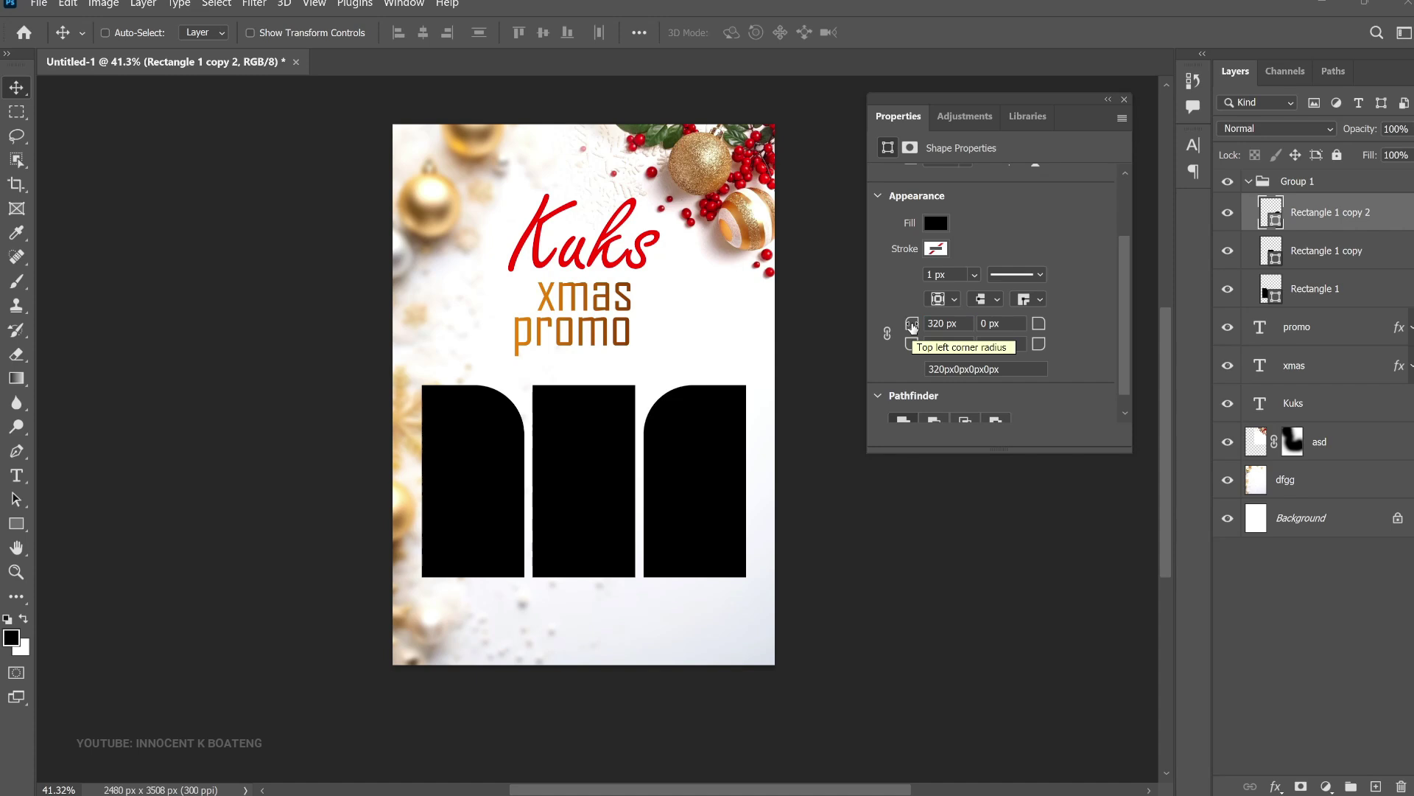
Add a Gradient Overlay effect to the left rectangle's shape layer
{"action": "left_click", "coordinate": [1317, 295]}
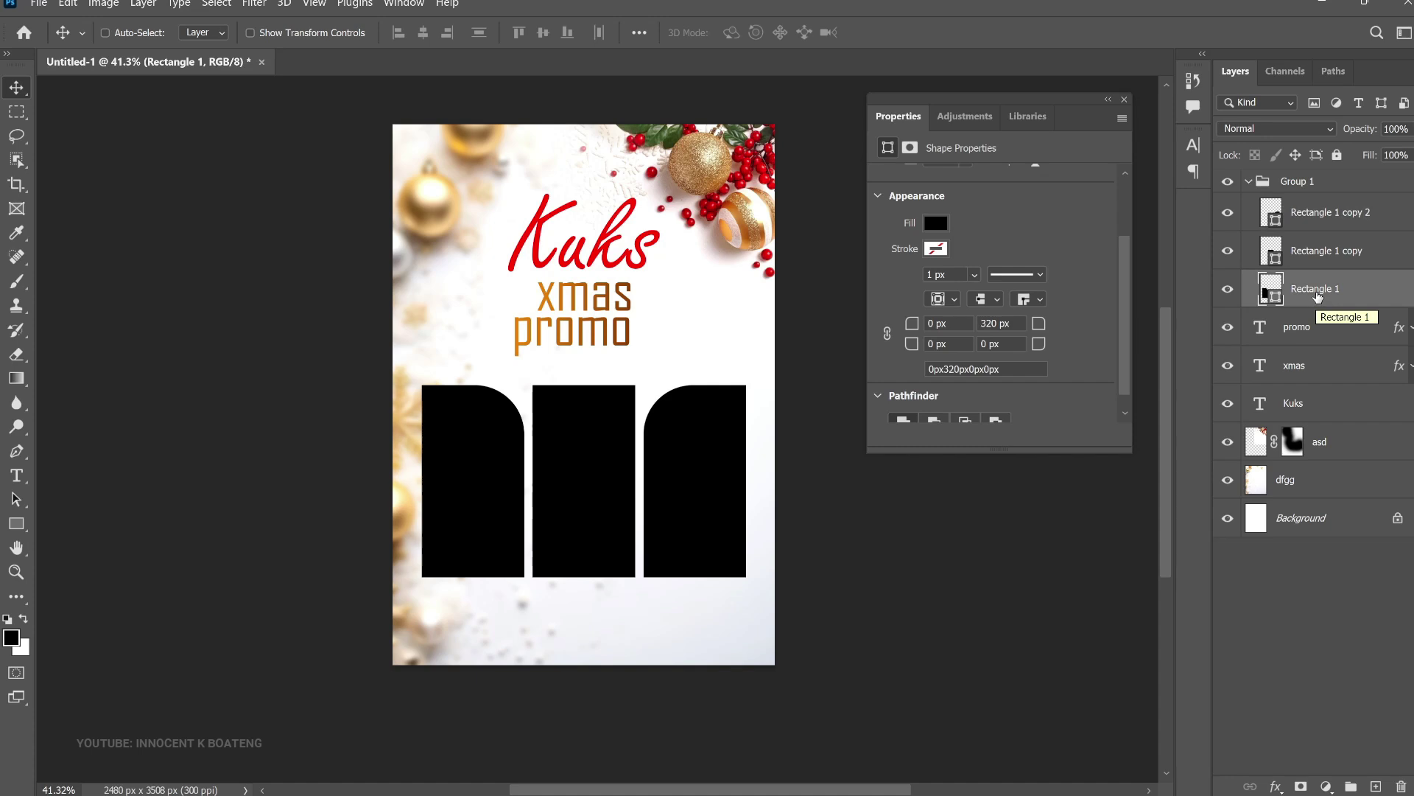
{"action": "right_click", "coordinate": [477, 473]}
{"action": "left_click", "coordinate": [508, 499]}
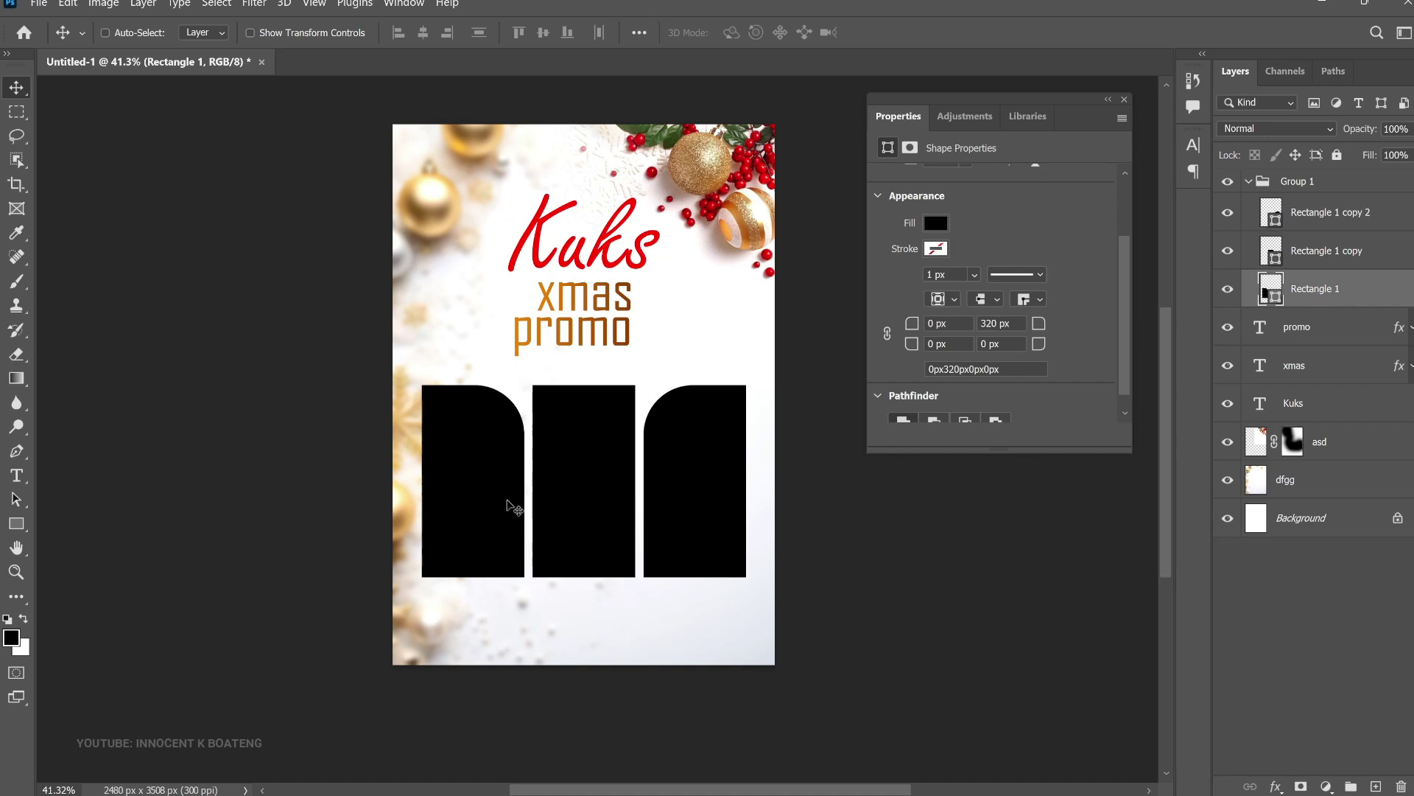
{"action": "right_click", "coordinate": [1336, 290]}
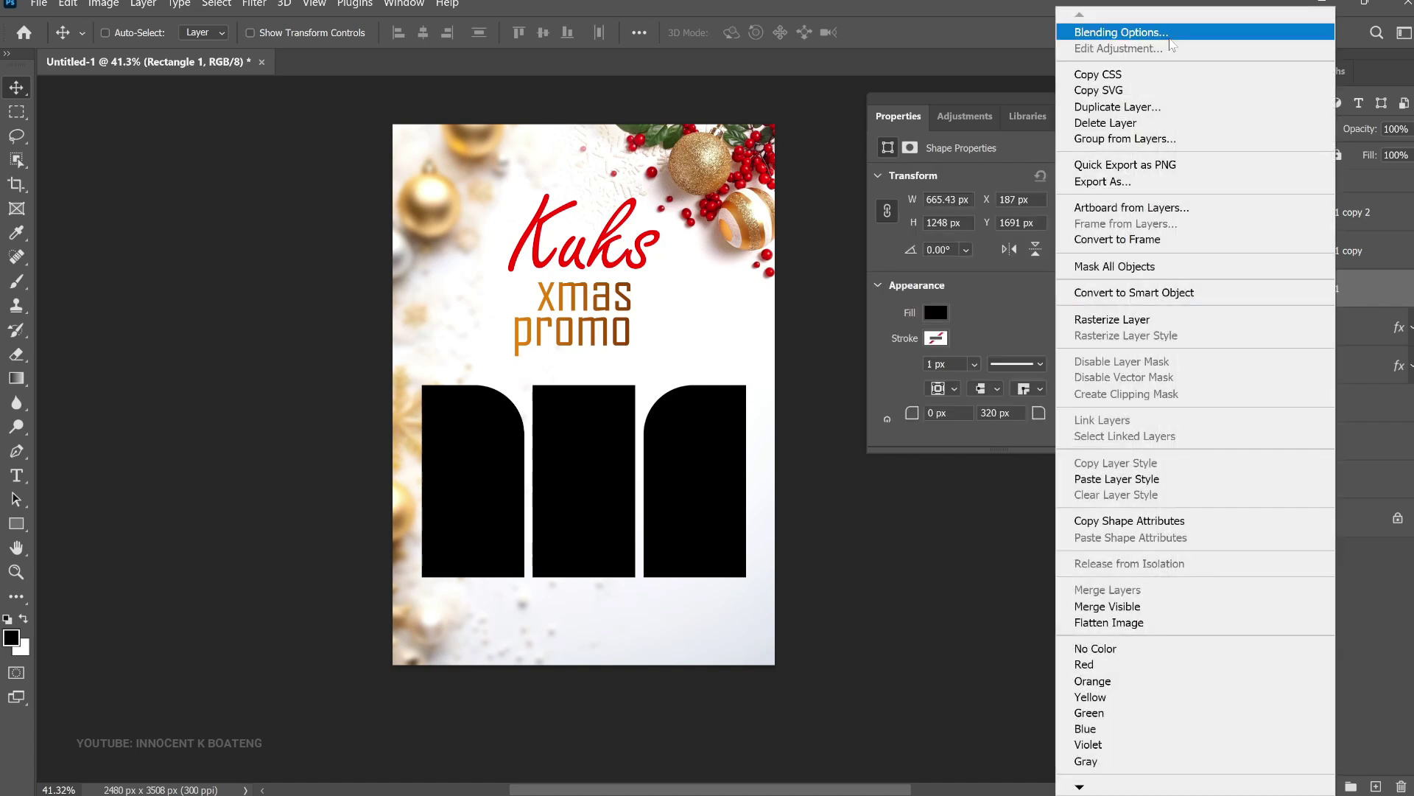
{"action": "left_click", "coordinate": [1146, 73]}
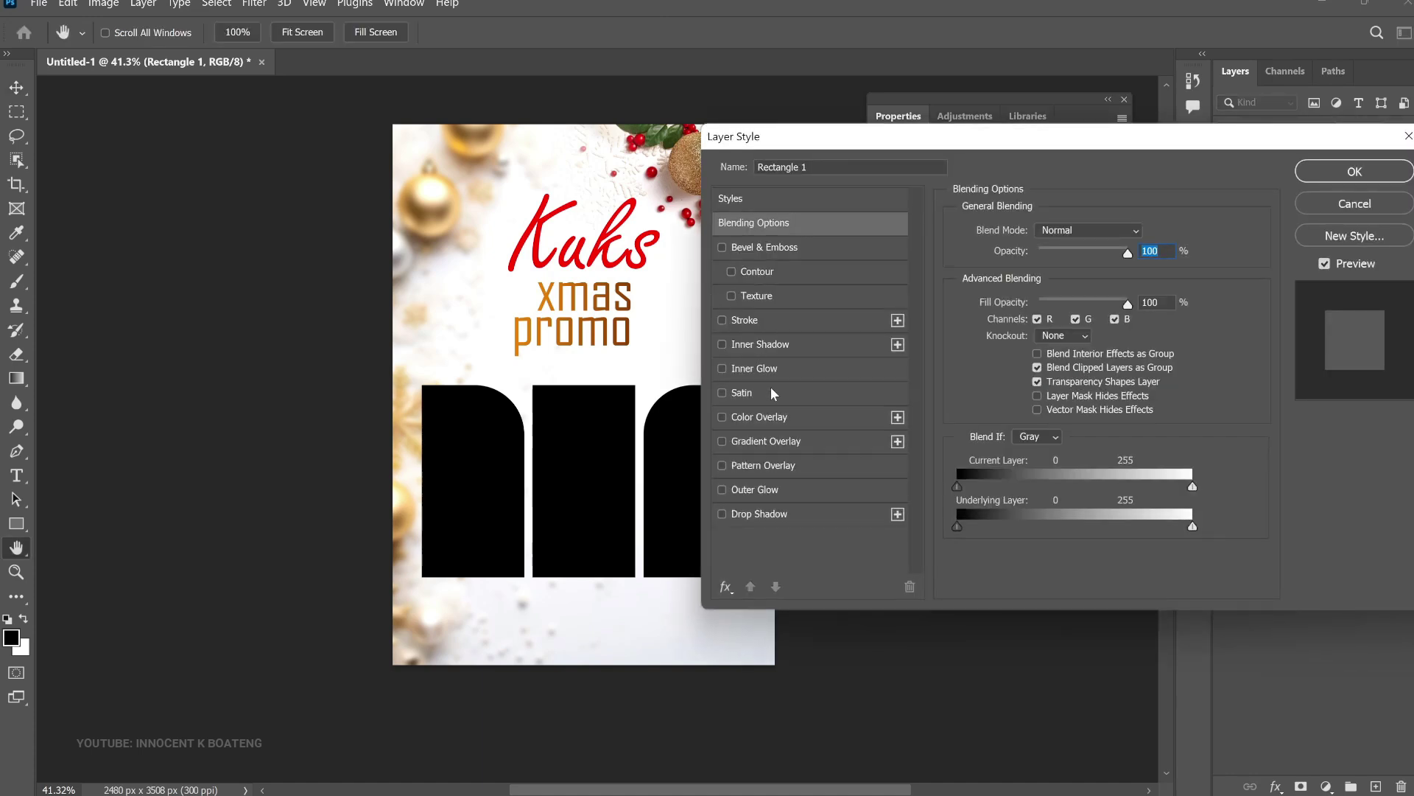
{"action": "left_click", "coordinate": [767, 442]}
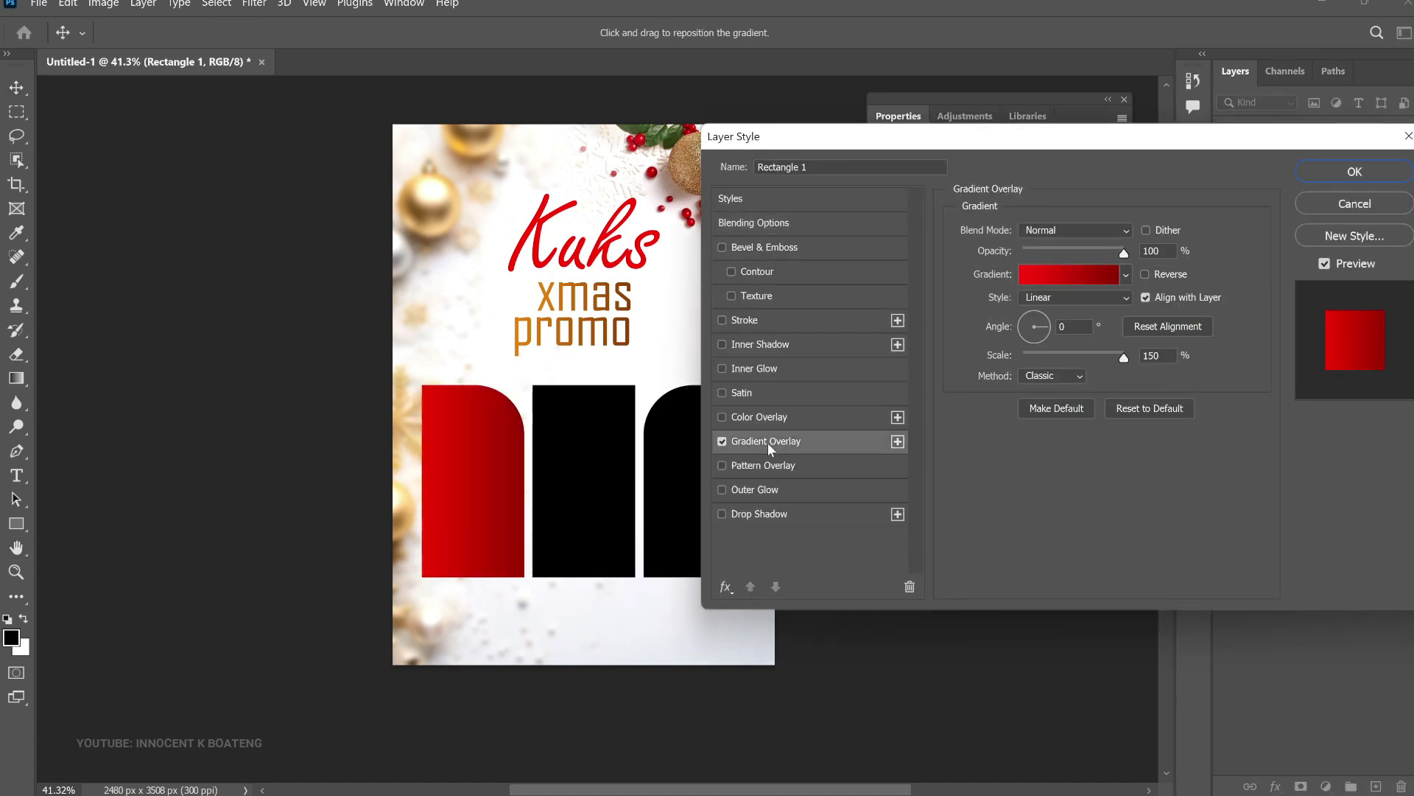
Choose the red preset running to dark red 8e0000 for the left rectangle's overlay gradient and apply the layer style
{"action": "left_click", "coordinate": [1074, 272]}
{"action": "left_click_drag", "start_coordinate": [1134, 171], "coordinate": [1130, 276]}
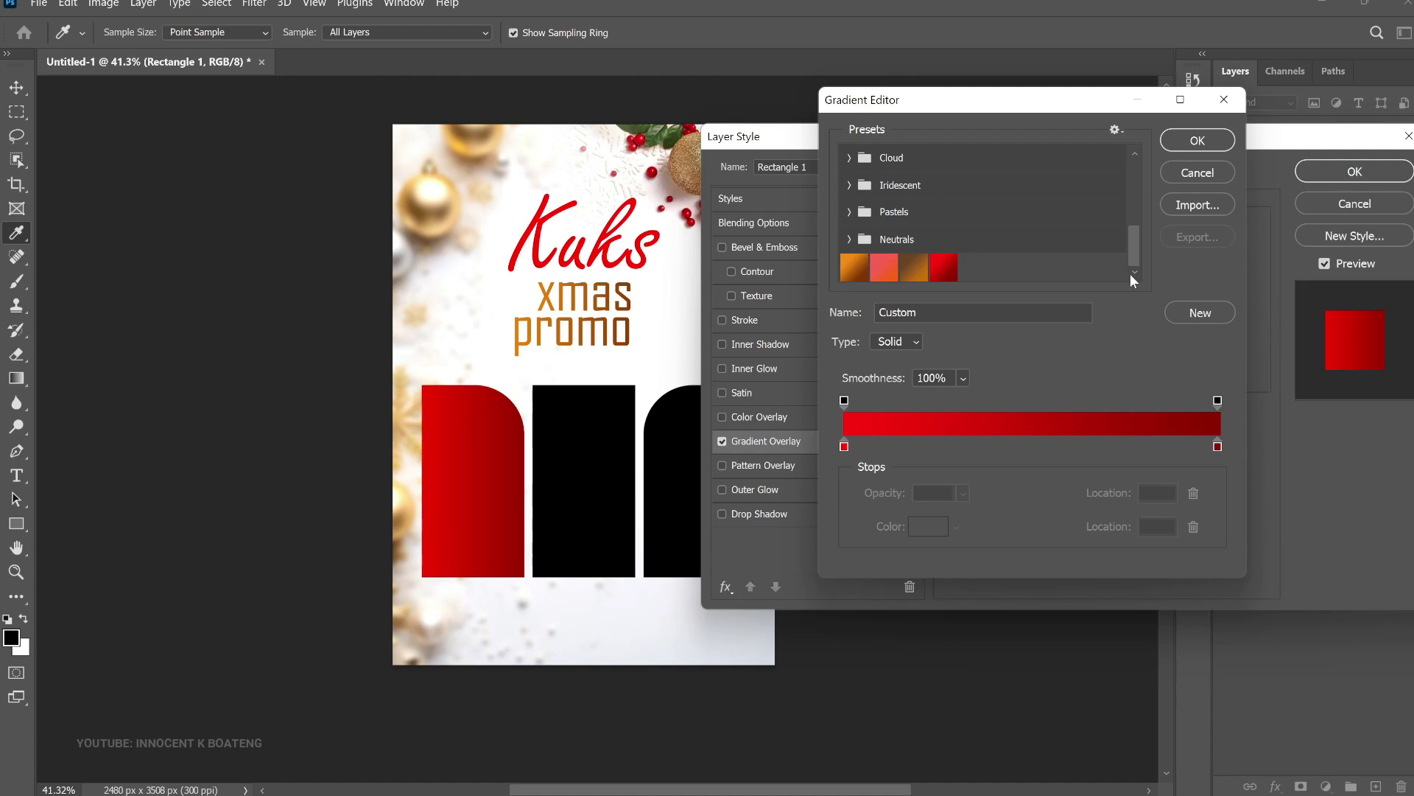
{"action": "left_click", "coordinate": [844, 446]}
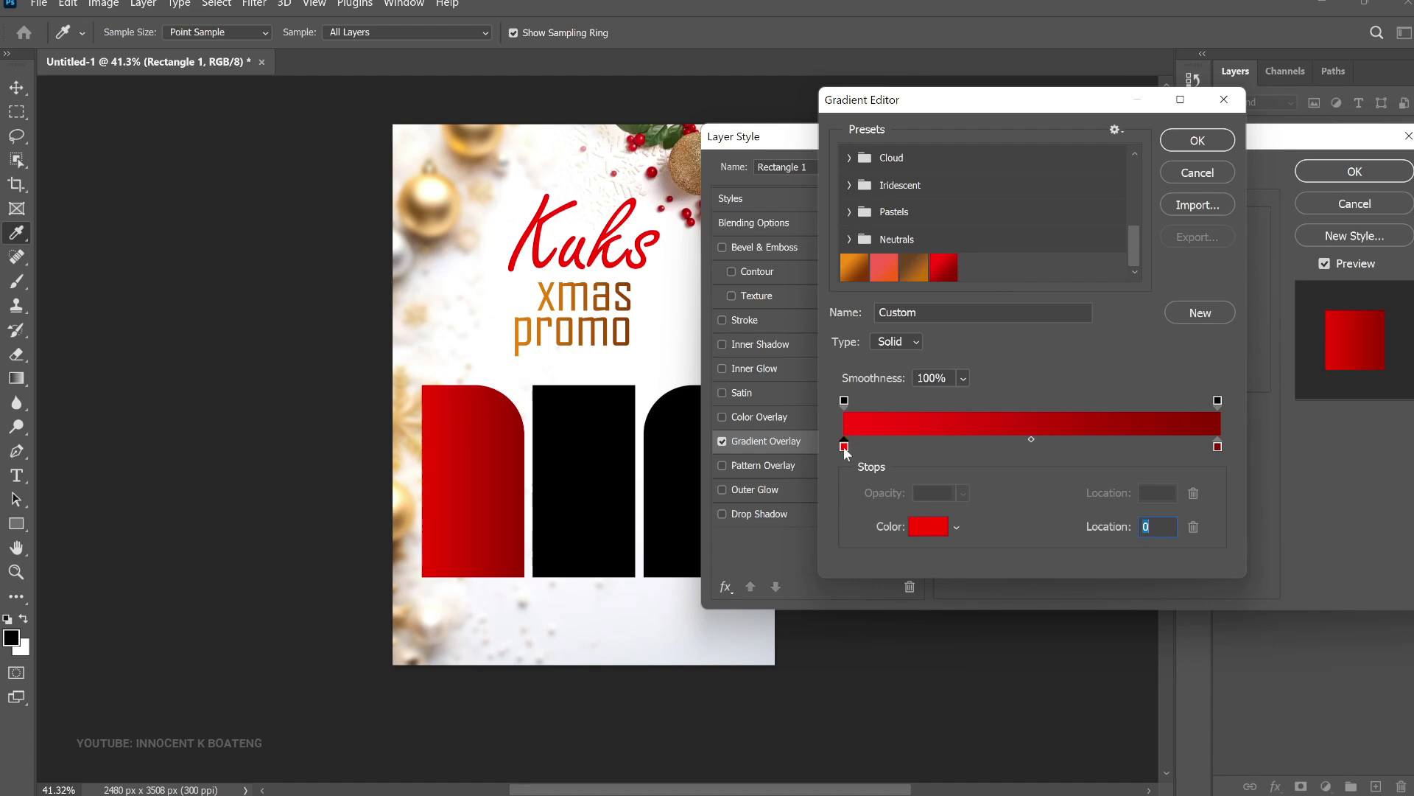
{"action": "left_click", "coordinate": [928, 527]}
{"action": "left_click", "coordinate": [1361, 264]}
{"action": "left_click", "coordinate": [855, 268]}
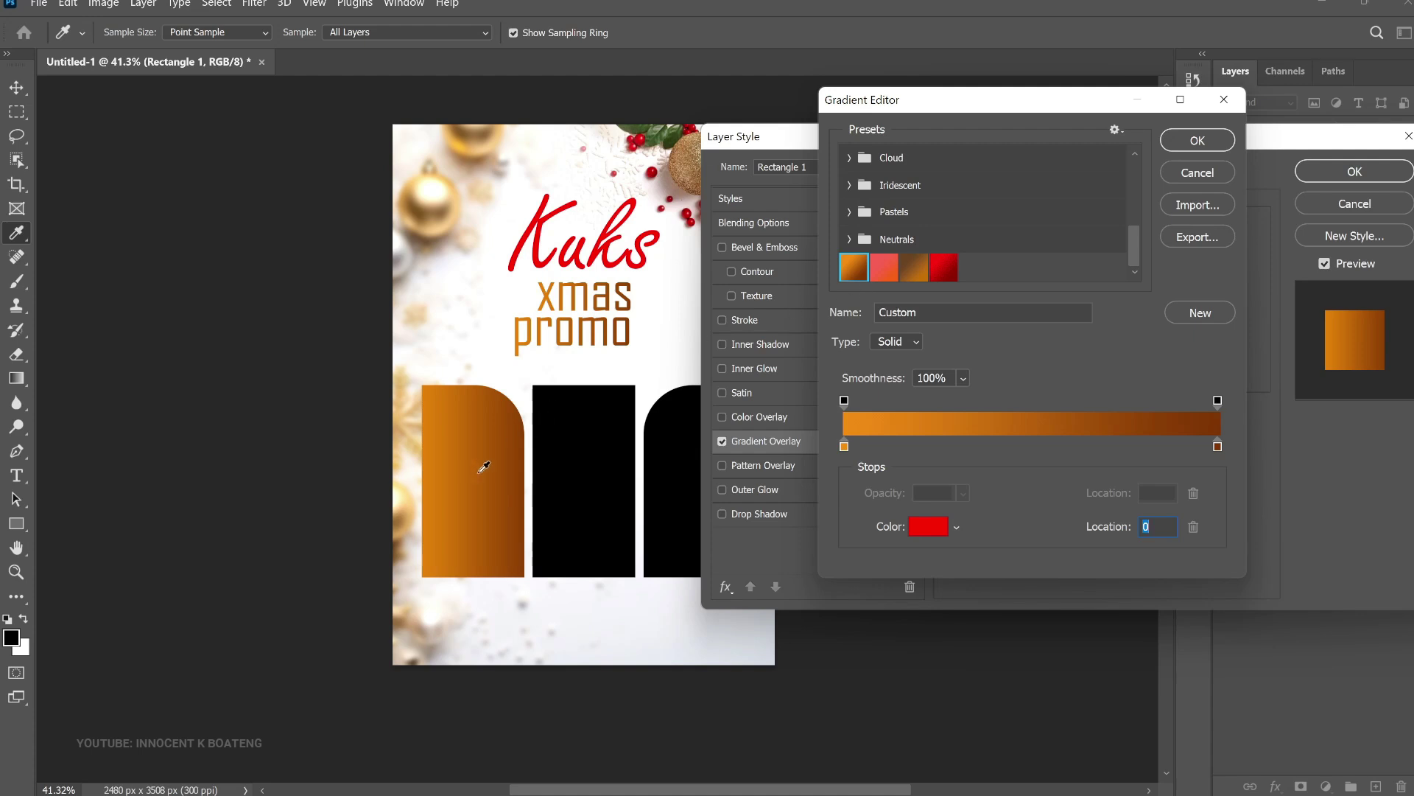
{"action": "left_click", "coordinate": [934, 267]}
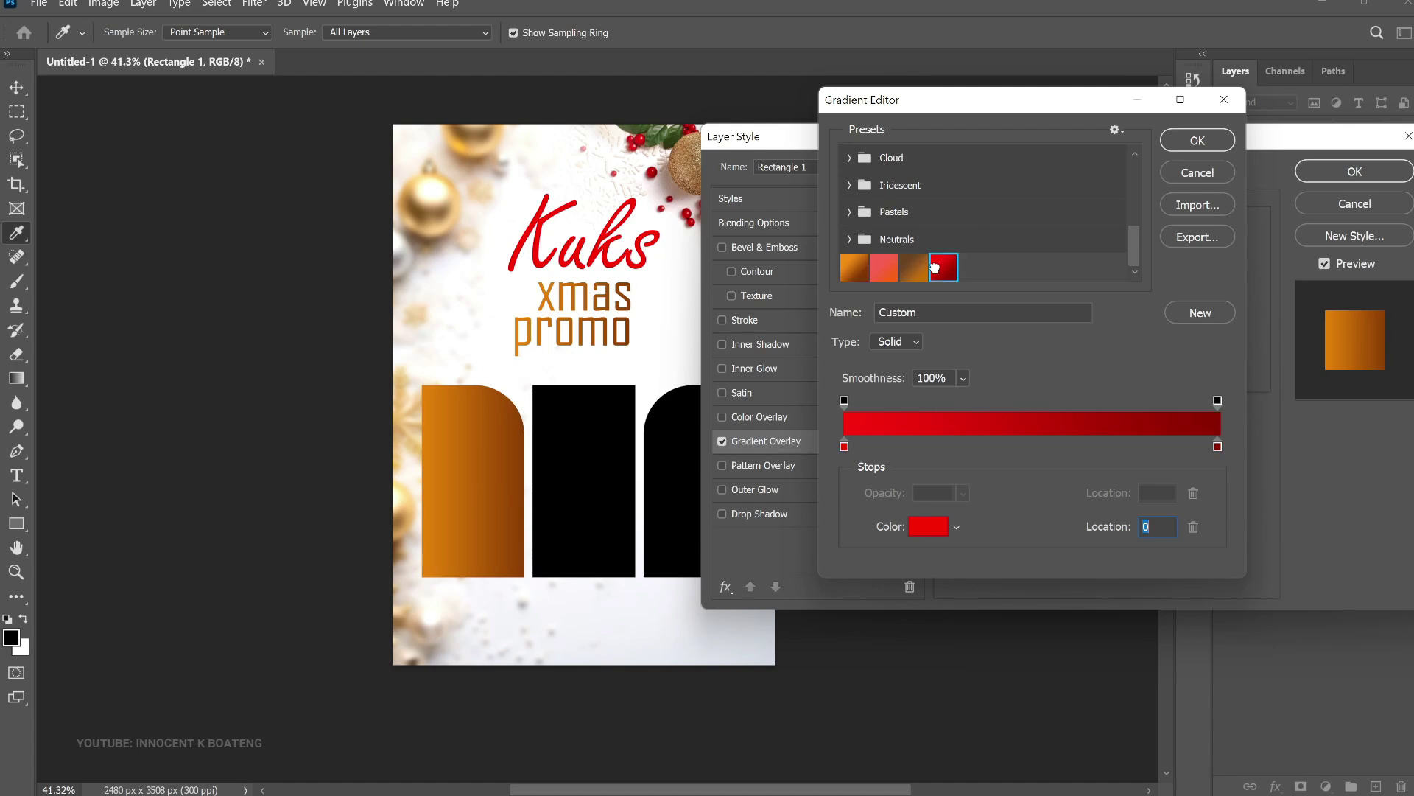
{"action": "left_click", "coordinate": [1218, 447]}
{"action": "left_click", "coordinate": [928, 526]}
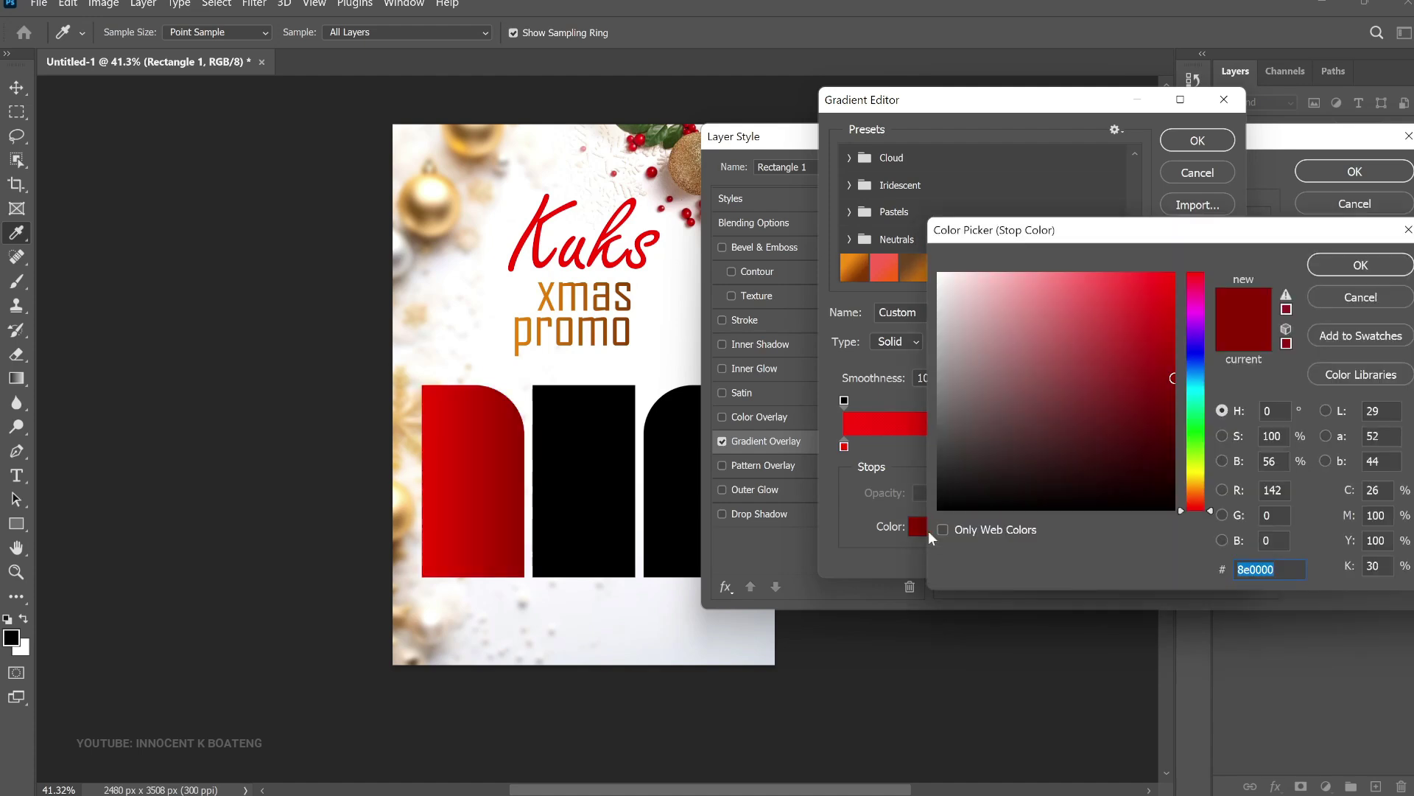
{"action": "left_click", "coordinate": [1332, 268]}
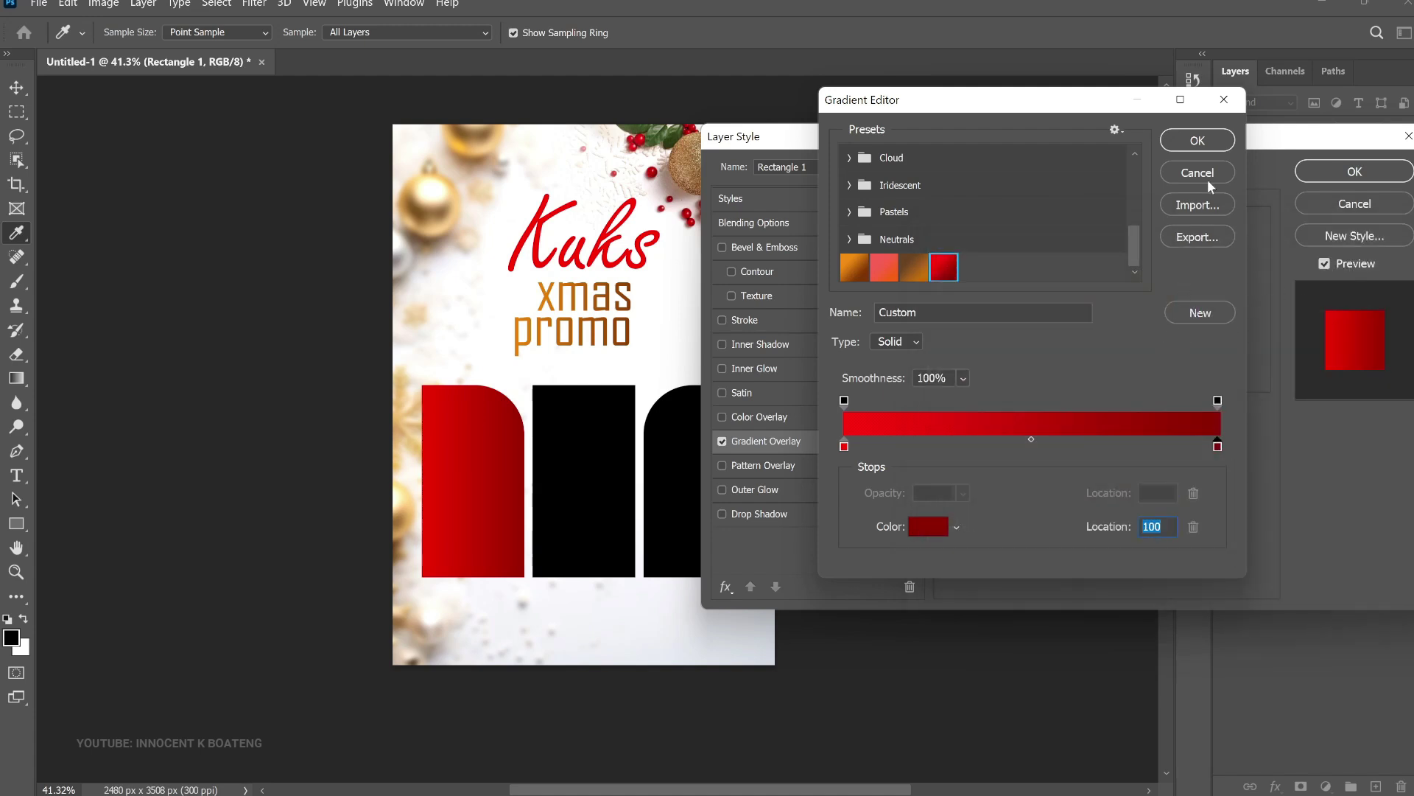
{"action": "left_click", "coordinate": [1221, 140]}
{"action": "left_click", "coordinate": [1329, 169]}
Copy the left rectangle's gradient effect to the middle and right rectangles and collapse the effect listings
{"action": "left_click", "coordinate": [1409, 289]}
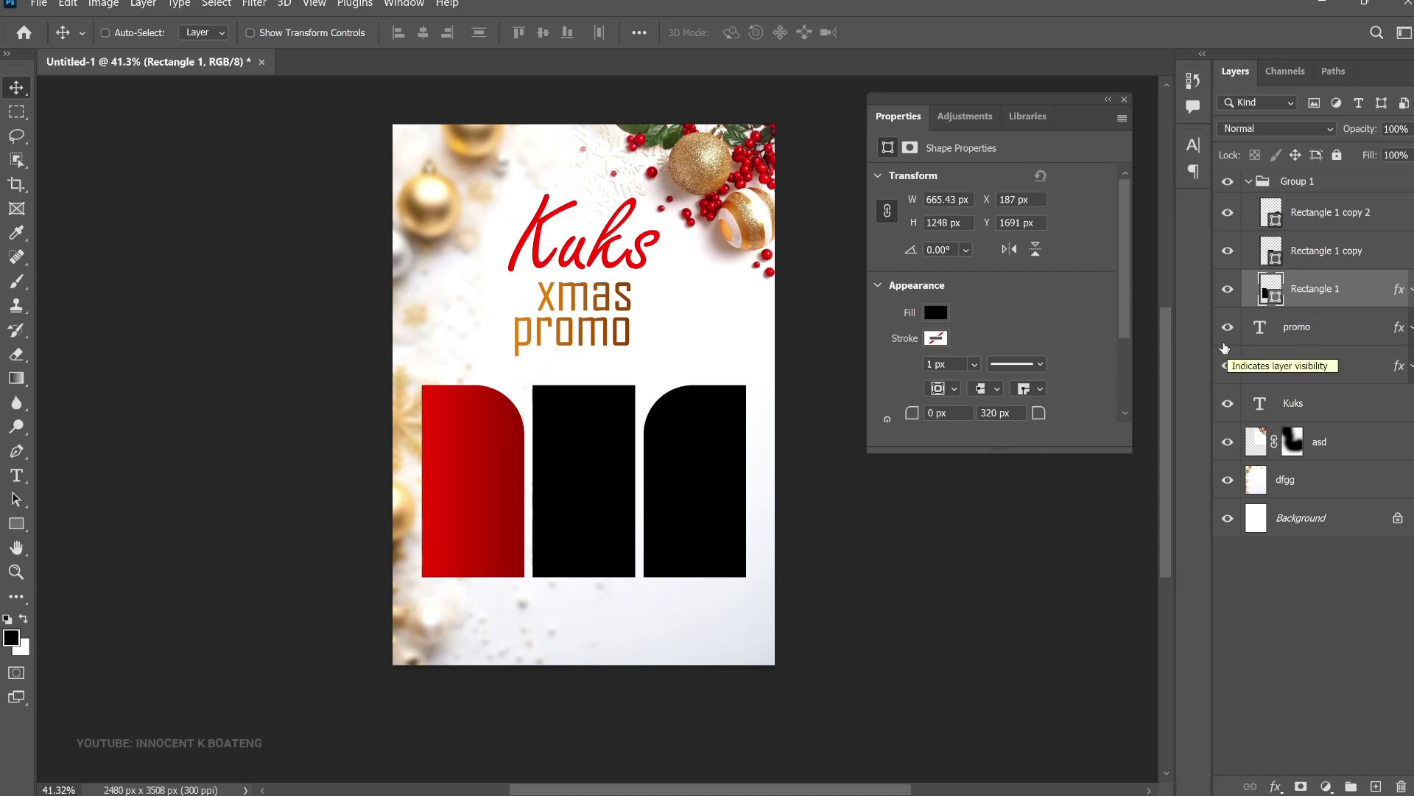
{"action": "key", "text": "alt"}
{"action": "left_click_drag", "start_coordinate": [1397, 289], "coordinate": [1392, 215]}
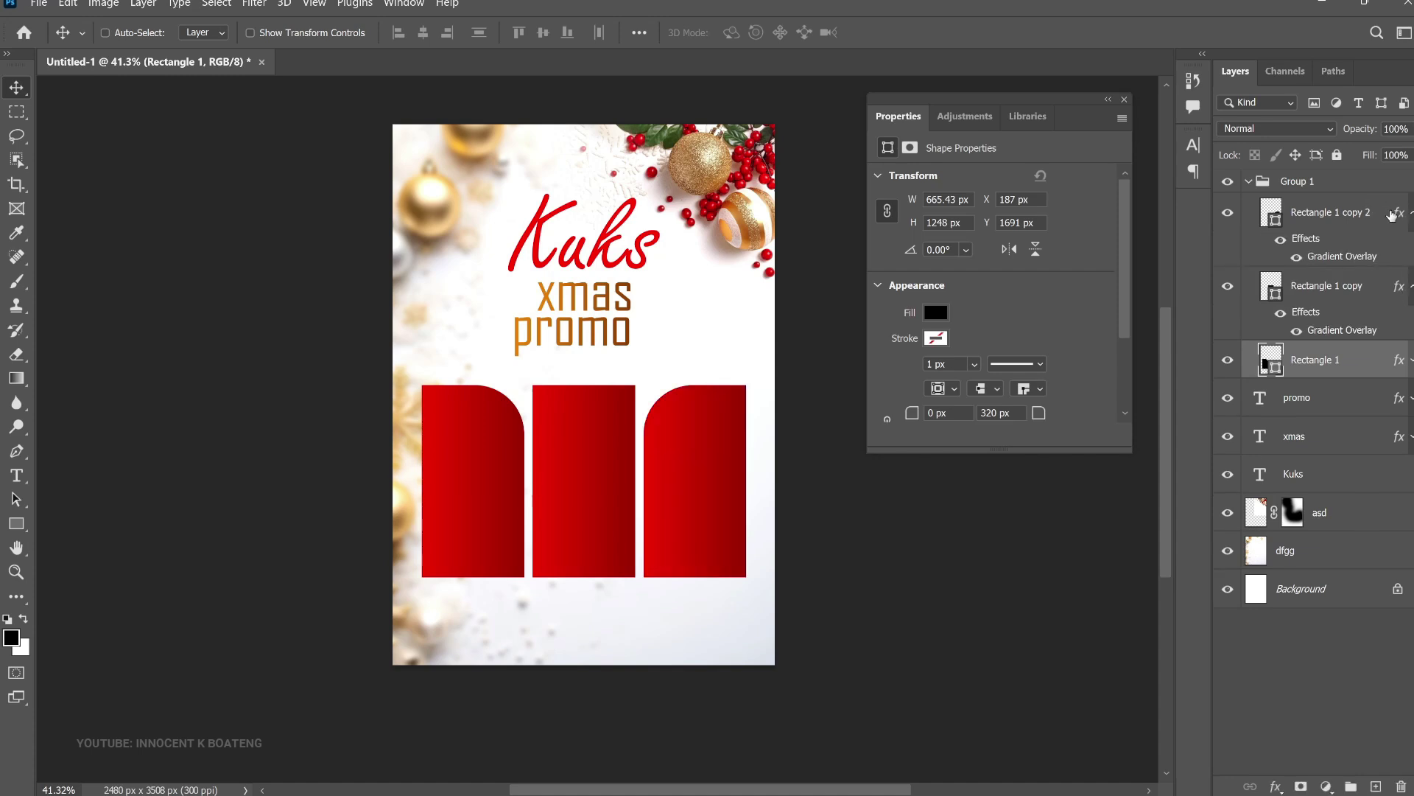
{"action": "left_click", "coordinate": [1409, 213], "text": "alt"}
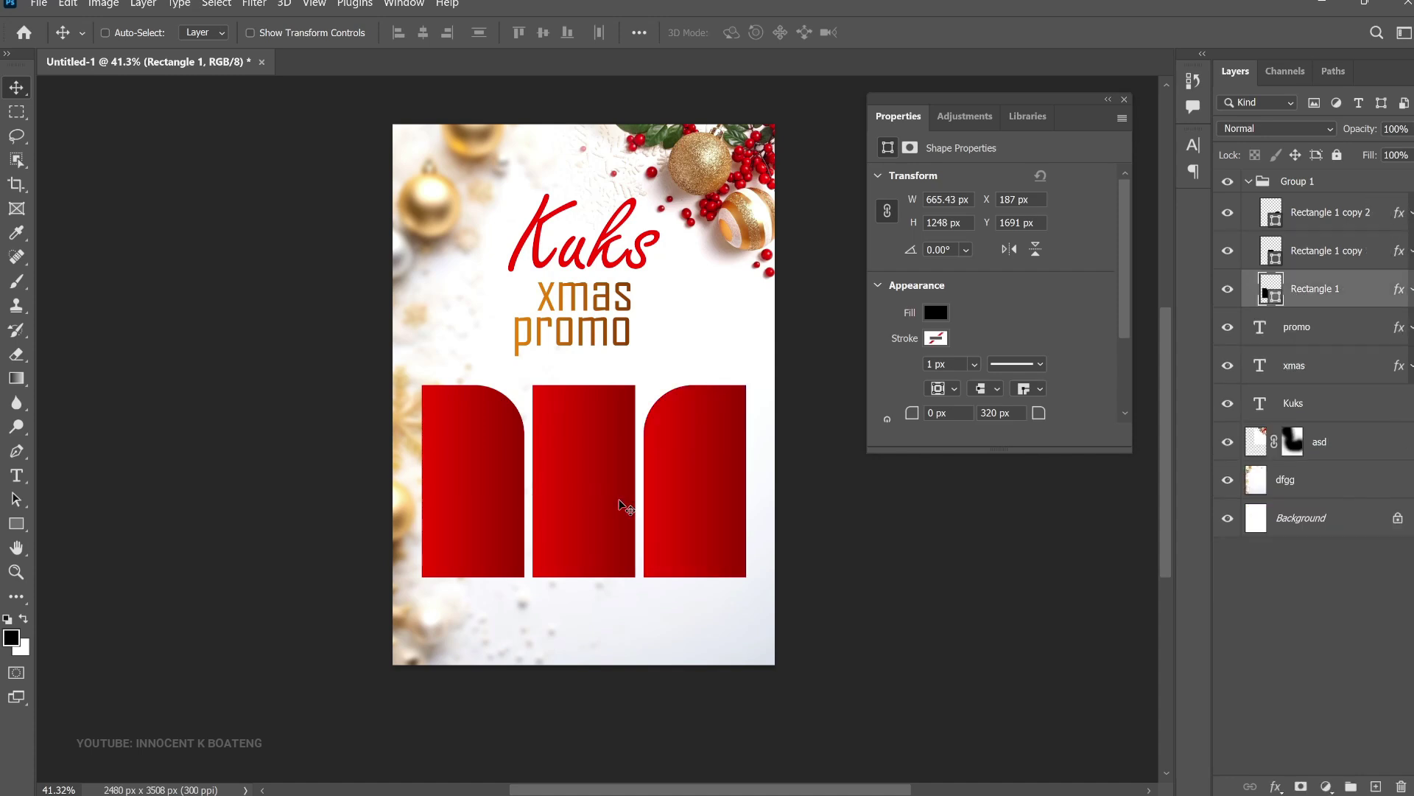
Add the white Freestyle Script text "Merry" over the upper part of the left rectangle
{"action": "left_click", "coordinate": [1310, 214]}
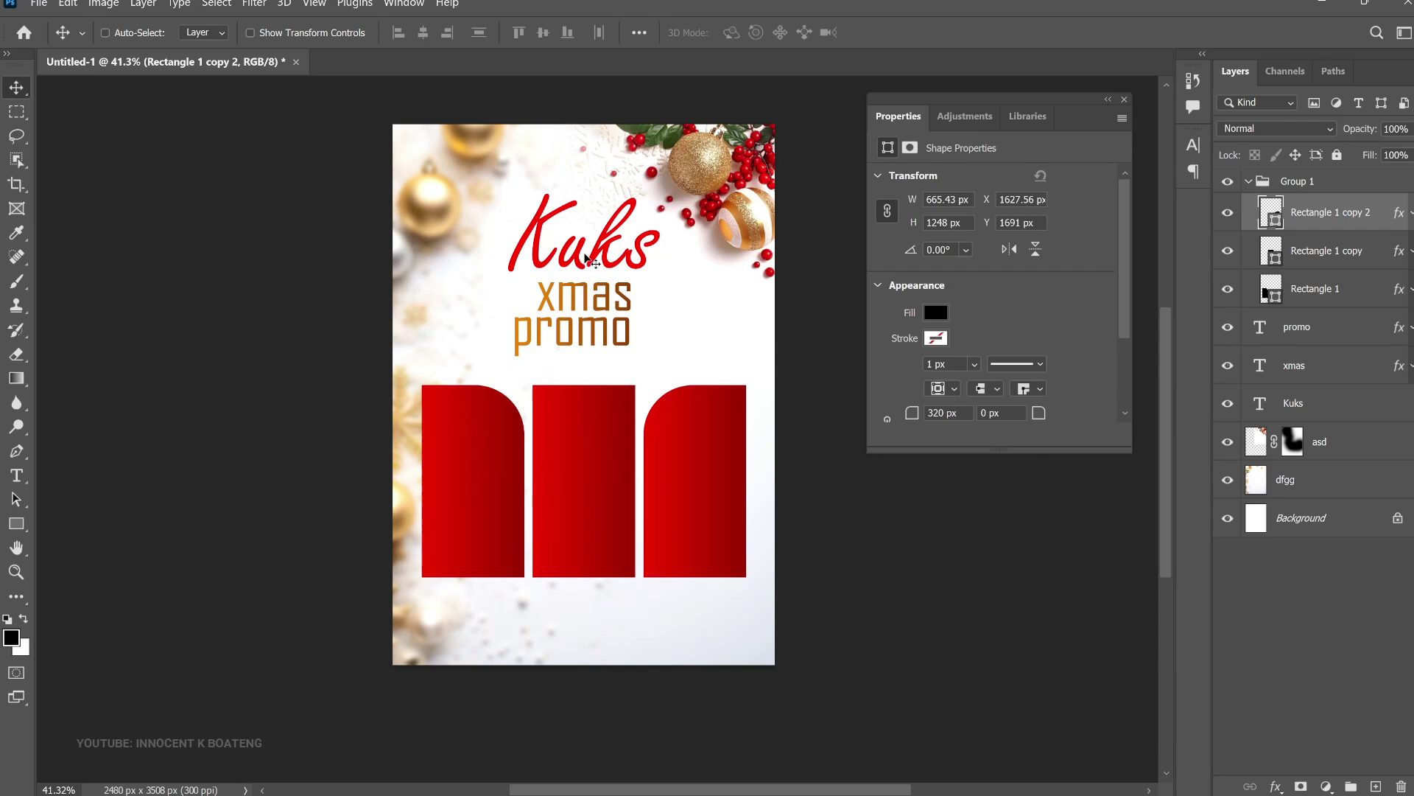
{"action": "key", "text": "t"}
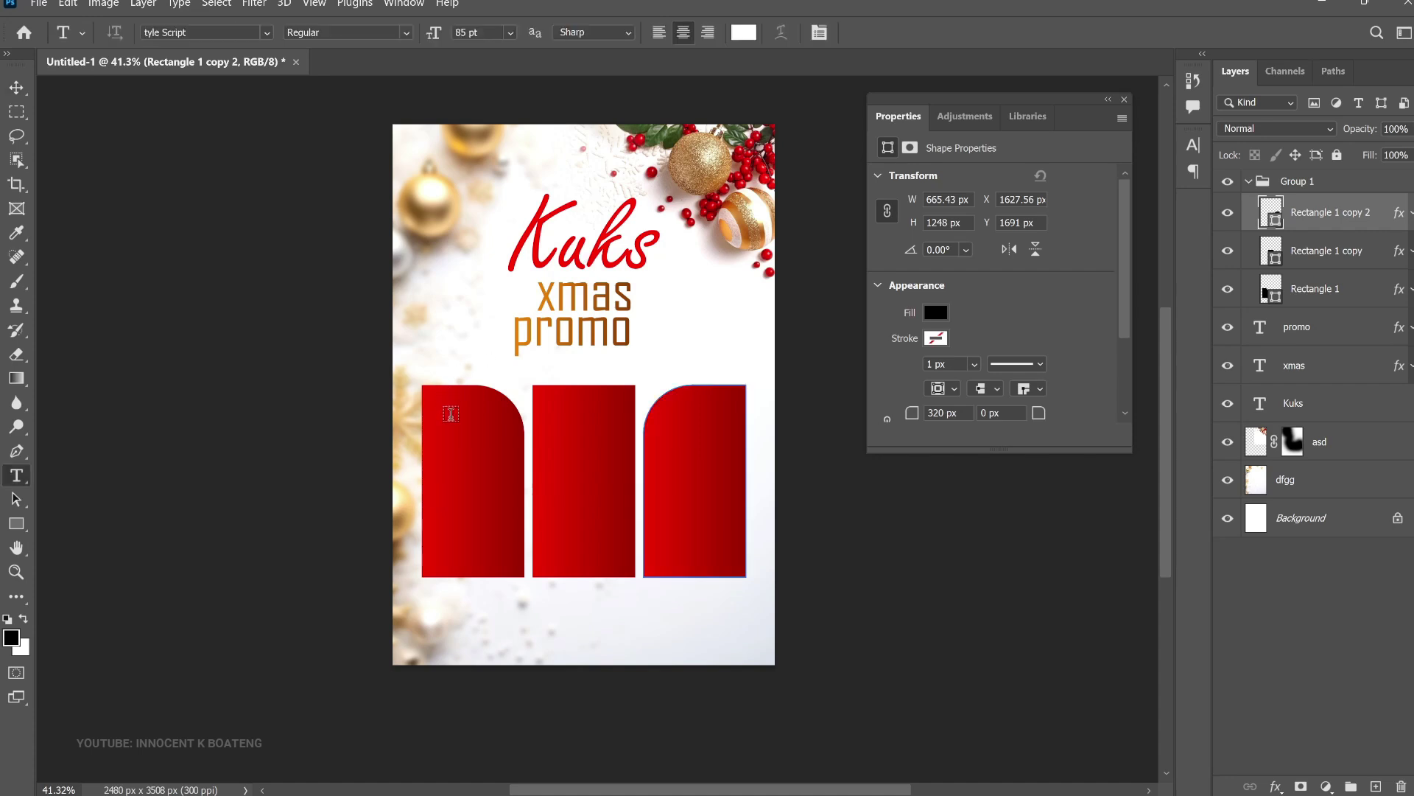
{"action": "left_click", "coordinate": [451, 414]}
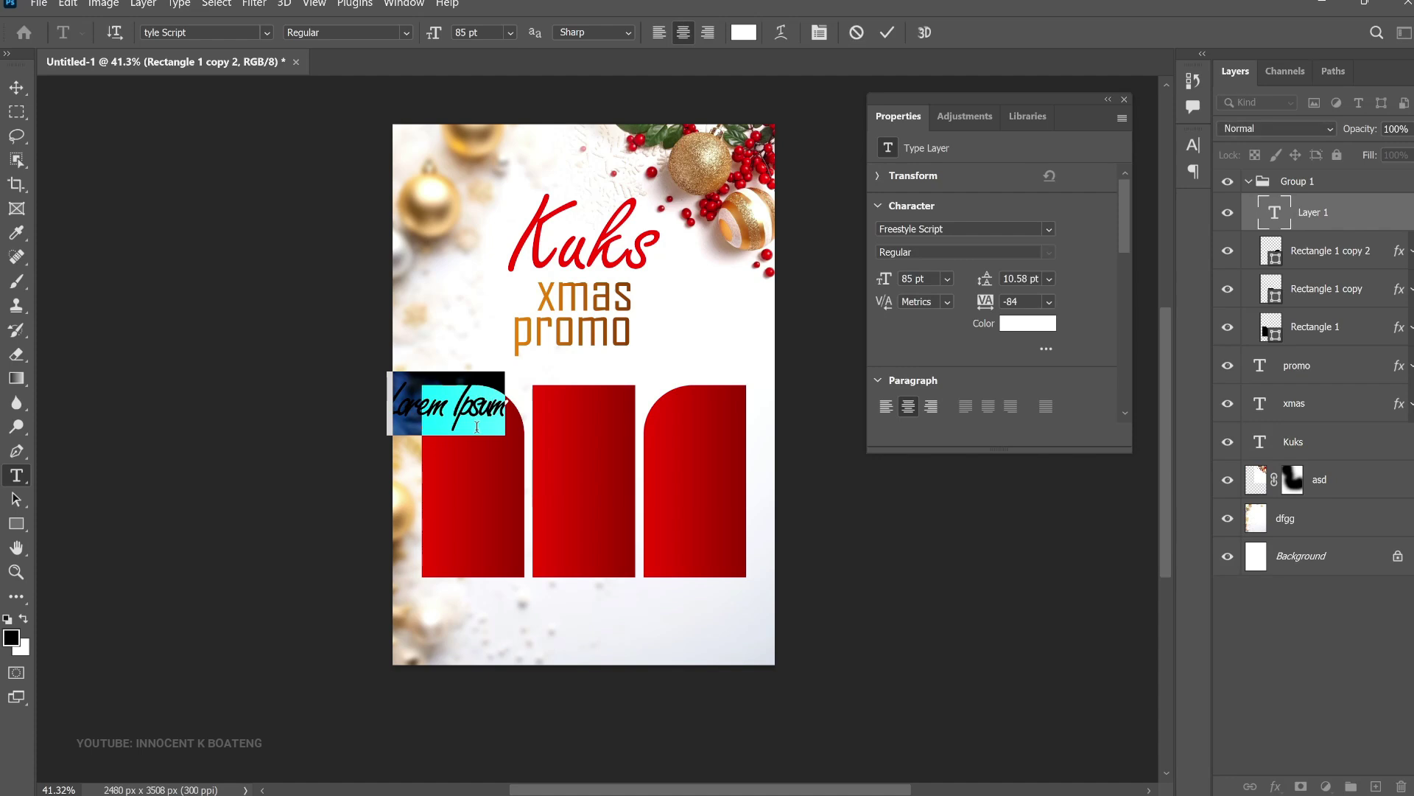
{"action": "type", "text": "Merry"}
{"action": "key", "text": "ctrl+a"}
{"action": "key", "text": "ctrl+Return"}
Scale the "Merry" text proportionally to about 63.23% and place it inside the left rectangle's upper area
{"action": "key", "text": "v"}
{"action": "mouse_move", "coordinate": [460, 410]}
{"action": "left_mouse_down"}
{"action": "mouse_move", "coordinate": [472, 423]}
{"action": "mouse_move", "coordinate": [505, 379]}
{"action": "mouse_move", "coordinate": [479, 400]}
{"action": "left_mouse_up"}
{"action": "key", "text": "ctrl+t"}
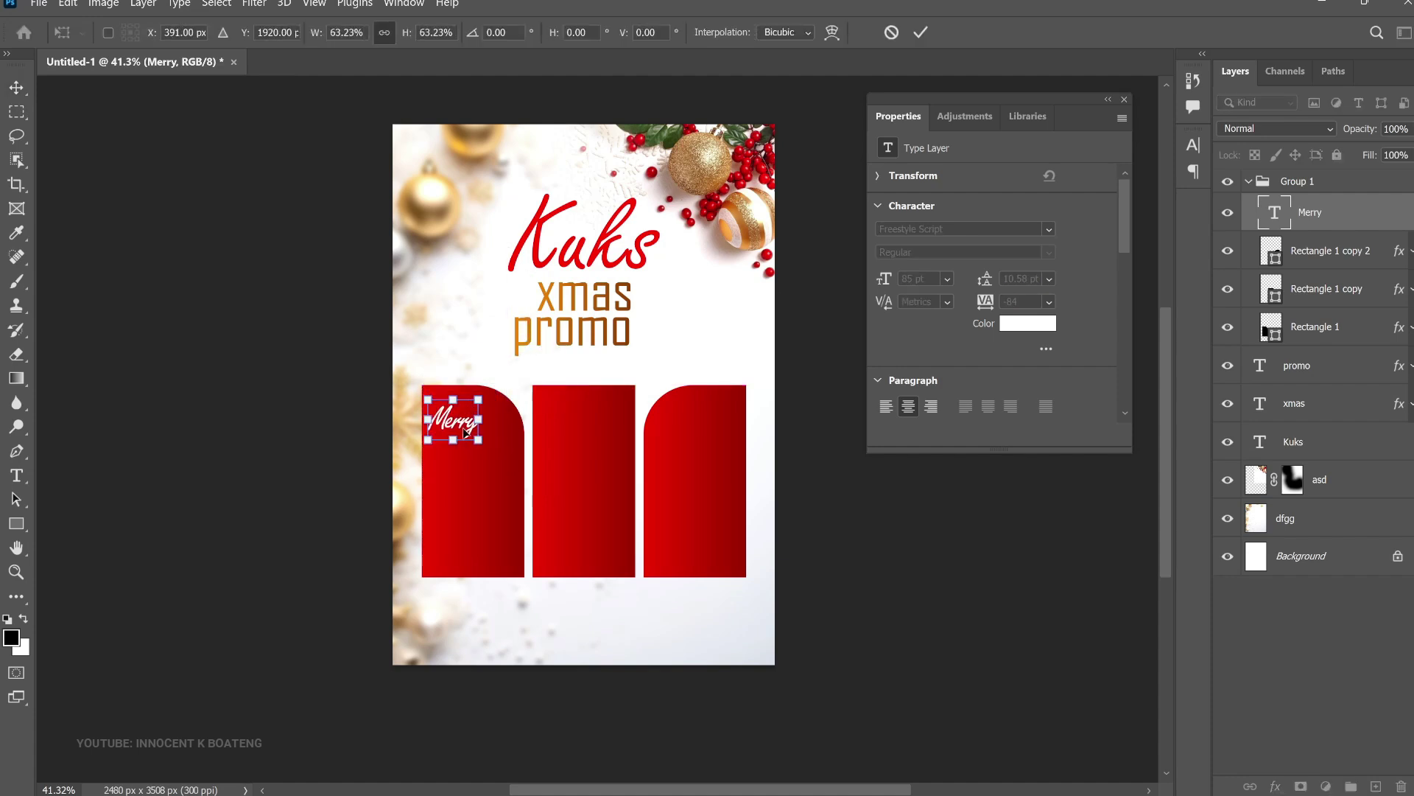
{"action": "key", "text": "Return"}
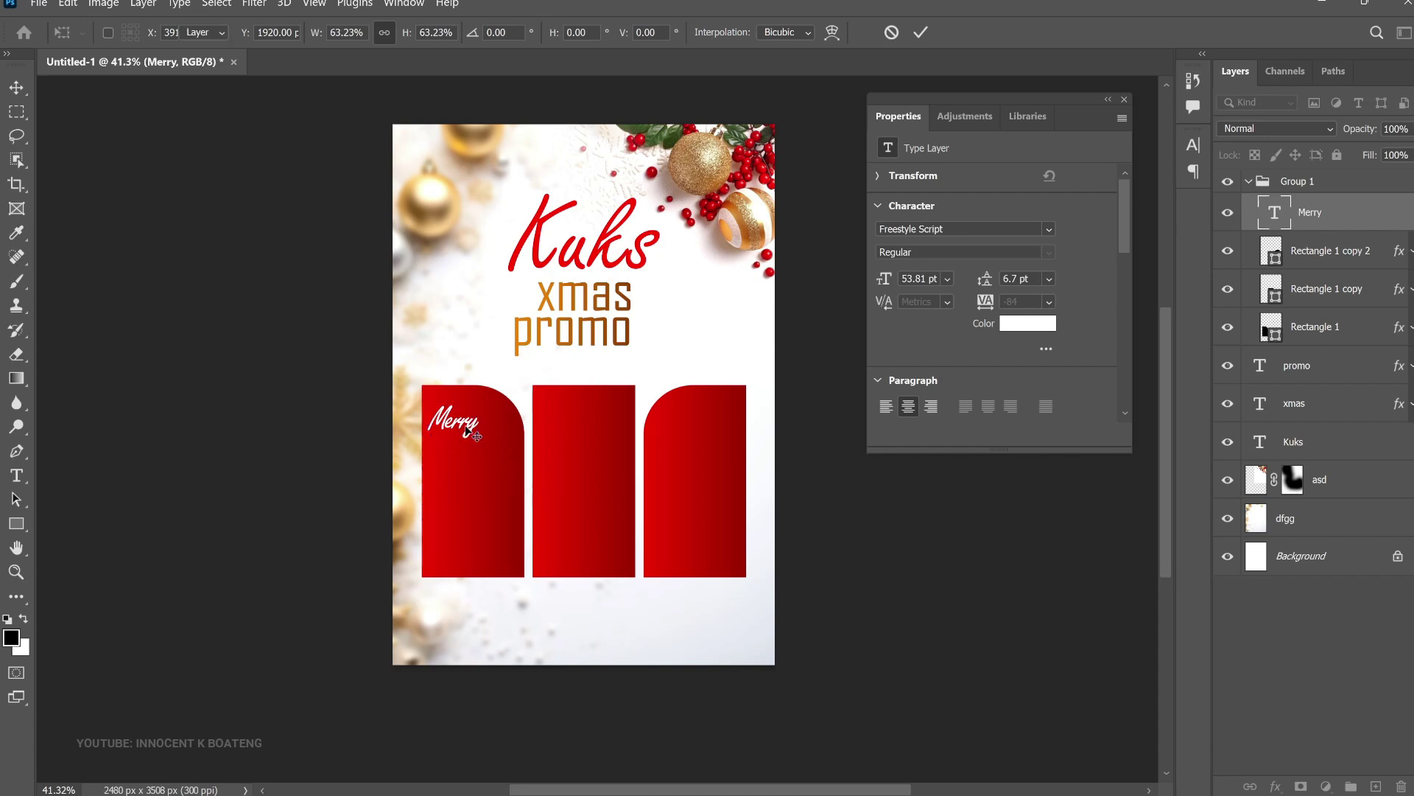
Reposition the "Merry" text near the left rectangle's upper edge, roughly centered across its width
{"action": "key", "text": "z"}
{"action": "left_click", "coordinate": [479, 426]}
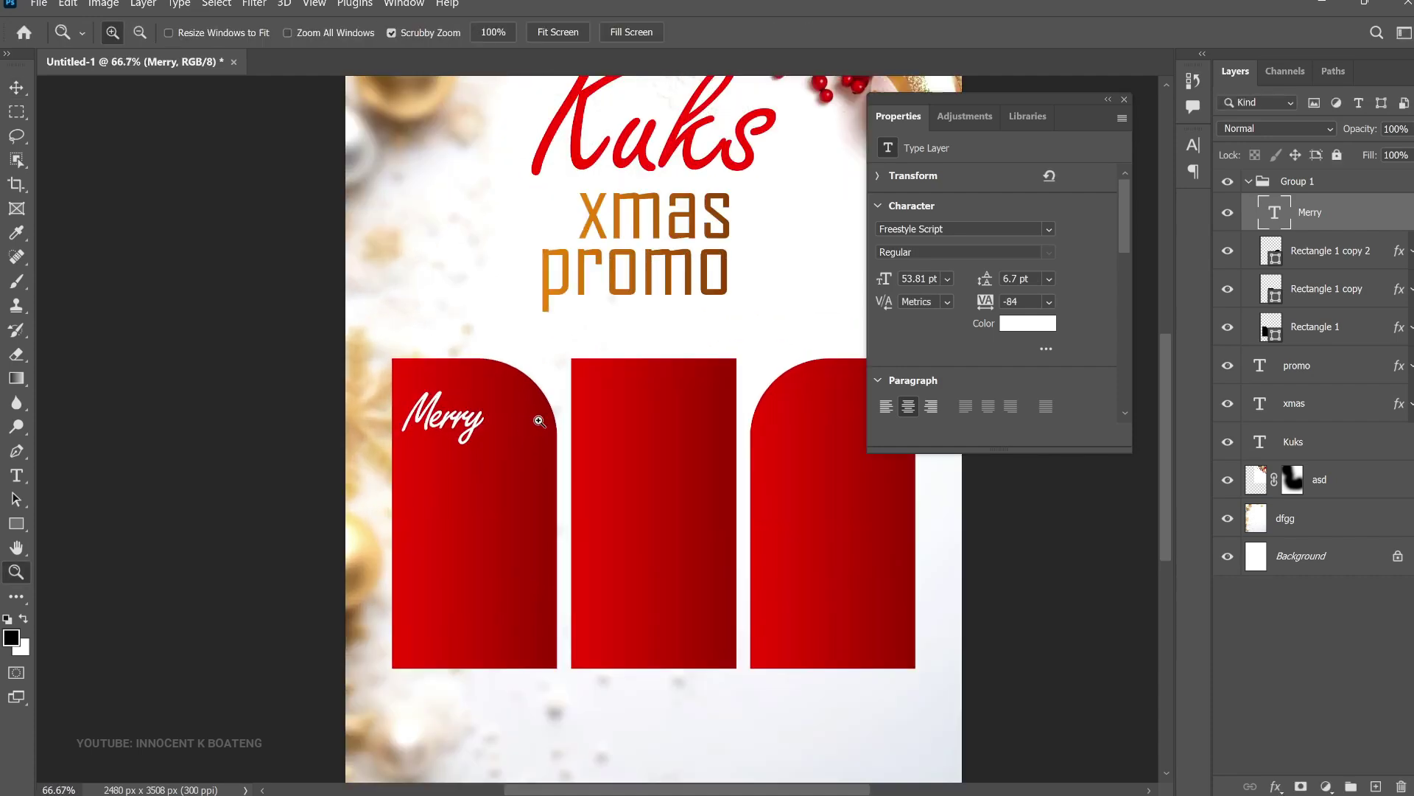
{"action": "left_click", "coordinate": [505, 435]}
{"action": "key", "text": "v"}
{"action": "left_click_drag", "start_coordinate": [493, 402], "coordinate": [489, 410]}
{"action": "key", "text": "Up"}
{"action": "key", "text": "Up"}
{"action": "key", "text": "Up"}
{"action": "key", "text": "Up"}
{"action": "key", "text": "Up"}
{"action": "key", "text": "Up"}
{"action": "key", "text": "Up"}
{"action": "key", "text": "Up"}
Duplicate the "Merry" text onto the middle rectangle at the same height and change the copy to "Smile"
{"action": "key", "text": "ctrl+j"}
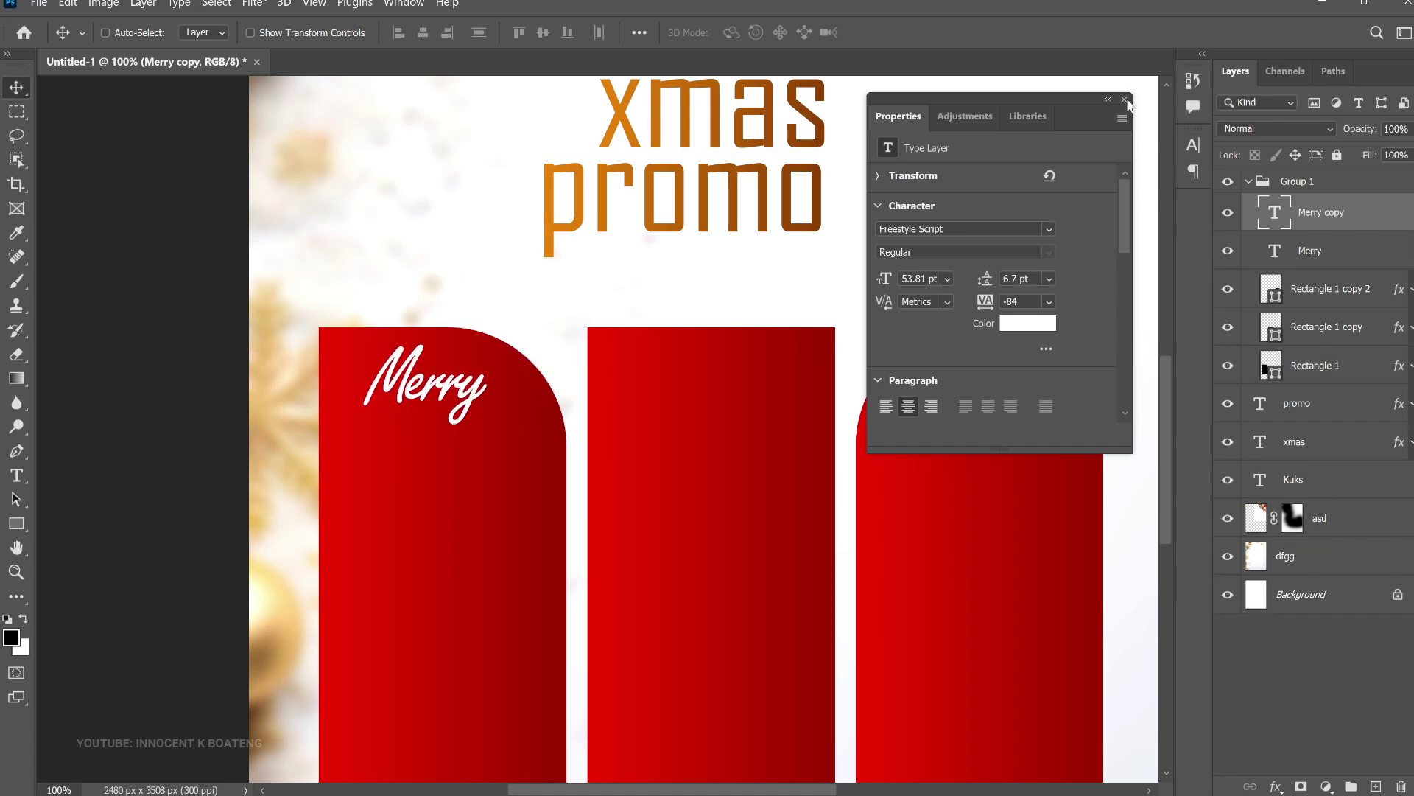
{"action": "left_click", "coordinate": [1124, 100]}
{"action": "left_click_drag", "start_coordinate": [495, 376], "coordinate": [723, 368]}
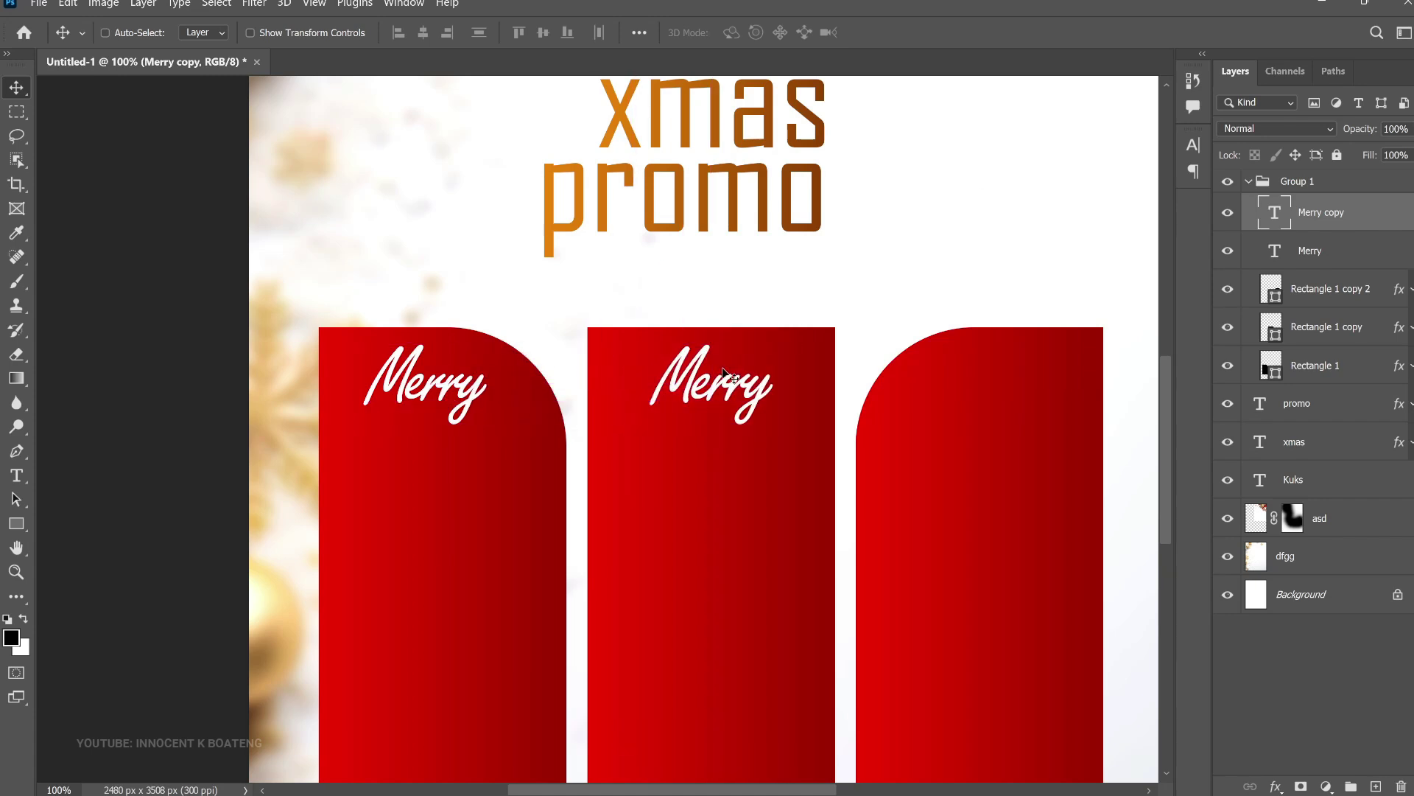
{"action": "double_click", "coordinate": [725, 372]}
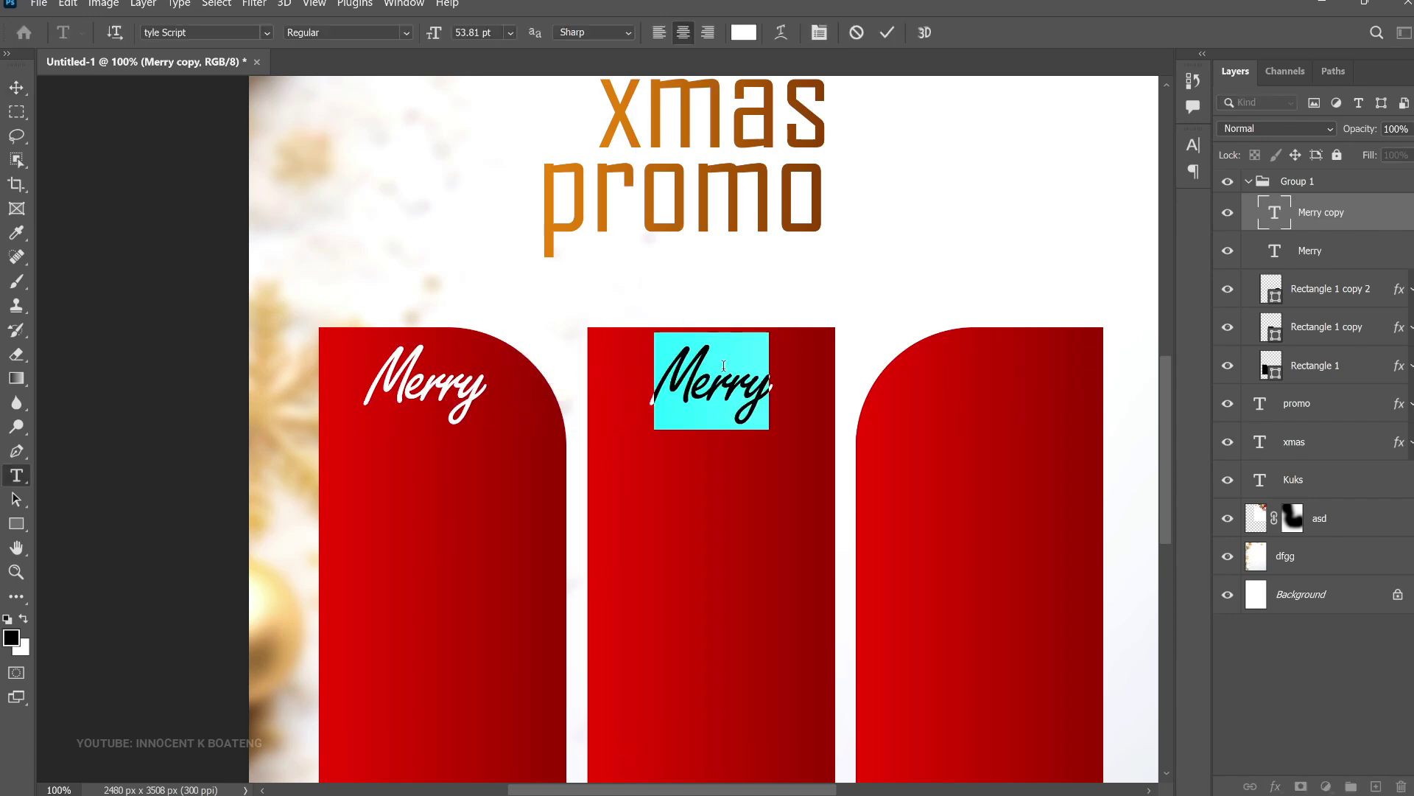
{"action": "type", "text": "Smile"}
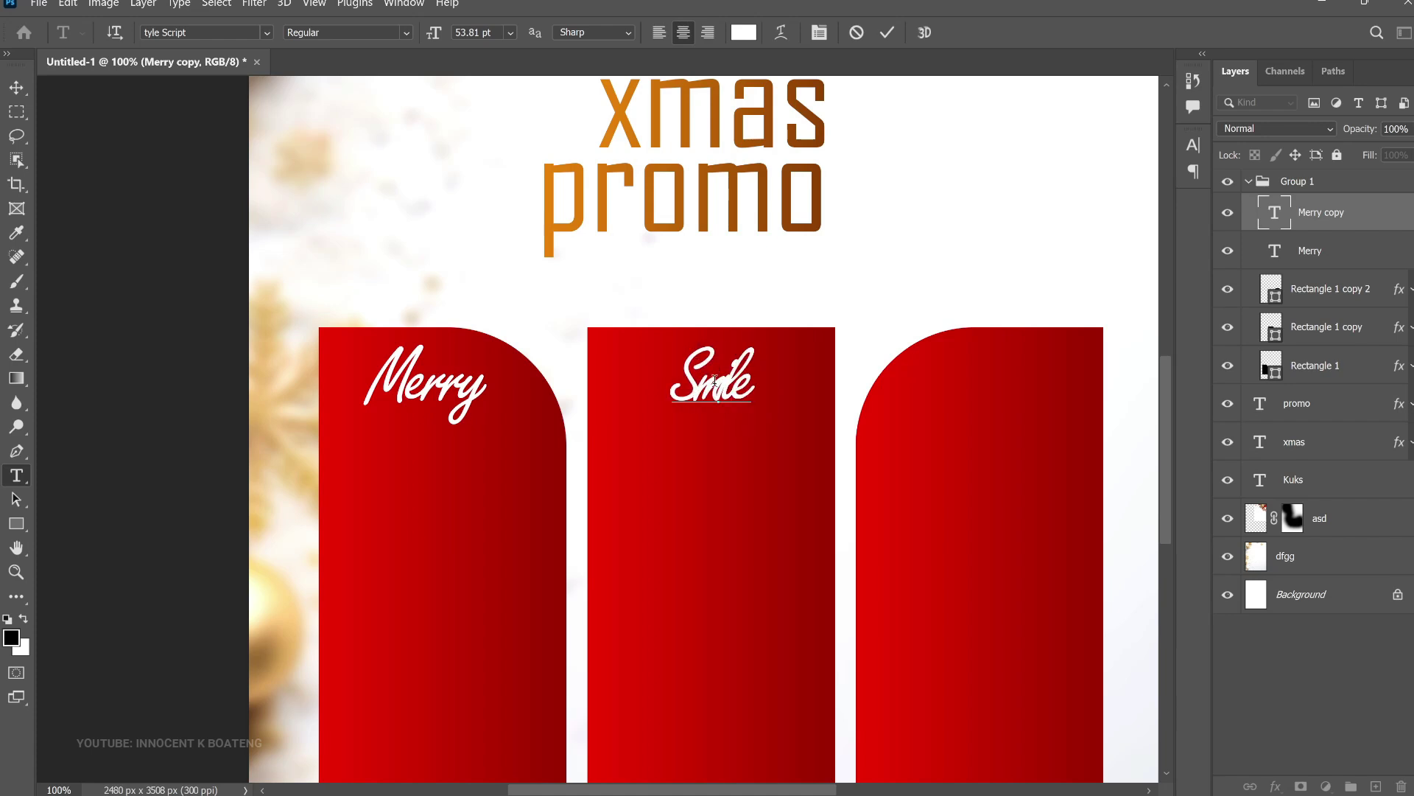
Set the tracking of the "Smile" text to -20 and commit the edit
{"action": "key", "text": "ctrl+a"}
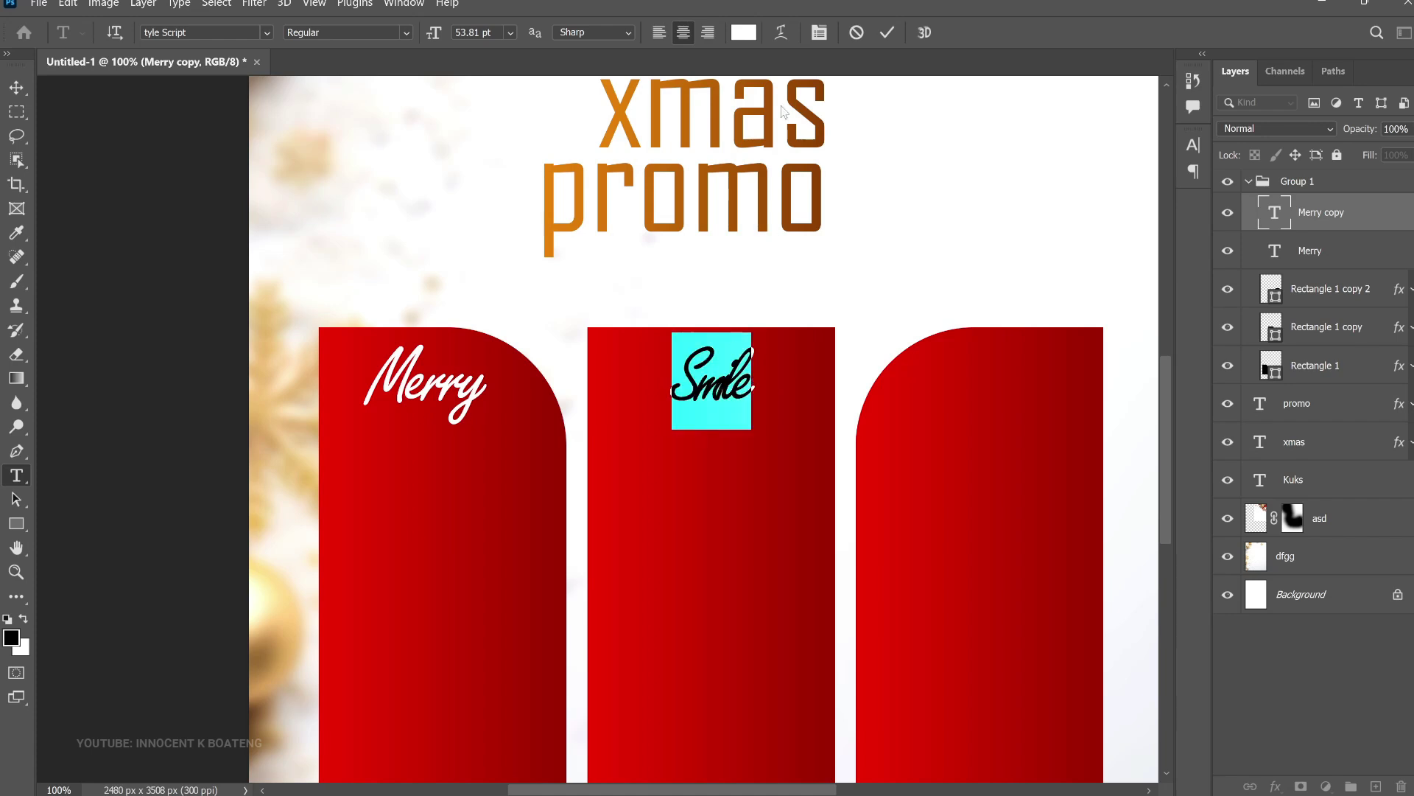
{"action": "left_click", "coordinate": [819, 33]}
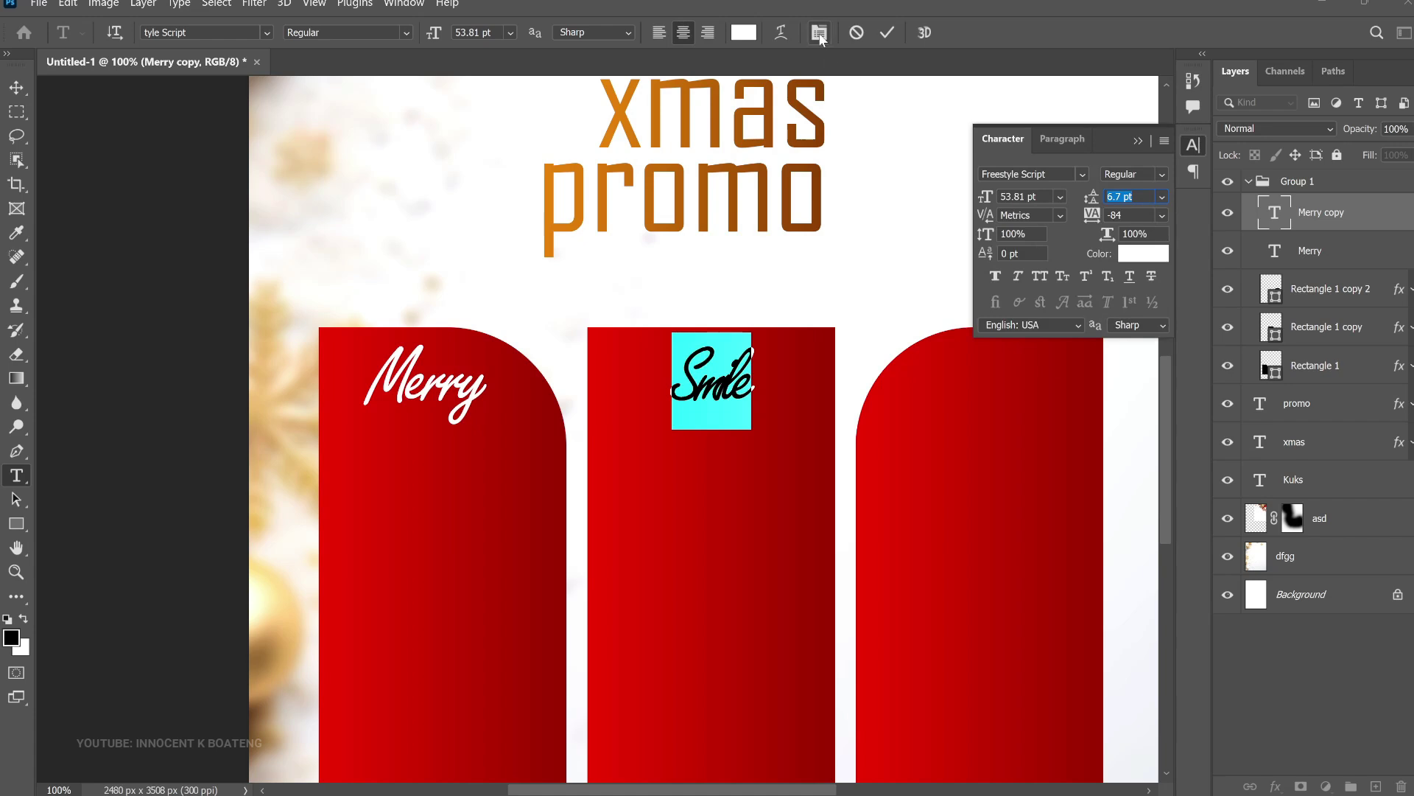
{"action": "left_click", "coordinate": [819, 32]}
{"action": "left_click", "coordinate": [819, 33]}
{"action": "left_click", "coordinate": [1102, 214]}
{"action": "key", "text": "BackSpace"}
{"action": "type", "text": "20"}
{"action": "key", "text": "Return"}
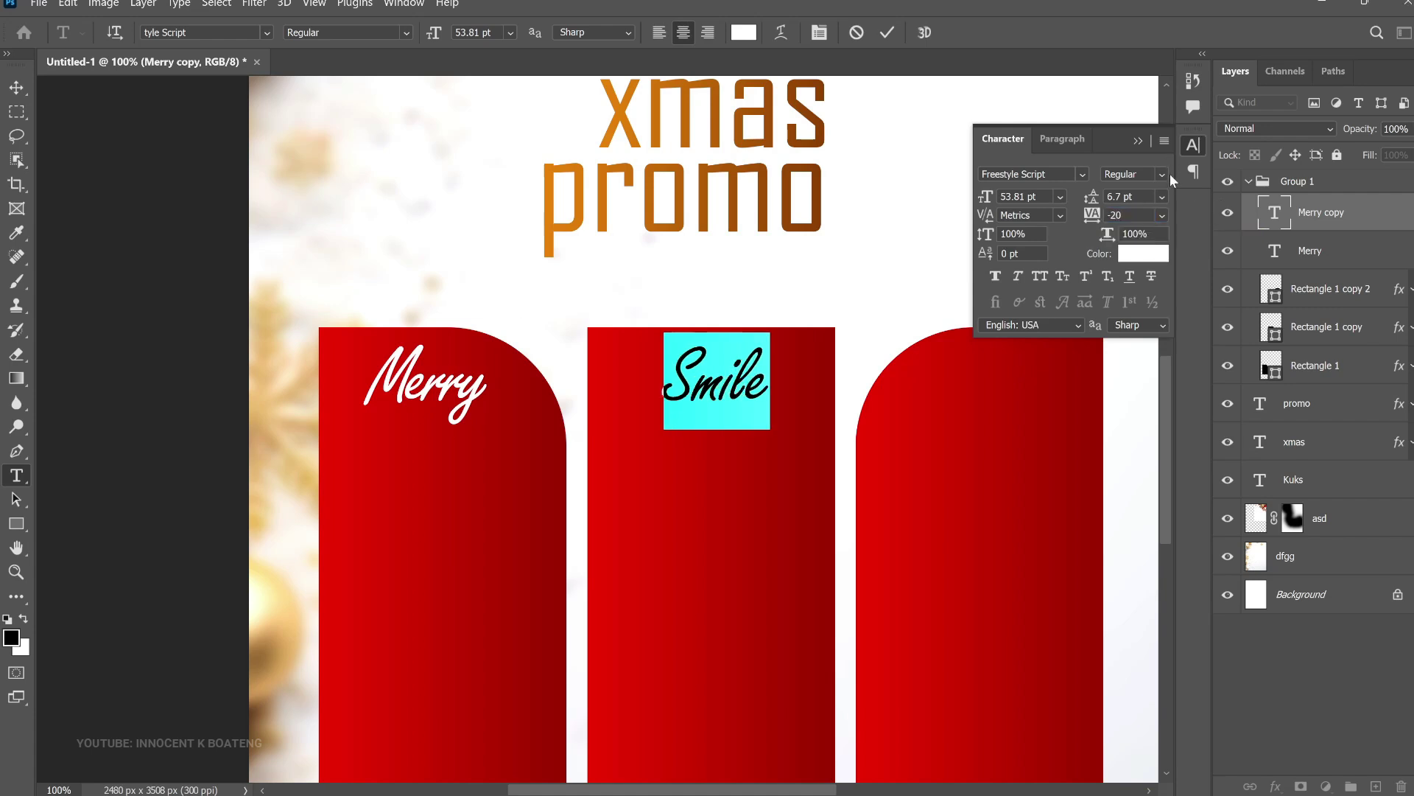
{"action": "left_click", "coordinate": [888, 32]}
Try a tracking of -20 on the "Merry" text
{"action": "double_click", "coordinate": [435, 398]}
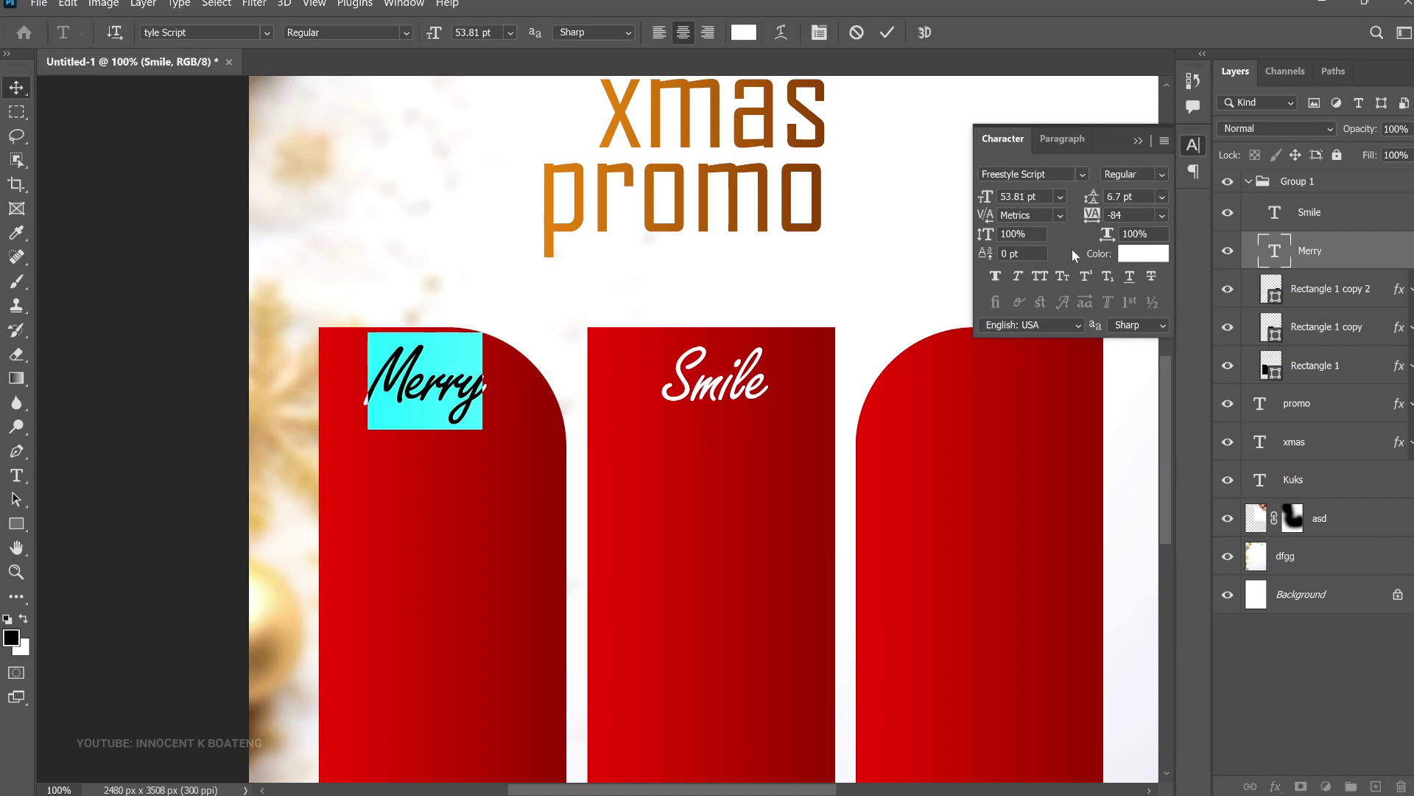
{"action": "left_click", "coordinate": [1091, 218]}
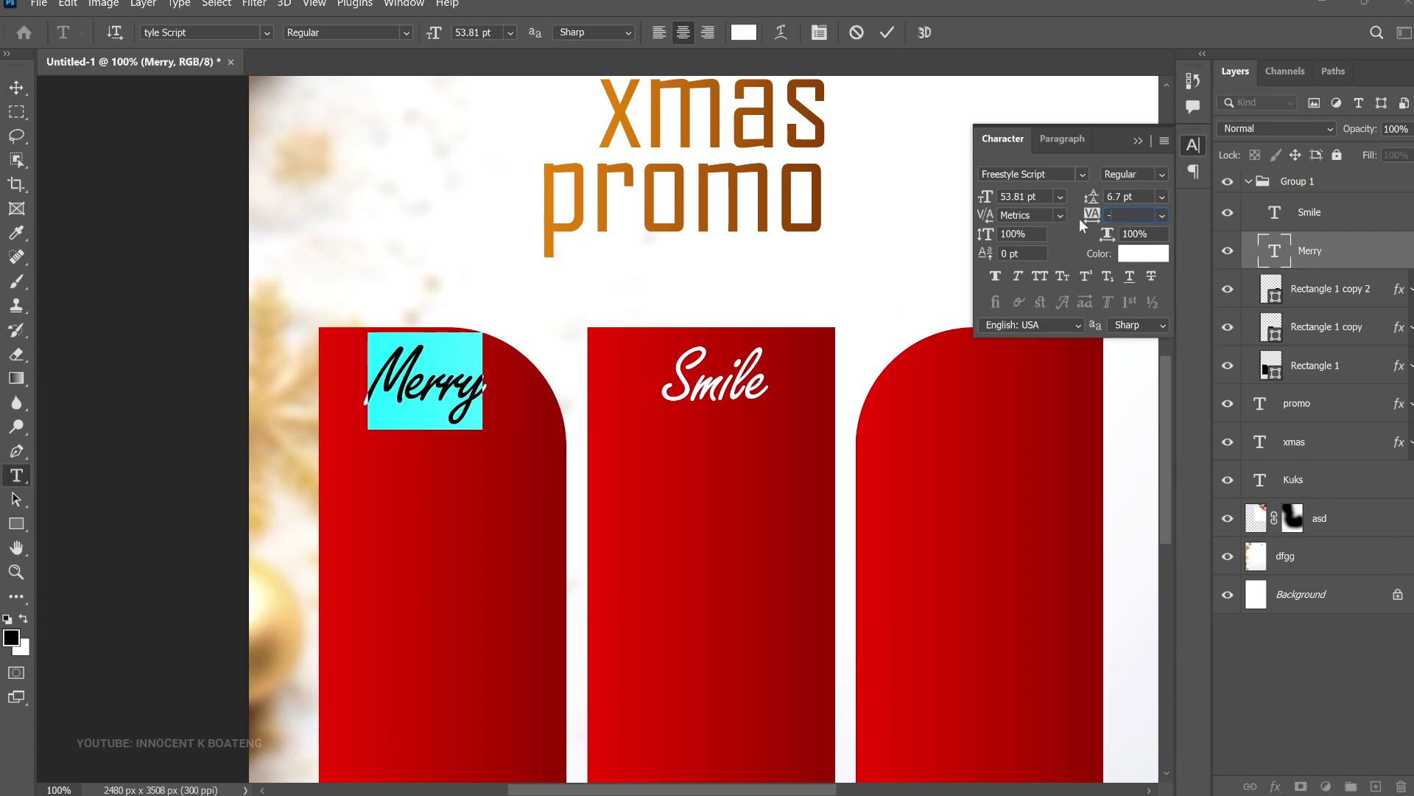
{"action": "type", "text": "-20"}
{"action": "key", "text": "Return"}
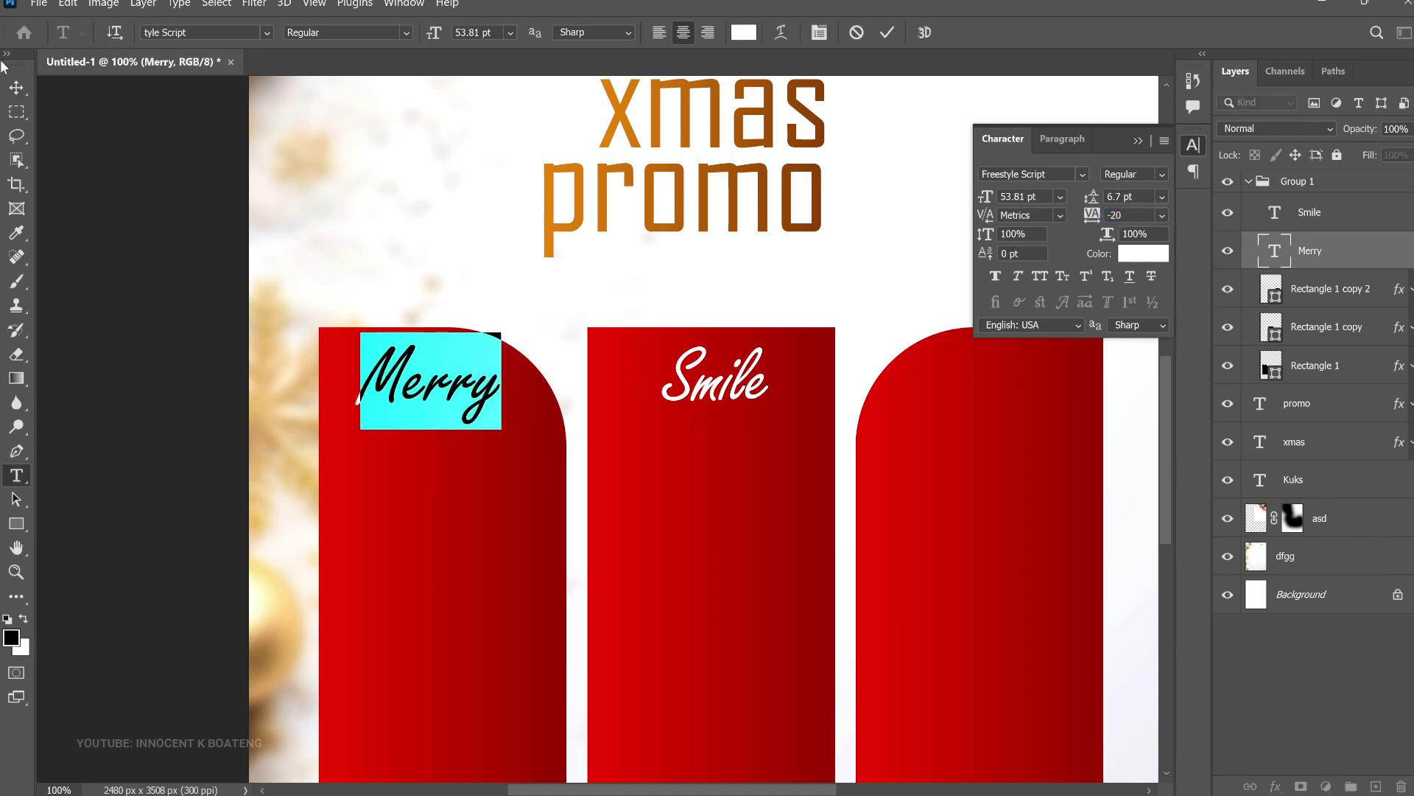
{"action": "left_click", "coordinate": [16, 87]}
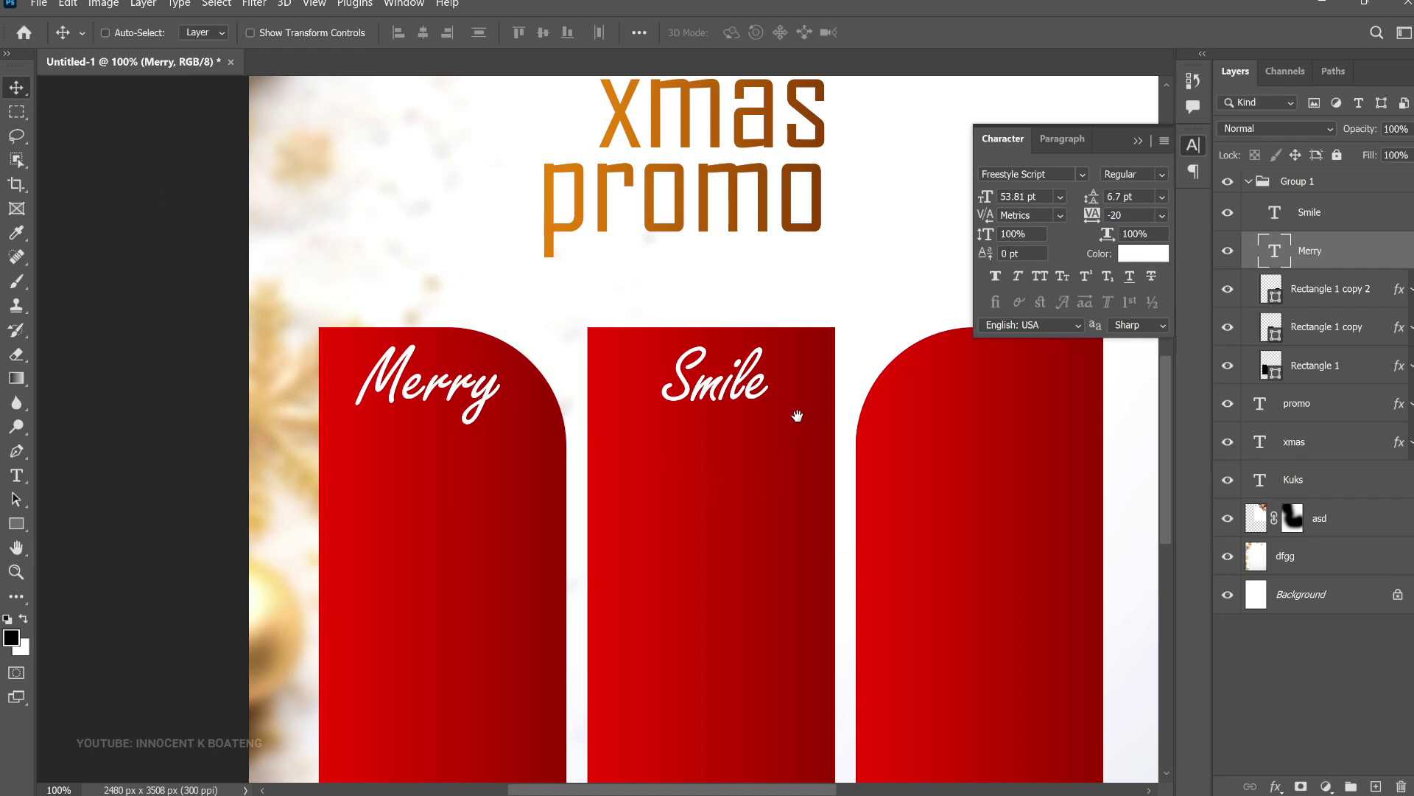
Return the tracking of the "Merry" text to -84
{"action": "left_click_drag", "start_coordinate": [796, 410], "coordinate": [584, 415]}
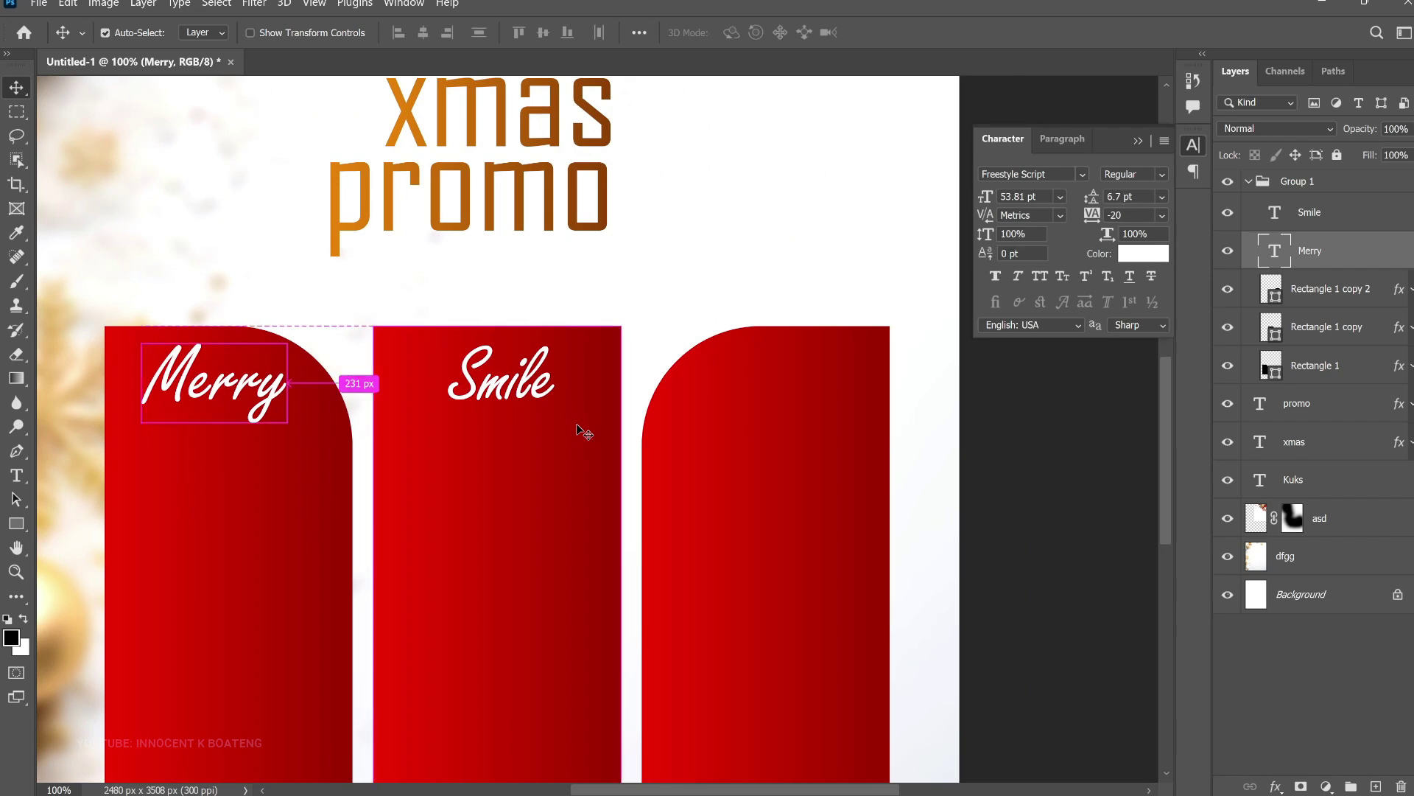
{"action": "type", "text": "-84"}
{"action": "key", "text": "Return"}
Duplicate the "Merry" text onto the right rectangle and change the copy to "Albright"
{"action": "right_click", "coordinate": [218, 388]}
{"action": "left_click", "coordinate": [281, 409]}
{"action": "key", "text": "ctrl"}
{"action": "left_click_drag", "start_coordinate": [283, 412], "coordinate": [882, 378]}
{"action": "double_click", "coordinate": [800, 380]}
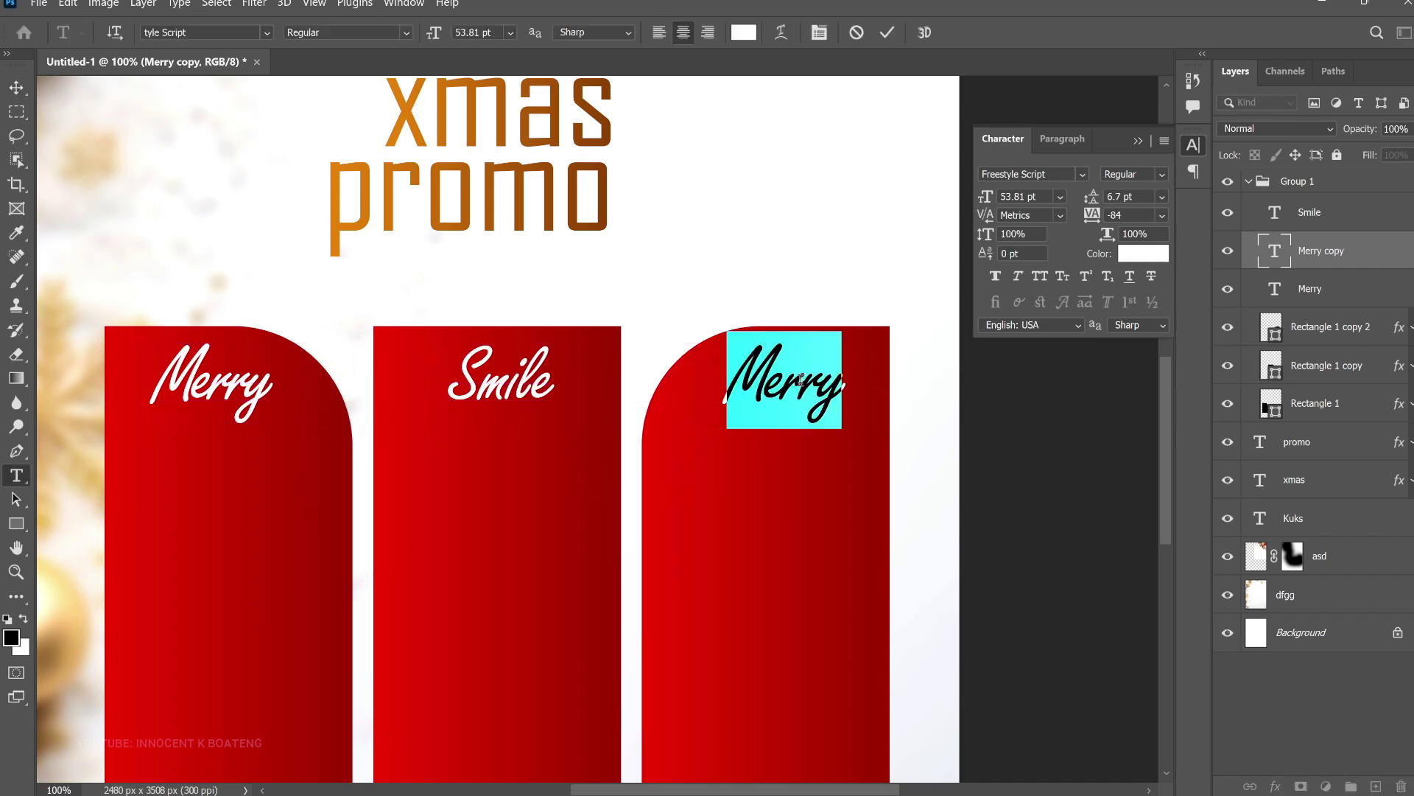
{"action": "type", "text": "Albright"}
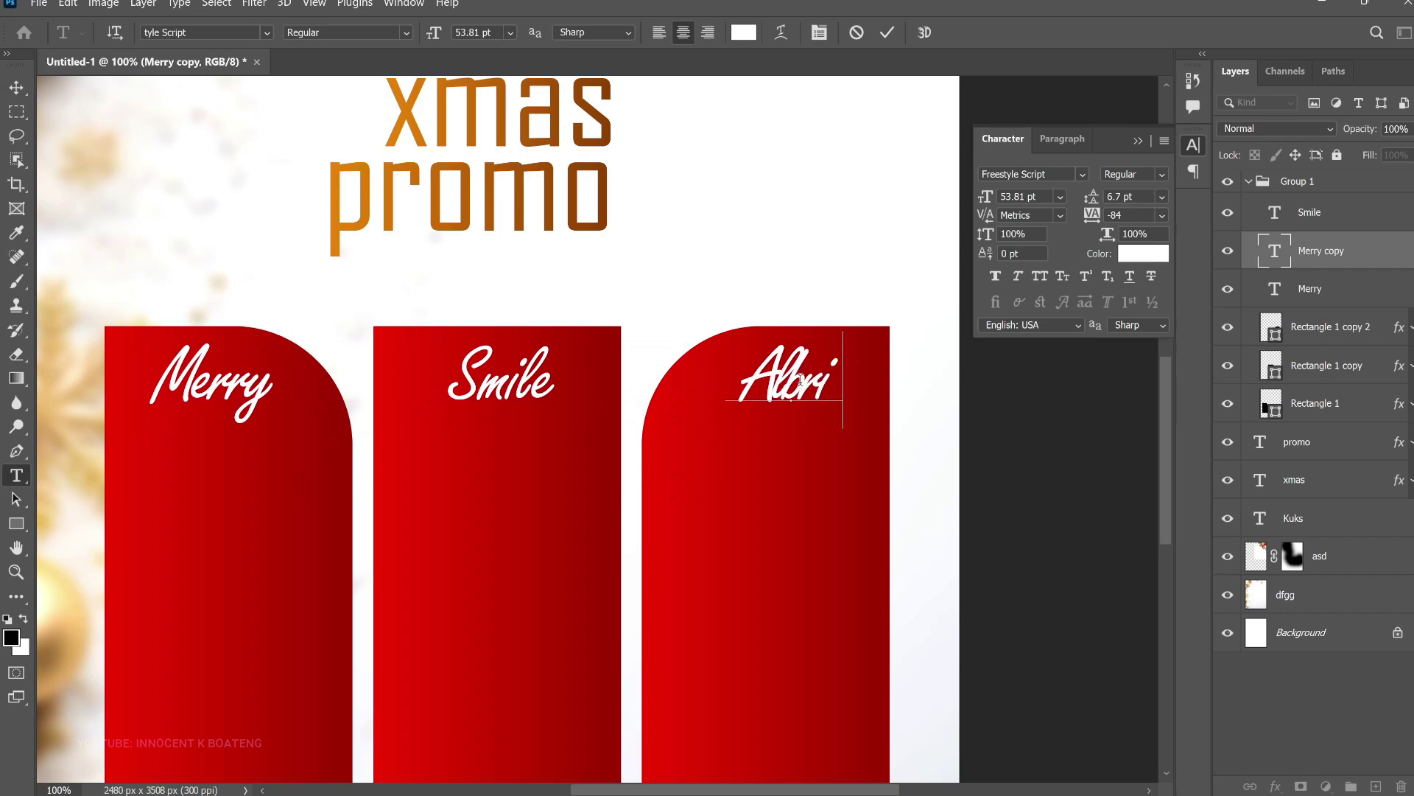
Try a tracking of -20 on the whole "Albright" text, and set it to -40
{"action": "key", "text": "ctrl+a"}
{"action": "left_click", "coordinate": [1132, 214]}
{"action": "type", "text": "-20"}
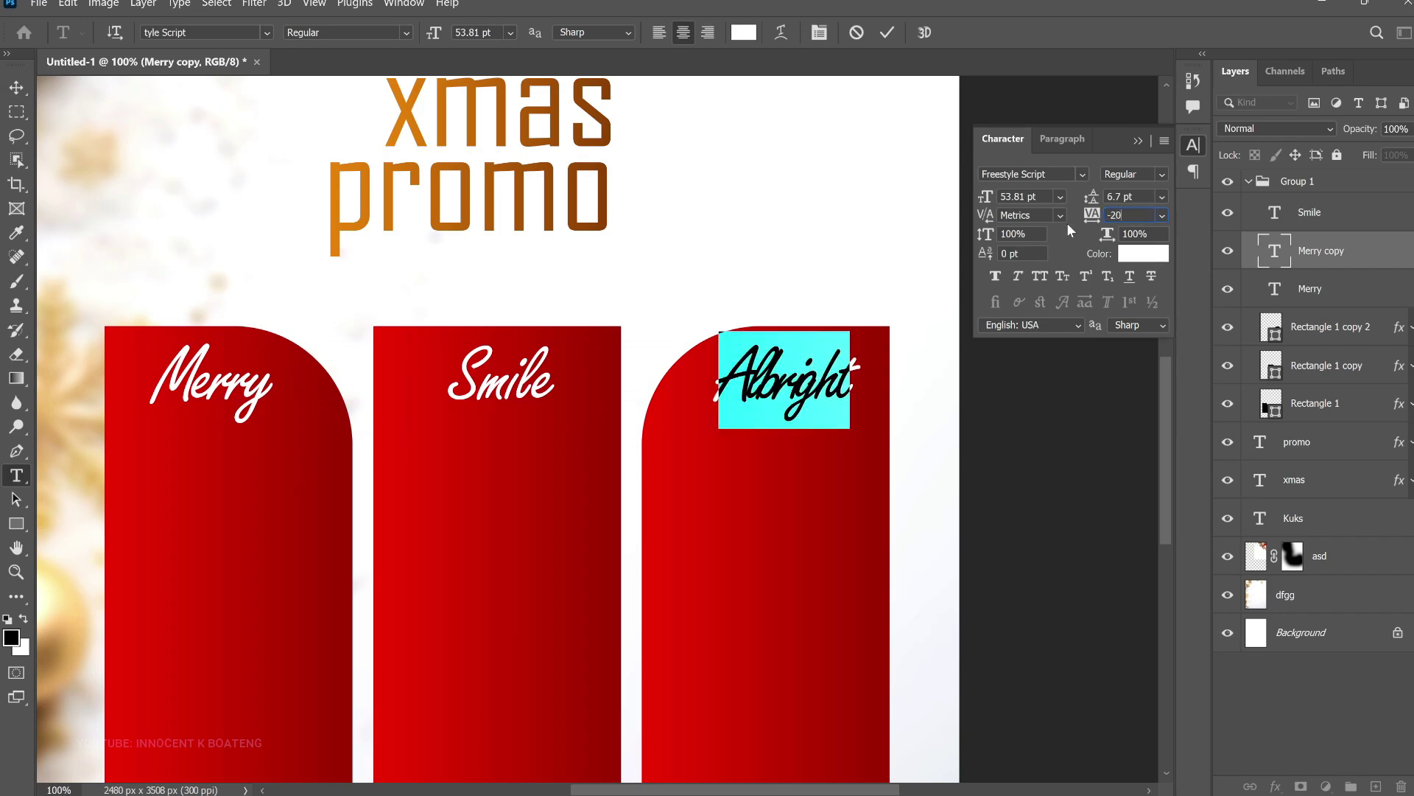
{"action": "key", "text": "Return"}
{"action": "left_click", "coordinate": [1127, 215]}
{"action": "type", "text": "-"}
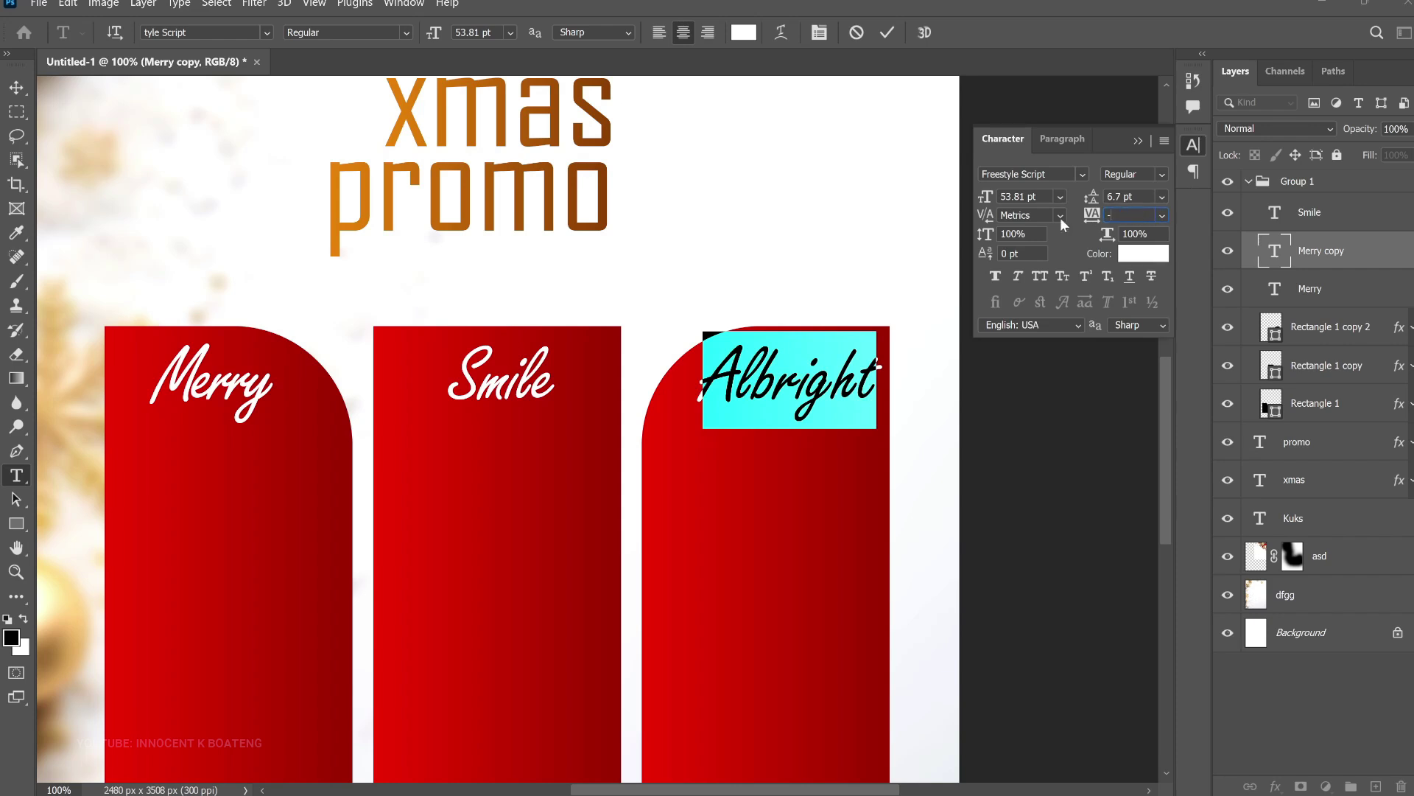
{"action": "type", "text": "40"}
{"action": "key", "text": "Return"}
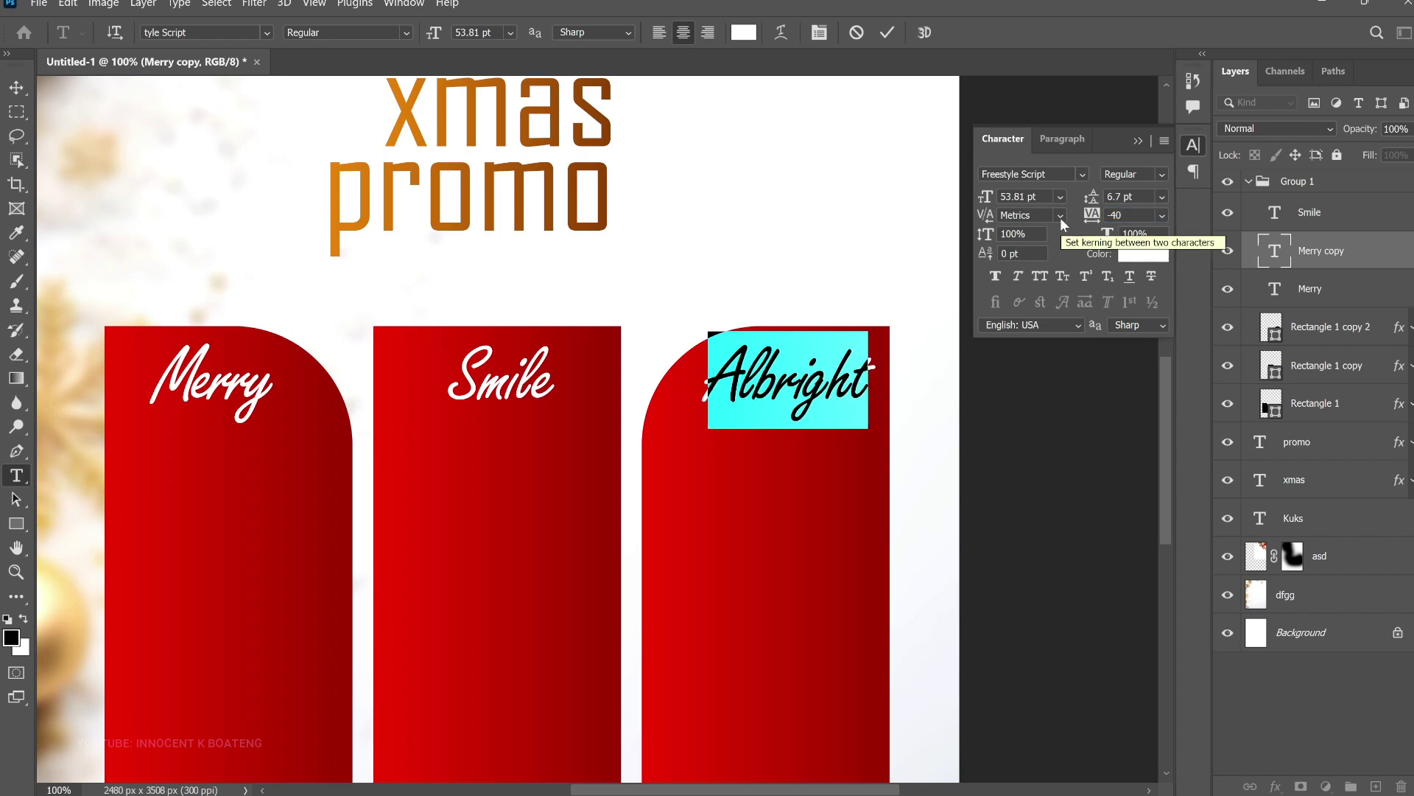
Set the tracking of the "Smile" text to -40 and commit the edit
{"action": "left_click", "coordinate": [16, 87]}
{"action": "double_click", "coordinate": [501, 375]}
{"action": "left_click", "coordinate": [766, 440]}
Draw a rectangle about 464 by 119 px just below the "Merry" title on the first red frame
{"action": "scroll", "coordinate": [766, 420], "scroll_direction": "down", "scroll_amount": 2}
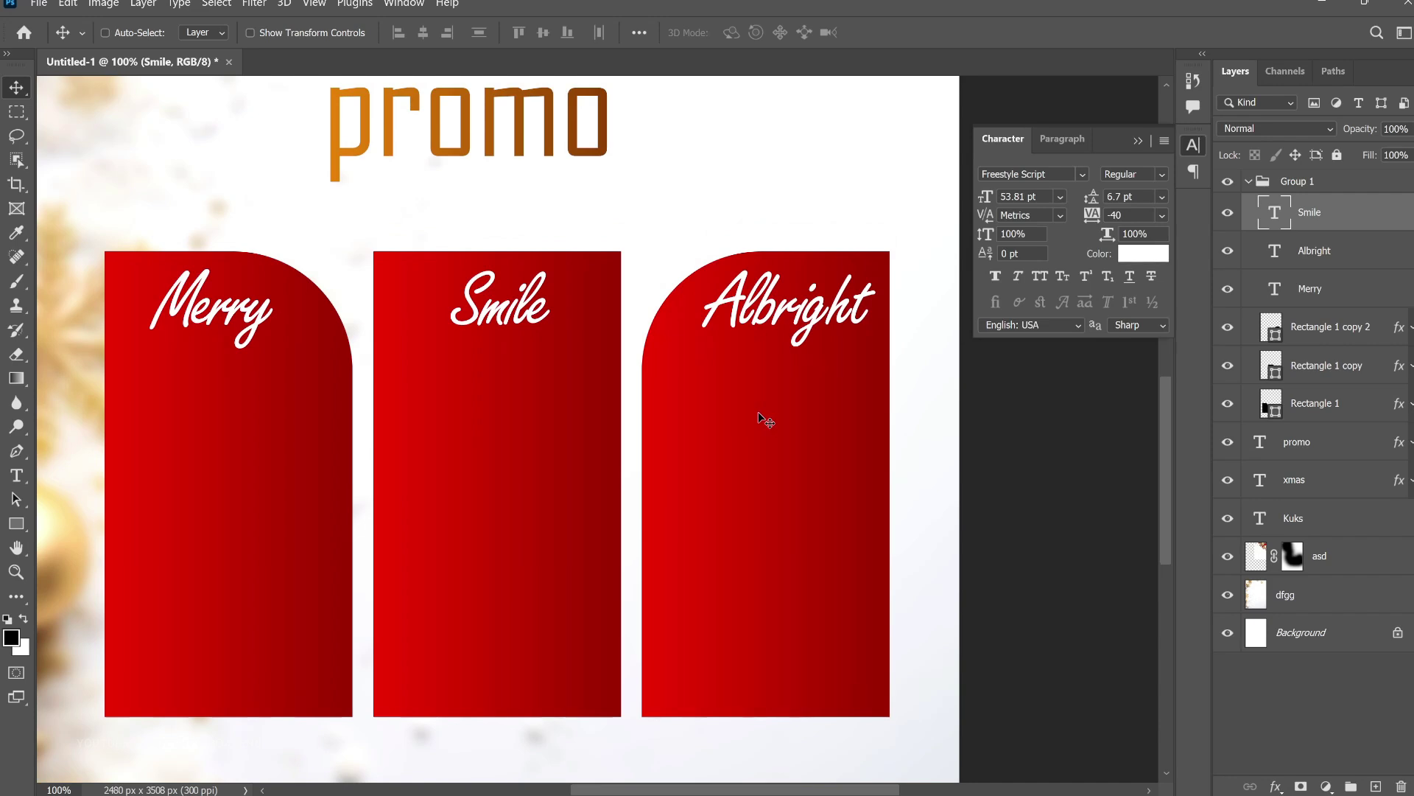
{"action": "scroll", "coordinate": [262, 433], "scroll_direction": "down", "scroll_amount": 2}
{"action": "scroll", "coordinate": [263, 436], "scroll_direction": "up", "scroll_amount": 1}
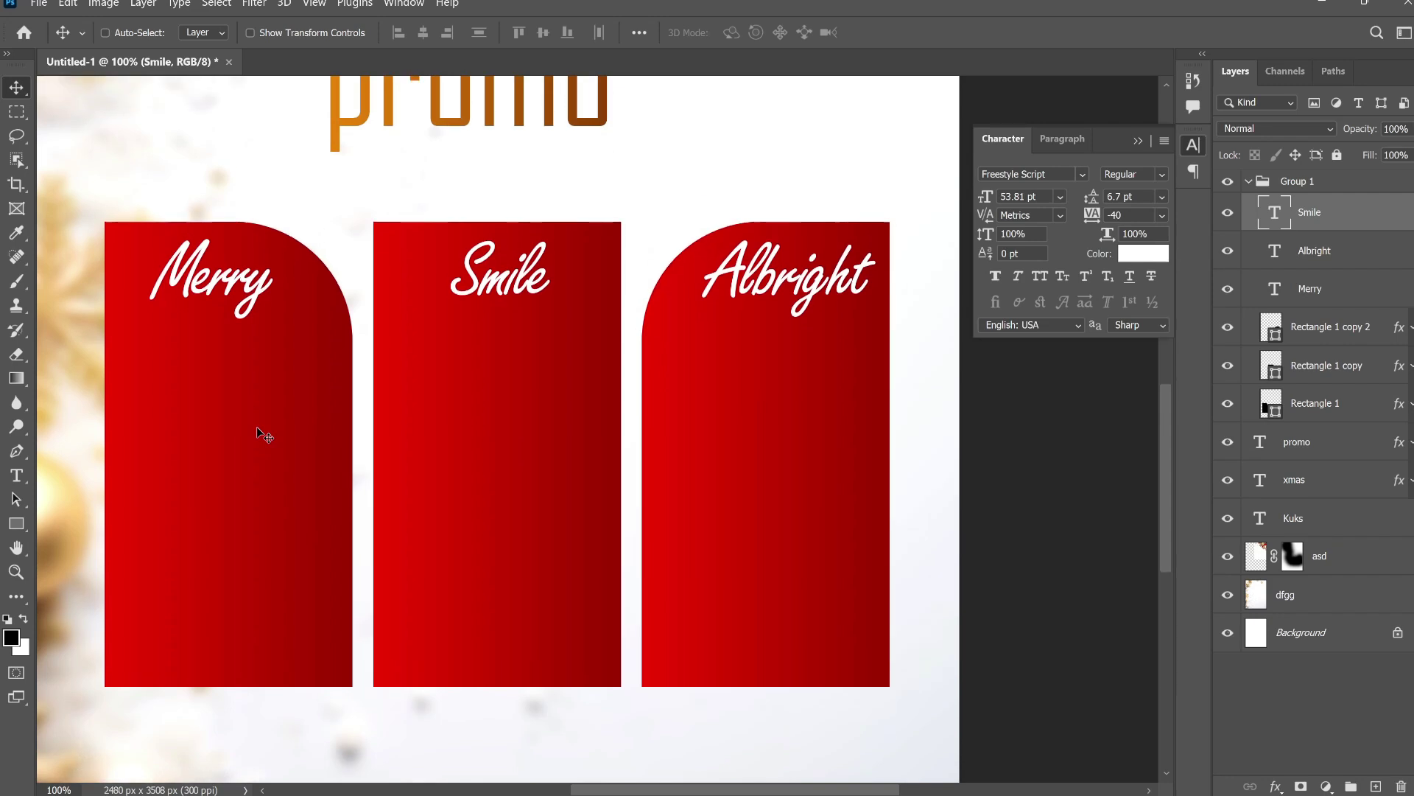
{"action": "scroll", "coordinate": [264, 435], "scroll_direction": "up", "scroll_amount": 1}
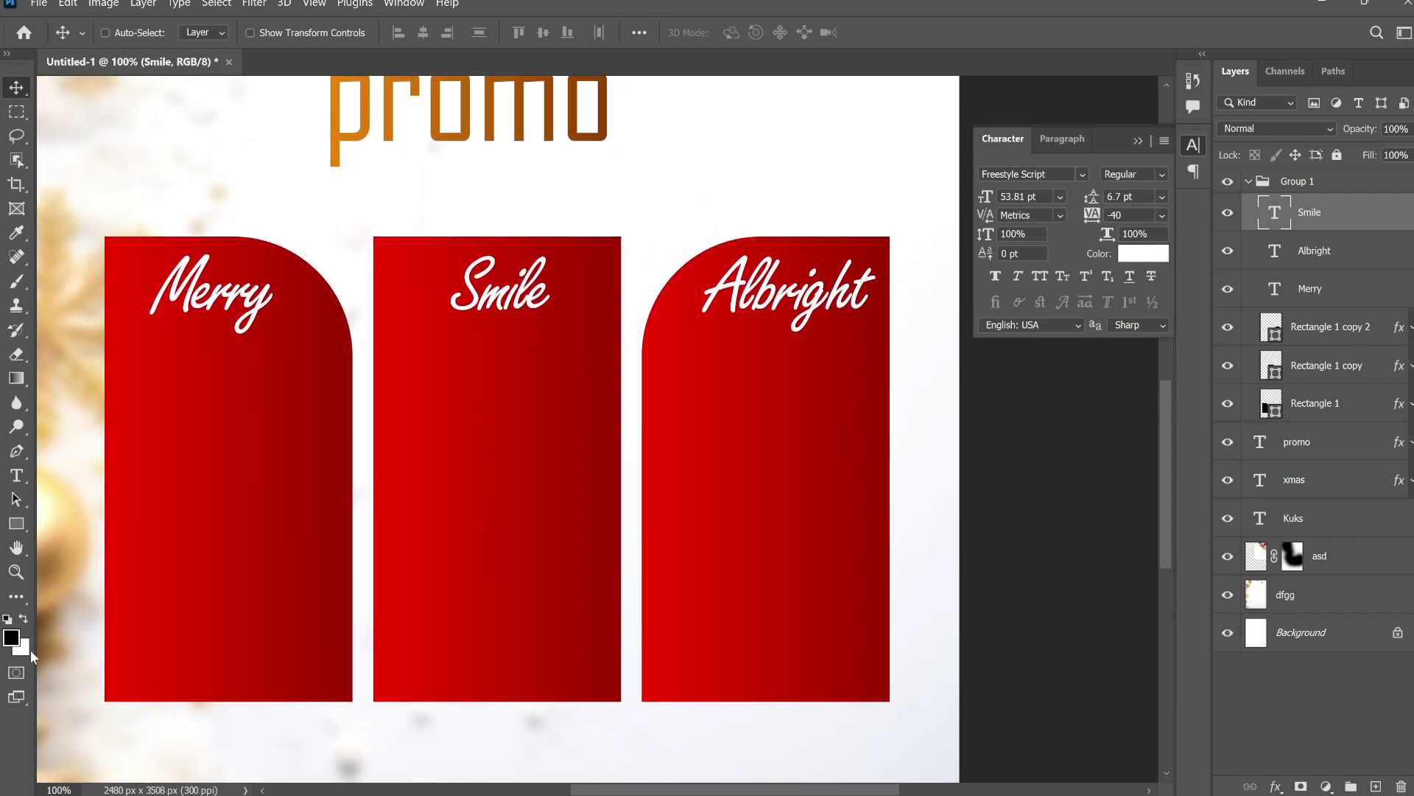
{"action": "left_click", "coordinate": [26, 526]}
{"action": "left_click", "coordinate": [74, 522]}
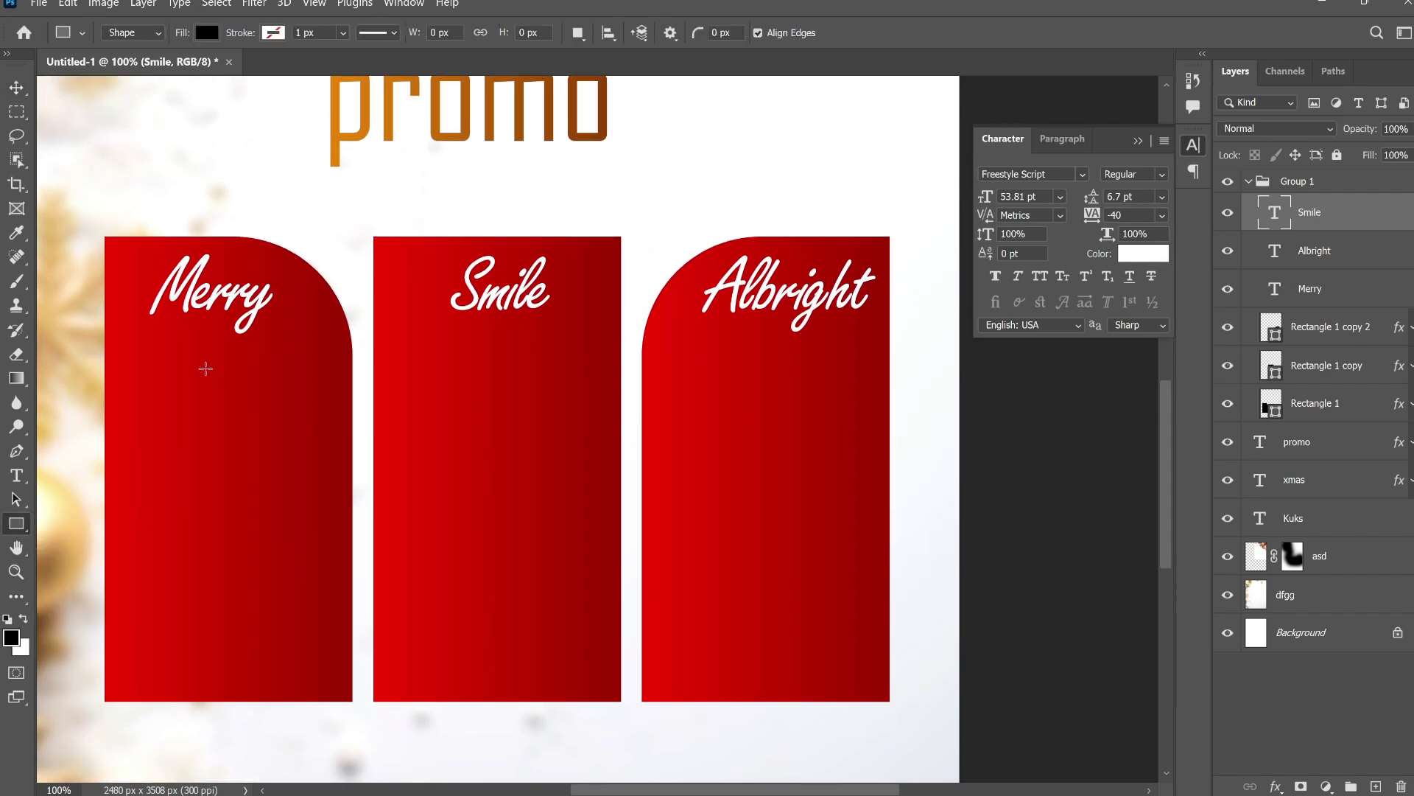
{"action": "left_click_drag", "start_coordinate": [138, 331], "coordinate": [311, 375]}
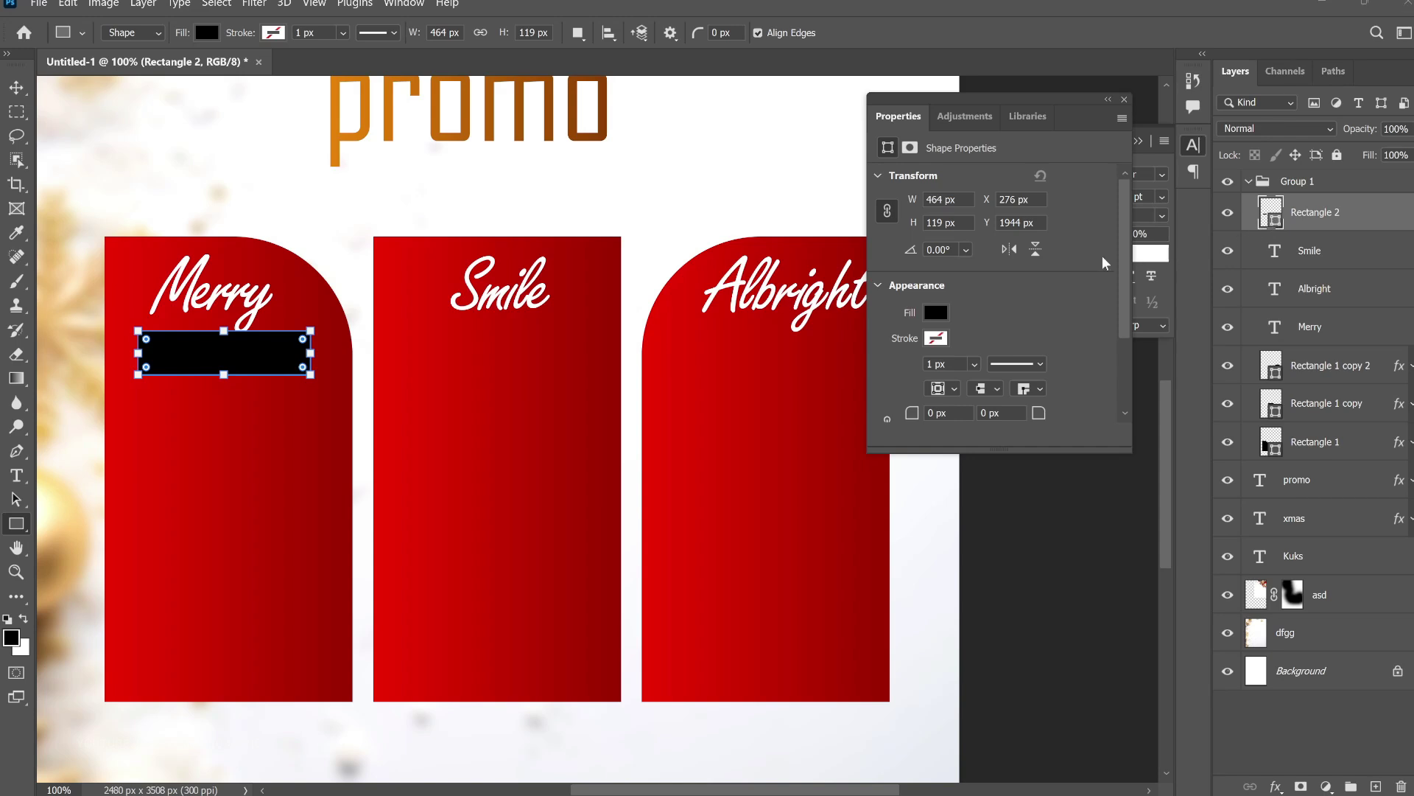
Fill the new rectangle with white and scale it down to about 379 by 97 px beneath "Merry"
{"action": "double_click", "coordinate": [1271, 213]}
{"action": "left_click_drag", "start_coordinate": [987, 317], "coordinate": [940, 274]}
{"action": "left_click", "coordinate": [1359, 262]}
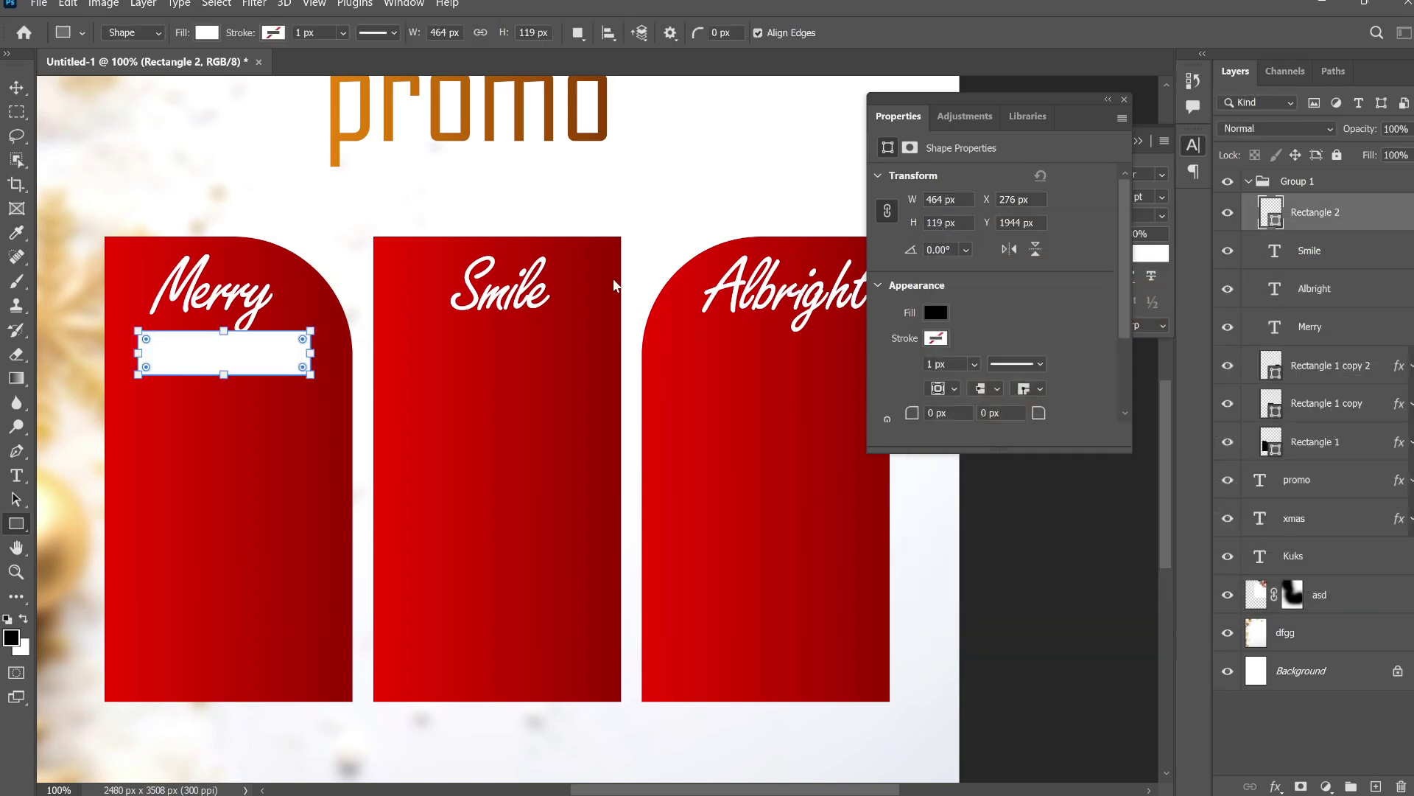
{"action": "key", "text": "ctrl+t"}
{"action": "left_click_drag", "start_coordinate": [311, 330], "coordinate": [254, 359]}
{"action": "key", "text": "Return"}
Start a new text layer on the white rectangle with the font set to Poppins SemiBold
{"action": "scroll", "coordinate": [293, 357], "scroll_direction": "up", "scroll_amount": 1}
{"action": "key", "text": "t"}
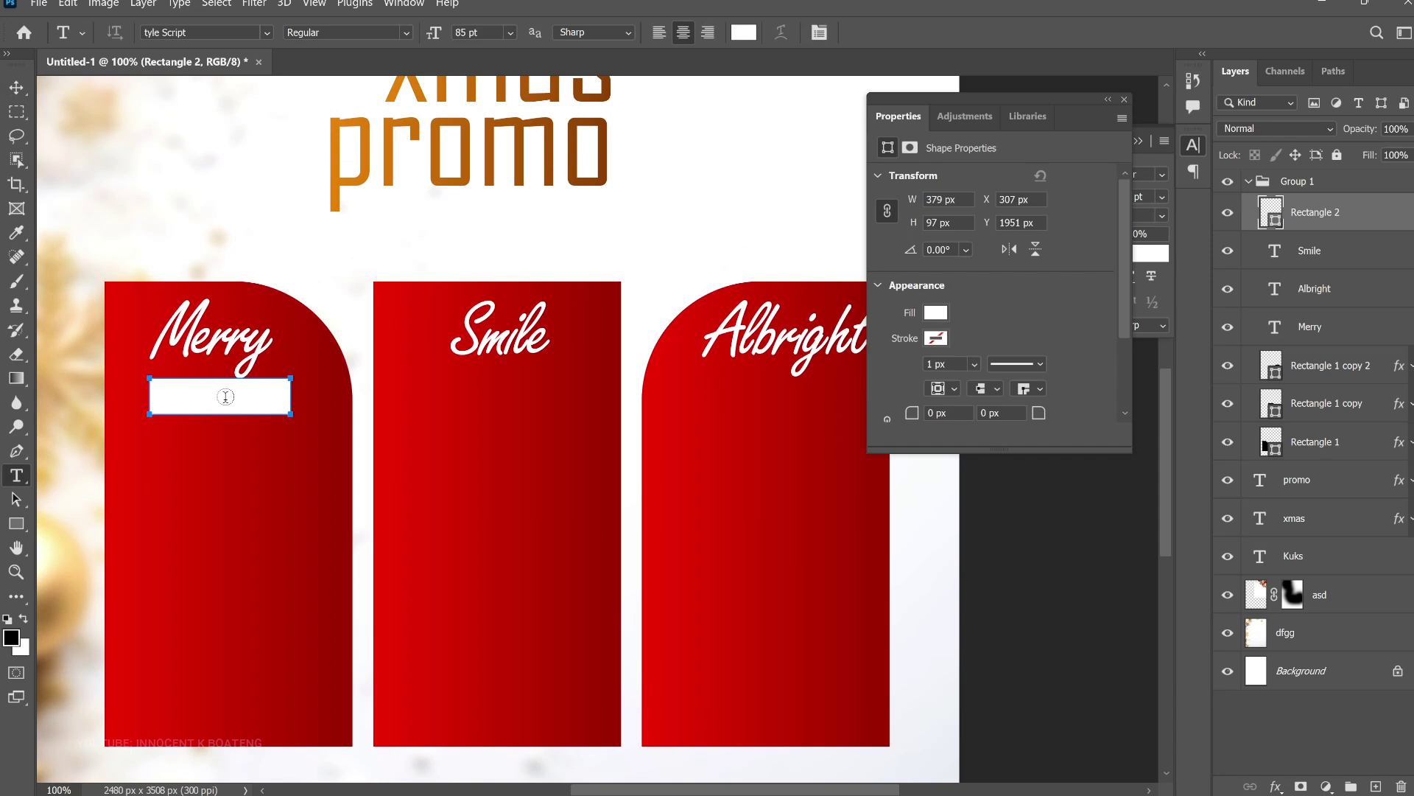
{"action": "left_click", "coordinate": [179, 397]}
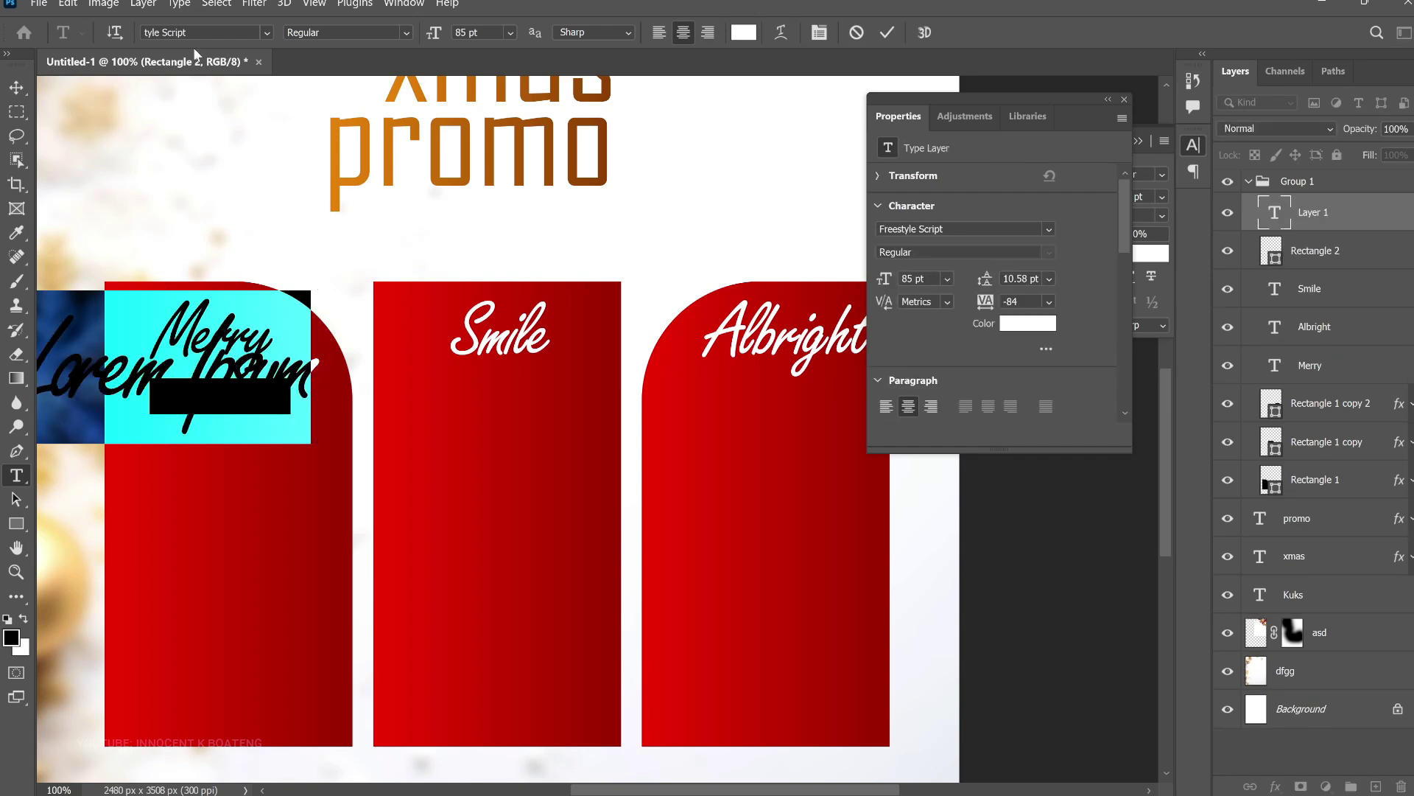
{"action": "left_click", "coordinate": [190, 32]}
{"action": "type", "text": "po"}
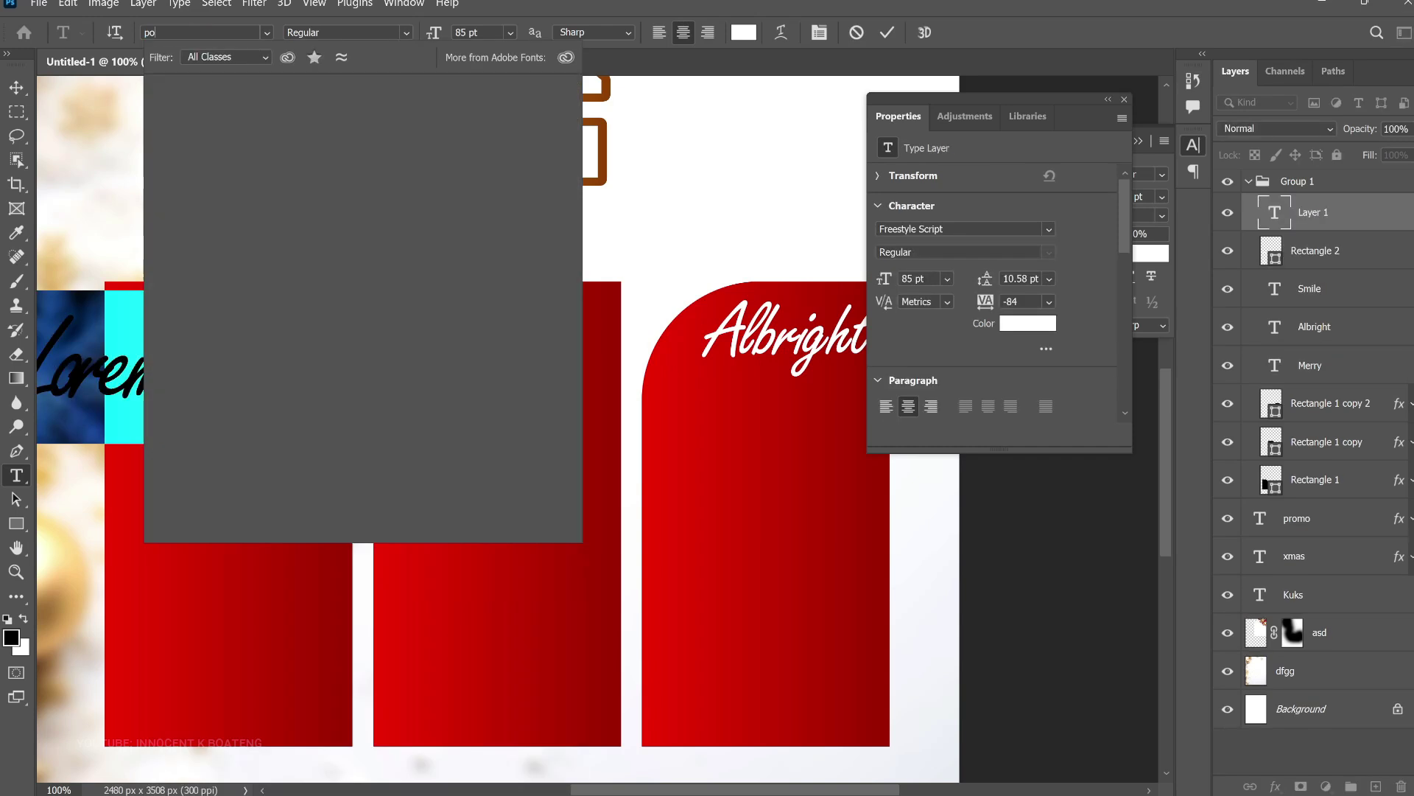
{"action": "type", "text": "ppins"}
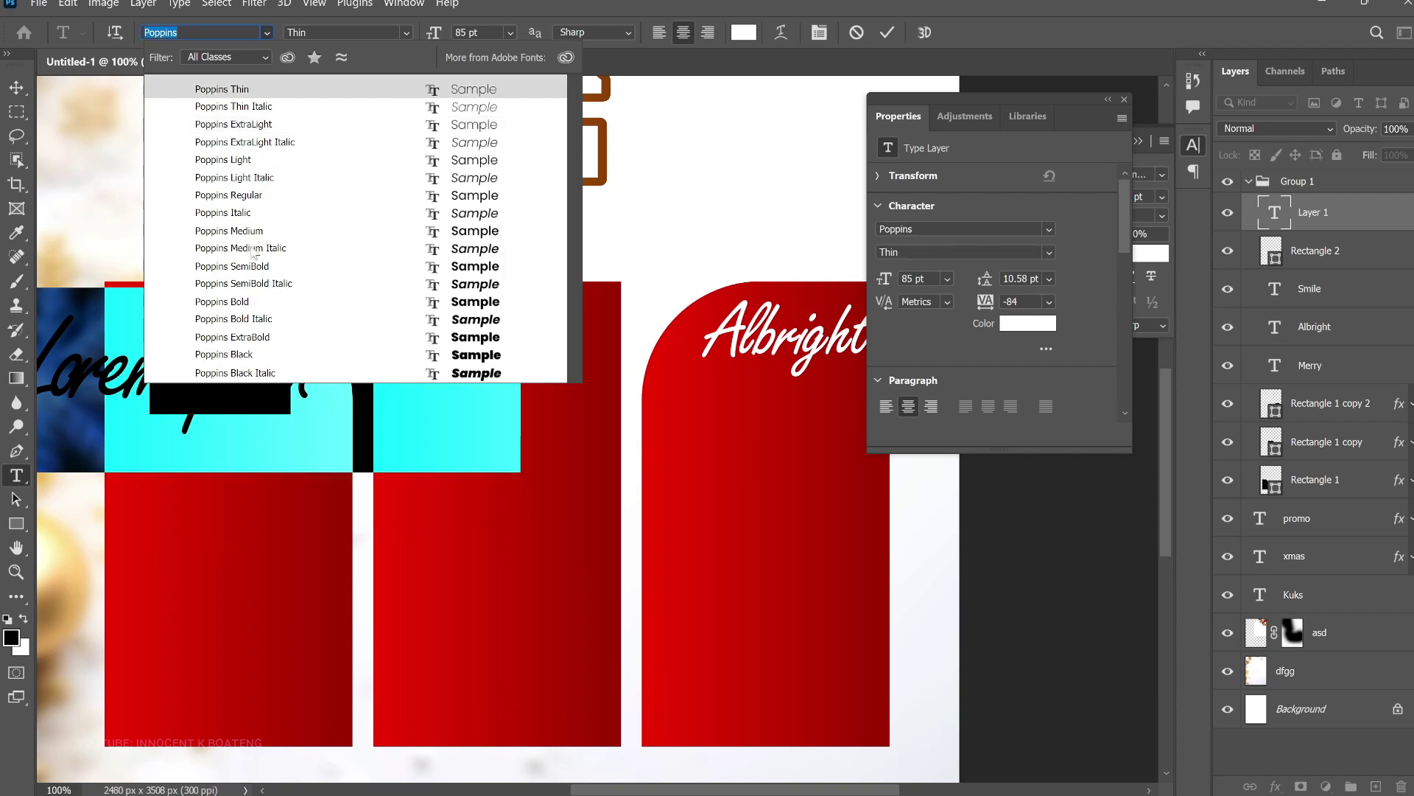
{"action": "left_click", "coordinate": [258, 272]}
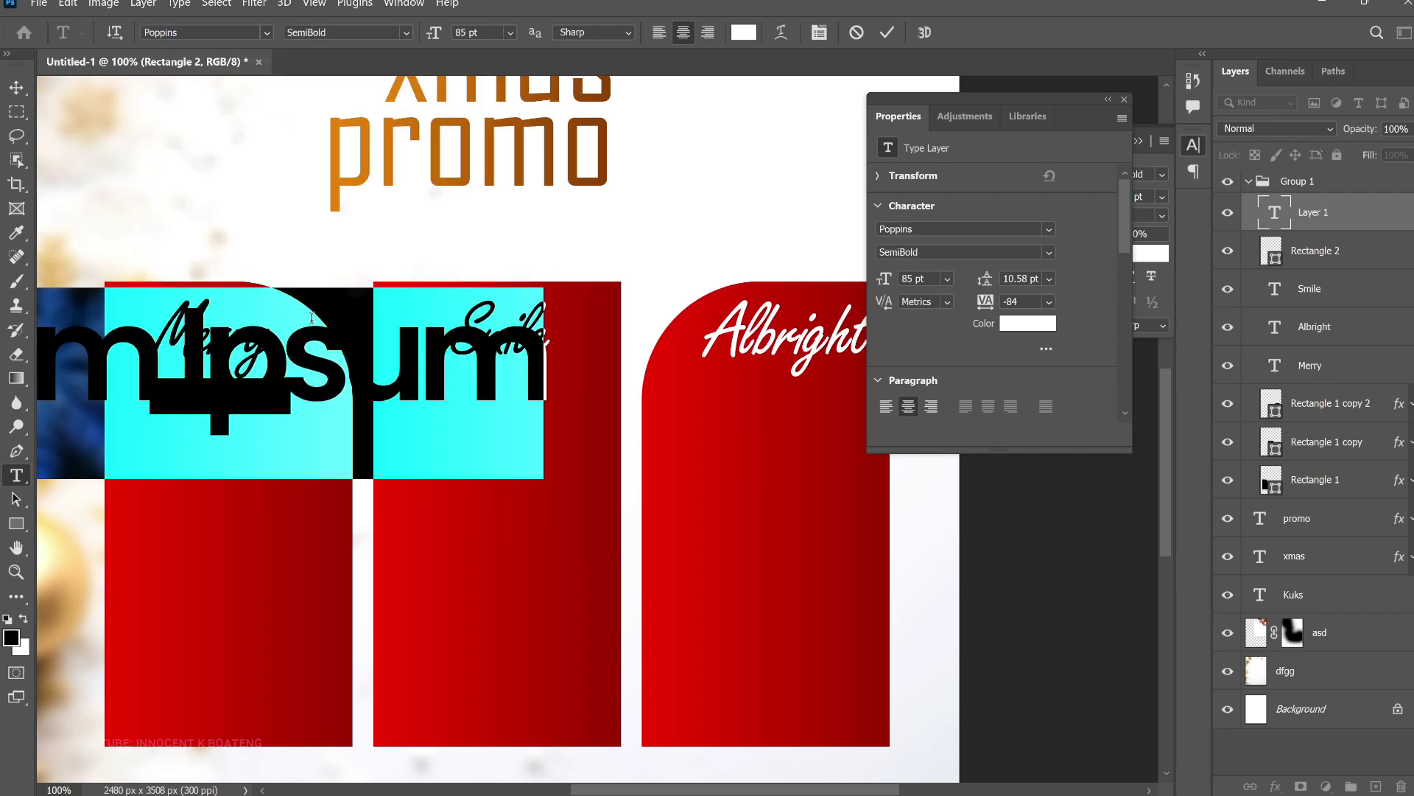
Write the price "GH¢ 485" in the new text layer and move the text below the white rectangle
{"action": "type", "text": "GL"}
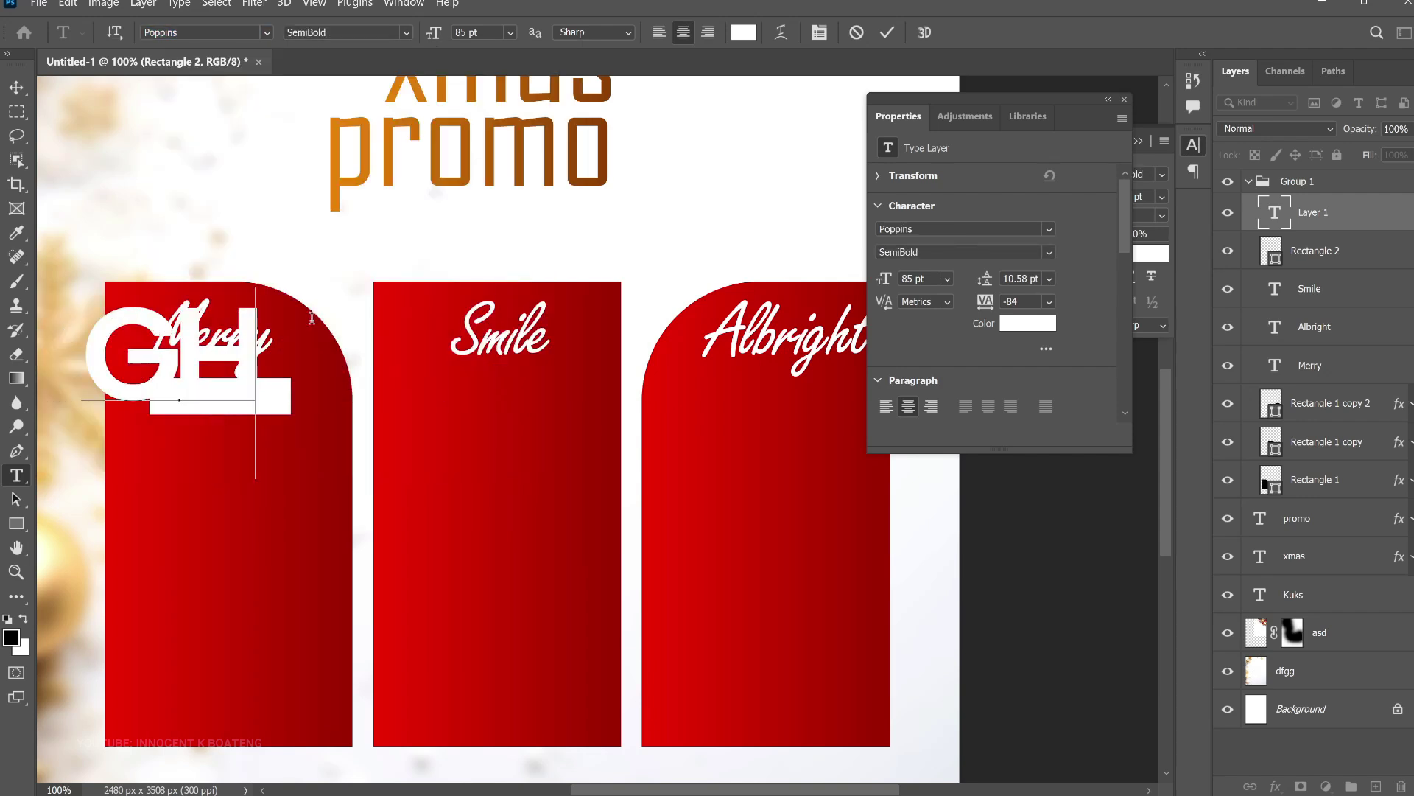
{"action": "type", "text": "c"}
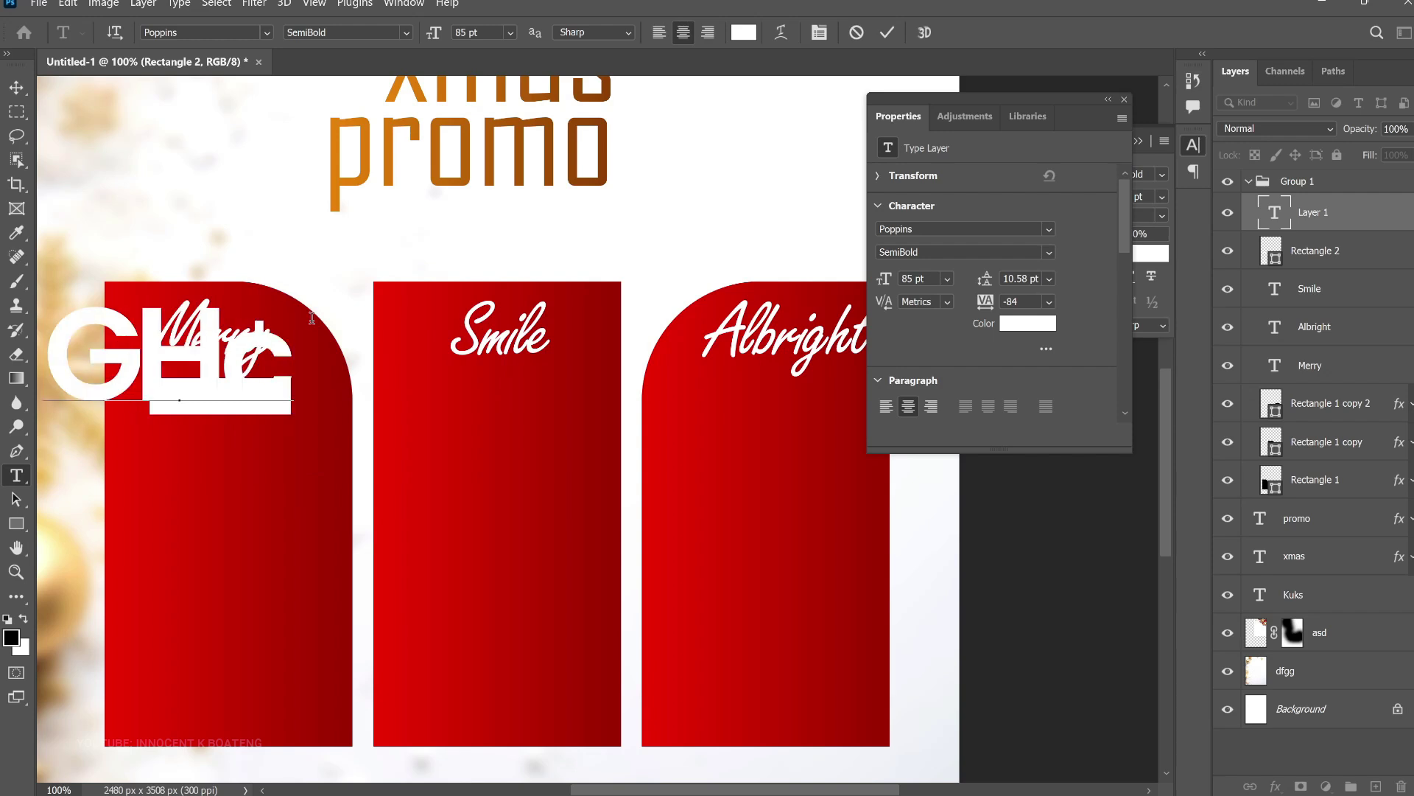
{"action": "left_click_drag", "start_coordinate": [327, 319], "coordinate": [376, 464]}
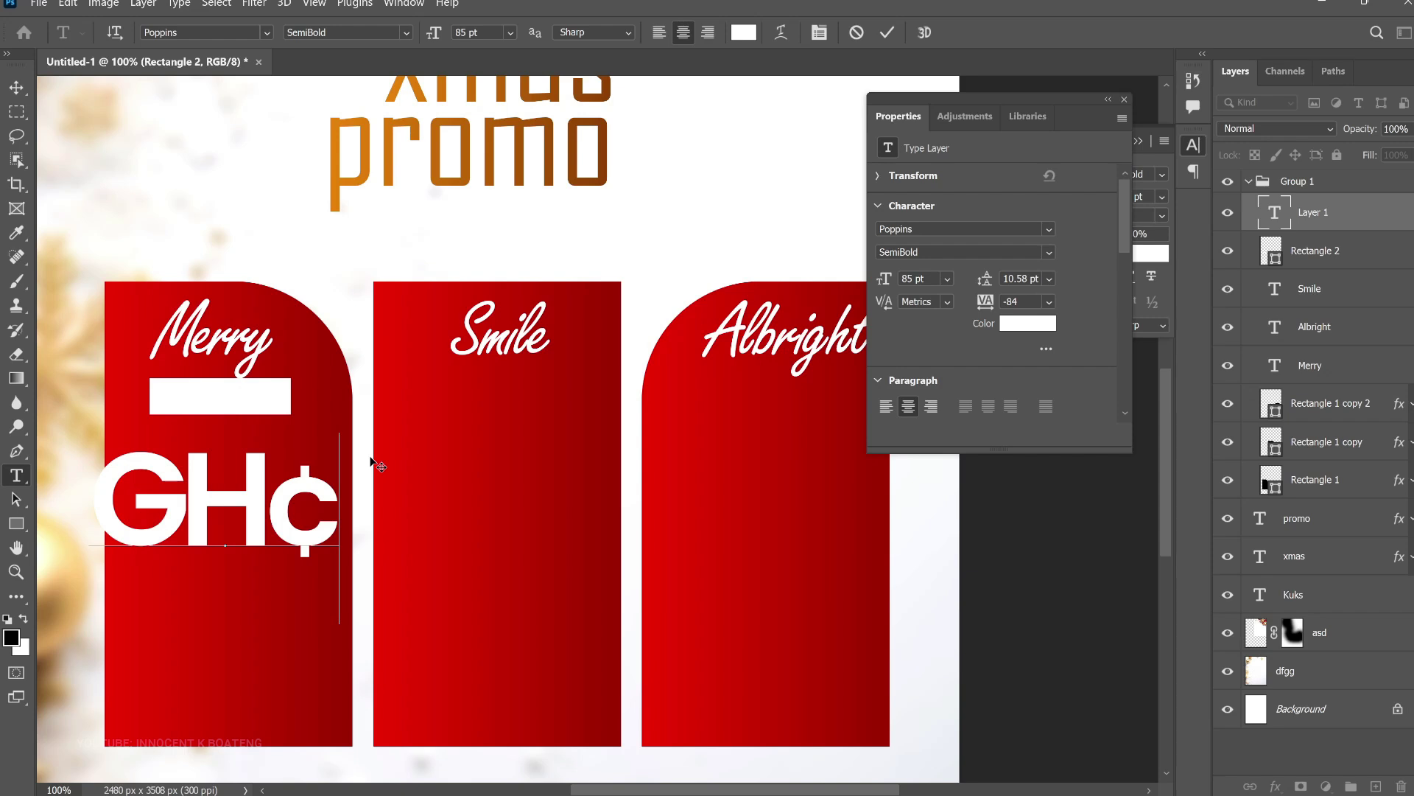
{"action": "key", "text": "BackSpace"}
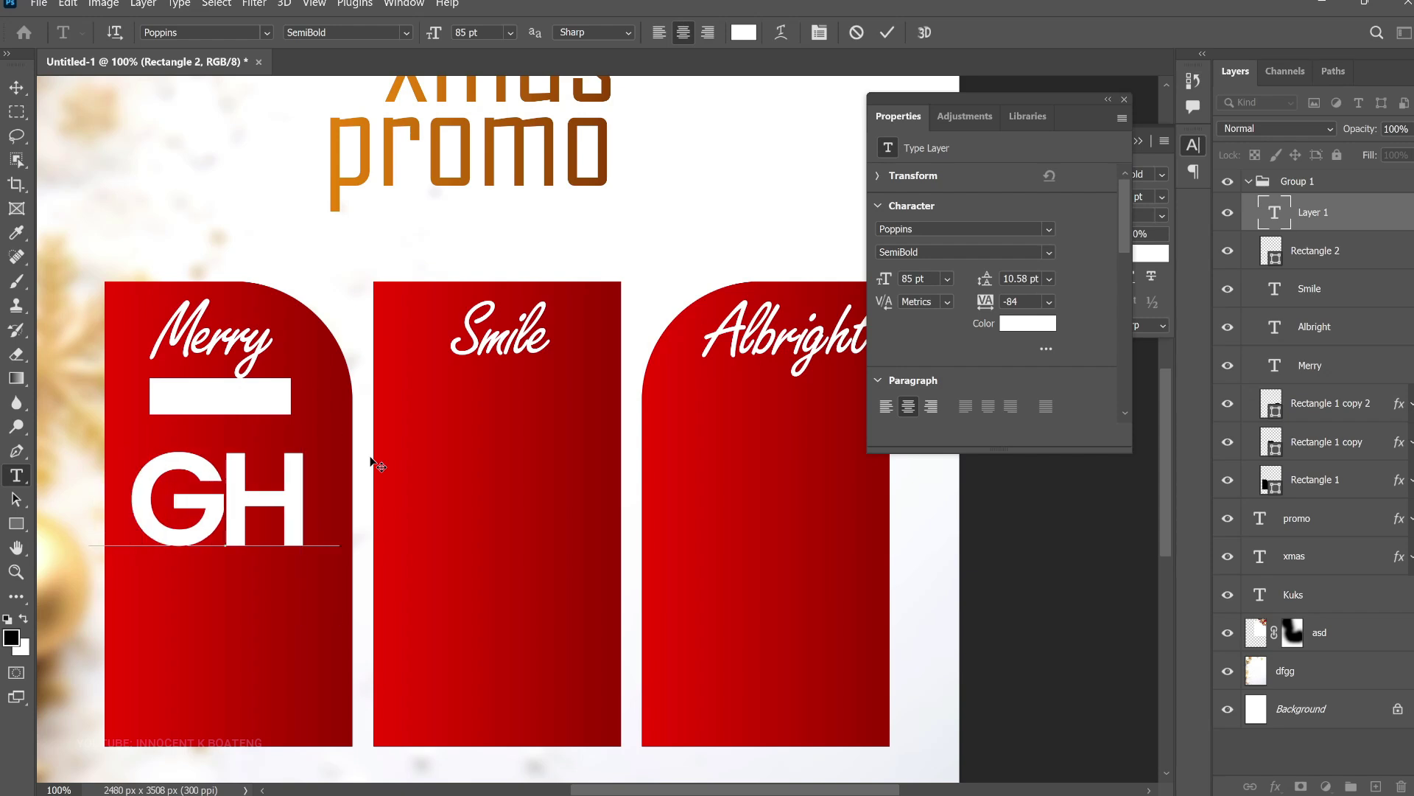
{"action": "type", "text": "¢"}
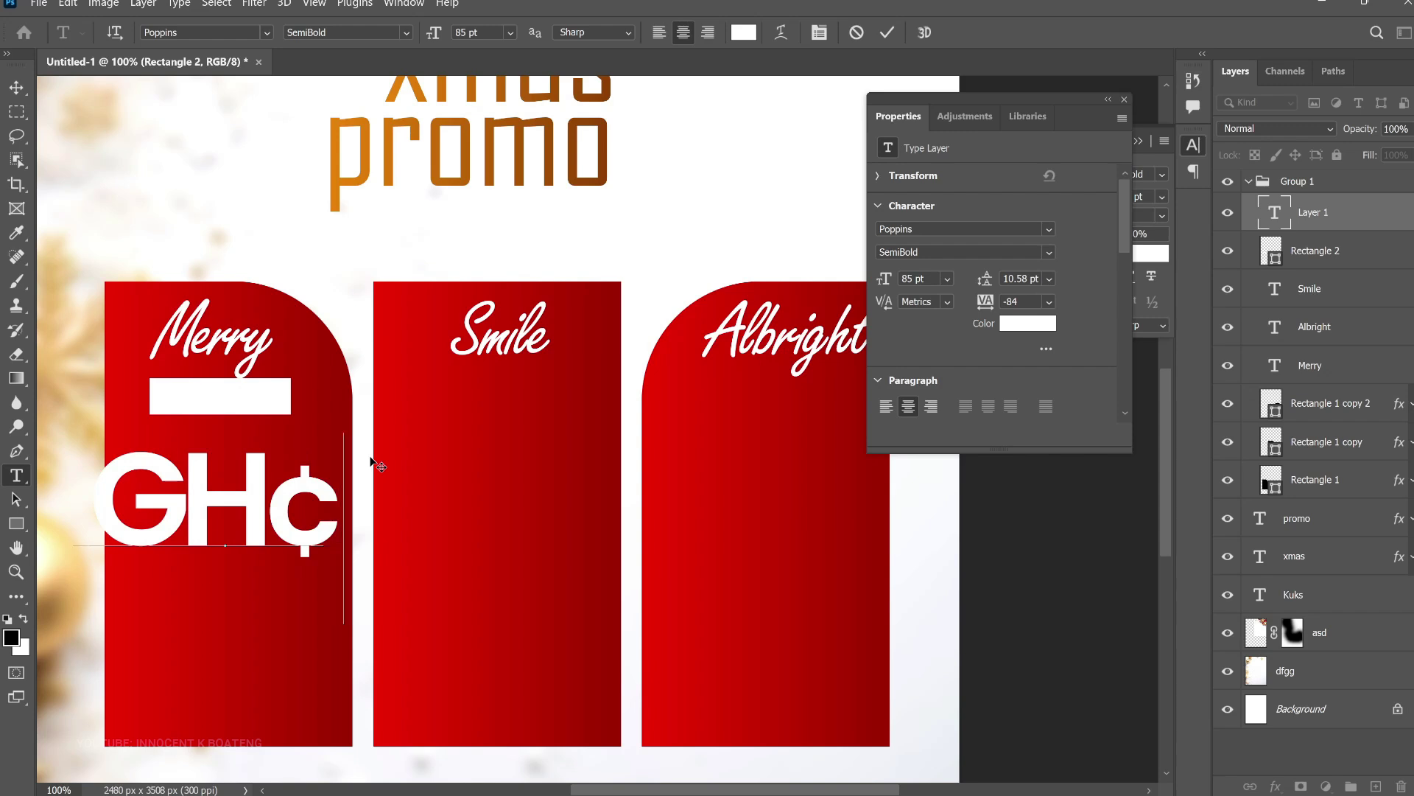
{"action": "key", "text": "ctrl+t"}
{"action": "type", "text": "4"}
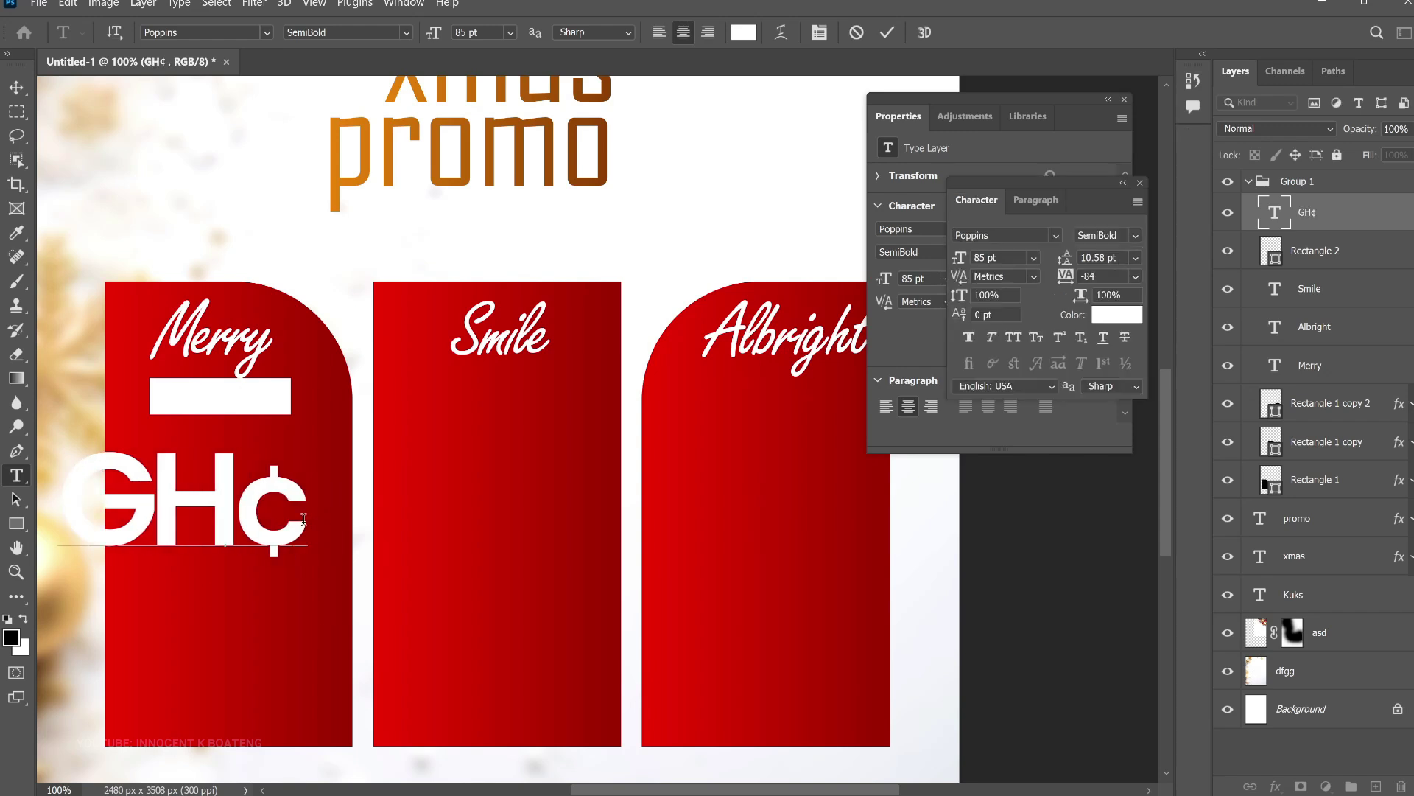
{"action": "type", "text": "85"}
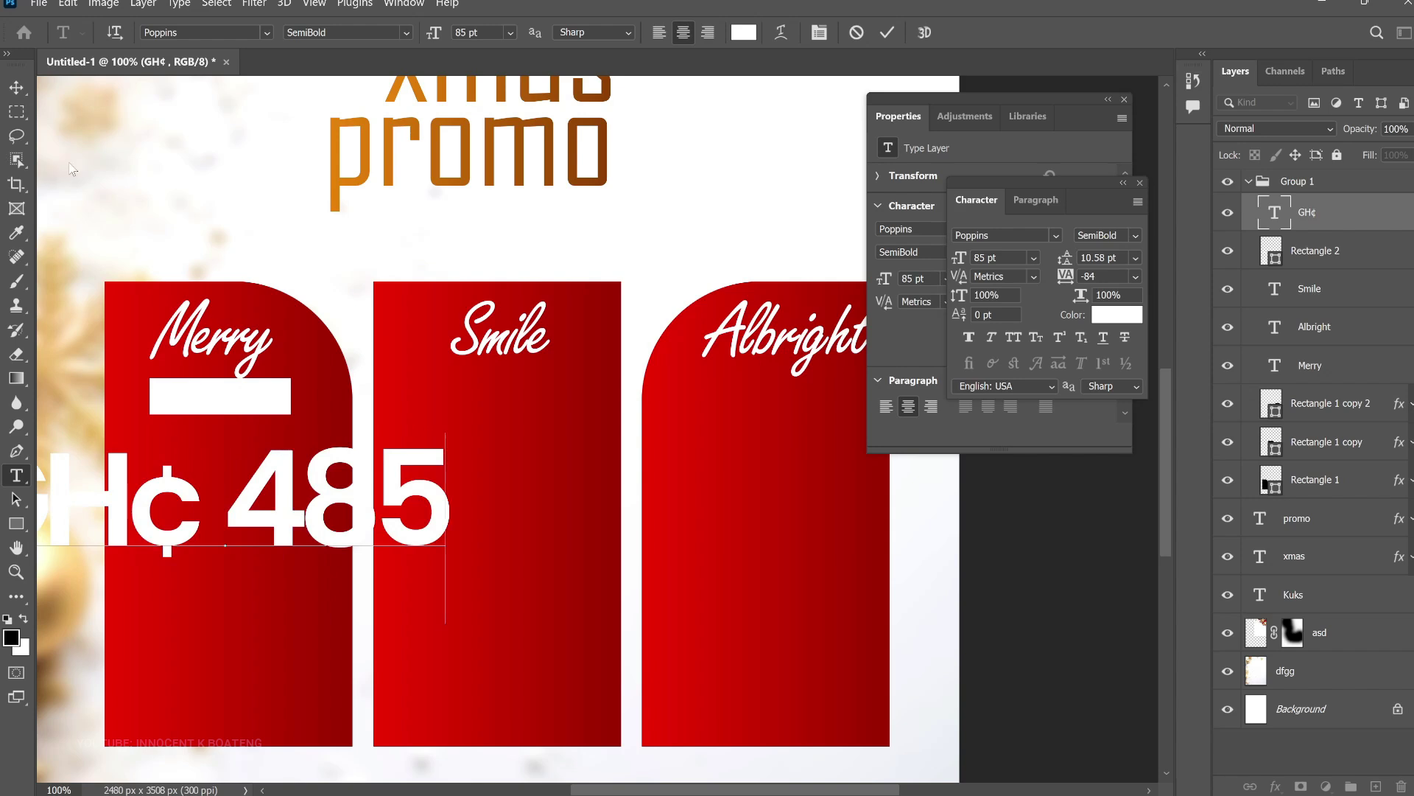
Colour the "GH¢ 485" text dark red #ad0000, sampled from the red frame, and commit it
{"action": "key", "text": "ctrl+a"}
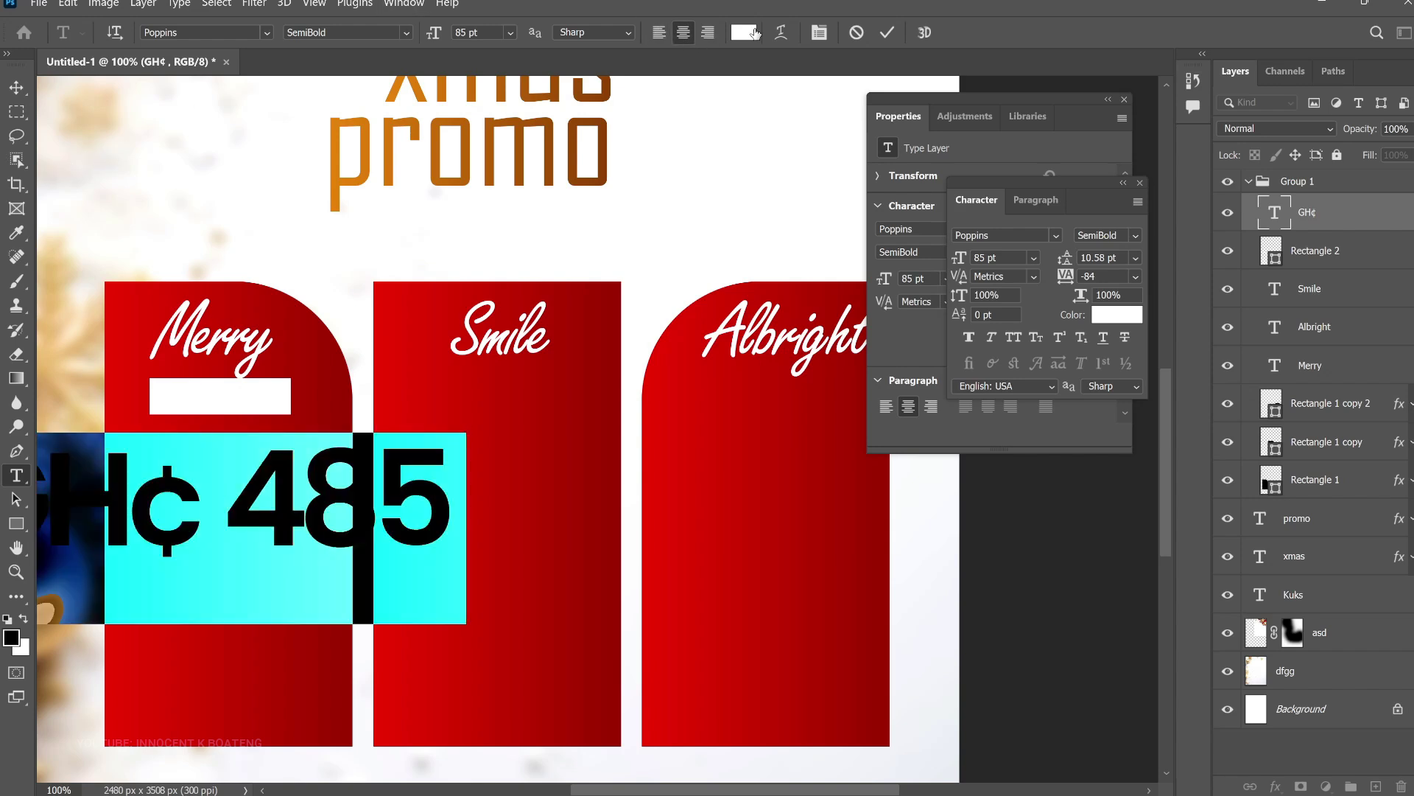
{"action": "left_click", "coordinate": [753, 31]}
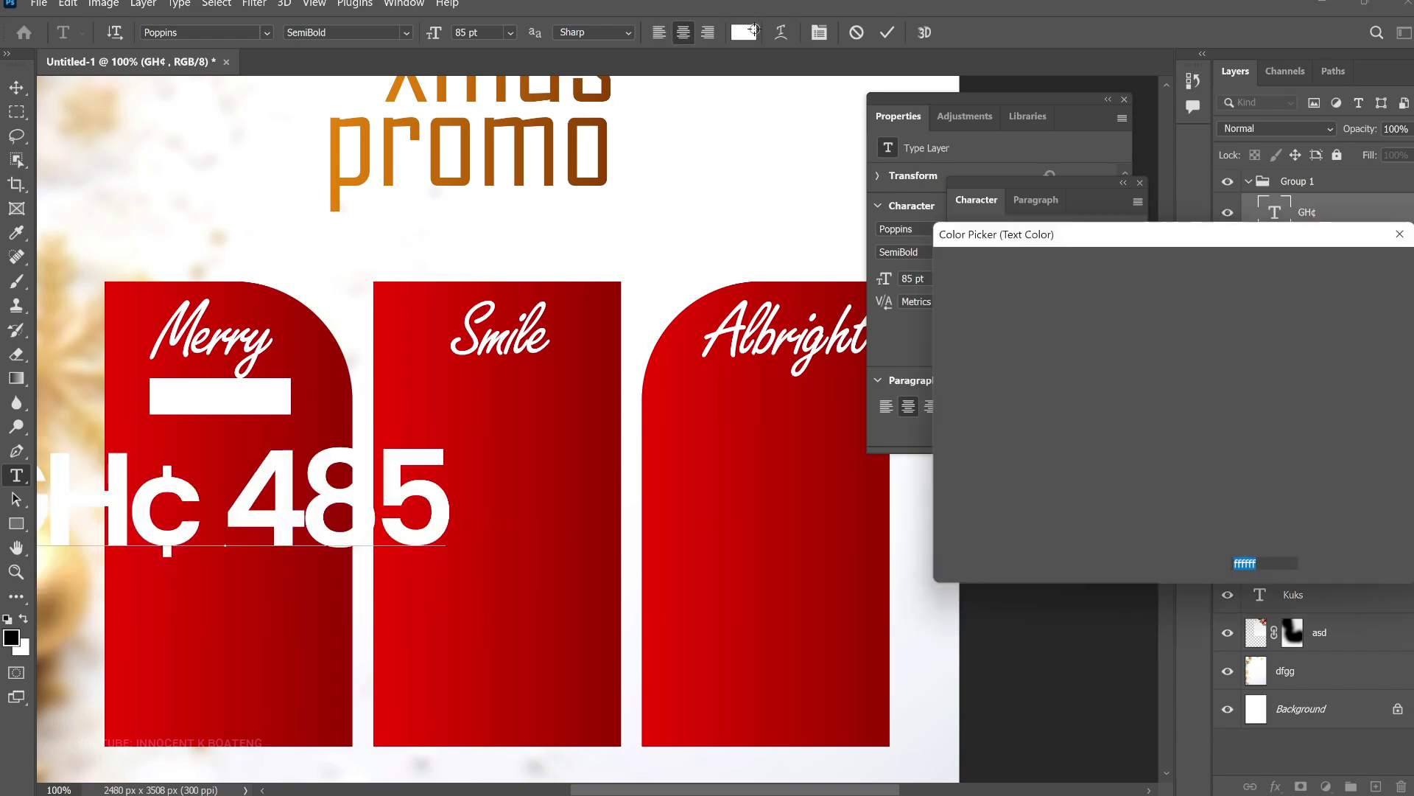
{"action": "left_click", "coordinate": [292, 386]}
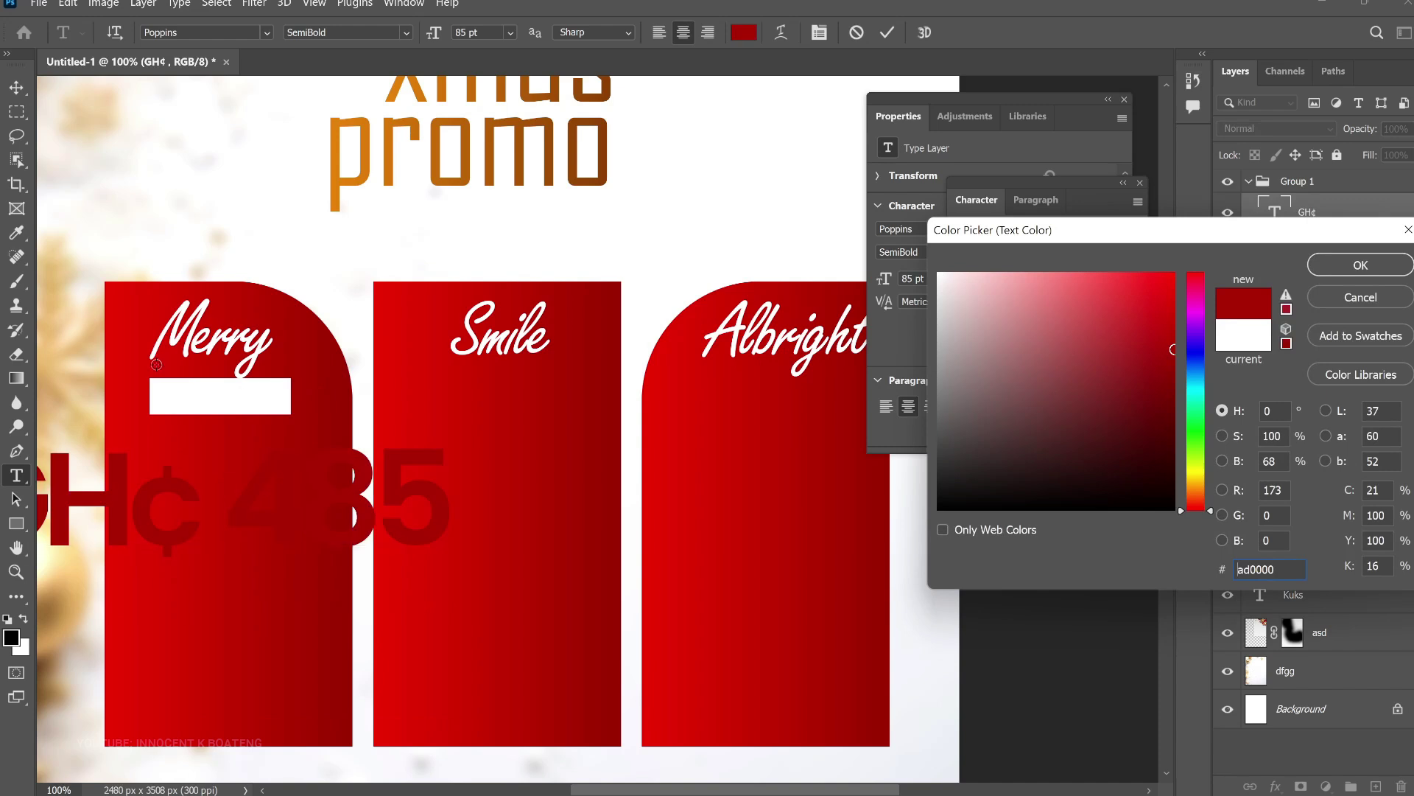
{"action": "key", "text": "Return"}
{"action": "key", "text": "ctrl+Return"}
Scale the "GH¢ 485" text down to about 19.12 pt and place it inside the white rectangle
{"action": "key", "text": "ctrl+t"}
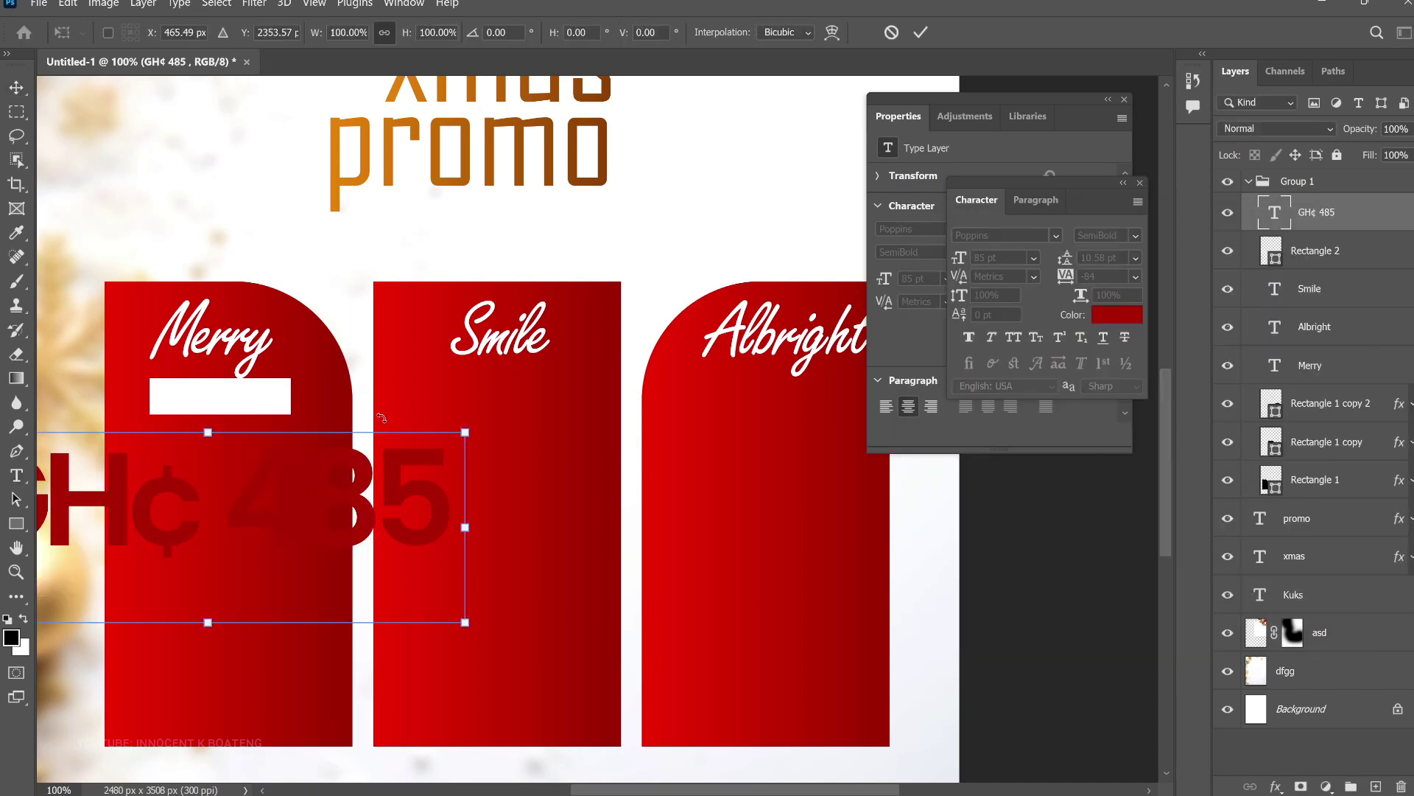
{"action": "left_click_drag", "start_coordinate": [451, 623], "coordinate": [233, 403]}
{"action": "key", "text": "Return"}
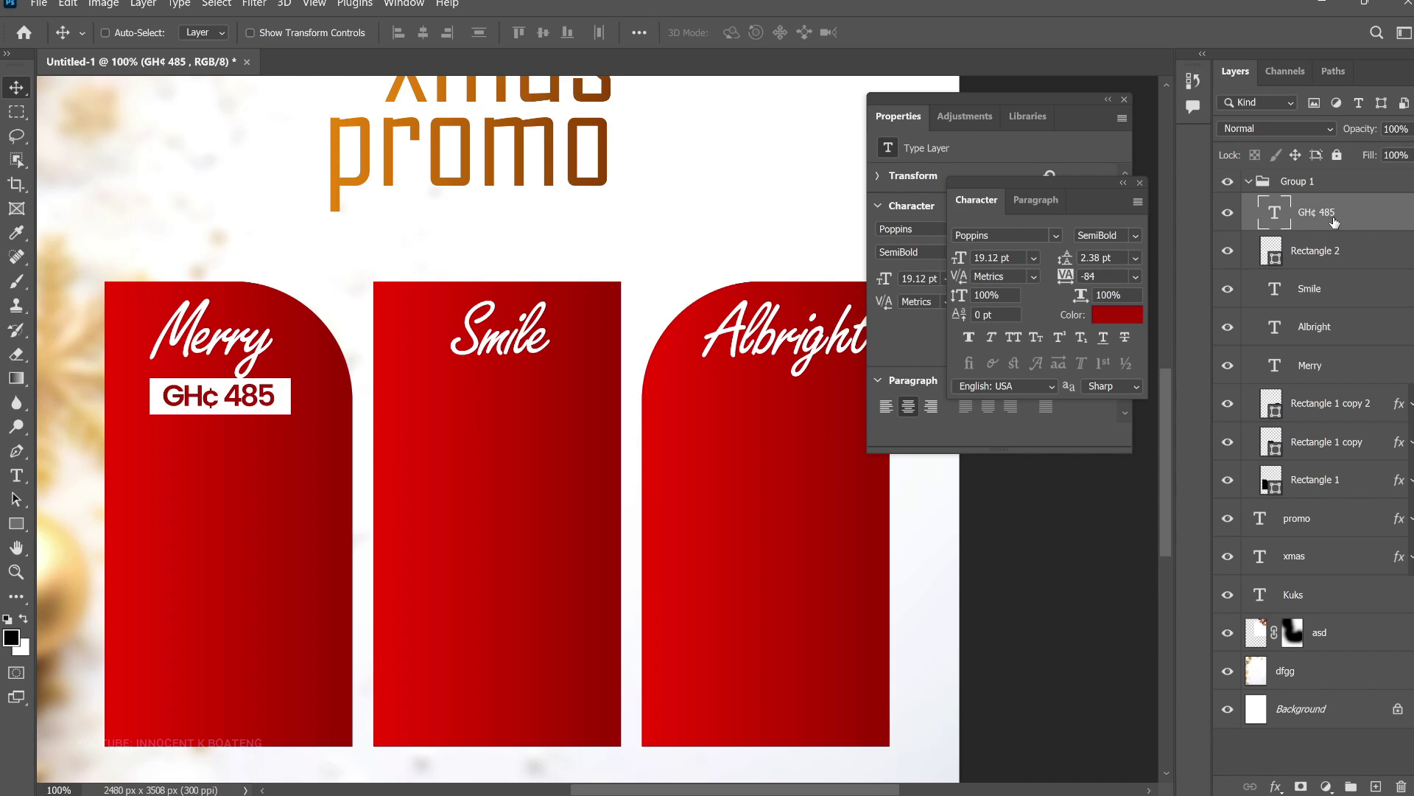
Duplicate the price text and its white rectangle together onto the "Smile" and "Albright" frames
{"action": "left_click", "coordinate": [1324, 258], "text": "ctrl"}
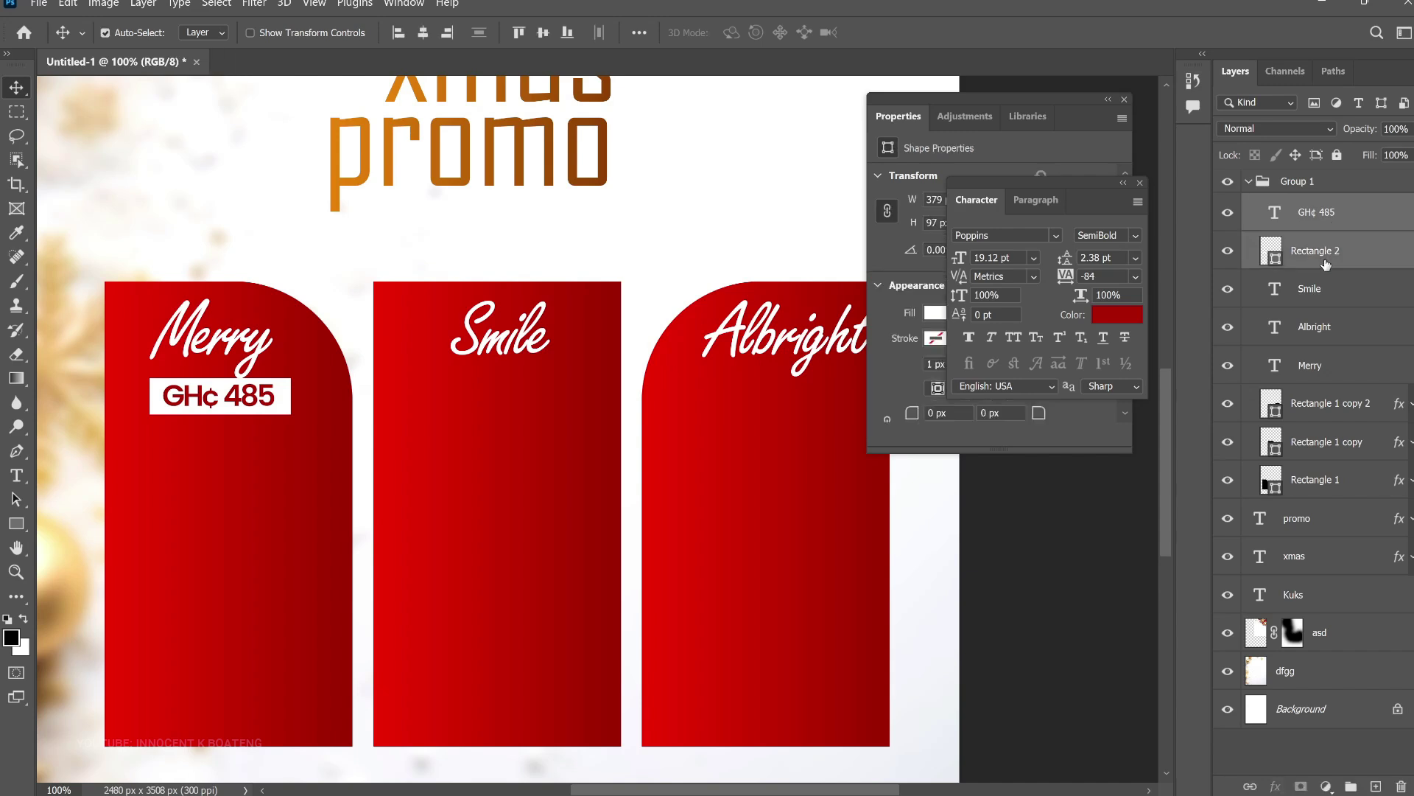
{"action": "key", "text": "ctrl+j"}
{"action": "left_click_drag", "start_coordinate": [244, 398], "coordinate": [796, 398]}
{"action": "key", "text": "ctrl+j"}
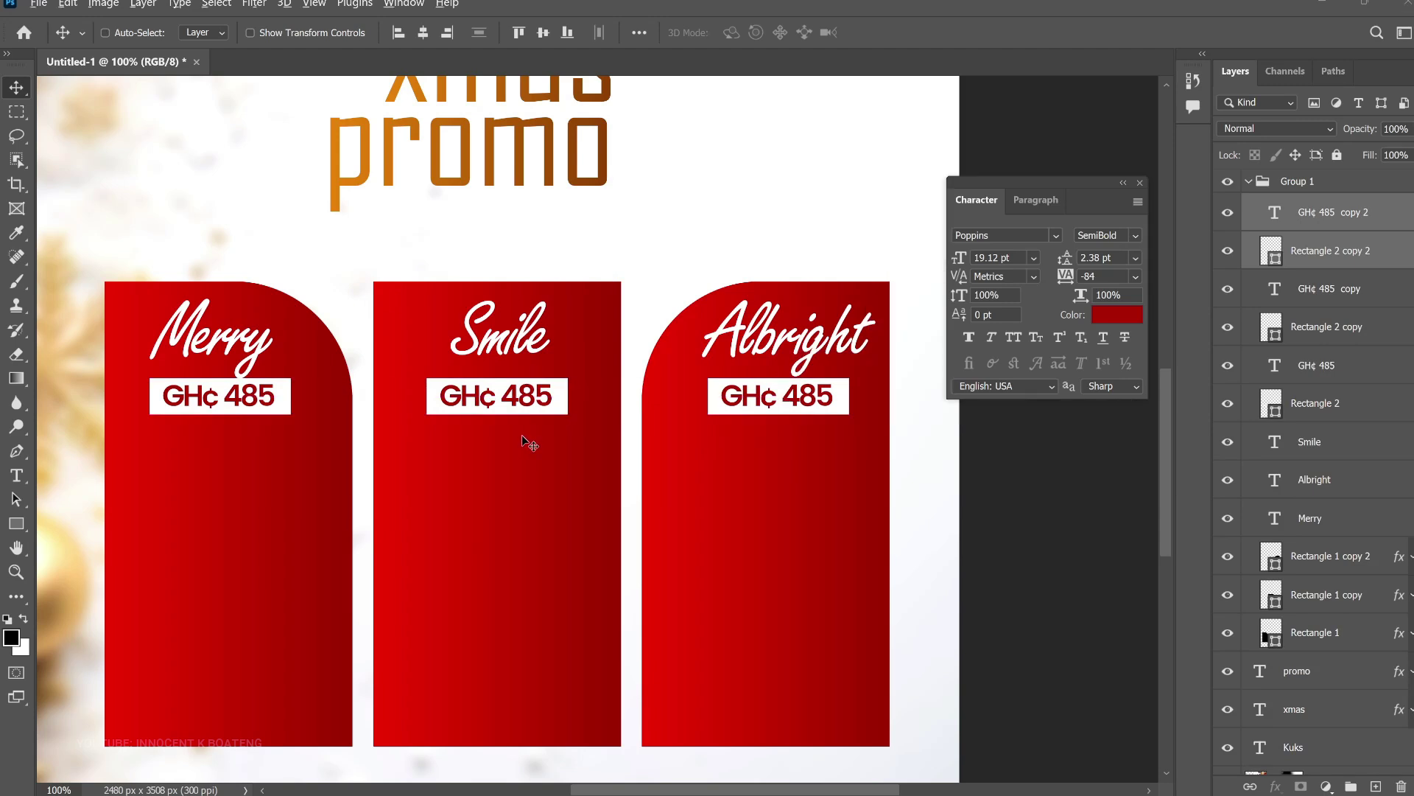
Change the price under "Smile" to GH¢ 595 and the price under "Albright" to GH¢ 720
{"action": "double_click", "coordinate": [526, 395]}
{"action": "type", "text": "595"}
{"action": "double_click", "coordinate": [808, 395]}
{"action": "type", "text": "720"}
{"action": "key", "text": "ctrl+Return"}
{"action": "key", "text": "v"}
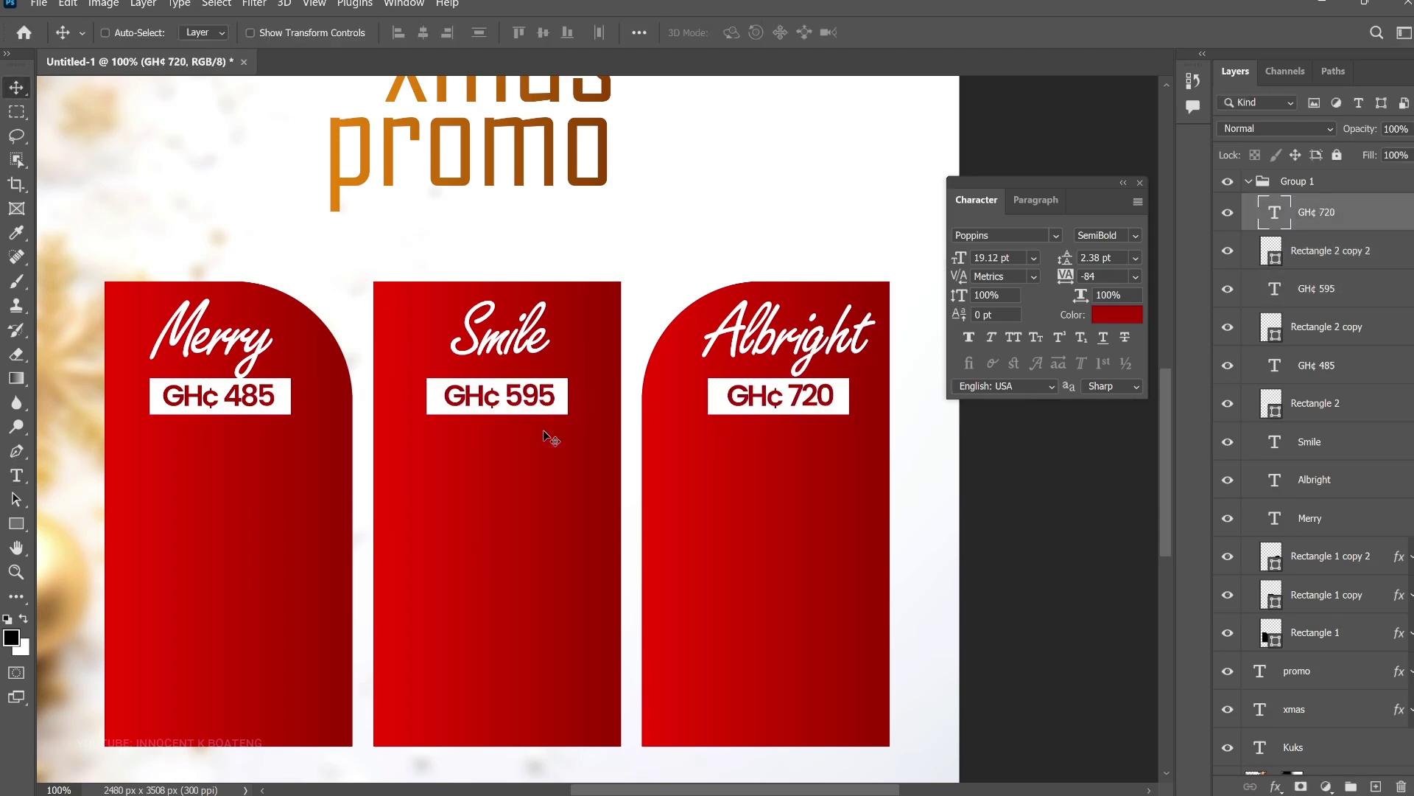
Set the font style of the "GH¢ 720" text layer to Medium
{"action": "scroll", "coordinate": [545, 437], "scroll_direction": "down", "scroll_amount": 3}
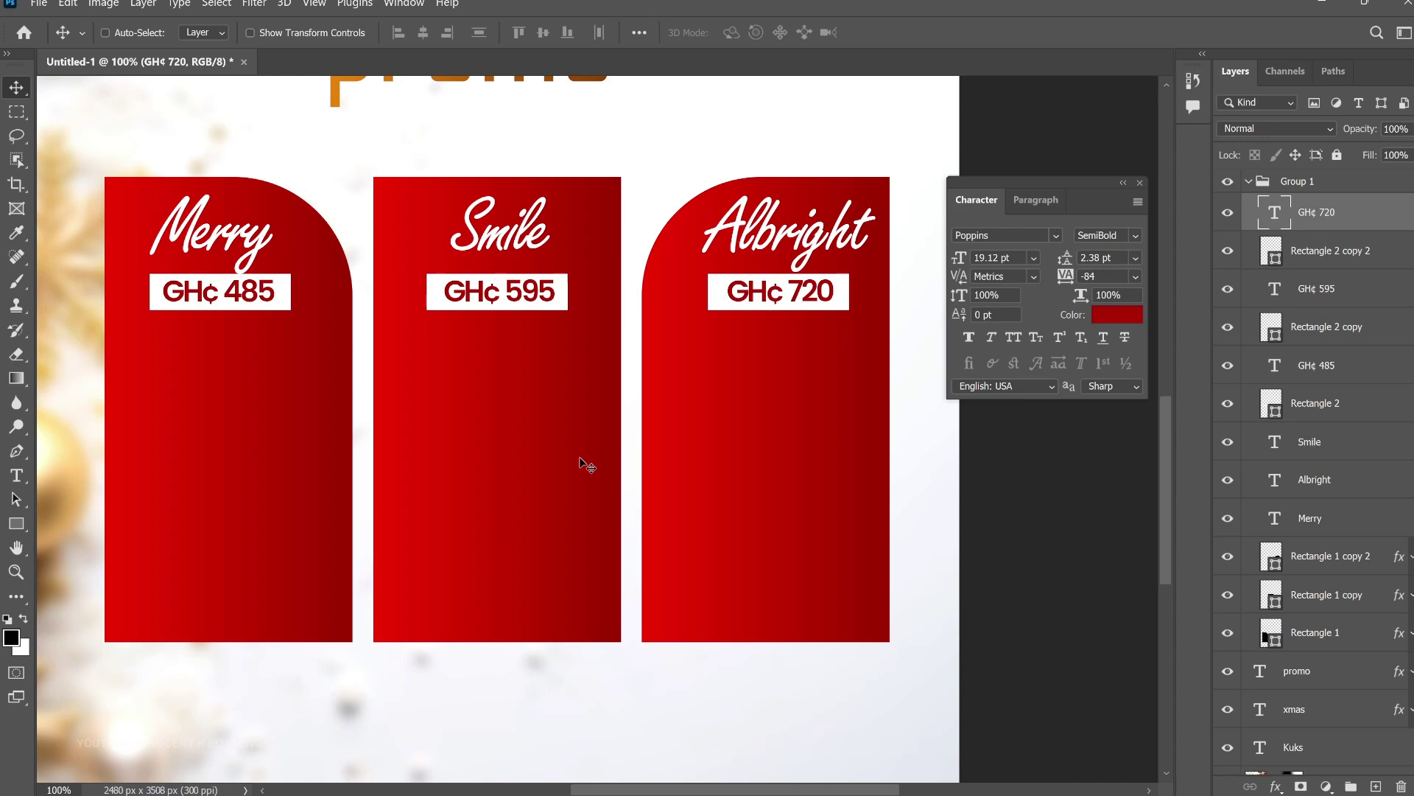
{"action": "key", "text": "t"}
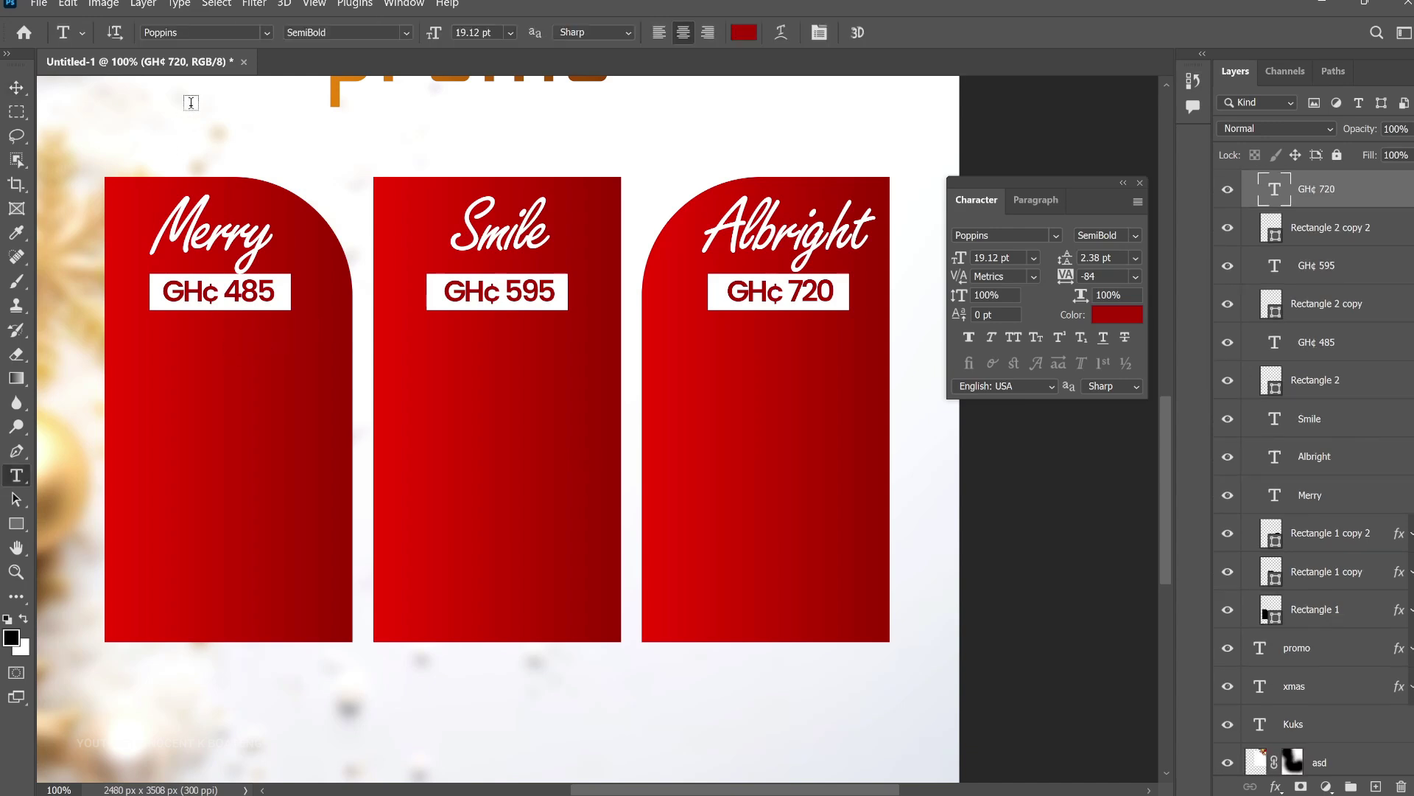
{"action": "left_click", "coordinate": [384, 32]}
{"action": "key", "text": "ctrl+a"}
{"action": "type", "text": "M"}
{"action": "key", "text": "Return"}
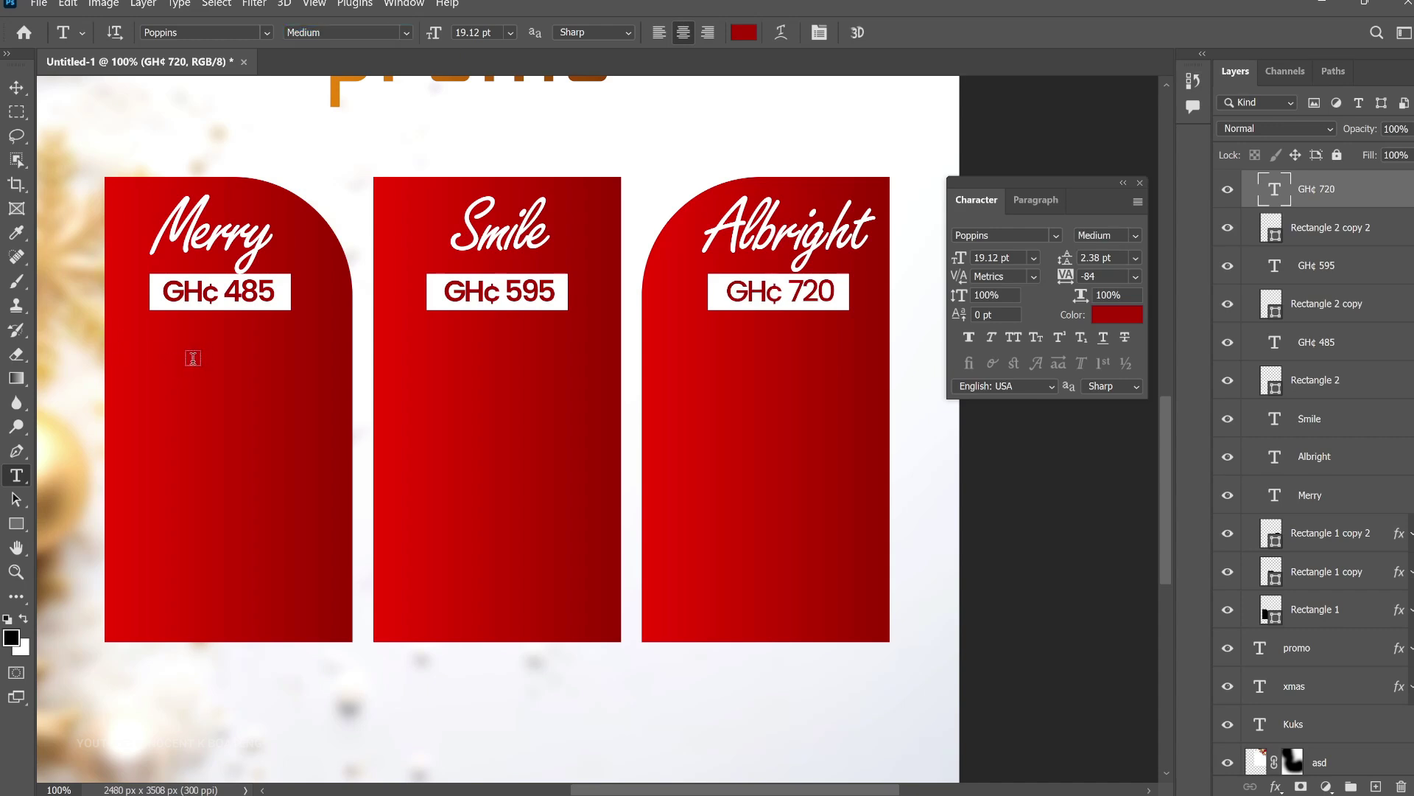
Start a left-aligned, all-caps text layer below the GH¢ 485 price and set its size to 11.5 pt
{"action": "left_click", "coordinate": [180, 360]}
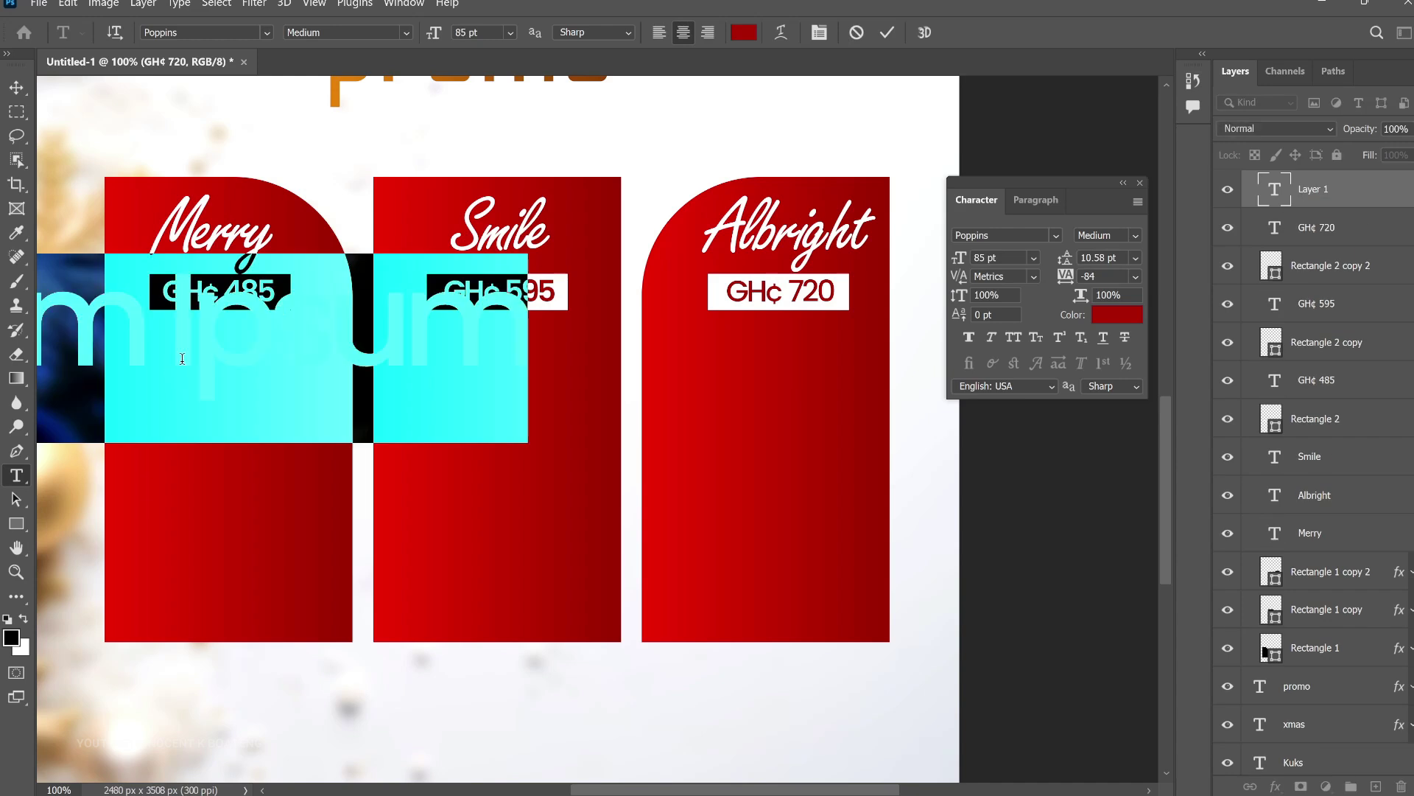
{"action": "left_click", "coordinate": [662, 37]}
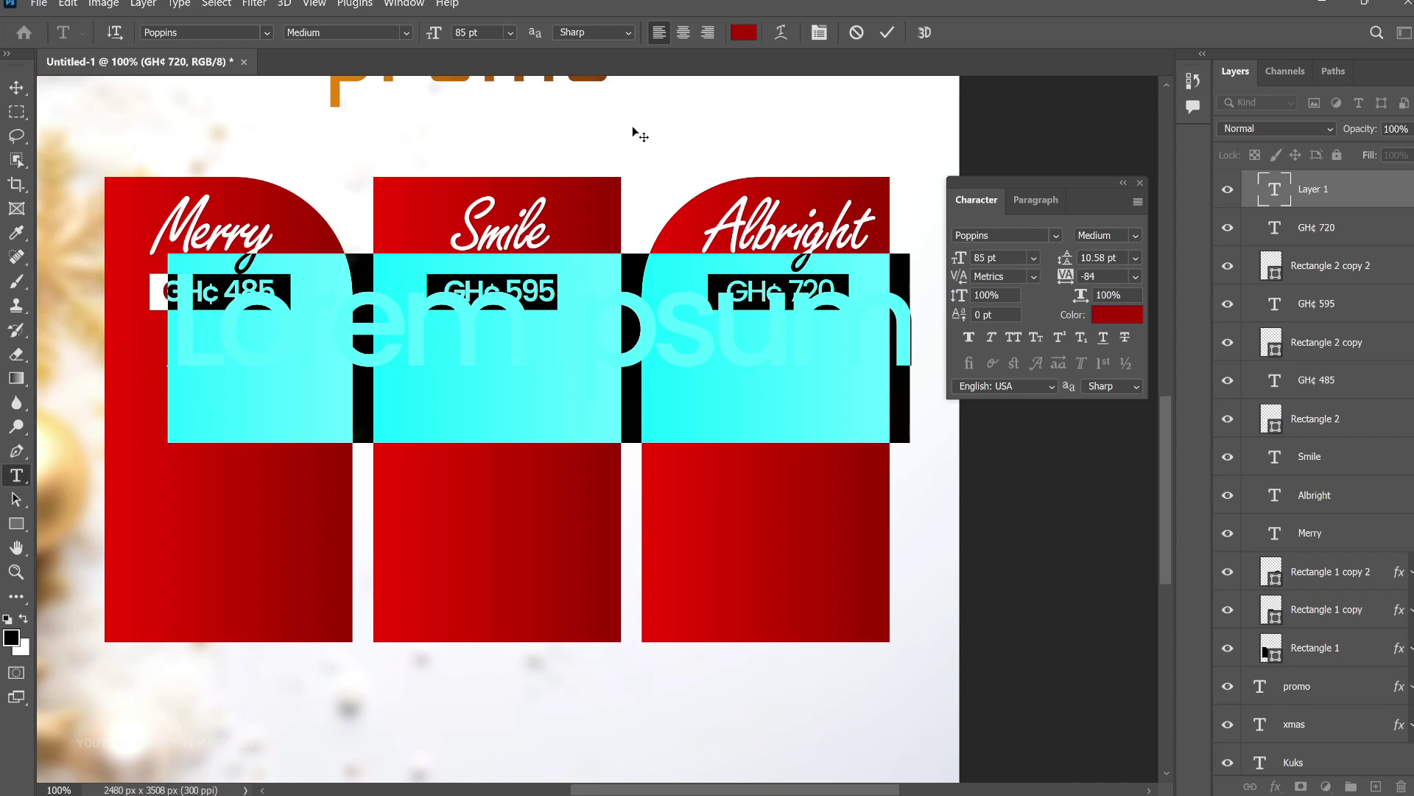
{"action": "left_click", "coordinate": [1014, 338]}
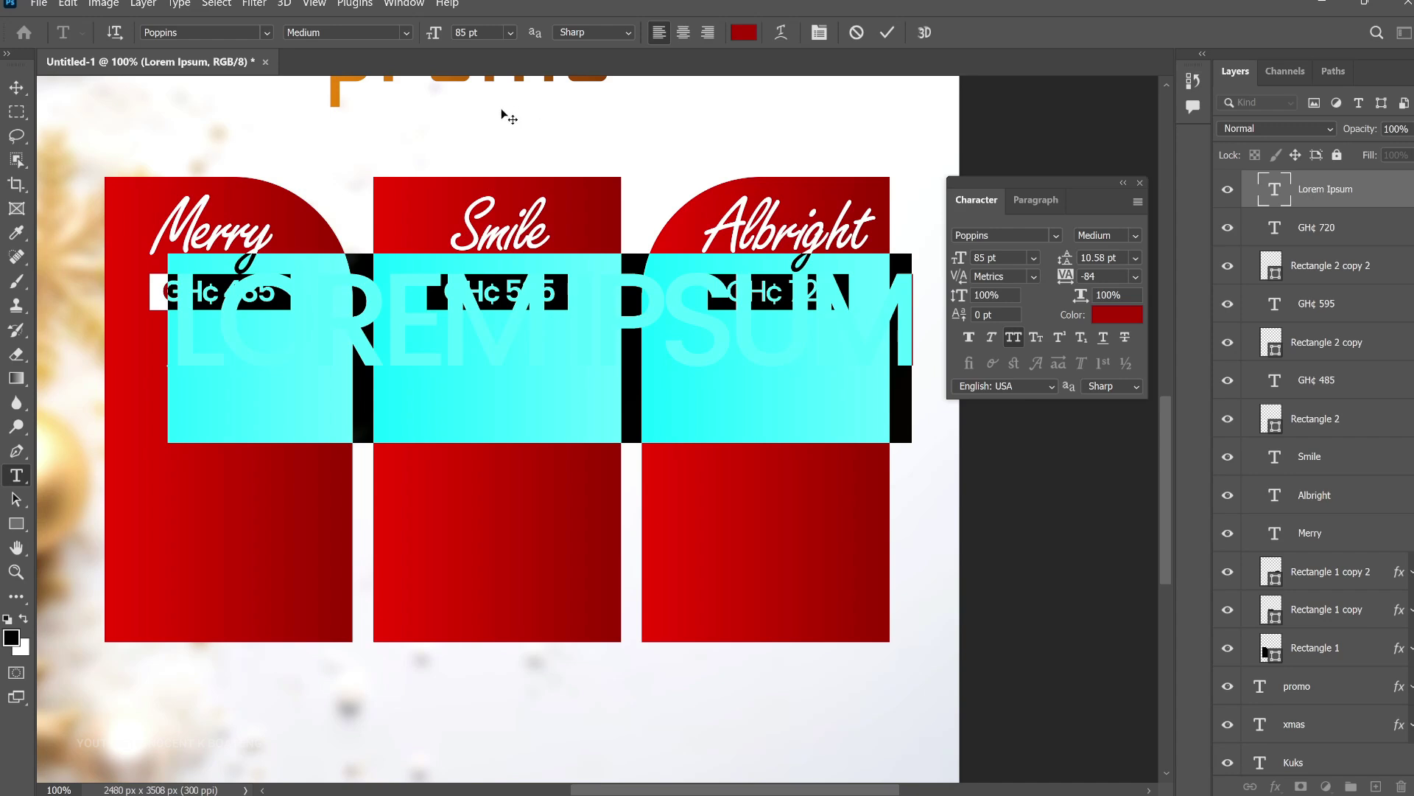
{"action": "left_click_drag", "start_coordinate": [434, 35], "coordinate": [362, 104]}
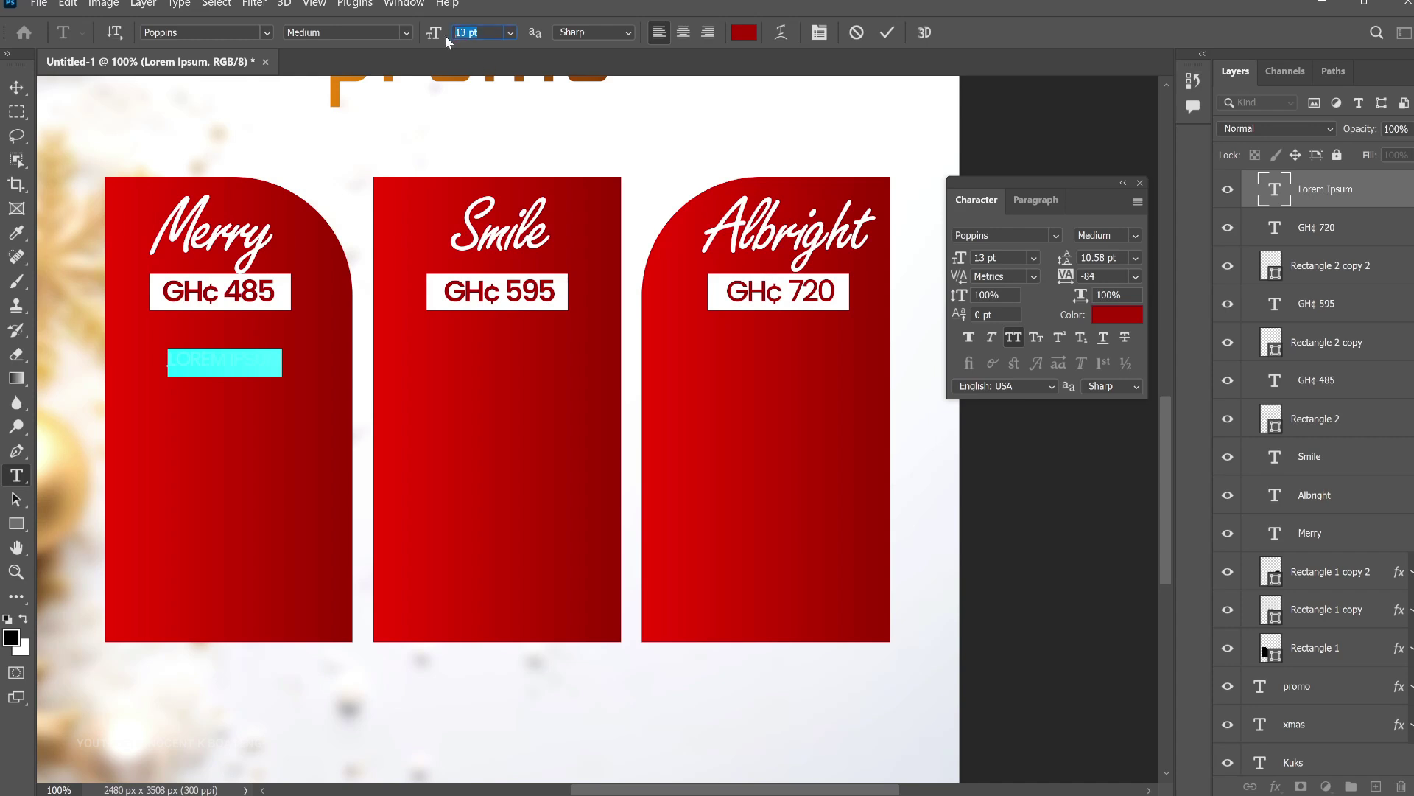
{"action": "type", "text": ".5"}
{"action": "key", "text": "Return"}
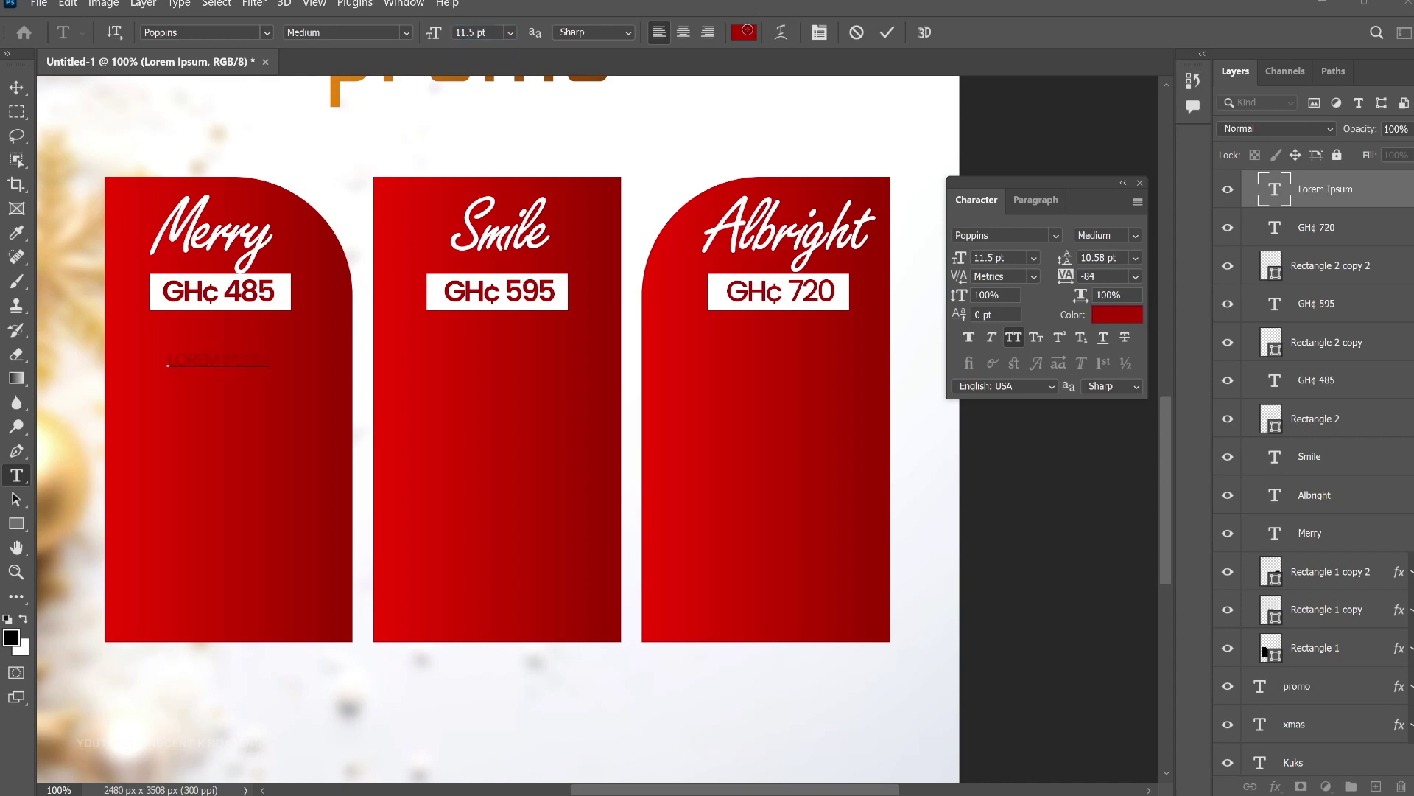
Set the color of the new text below the GH¢ 485 price to white (ffffff)
{"action": "left_click", "coordinate": [743, 33]}
{"action": "left_click", "coordinate": [987, 368]}
{"action": "left_click_drag", "start_coordinate": [940, 275], "coordinate": [940, 274]}
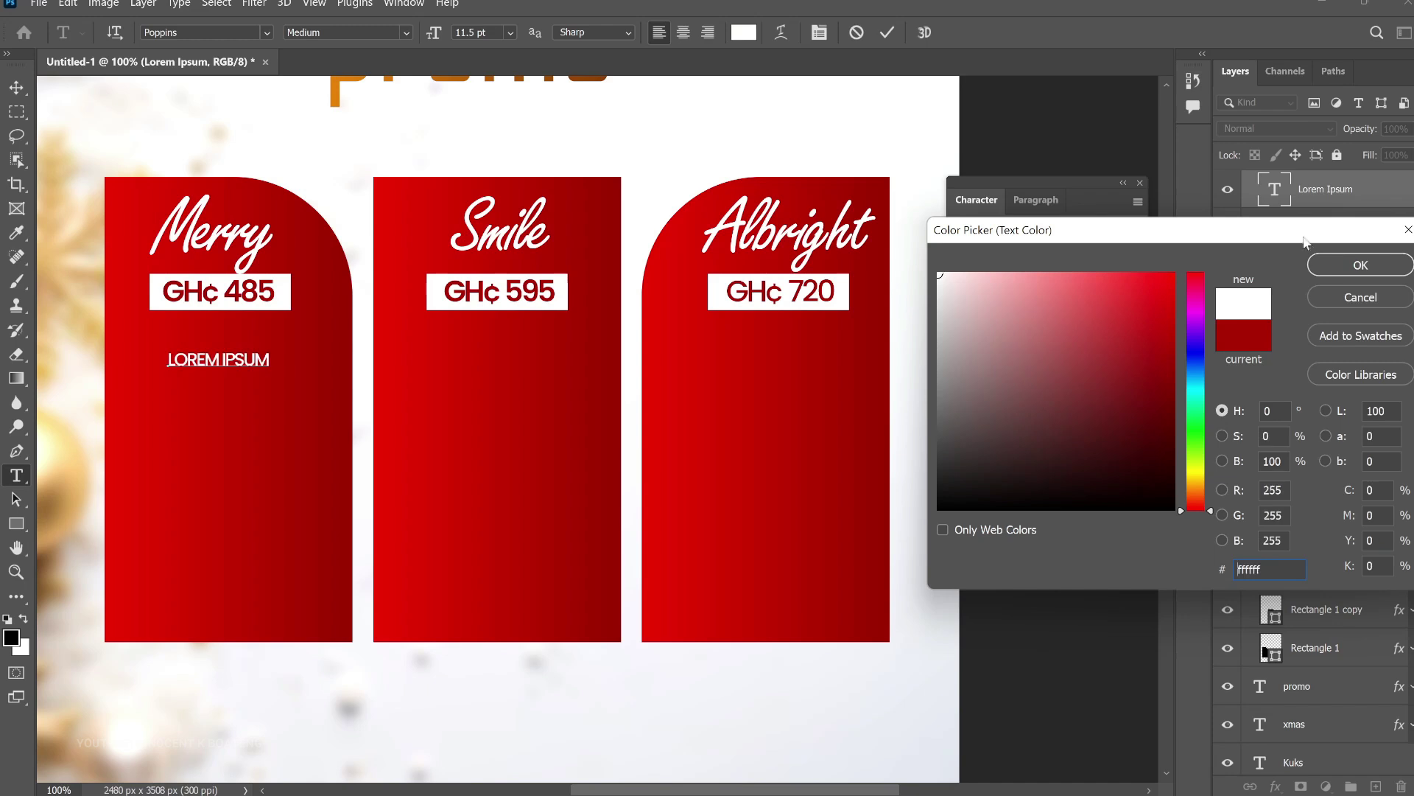
{"action": "left_click", "coordinate": [1313, 266]}
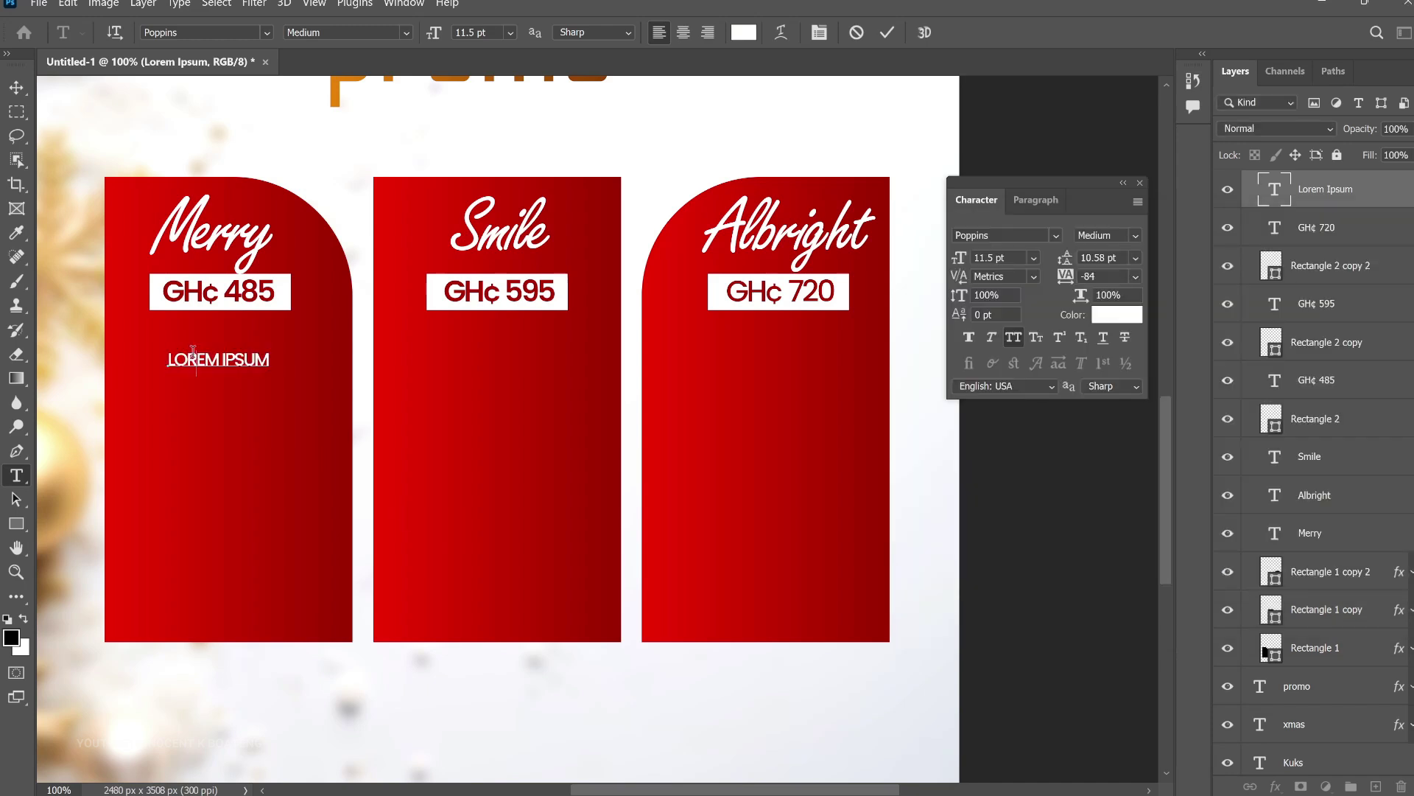
Enter the list Freshly baked pastries, Paper packaged drinks, Fruits, Chocolate, Scrunchy watch, A gift, and scale it down to about 11.13 pt
{"action": "type", "text": "FRESHLY BAKED PASTRIES  PAPER PACKAGED DRINKS  FRUITS  CHOCOLATE  SCRUNCHY WATCH  A GIFT"}
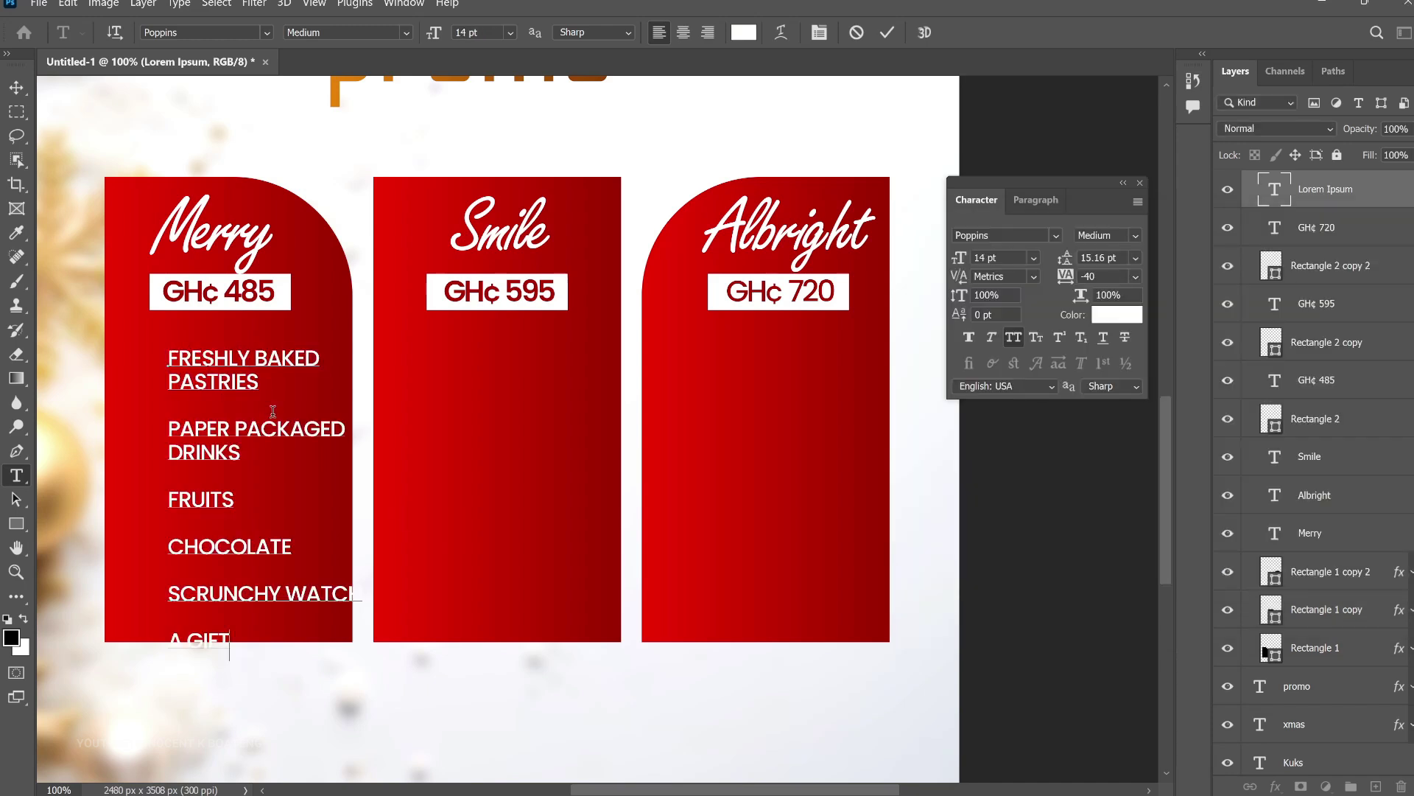
{"action": "left_click", "coordinate": [16, 86]}
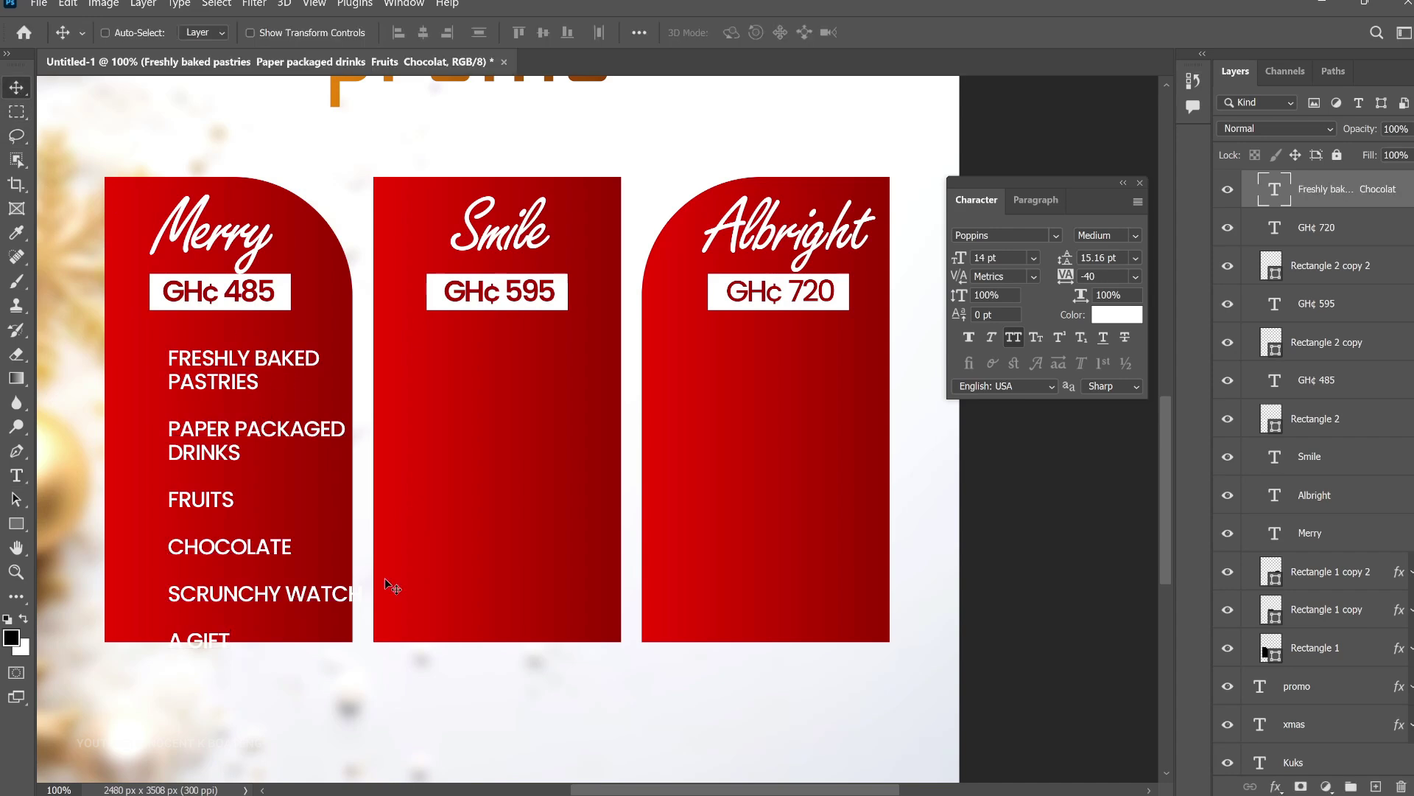
{"action": "scroll", "coordinate": [385, 579], "scroll_direction": "down", "scroll_amount": 3}
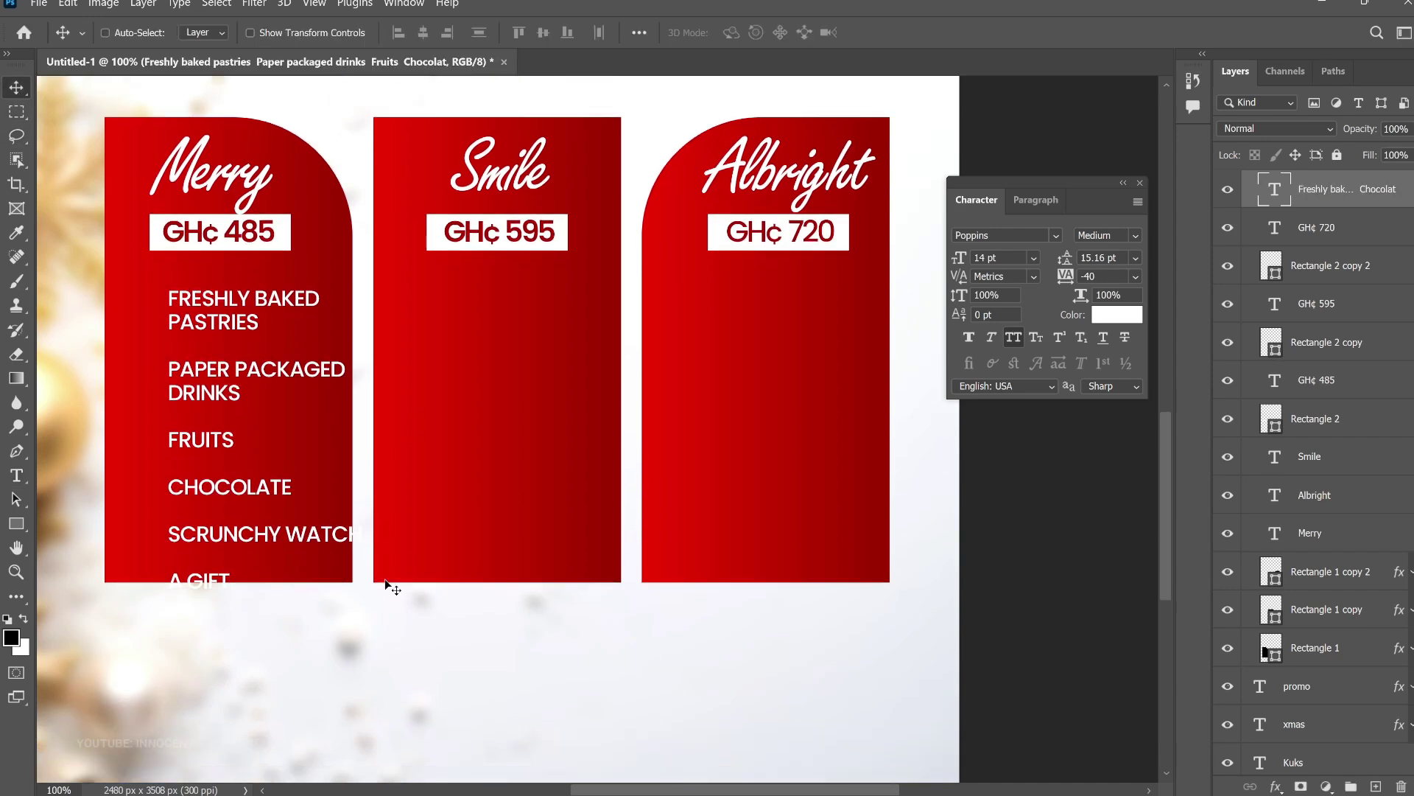
{"action": "key", "text": "ctrl+t"}
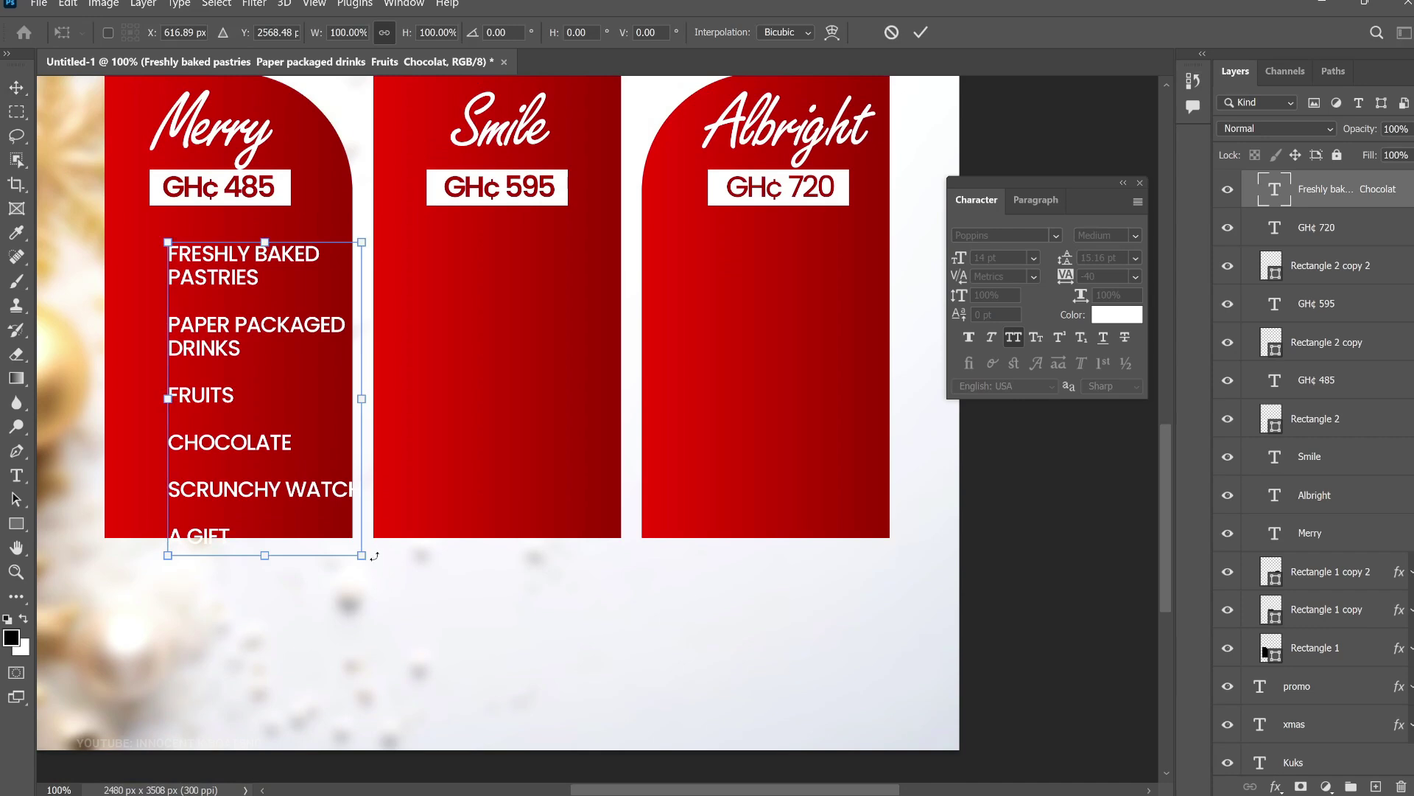
{"action": "left_click_drag", "start_coordinate": [363, 555], "coordinate": [325, 495]}
{"action": "key", "text": "Return"}
Duplicate the Merry item list and place the copy below the GH¢ 595 price in the Smile frame
{"action": "left_click_drag", "start_coordinate": [228, 379], "coordinate": [511, 378]}
{"action": "key", "text": "ctrl+j"}
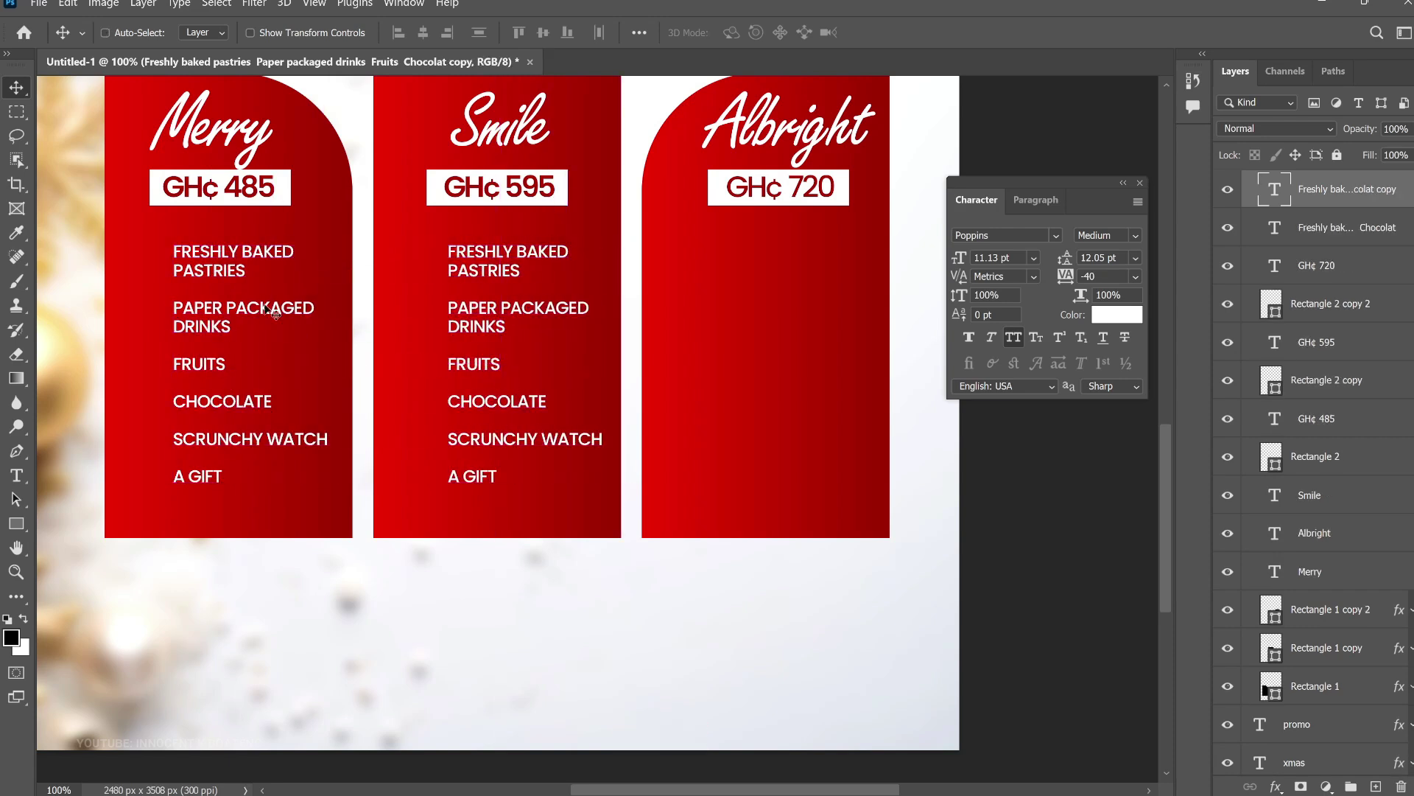
{"action": "scroll", "coordinate": [243, 414], "scroll_direction": "down", "scroll_amount": 1}
{"action": "scroll", "coordinate": [243, 416], "scroll_direction": "up", "scroll_amount": 2}
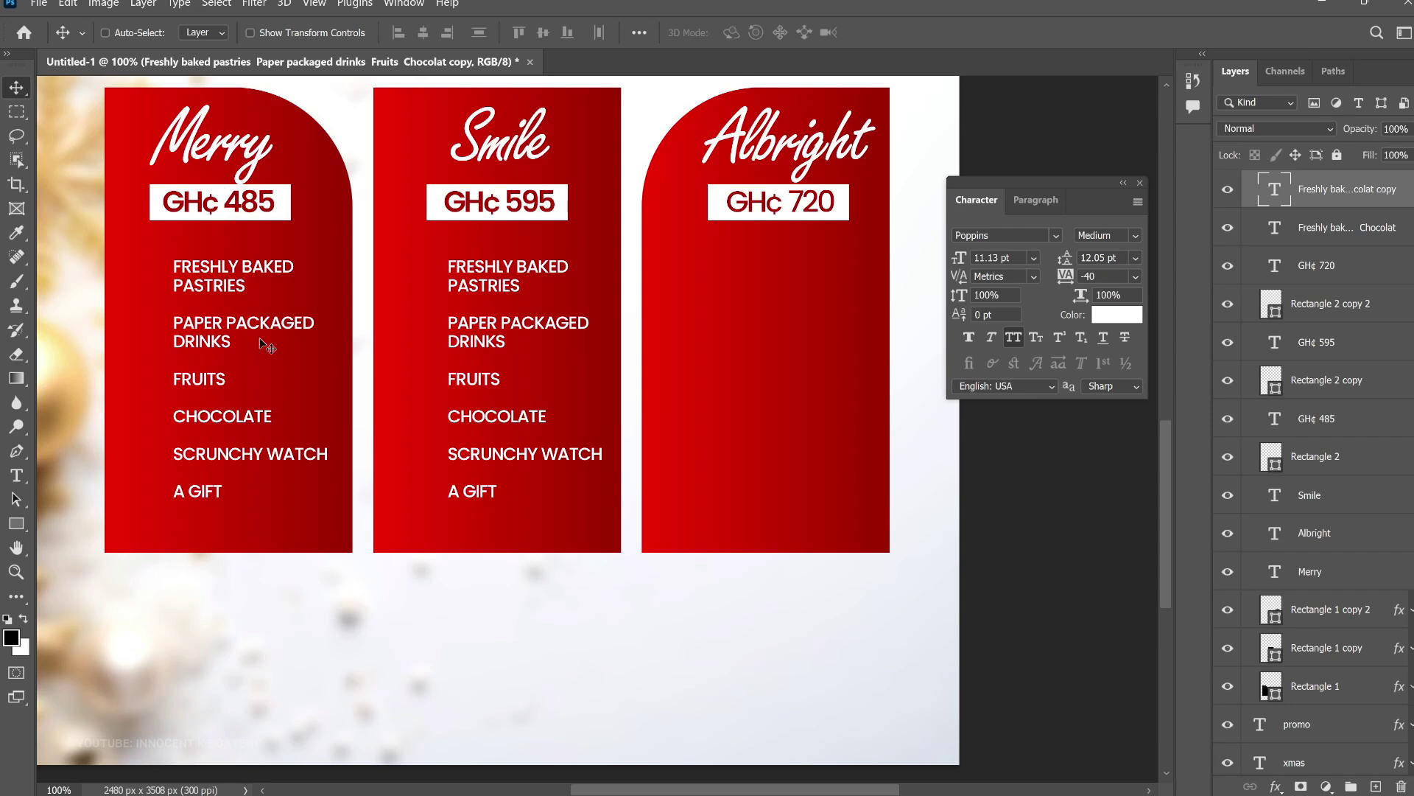
{"action": "scroll", "coordinate": [267, 353], "scroll_direction": "up", "scroll_amount": 2}
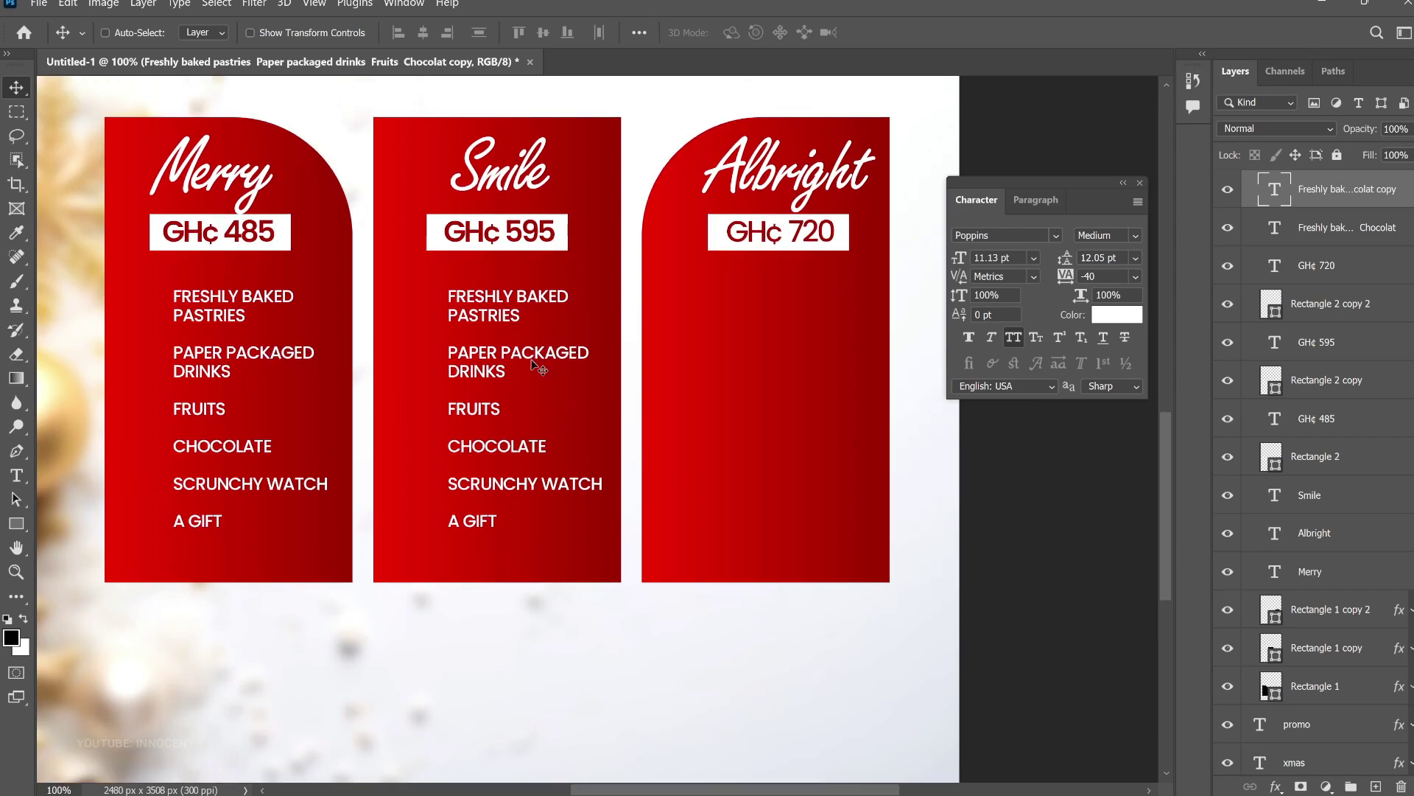
Replace the Smile list with: A crate of egg, Sardines (4), Oatmeal, Breakfast cereal, Milk (4), Brown sugar, Bread, Paper packaged drink, Scrunchy watch, A gift
{"action": "double_click", "coordinate": [493, 316]}
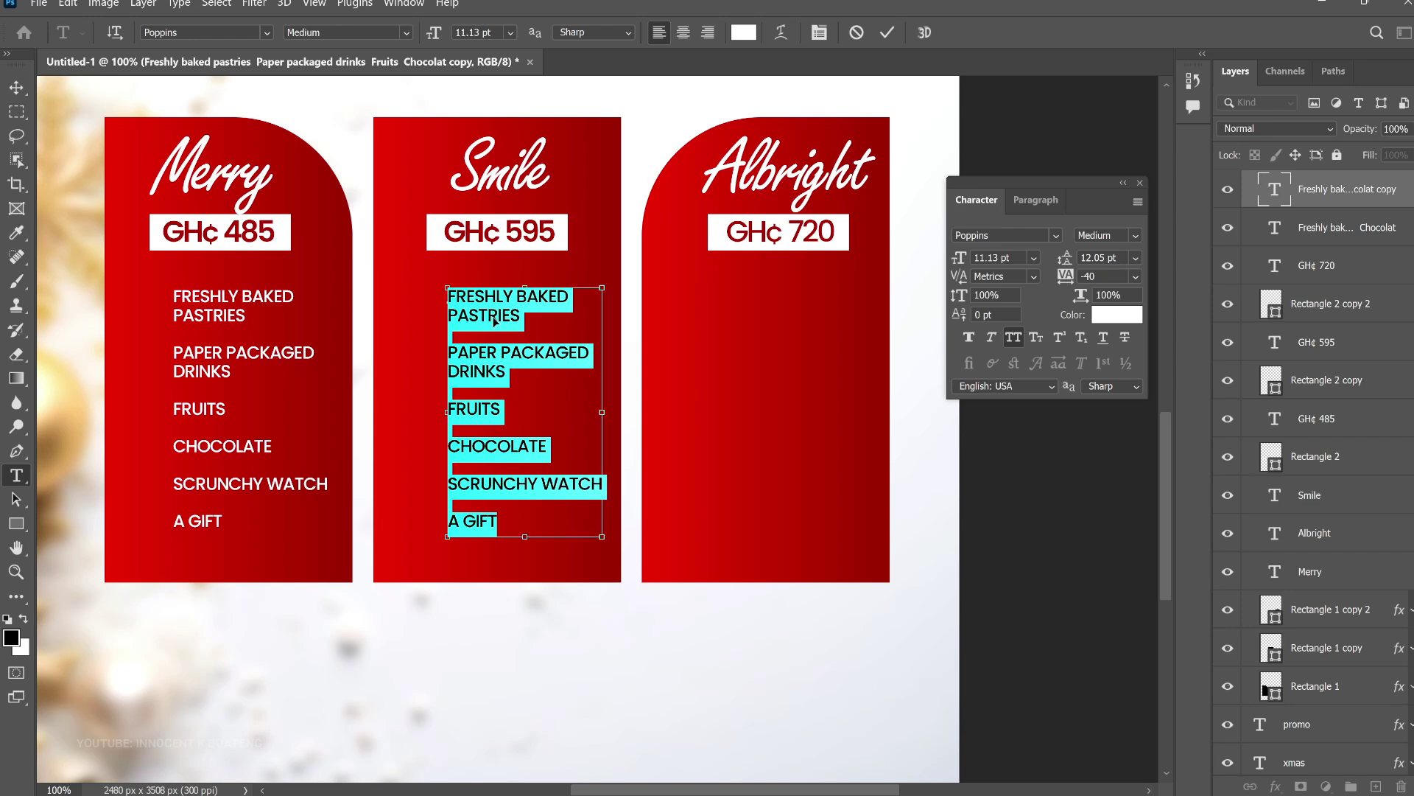
{"action": "type", "text": "A CRATE OF EGG SARDINES (4) OATMEAL BREAKFAST CEREAL MILK (4) BROWN SUGAR BREAD PAPER PACKAGED DRINK SCRUNCHY WATCH A GIFT"}
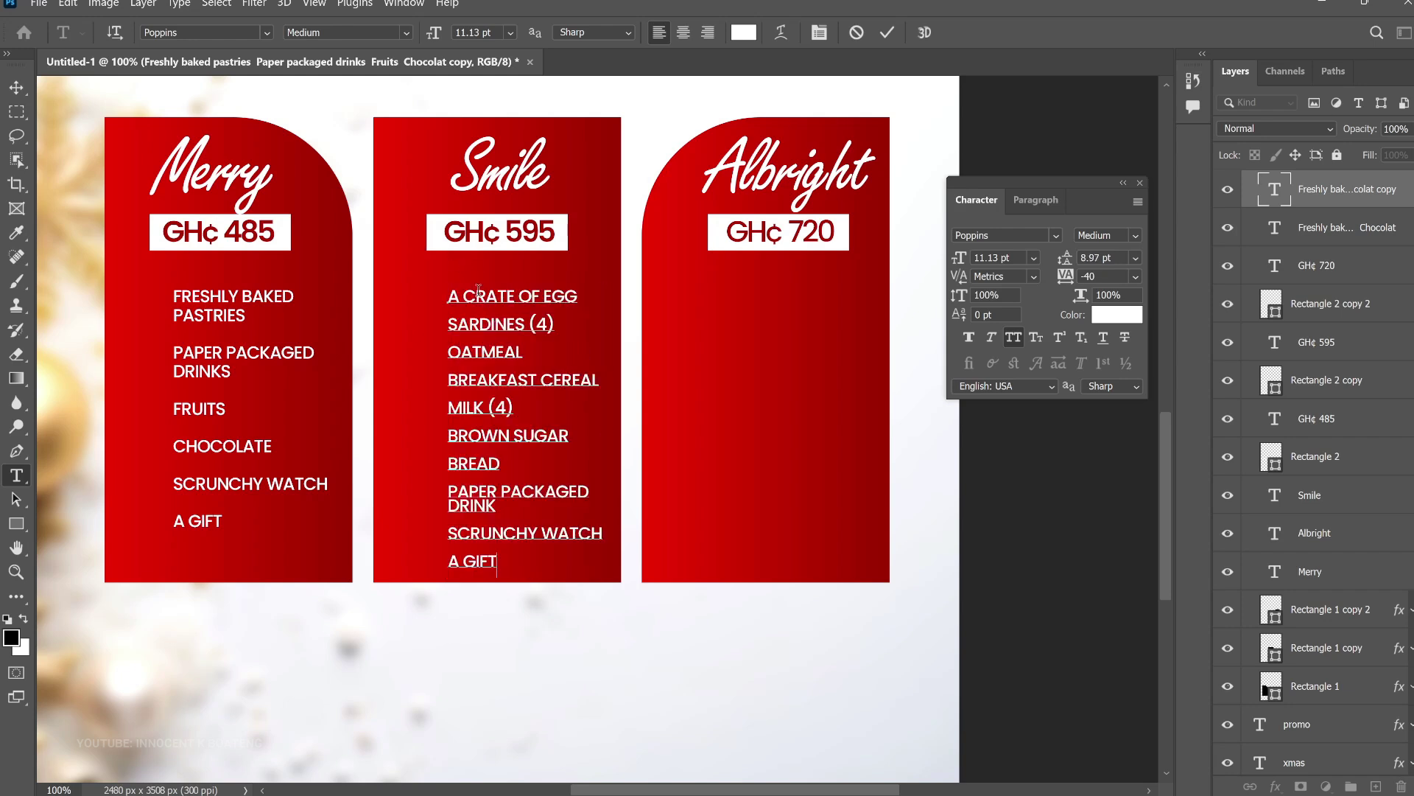
{"action": "left_click", "coordinate": [16, 87]}
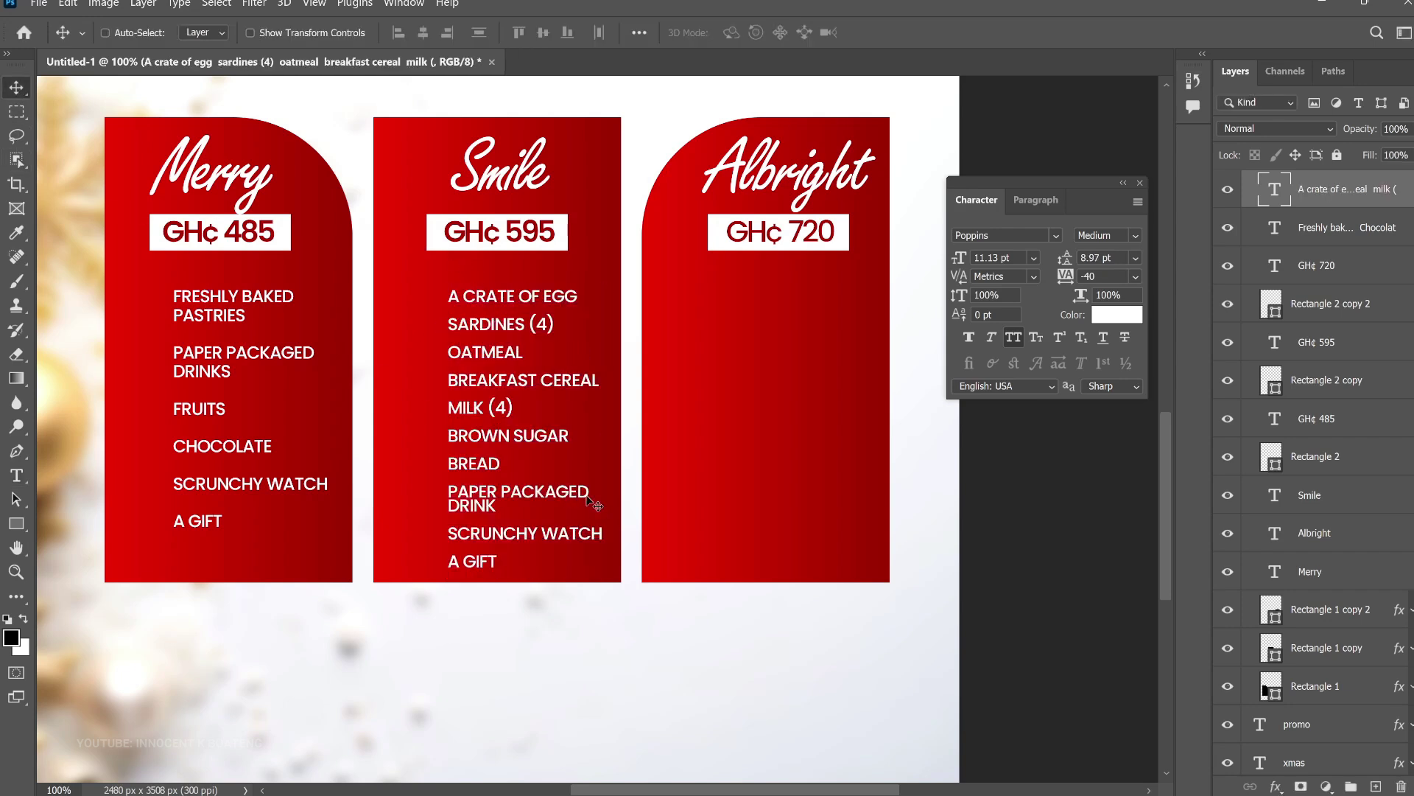
Scale the Smile item list down to about 10.43 pt so it fits inside its frame
{"action": "key", "text": "ctrl+t"}
{"action": "left_click_drag", "start_coordinate": [604, 581], "coordinate": [600, 556]}
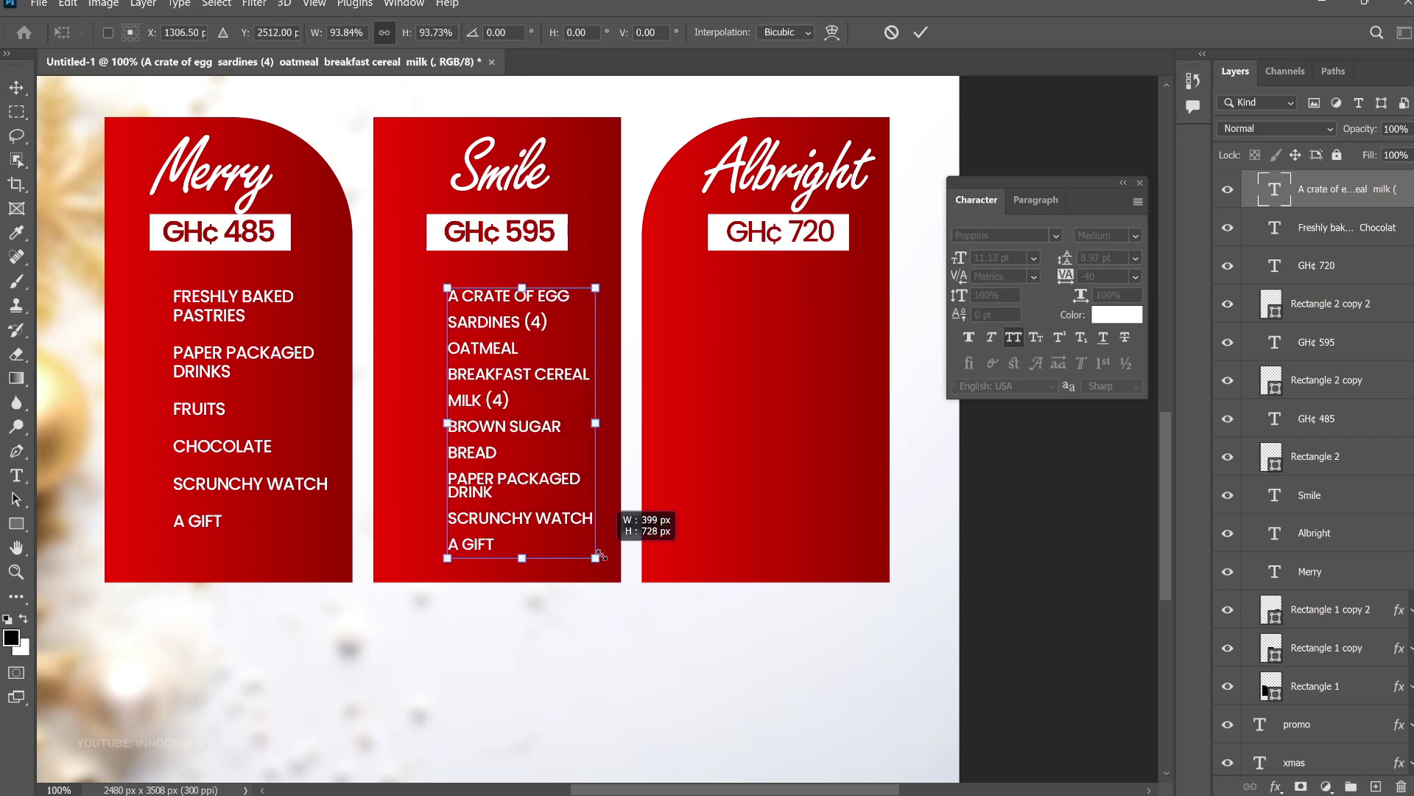
{"action": "key", "text": "Return"}
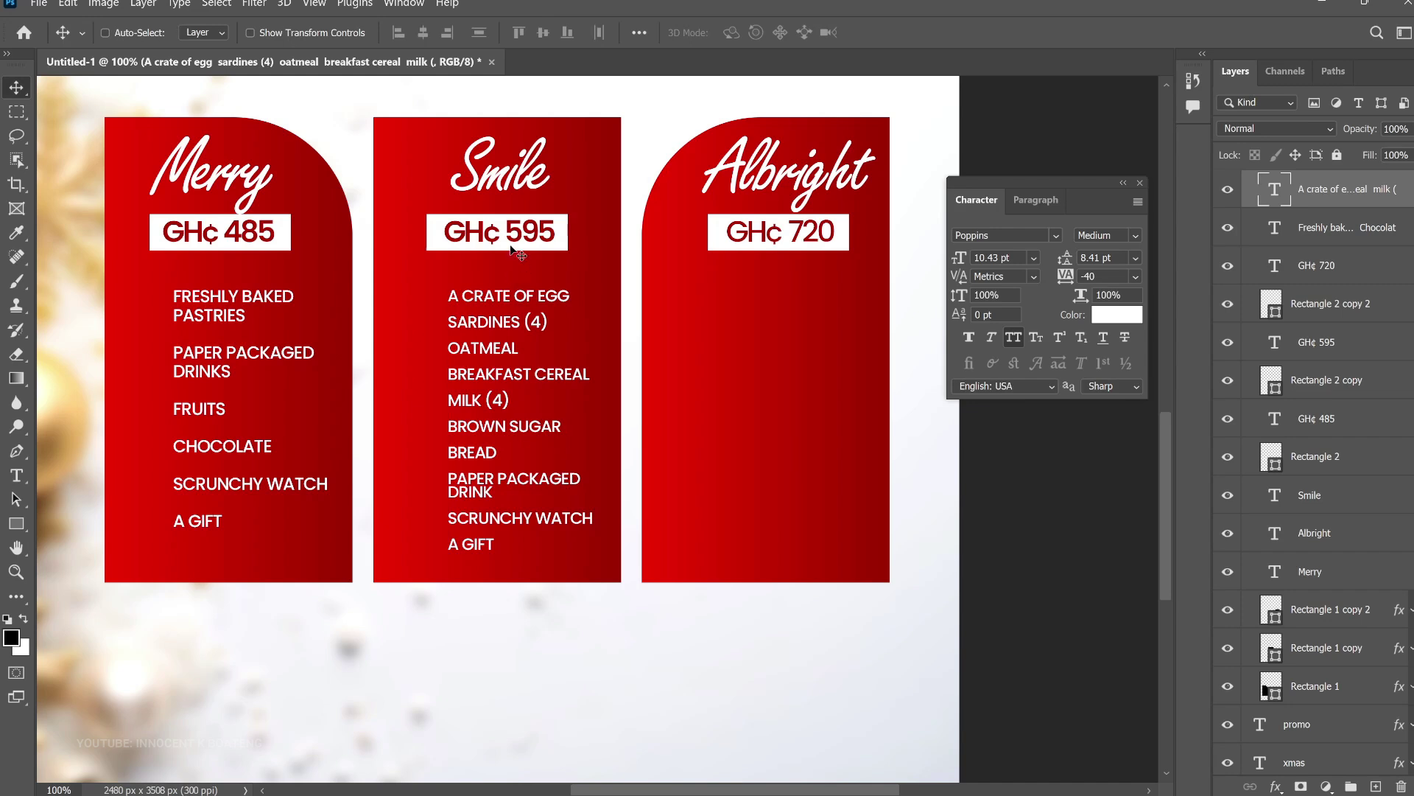
Duplicate the Smile item list and place the copy below the GH¢ 720 price in the Albright frame
{"action": "scroll", "coordinate": [527, 333], "scroll_direction": "down", "scroll_amount": 1}
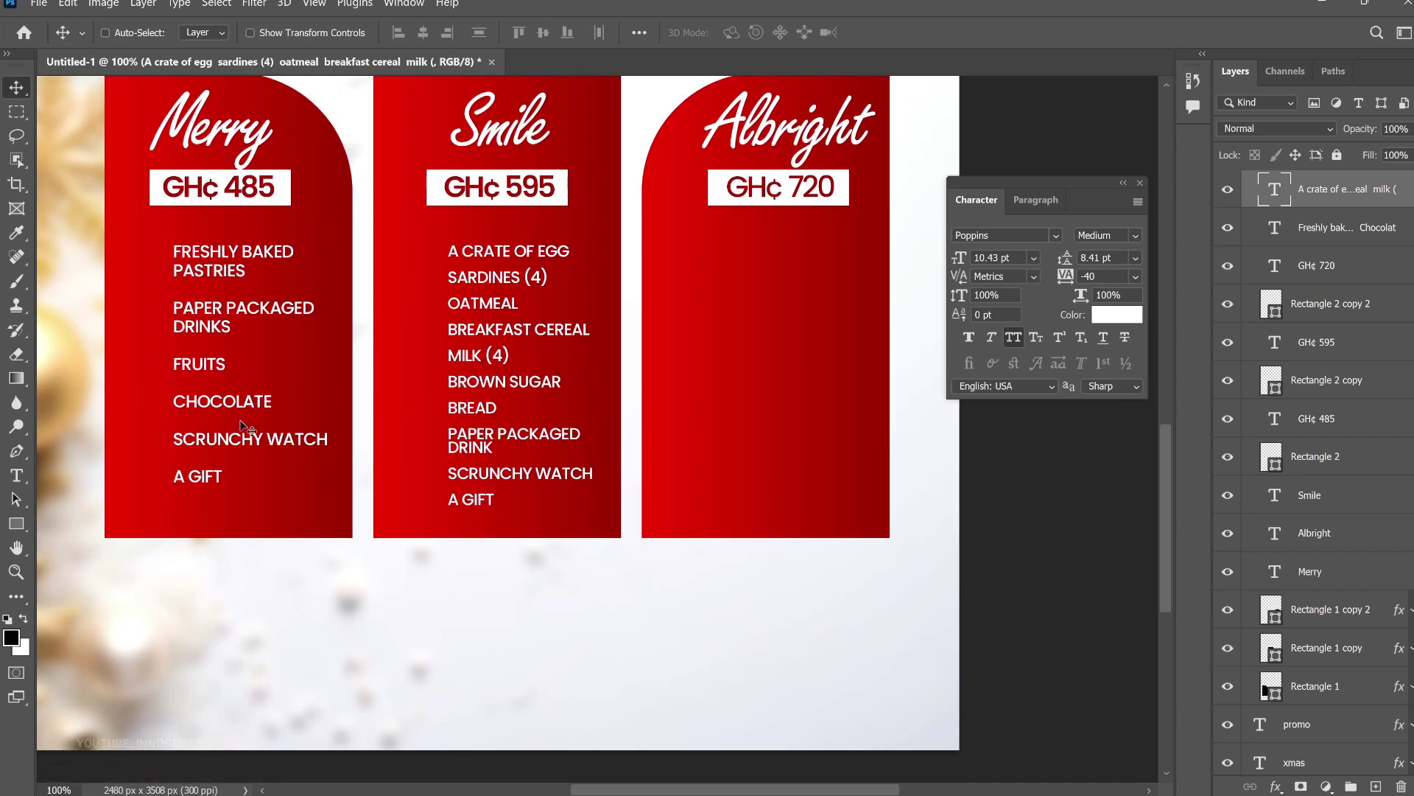
{"action": "key", "text": "ctrl"}
{"action": "key", "text": "ctrl+j"}
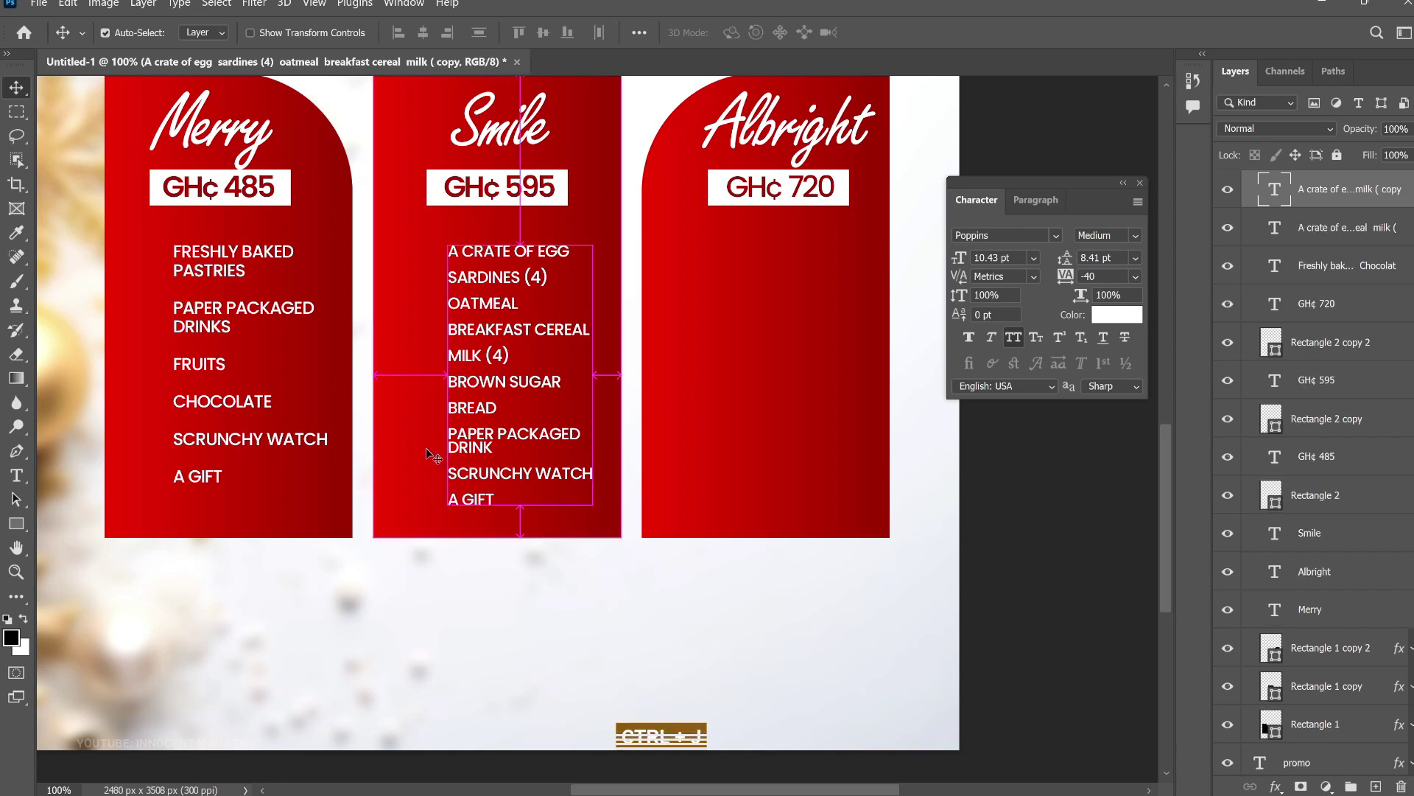
{"action": "left_click_drag", "start_coordinate": [488, 436], "coordinate": [759, 404]}
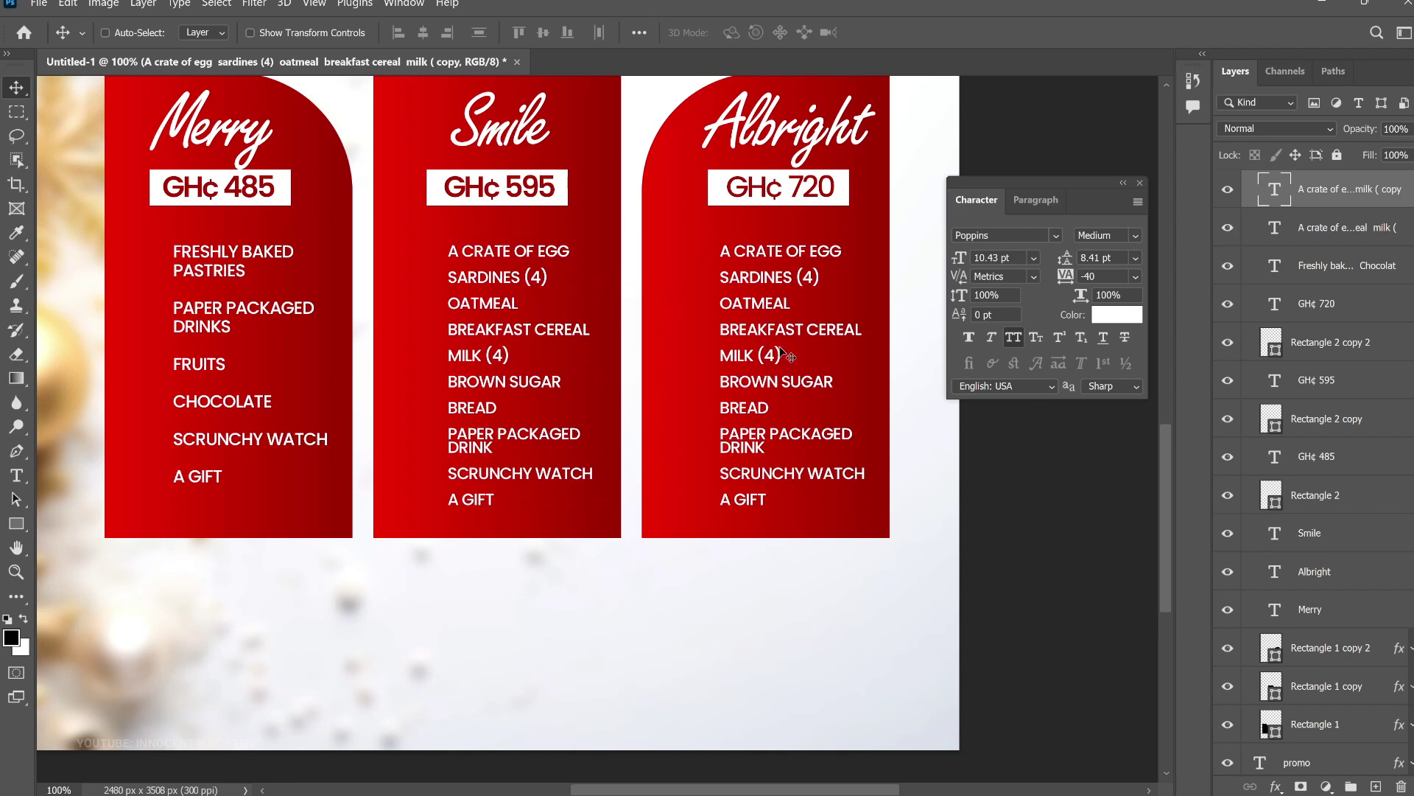
Replace the Albright list with: Rice (5kg), Oil (1l), Tomato paste, Mackerel (2), Spaghetti, Tissue paper pack, Wine/champagne, Chocolate, Biscuit, Powdered milk, Scrunchy watch, A gift
{"action": "double_click", "coordinate": [811, 328]}
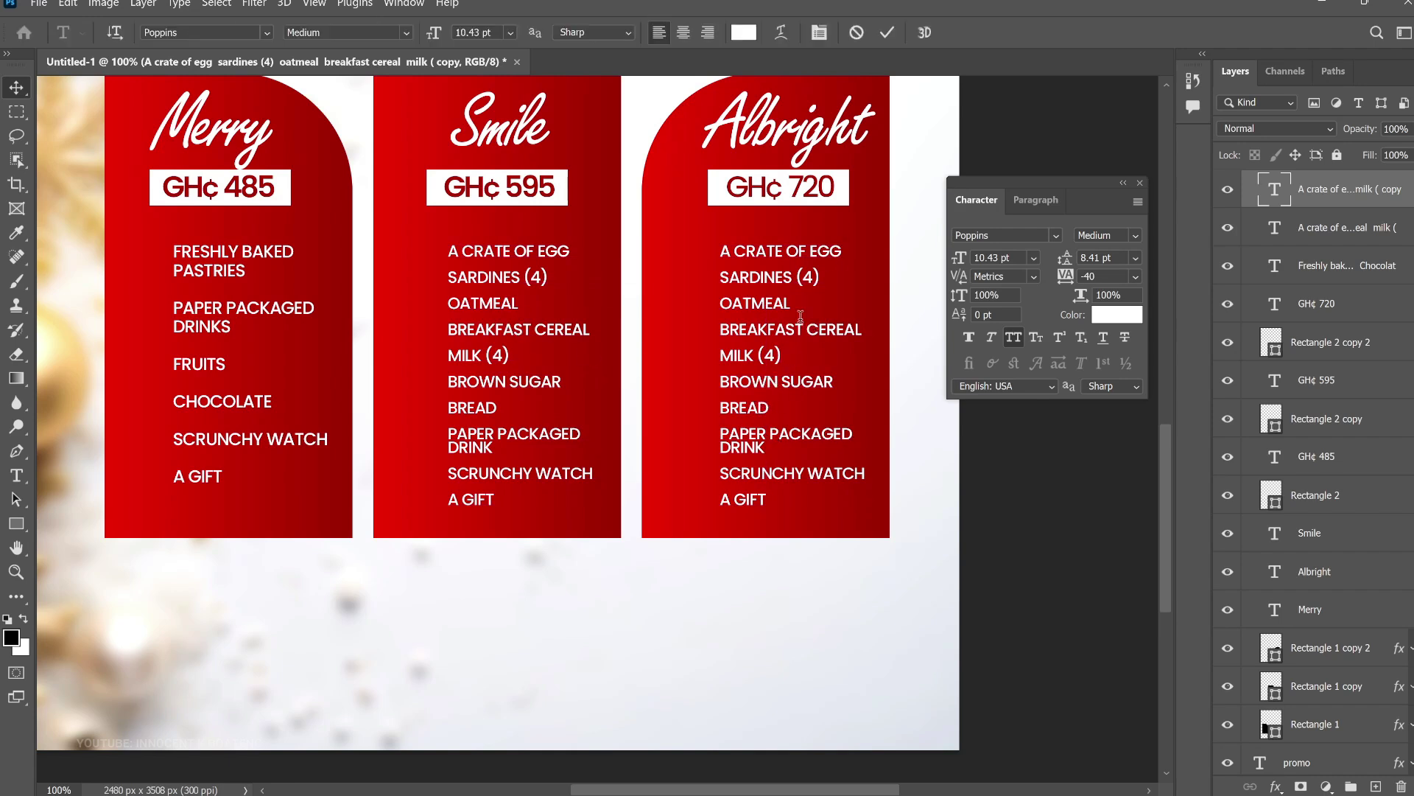
{"action": "key", "text": "ctrl+a"}
{"action": "key", "text": "Right"}
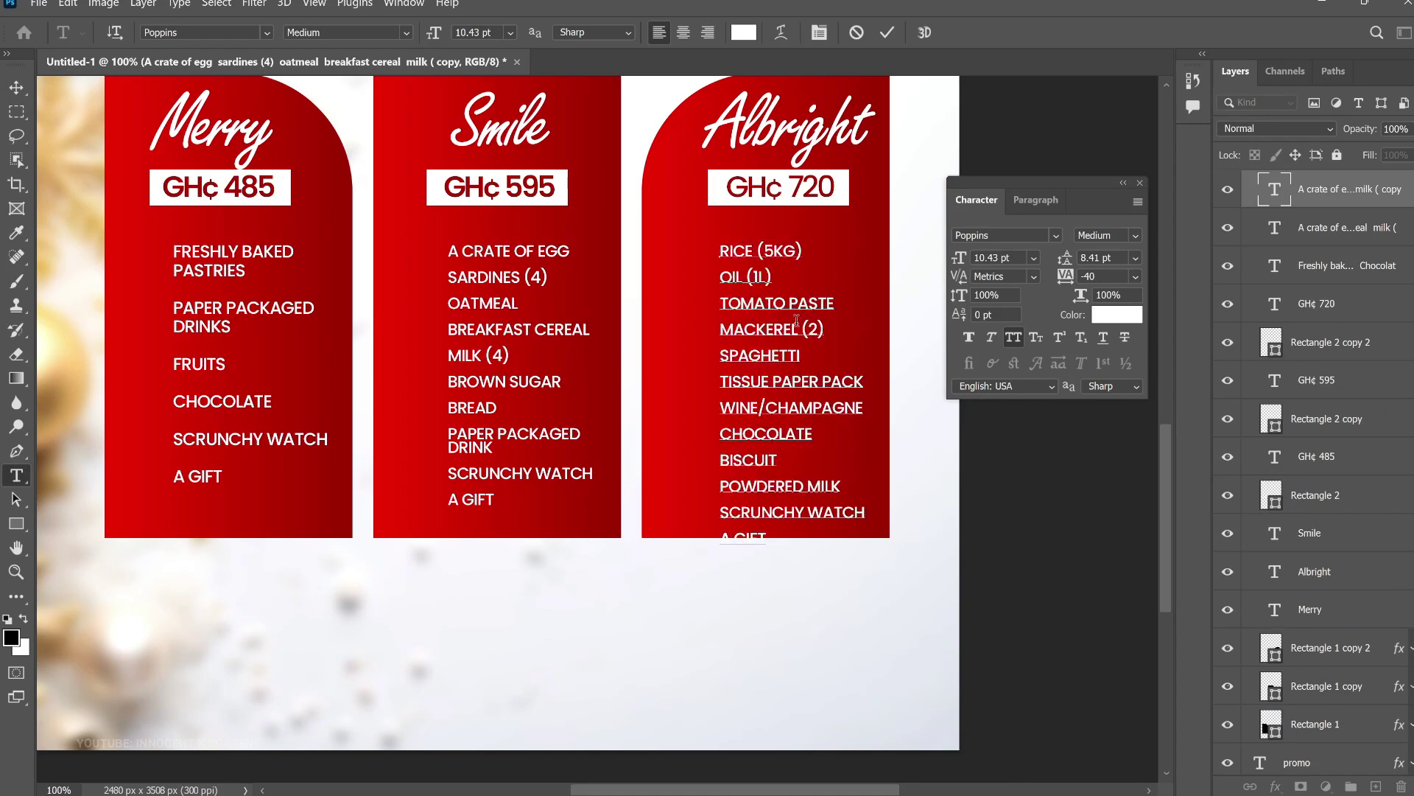
{"action": "left_click", "coordinate": [16, 87]}
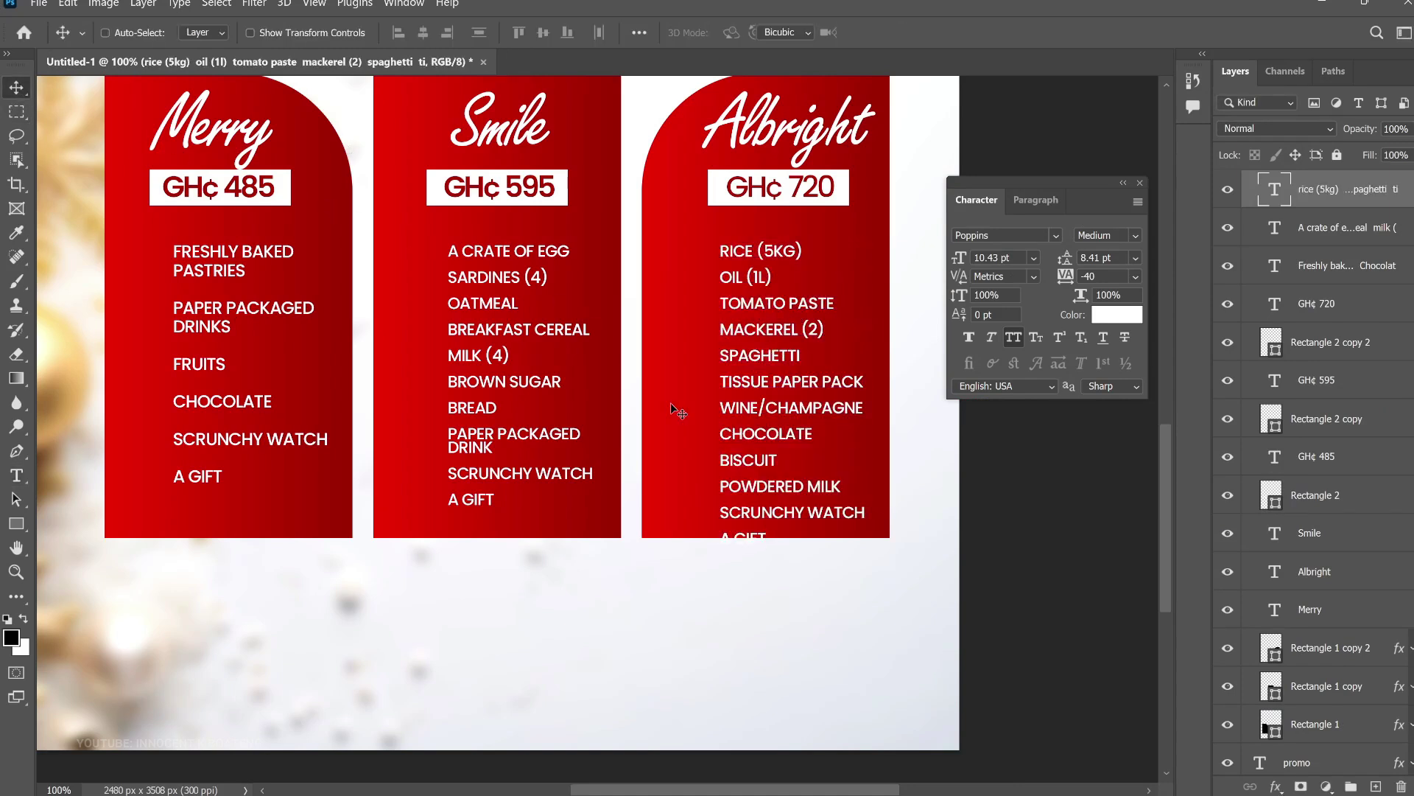
Scale the Albright item list down to about 9.24 pt so it fits inside its frame
{"action": "key", "text": "ctrl+t"}
{"action": "left_click_drag", "start_coordinate": [864, 554], "coordinate": [847, 520]}
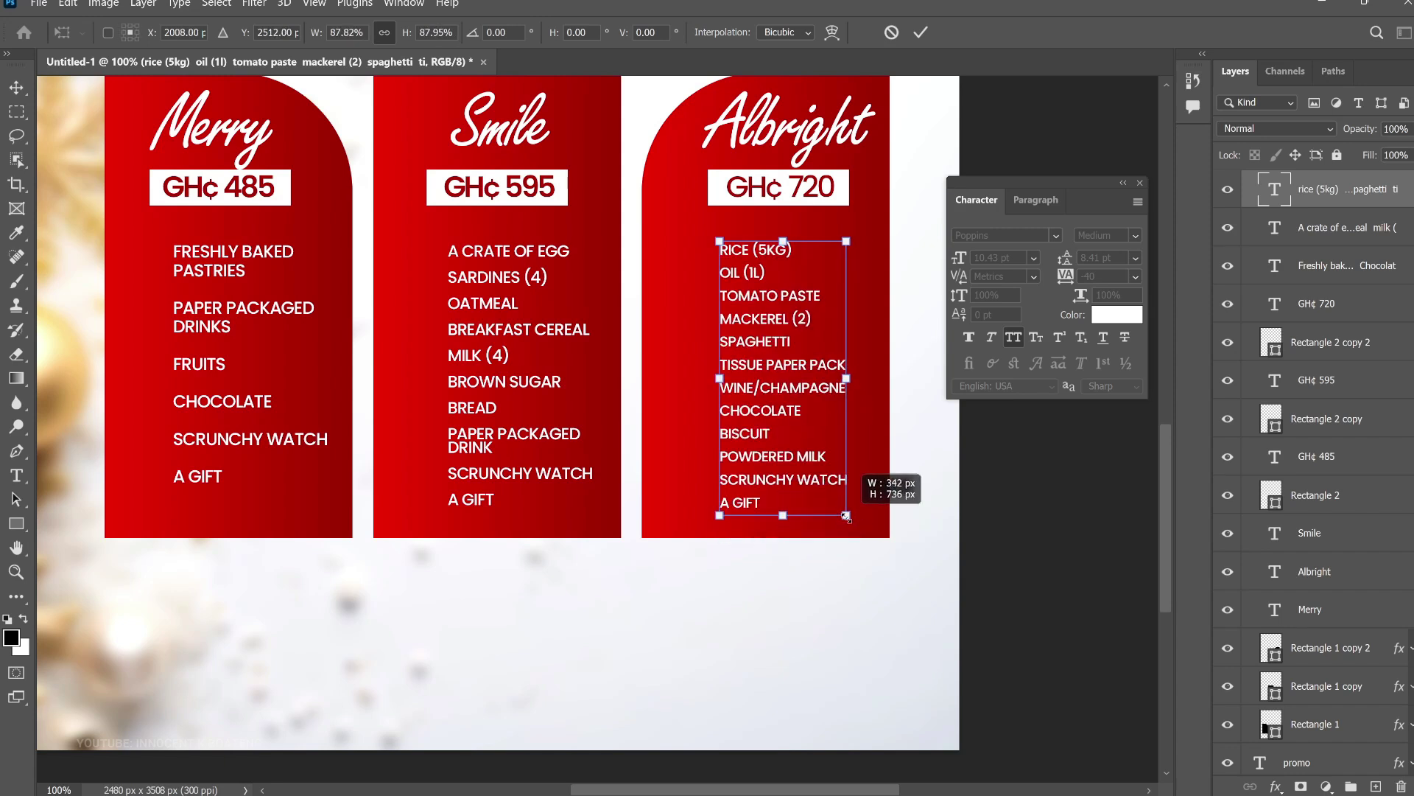
{"action": "key", "text": "Return"}
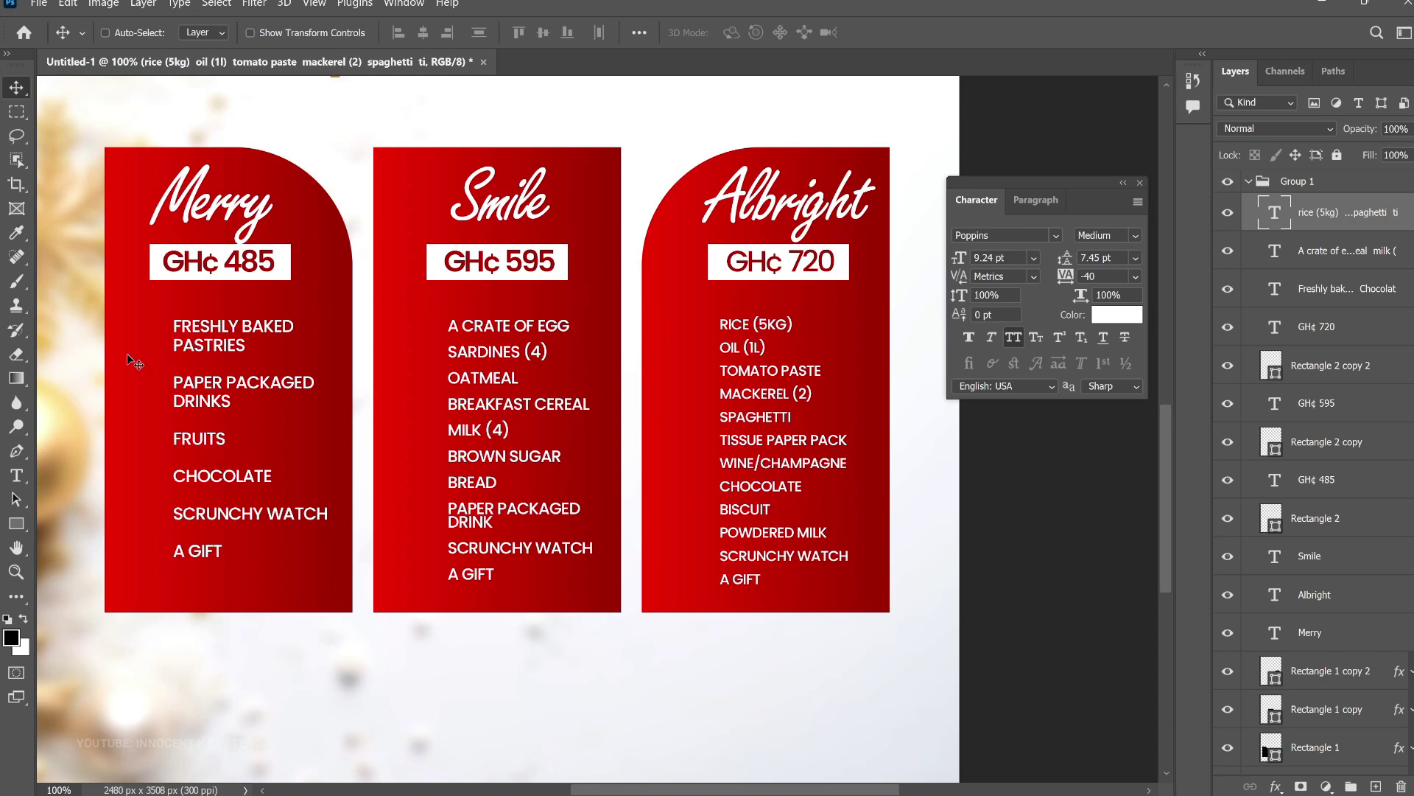
Draw a circle of about 30 px with the Ellipse tool in front of "Freshly baked pastries" in the Merry list
{"action": "left_click", "coordinate": [103, 354], "text": "ctrl"}
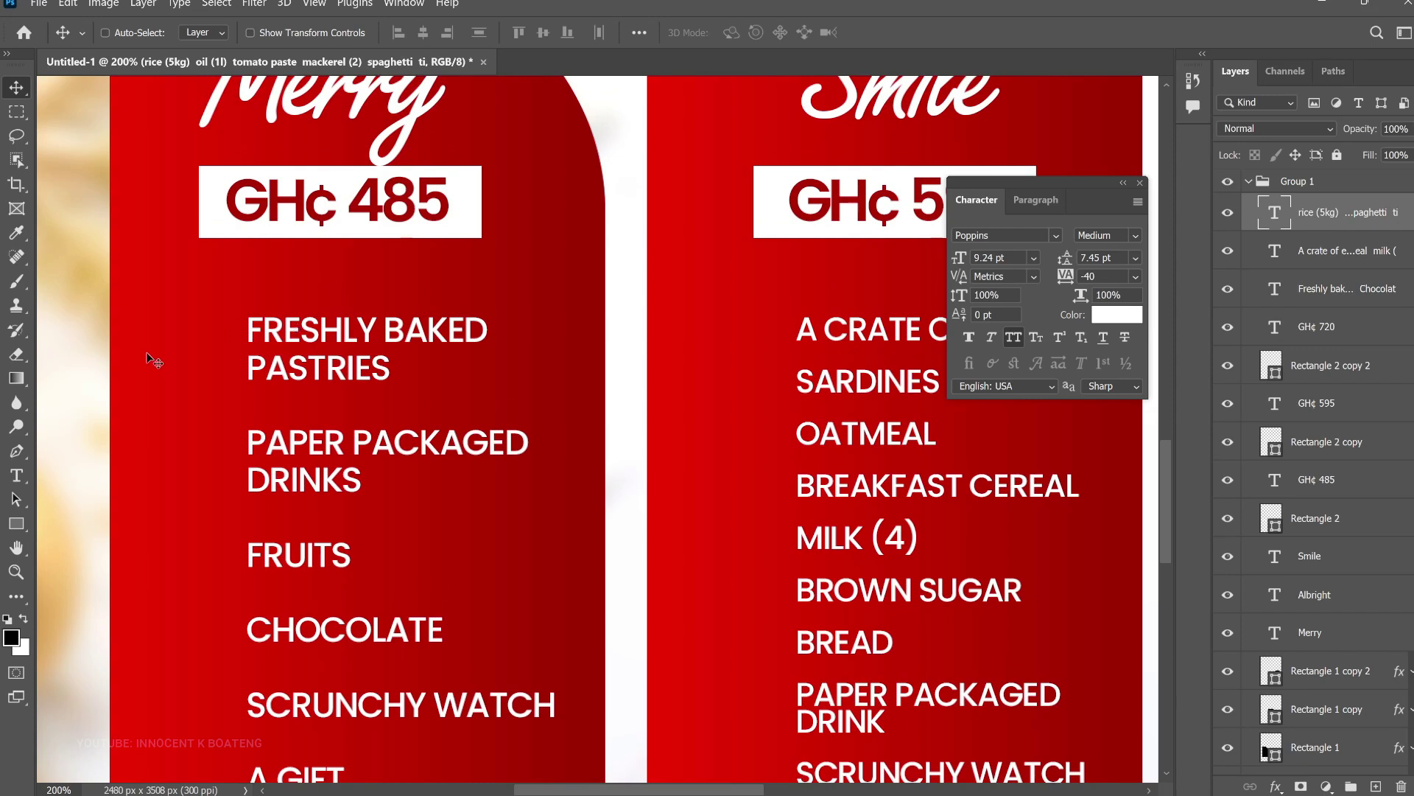
{"action": "scroll", "coordinate": [250, 361], "scroll_direction": "down", "scroll_amount": 1}
{"action": "scroll", "coordinate": [249, 360], "scroll_direction": "up", "scroll_amount": 1}
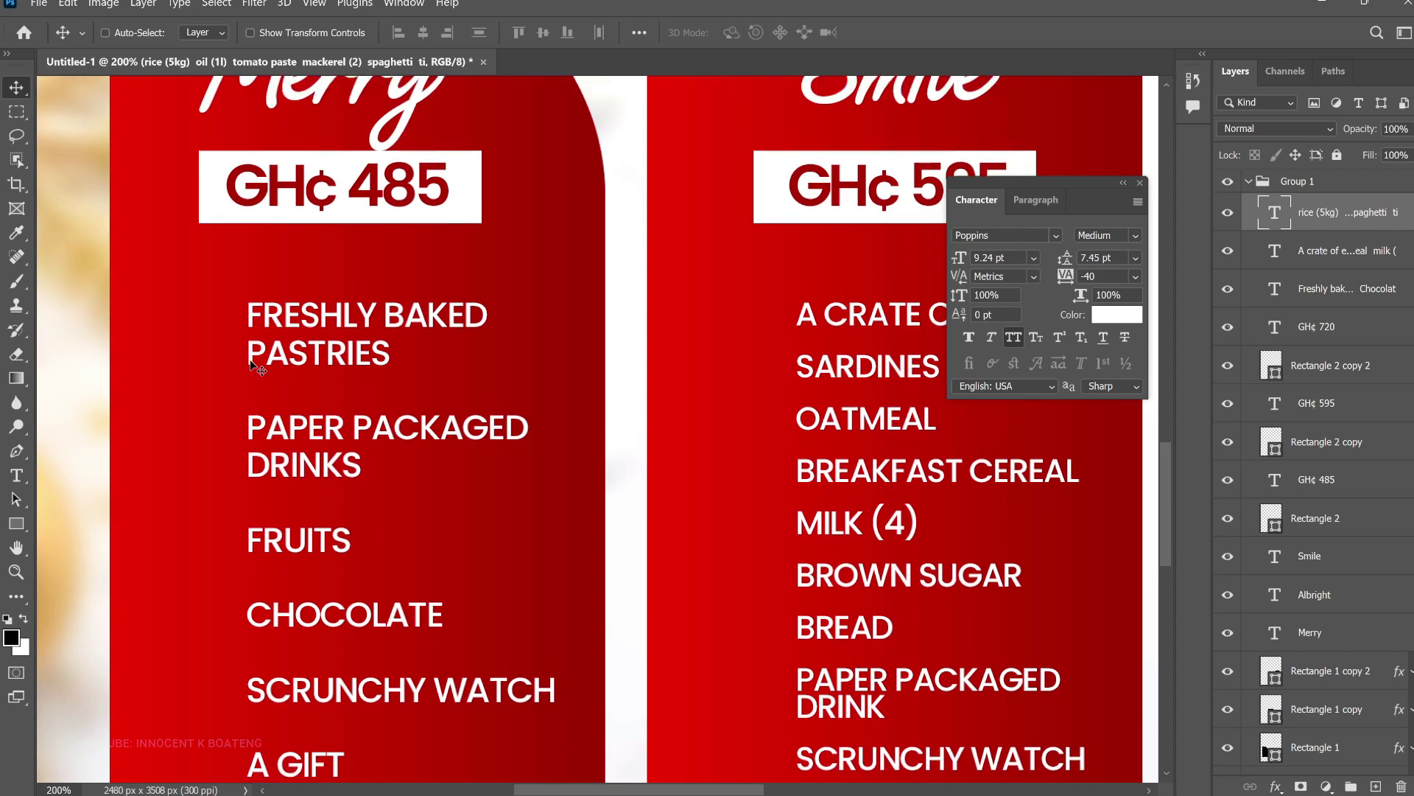
{"action": "left_click", "coordinate": [15, 525]}
{"action": "right_click", "coordinate": [15, 524]}
{"action": "left_click", "coordinate": [73, 538]}
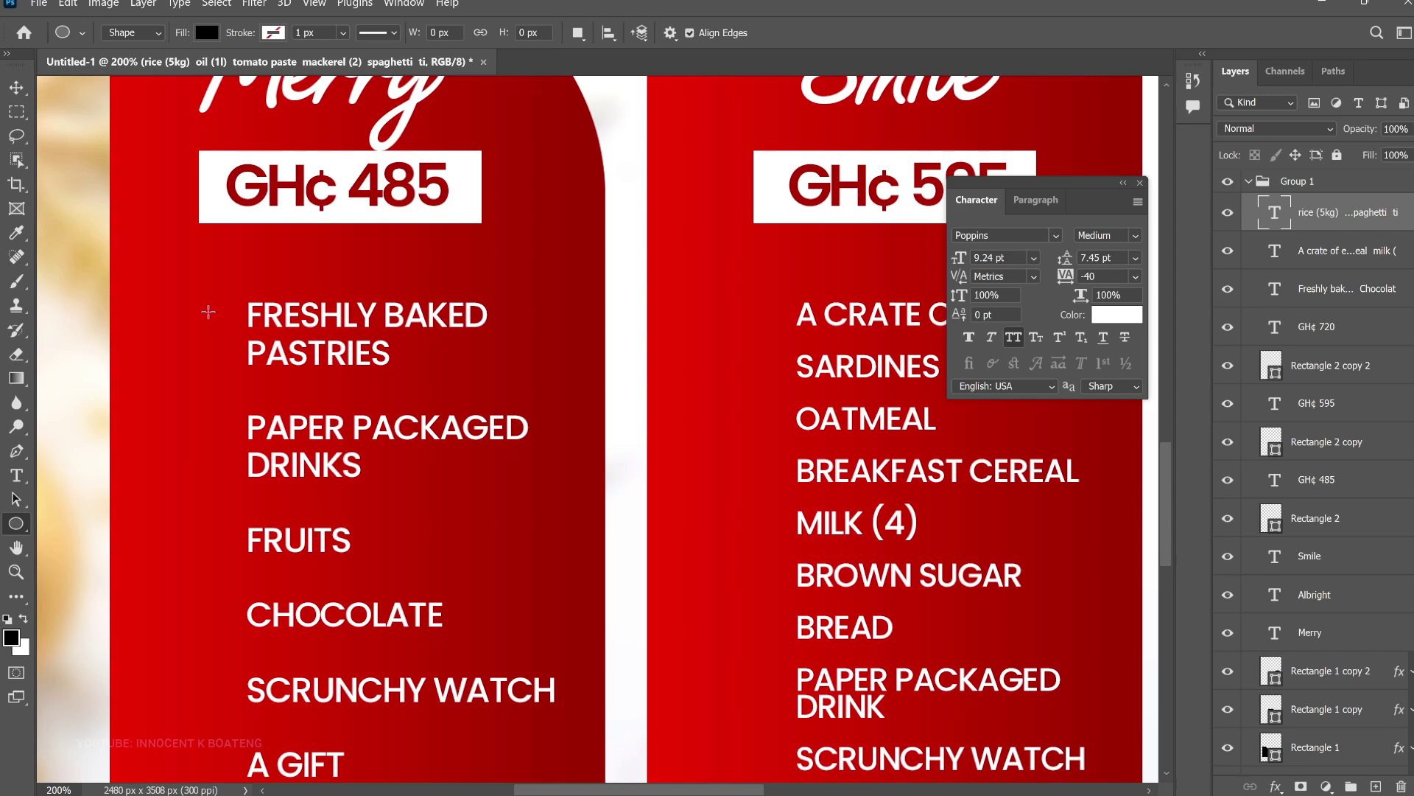
{"action": "left_click_drag", "start_coordinate": [205, 303], "coordinate": [231, 324]}
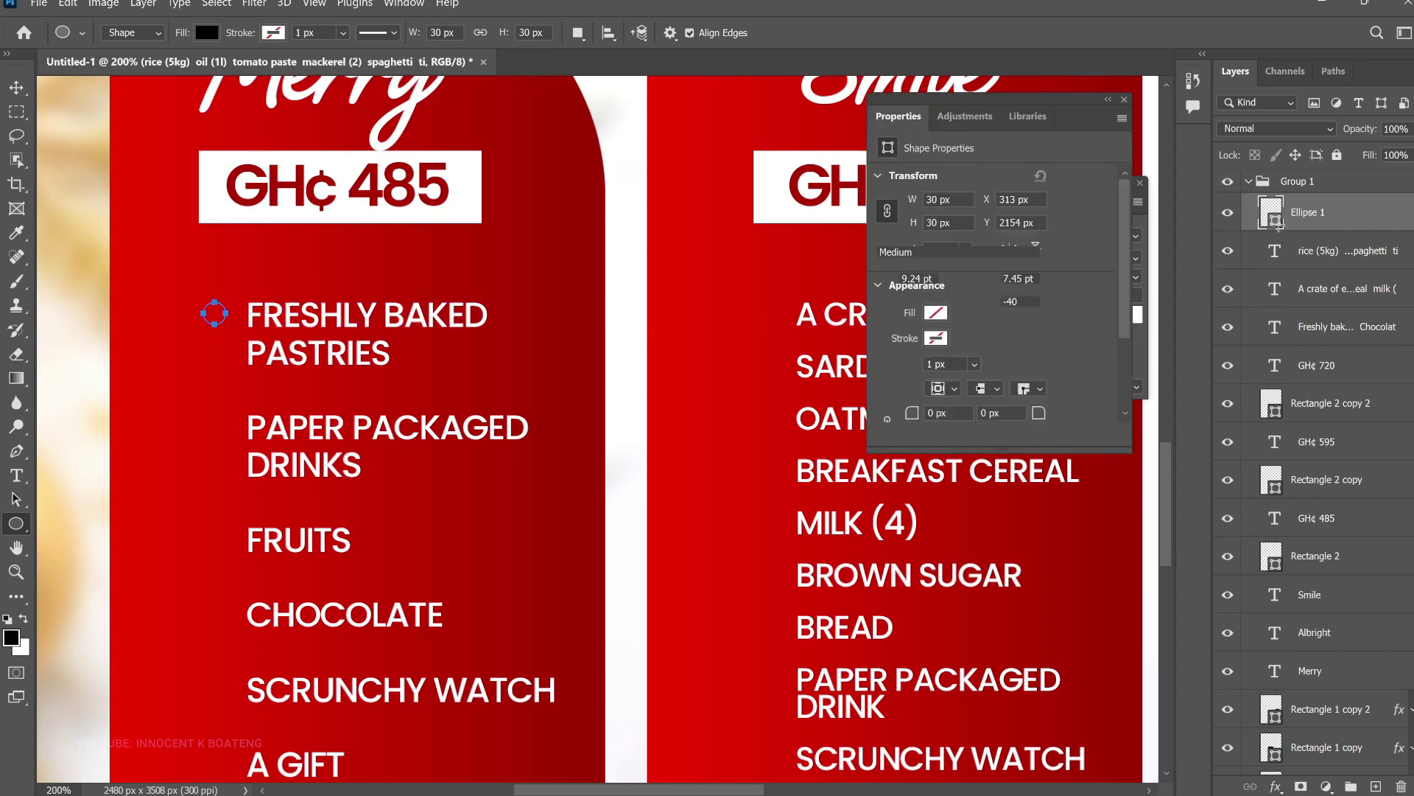
Change the fill color of the bullet circle to white (ffffff)
{"action": "double_click", "coordinate": [1275, 223]}
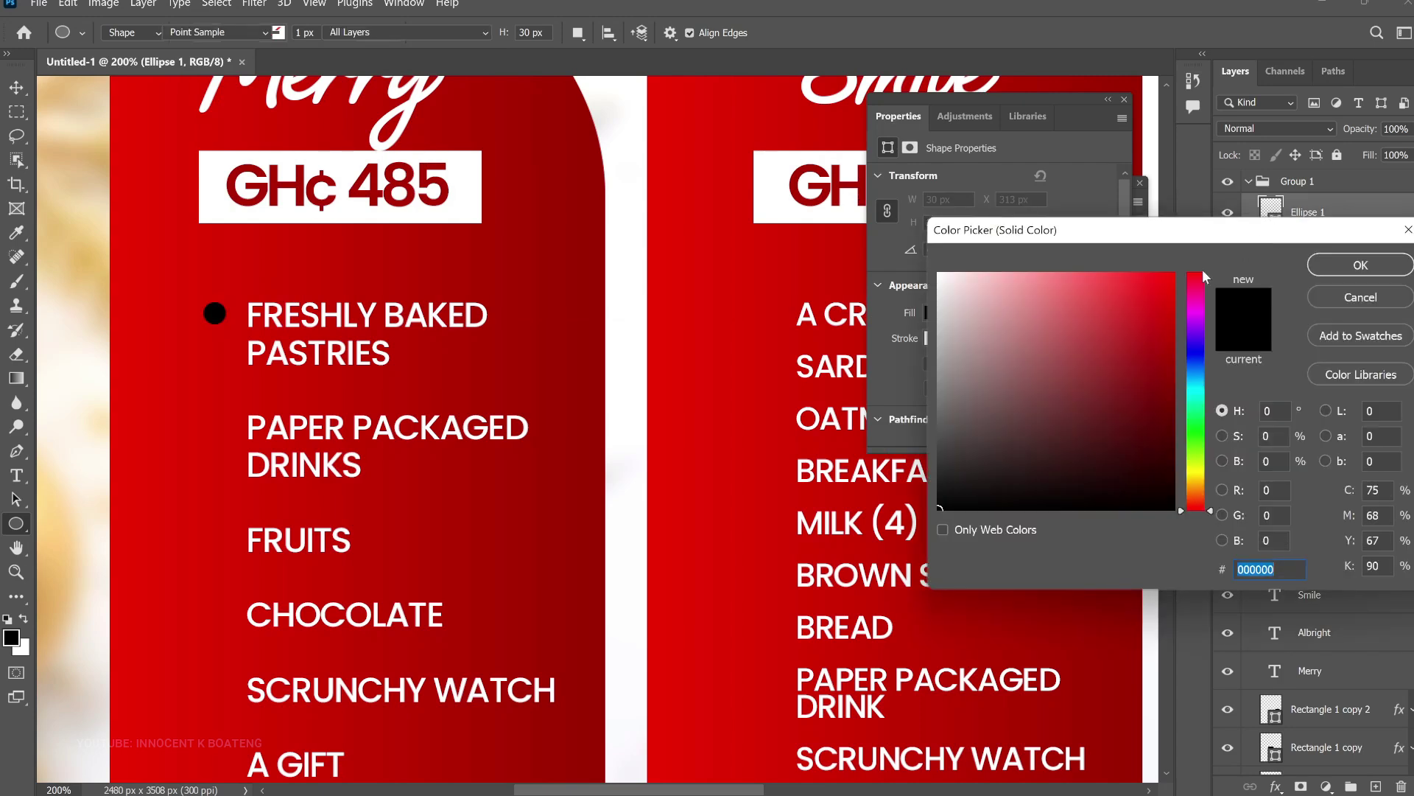
{"action": "left_click", "coordinate": [999, 351]}
{"action": "type", "text": "ffffff"}
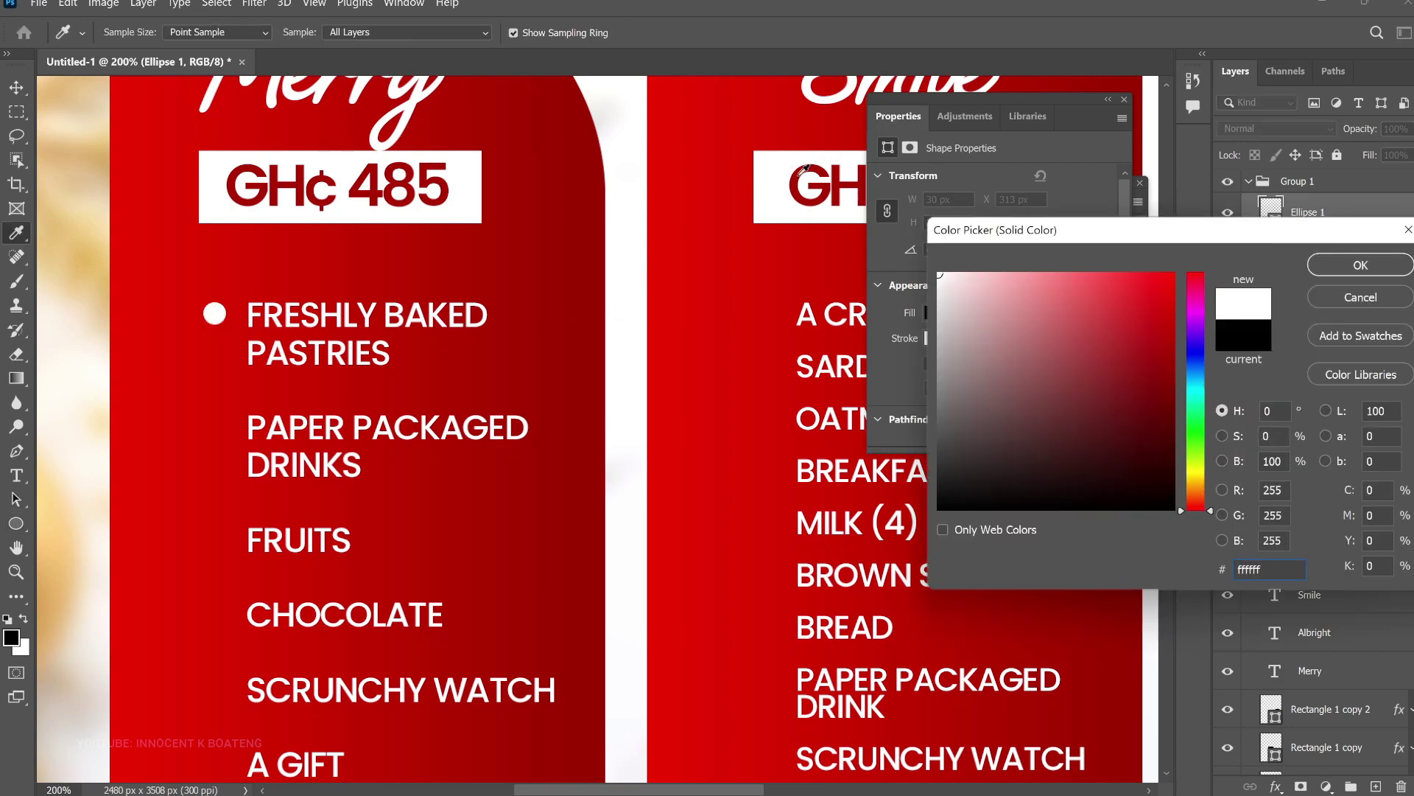
{"action": "key", "text": "Return"}
{"action": "key", "text": "v"}
Duplicate the white bullet circle down the Merry list in front of Paper packaged drinks, Fruits, Chocolate, Scrunchy watch and A gift
{"action": "scroll", "coordinate": [369, 311], "scroll_direction": "down", "scroll_amount": 2}
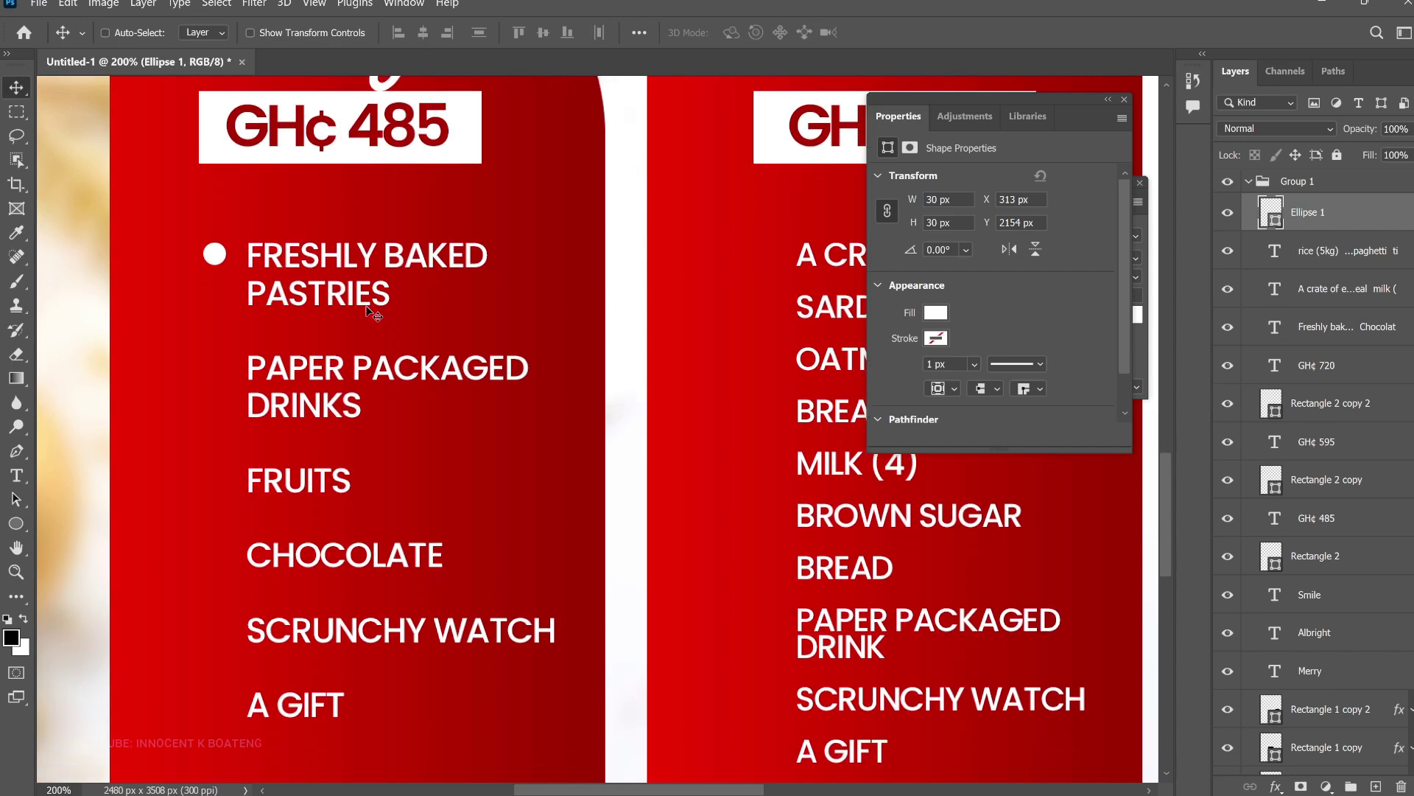
{"action": "left_click_drag", "start_coordinate": [324, 240], "coordinate": [324, 356]}
{"action": "scroll", "coordinate": [409, 337], "scroll_direction": "down", "scroll_amount": 2}
{"action": "left_click", "coordinate": [1318, 251], "text": "shift"}
{"action": "left_click_drag", "start_coordinate": [337, 203], "coordinate": [337, 427]}
{"action": "key", "text": "ctrl+z"}
{"action": "right_click", "coordinate": [224, 315]}
{"action": "left_click", "coordinate": [254, 331]}
{"action": "left_click_drag", "start_coordinate": [261, 336], "coordinate": [281, 487]}
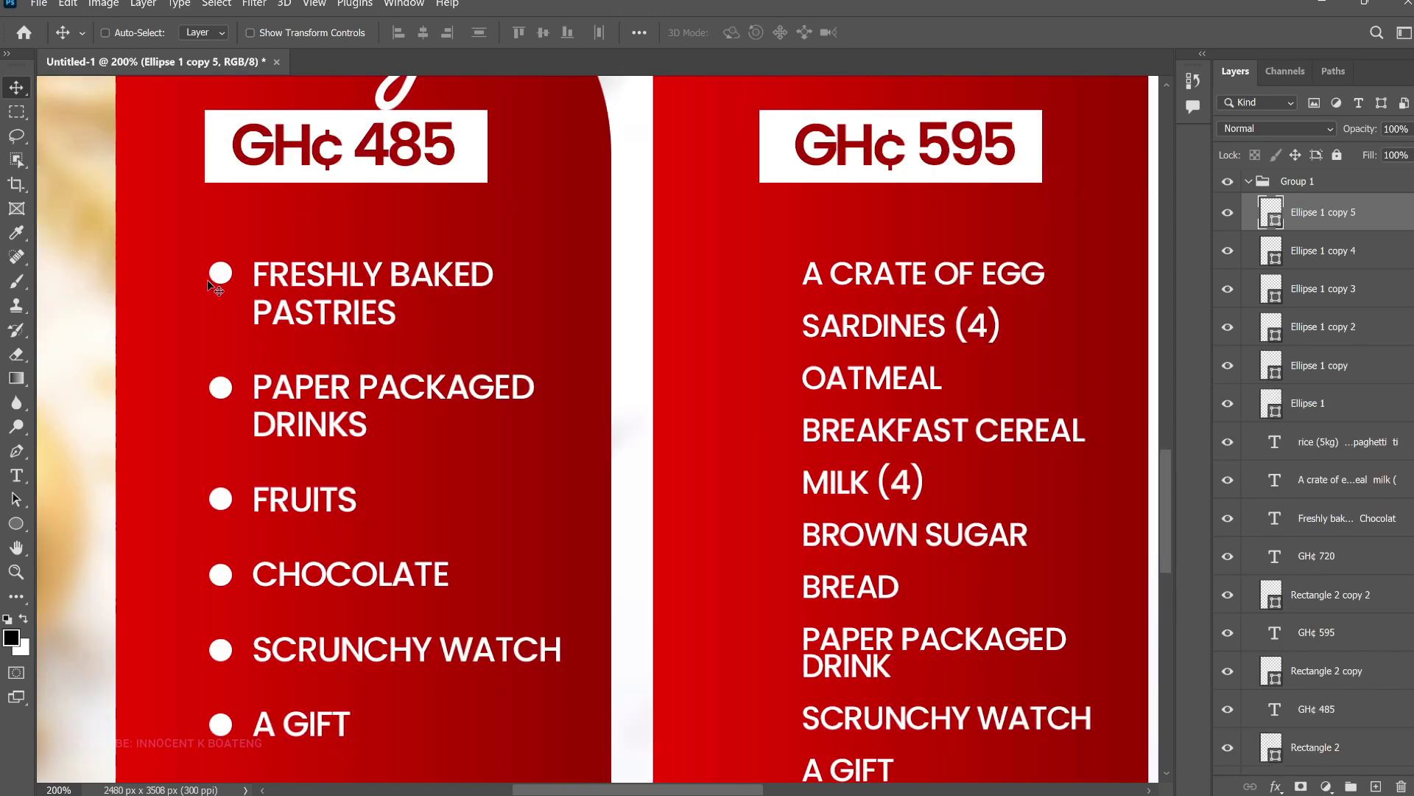
Duplicate the white bullet circle from the Merry list in front of A crate of egg and Sardines (4) in the Smile list
{"action": "right_click", "coordinate": [208, 283]}
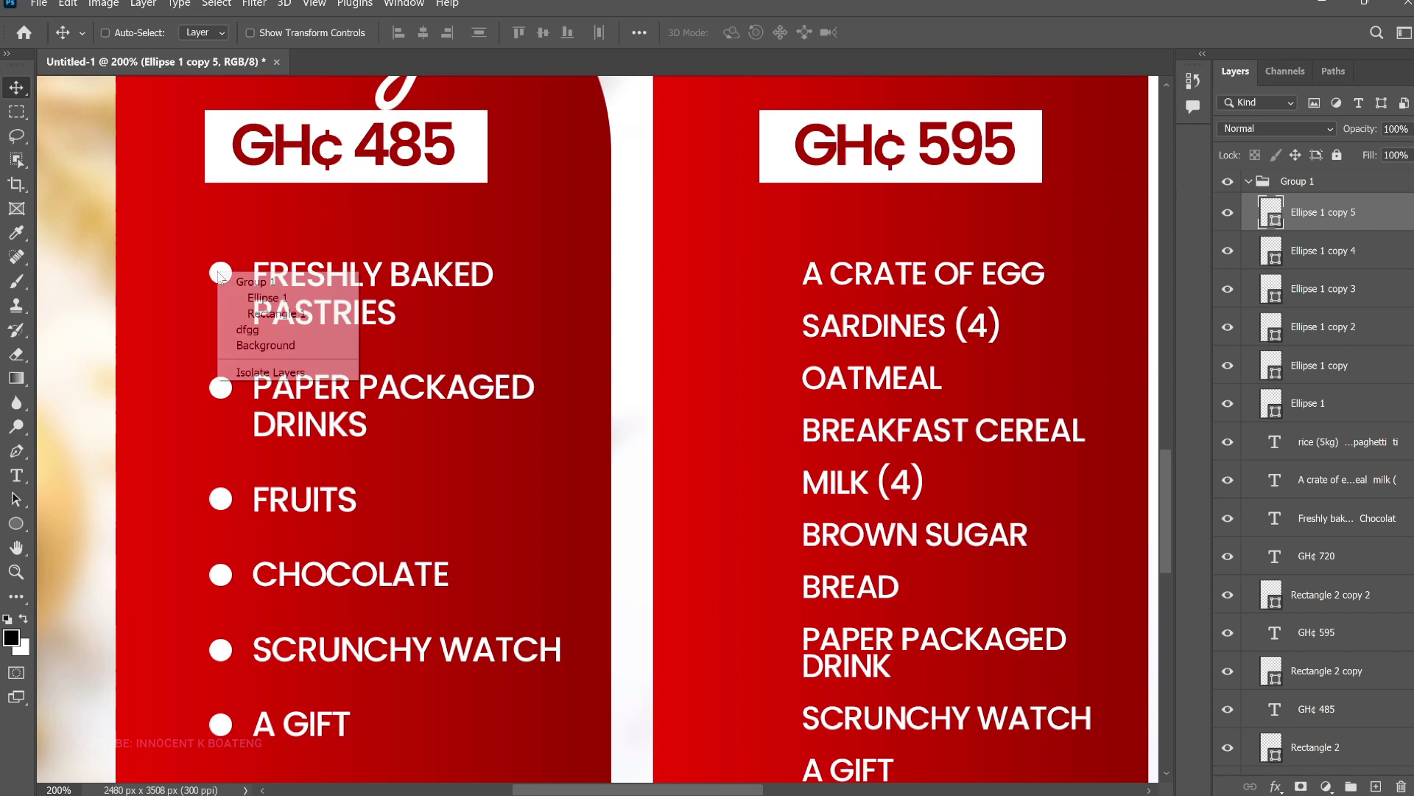
{"action": "left_click", "coordinate": [258, 288]}
{"action": "left_click_drag", "start_coordinate": [515, 361], "coordinate": [785, 319]}
{"action": "scroll", "coordinate": [890, 298], "scroll_direction": "down", "scroll_amount": 3}
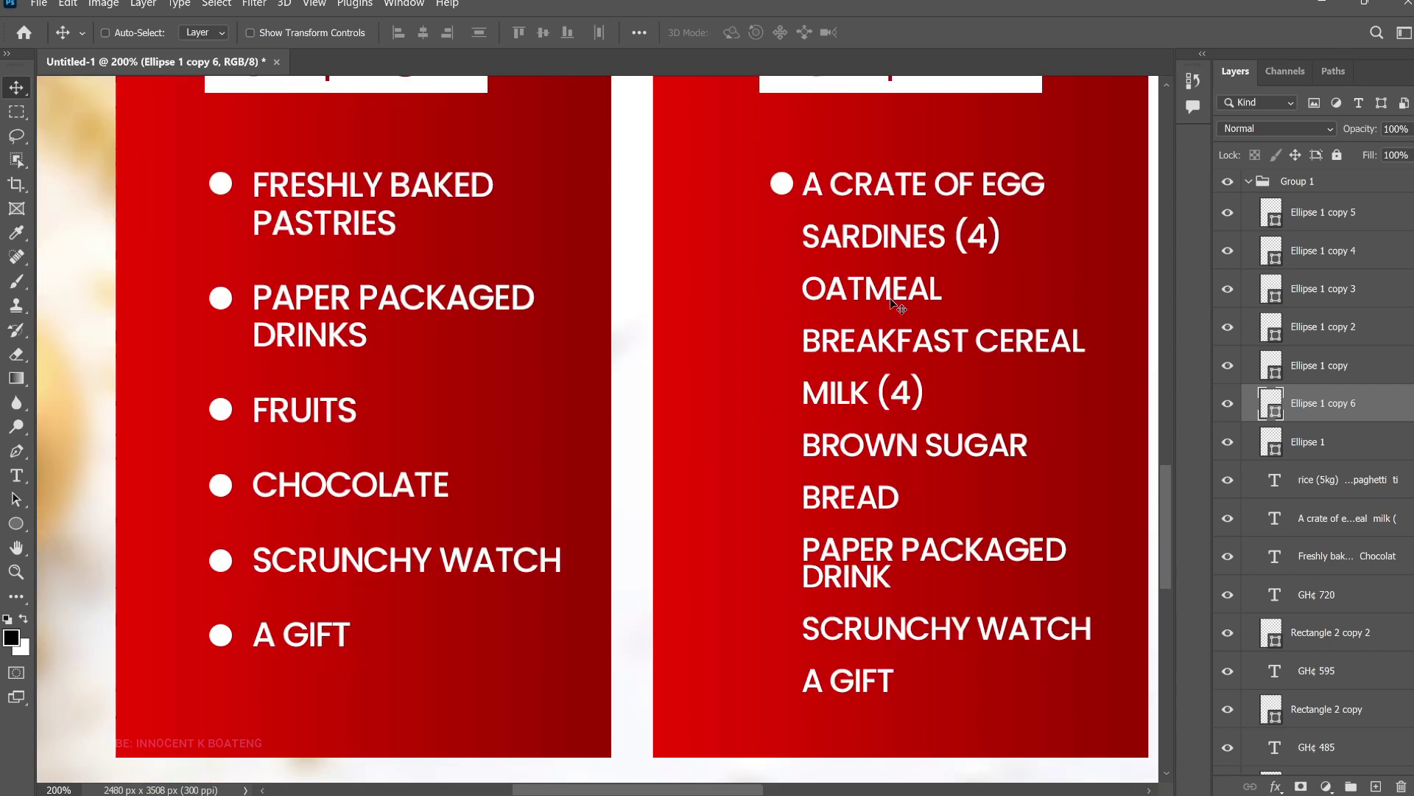
{"action": "left_click_drag", "start_coordinate": [851, 181], "coordinate": [851, 234]}
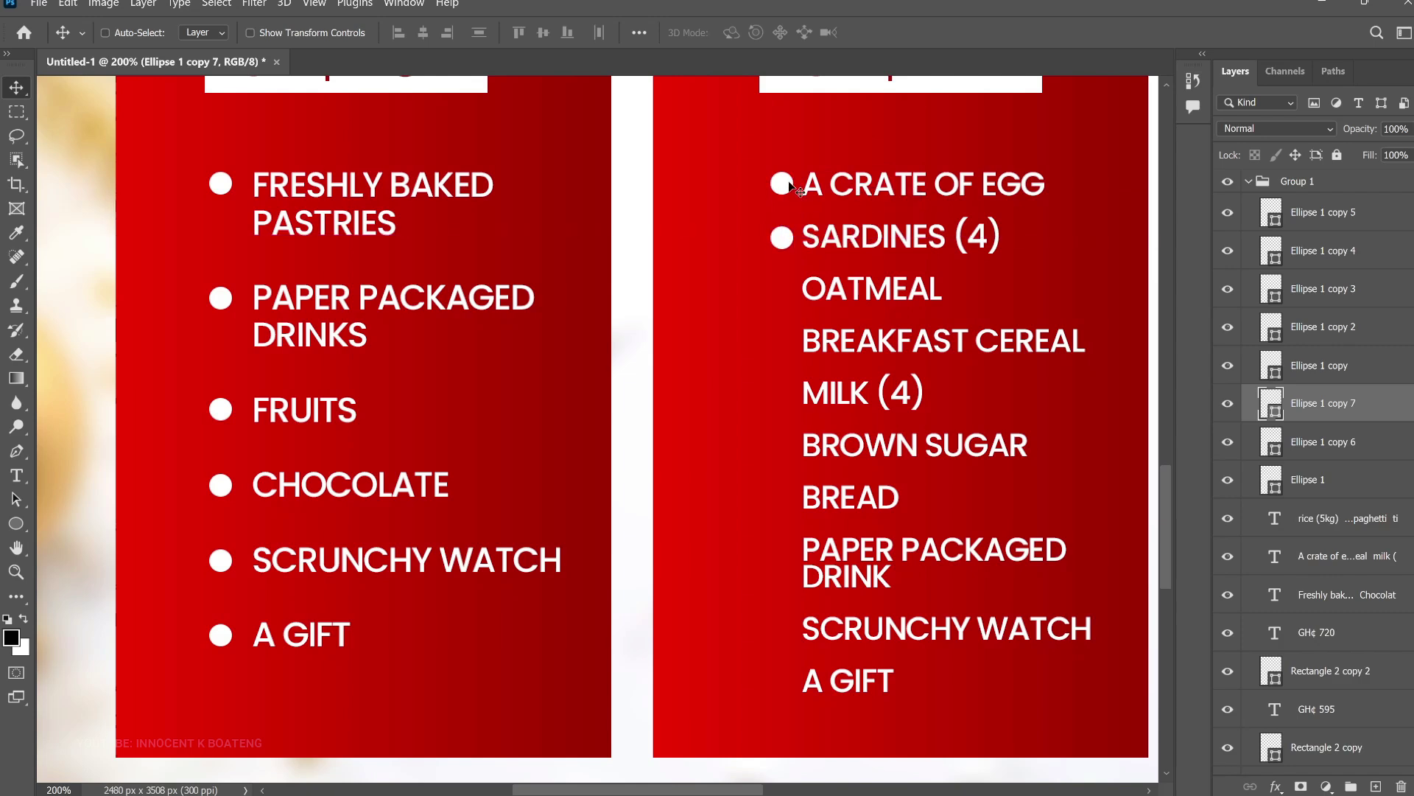
Duplicate the Smile list's bullets as sets down the column, in front of Oatmeal through A gift
{"action": "left_click", "coordinate": [1345, 444], "text": "shift"}
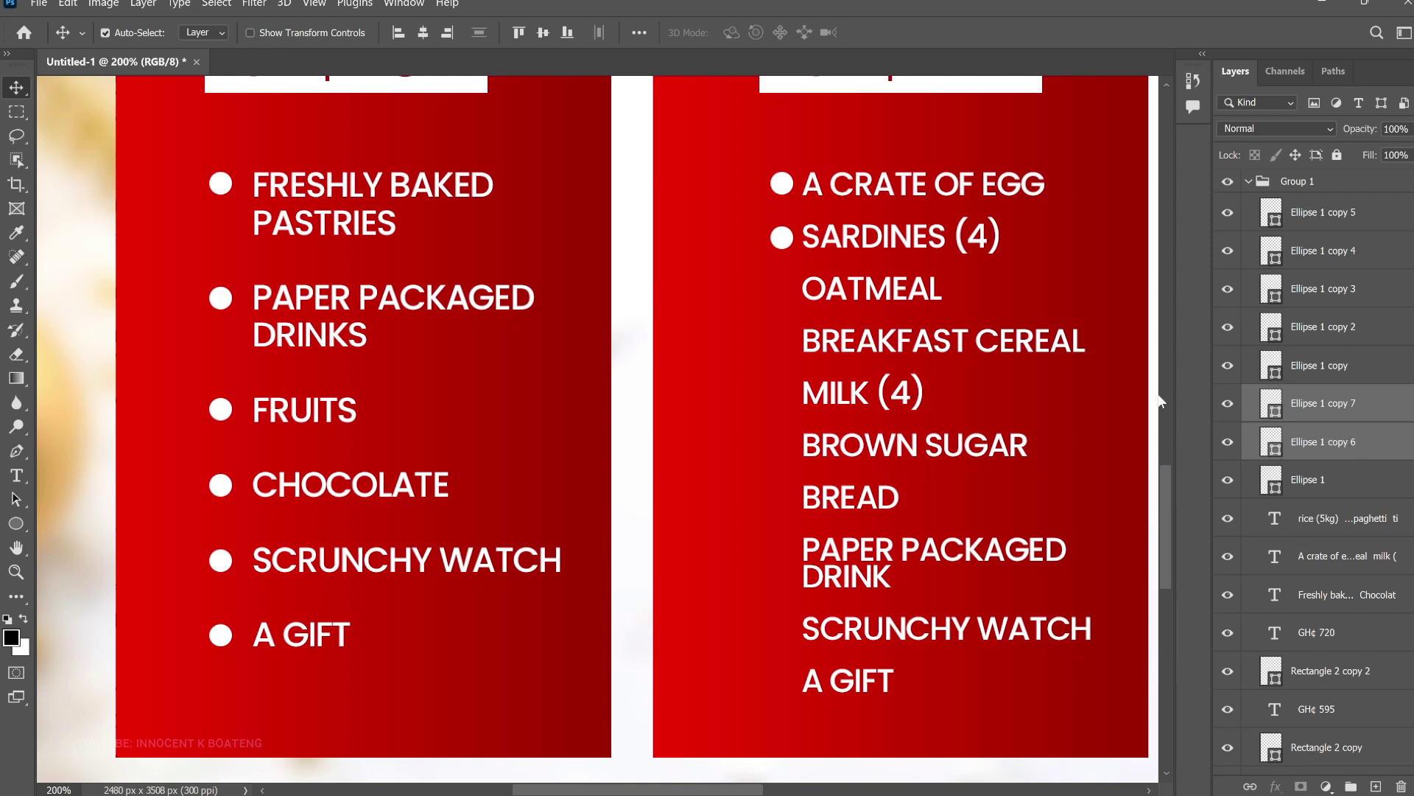
{"action": "left_click_drag", "start_coordinate": [837, 223], "coordinate": [839, 329]}
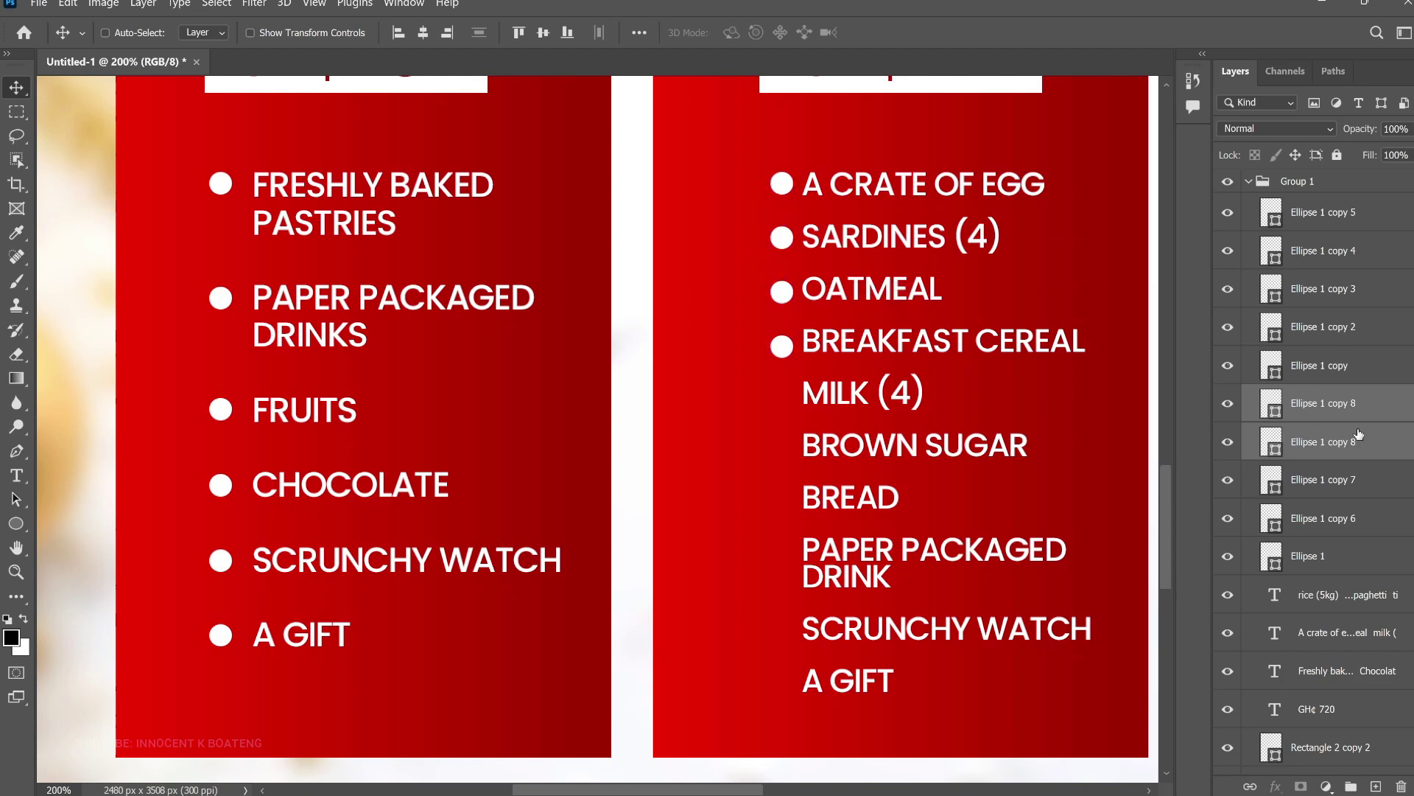
{"action": "left_click", "coordinate": [1339, 482], "text": "shift"}
{"action": "left_click", "coordinate": [1337, 518], "text": "shift"}
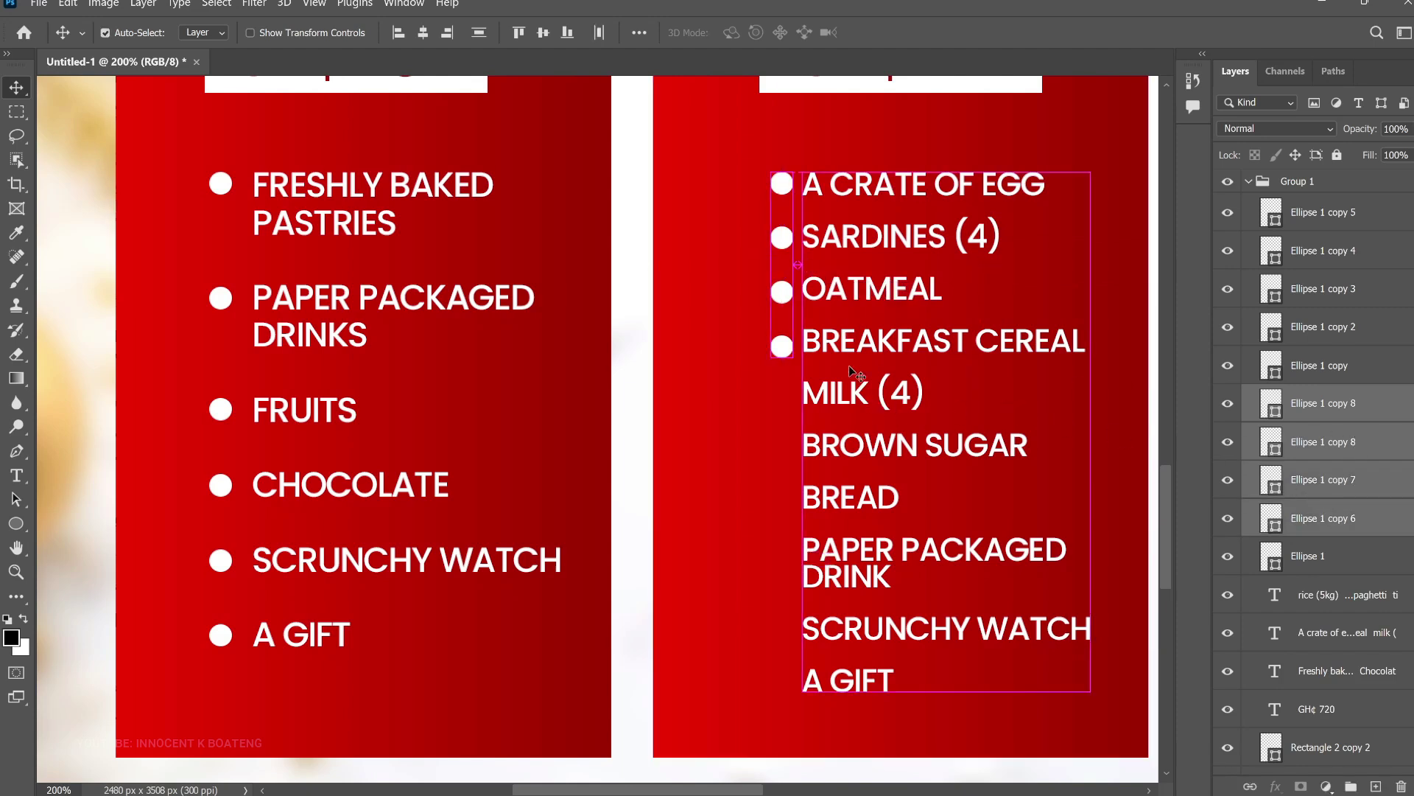
{"action": "left_click_drag", "start_coordinate": [810, 225], "coordinate": [856, 365]}
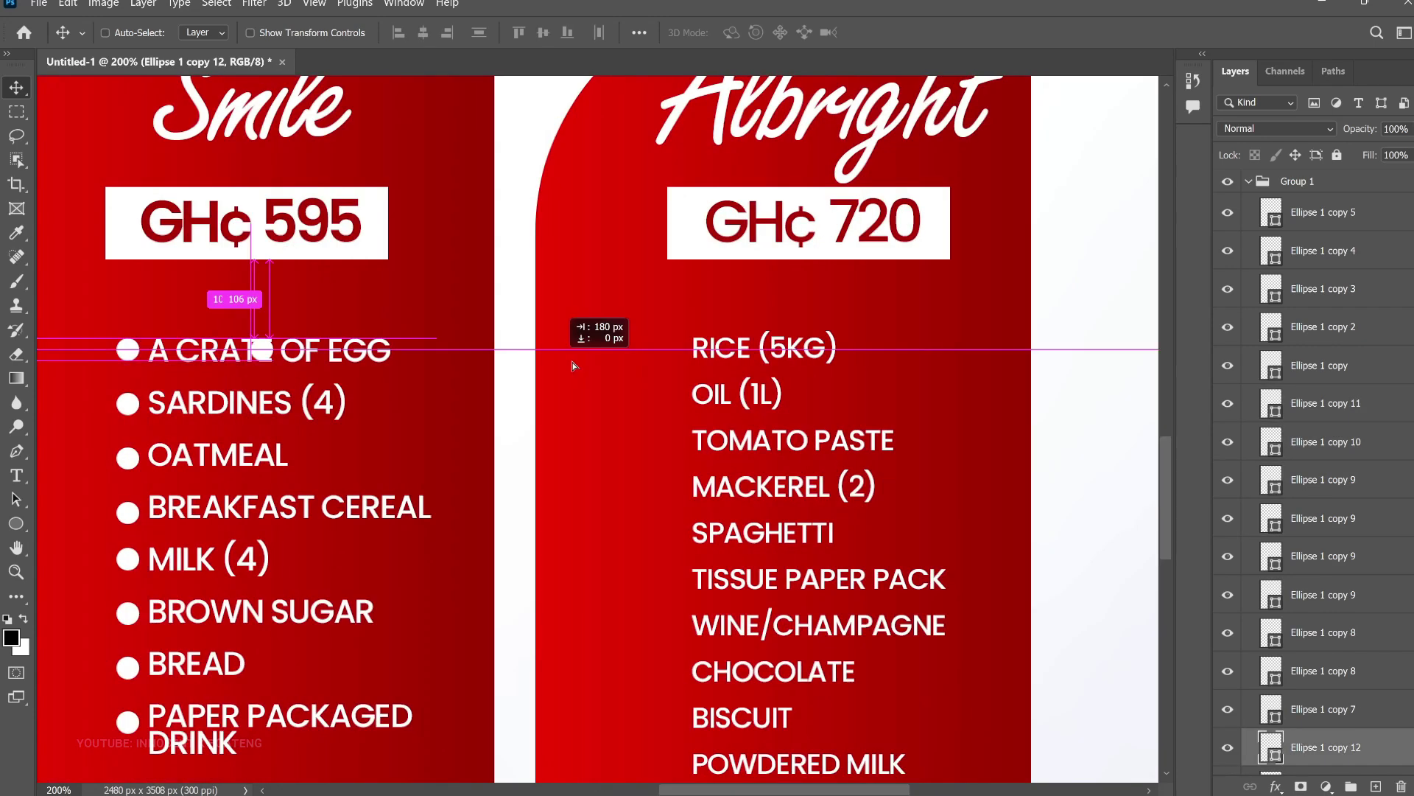
Duplicate the bullet circle in front of every item from Rice (5kg) to A gift in the Albright list, and collapse Group 1
{"action": "left_click_drag", "start_coordinate": [549, 360], "coordinate": [763, 559]}
{"action": "key", "text": "ctrl+minus"}
{"action": "key", "text": "ctrl+minus"}
{"action": "scroll", "coordinate": [1385, 382], "scroll_direction": "up", "scroll_amount": 3}
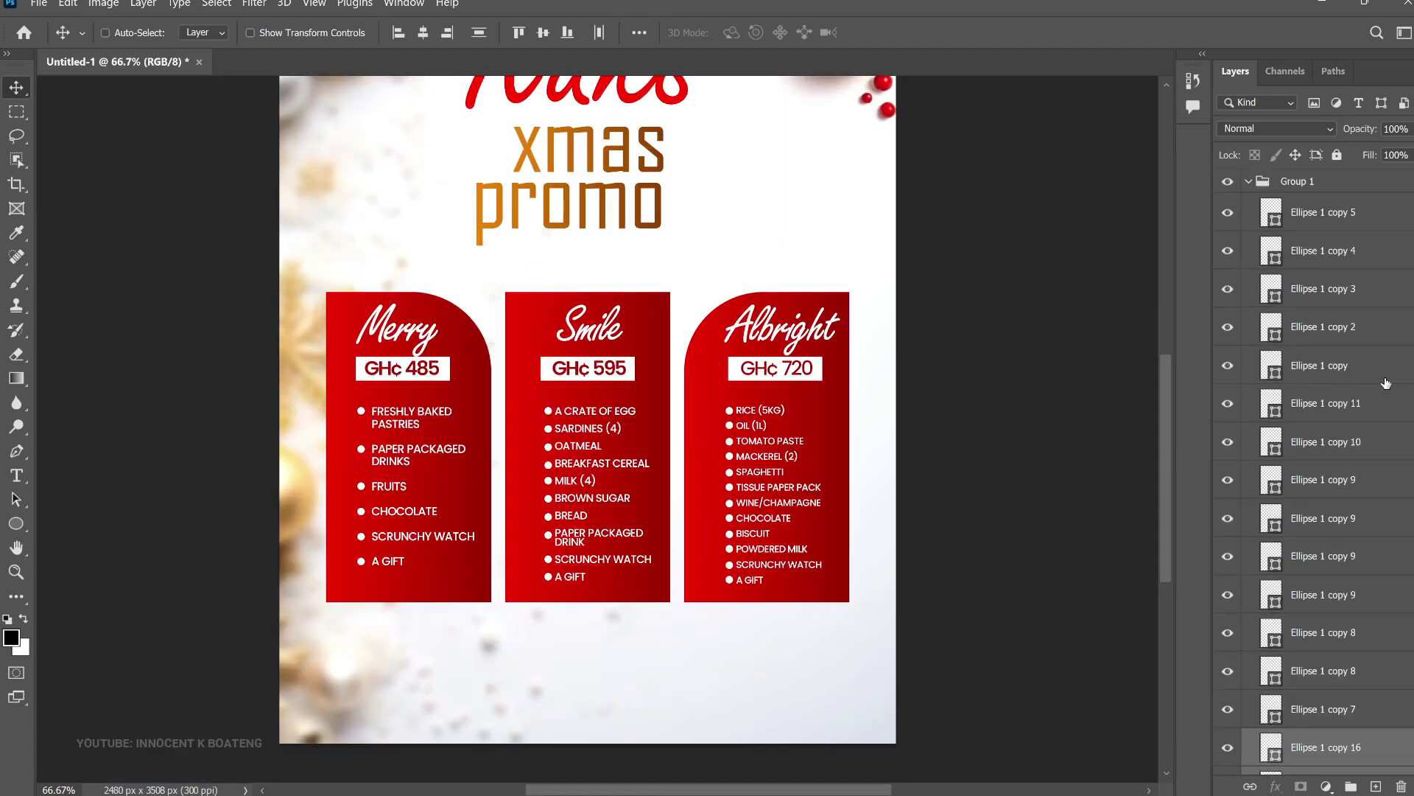
{"action": "left_click", "coordinate": [1248, 182]}
{"action": "scroll", "coordinate": [501, 534], "scroll_direction": "up", "scroll_amount": 1}
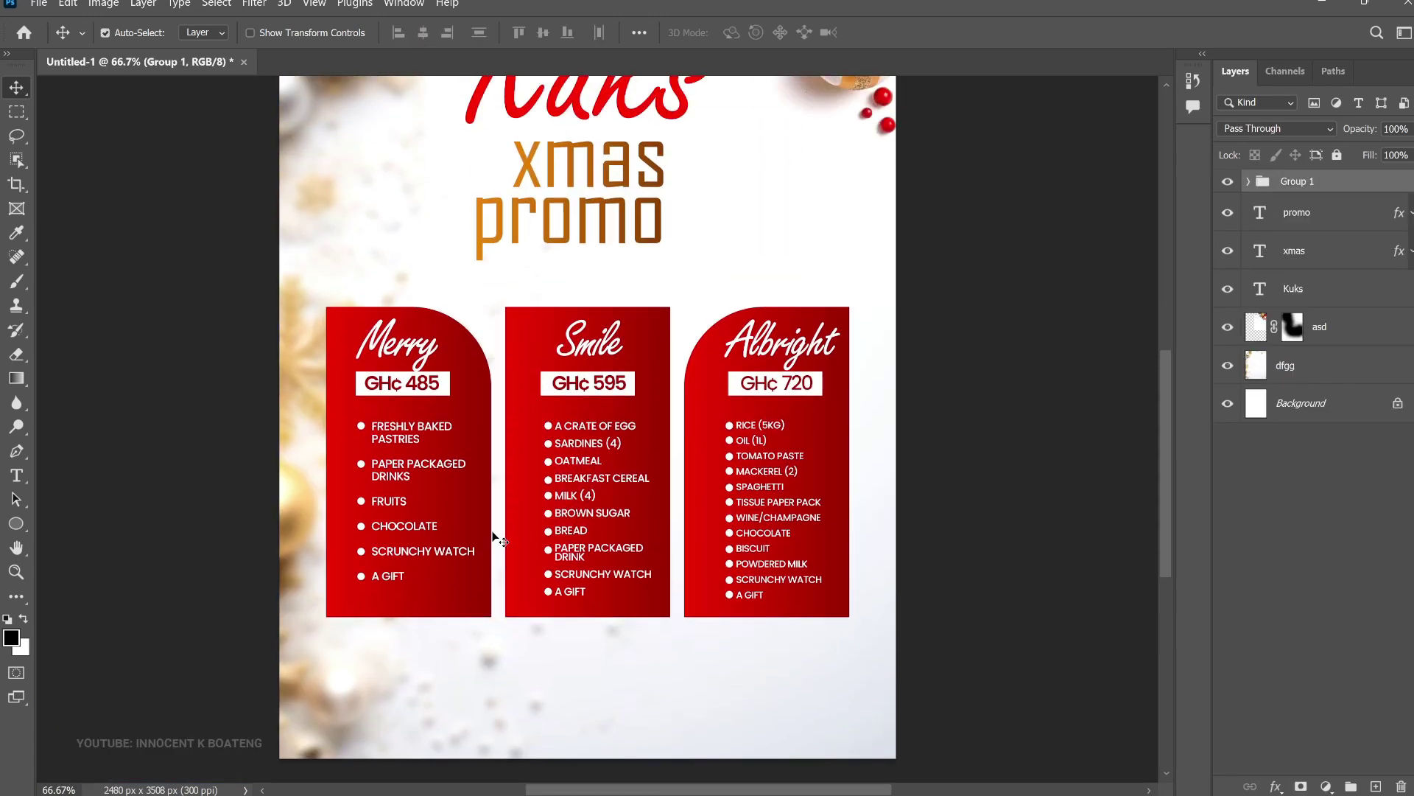
{"action": "key", "text": "ctrl+minus"}
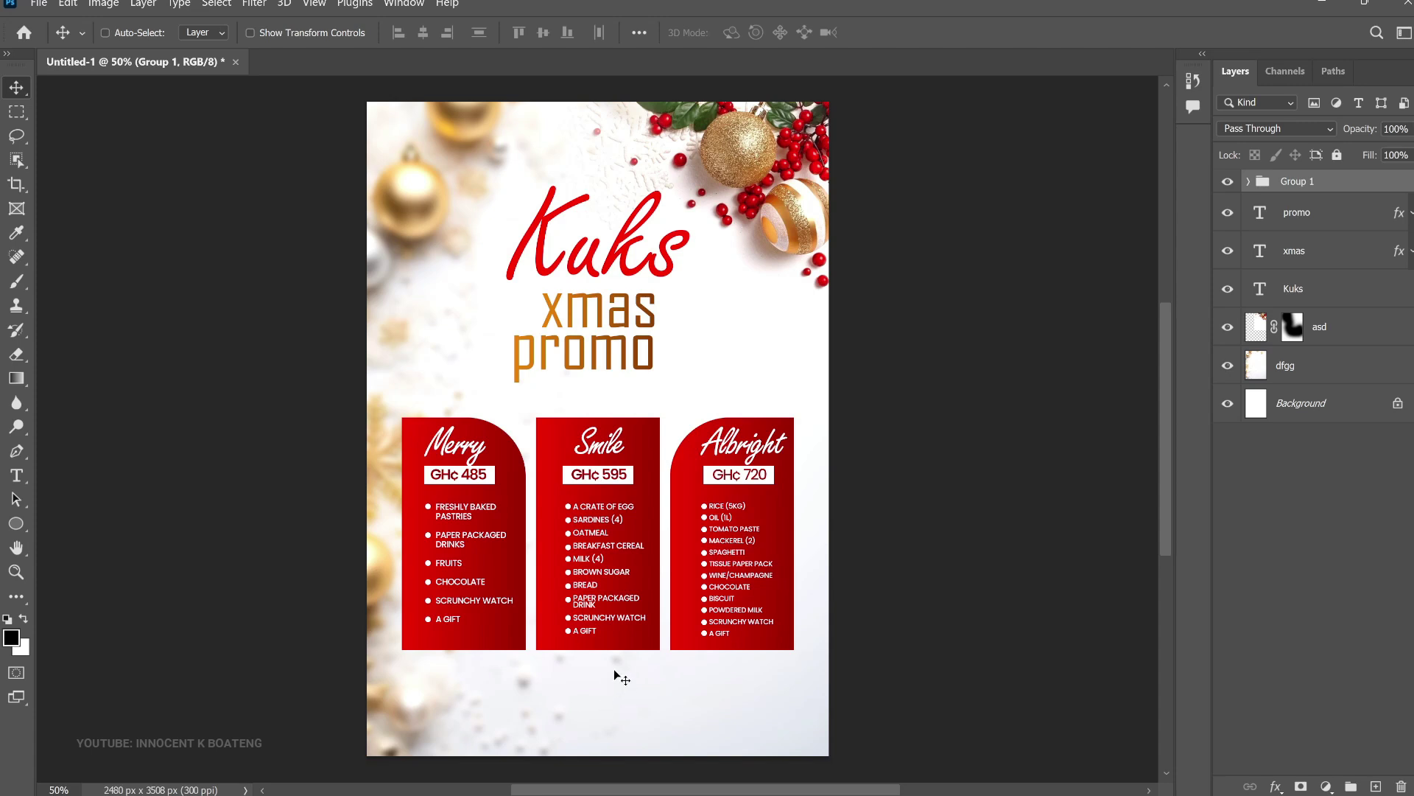
Change the GH¢ 720 price text from Poppins Medium to a heavier weight like the other two prices
{"action": "scroll", "coordinate": [618, 676], "scroll_direction": "down", "scroll_amount": 1}
{"action": "key", "text": "t"}
{"action": "left_click", "coordinate": [617, 442]}
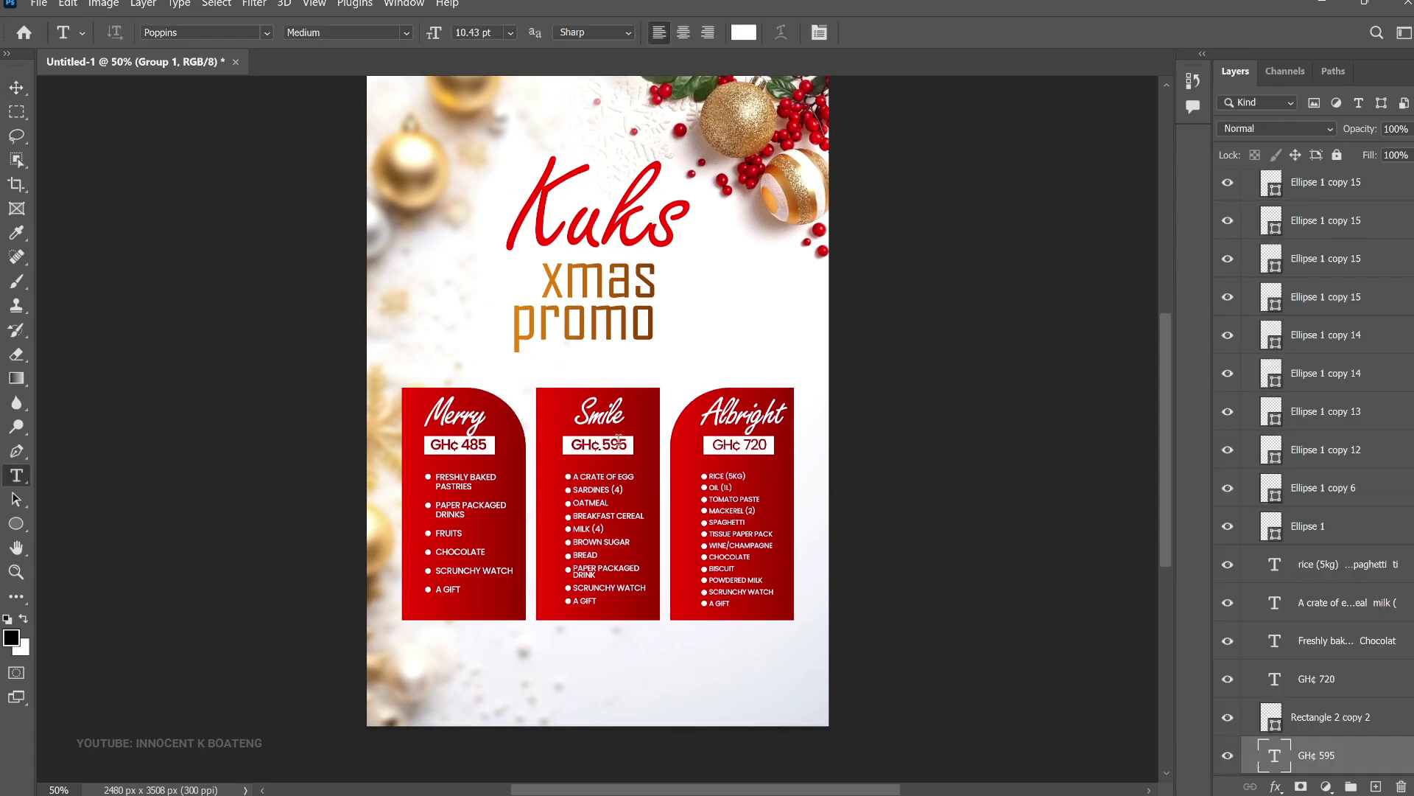
{"action": "left_click", "coordinate": [16, 87]}
{"action": "key", "text": "t"}
{"action": "left_click", "coordinate": [757, 440]}
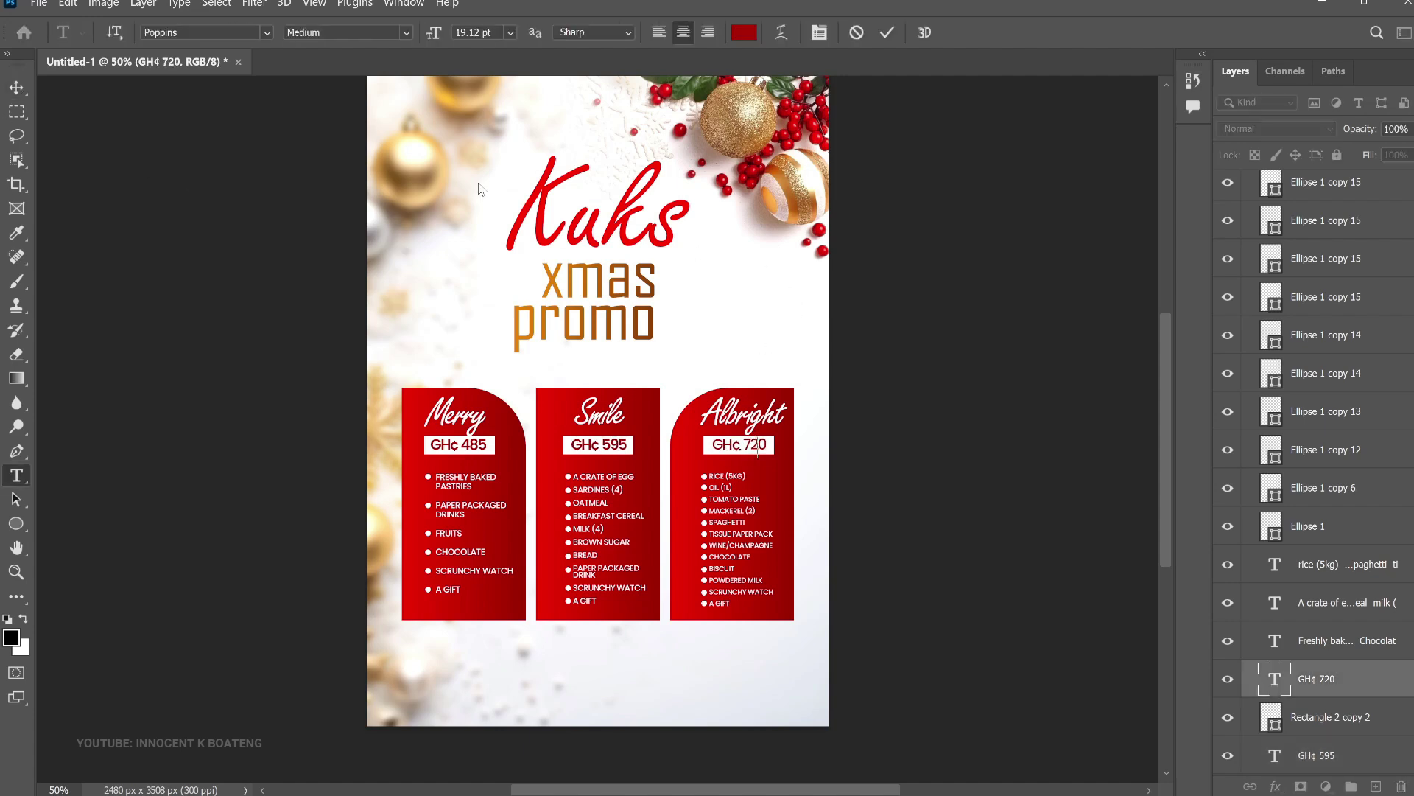
{"action": "key", "text": "ctrl+a"}
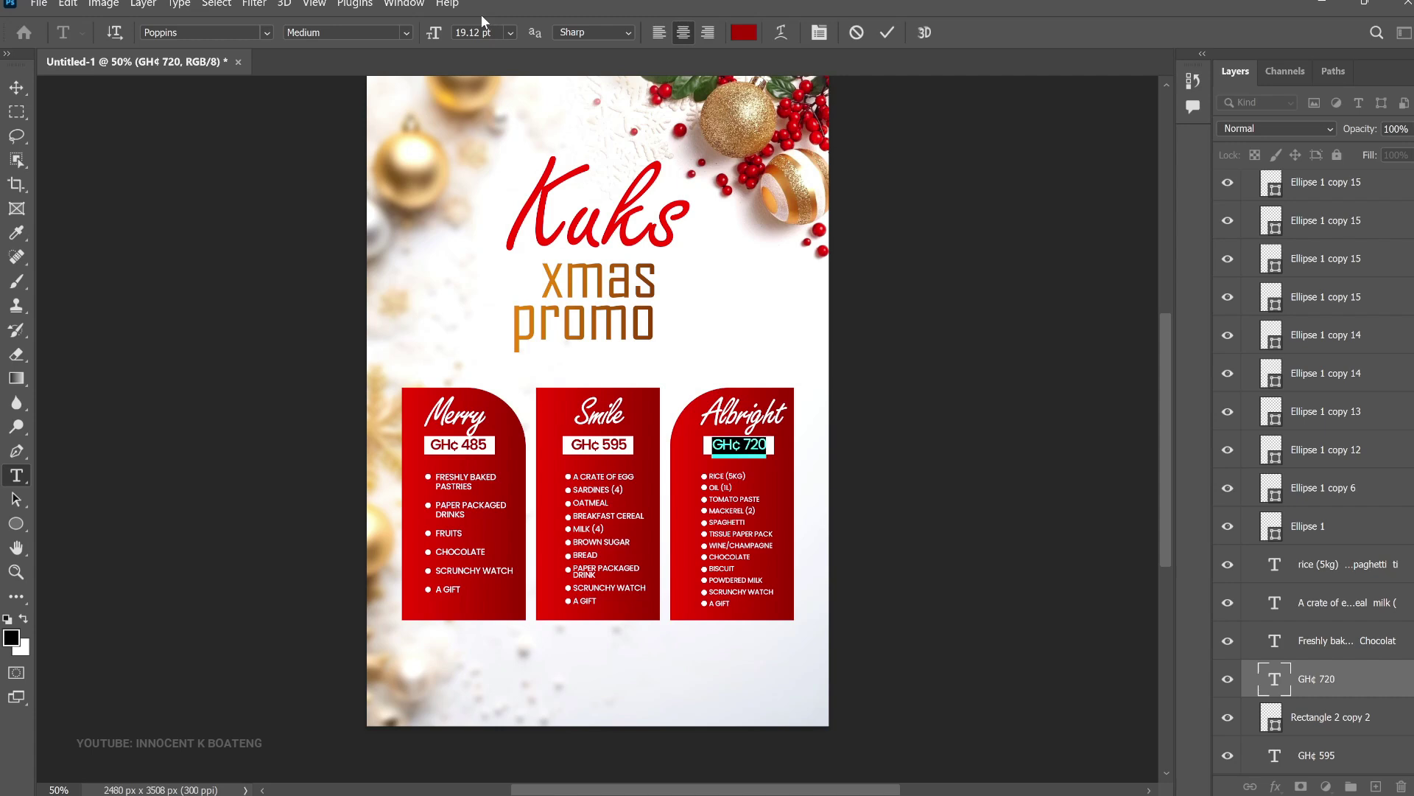
{"action": "left_click", "coordinate": [408, 33]}
{"action": "left_click", "coordinate": [331, 190]}
{"action": "left_click", "coordinate": [16, 87]}
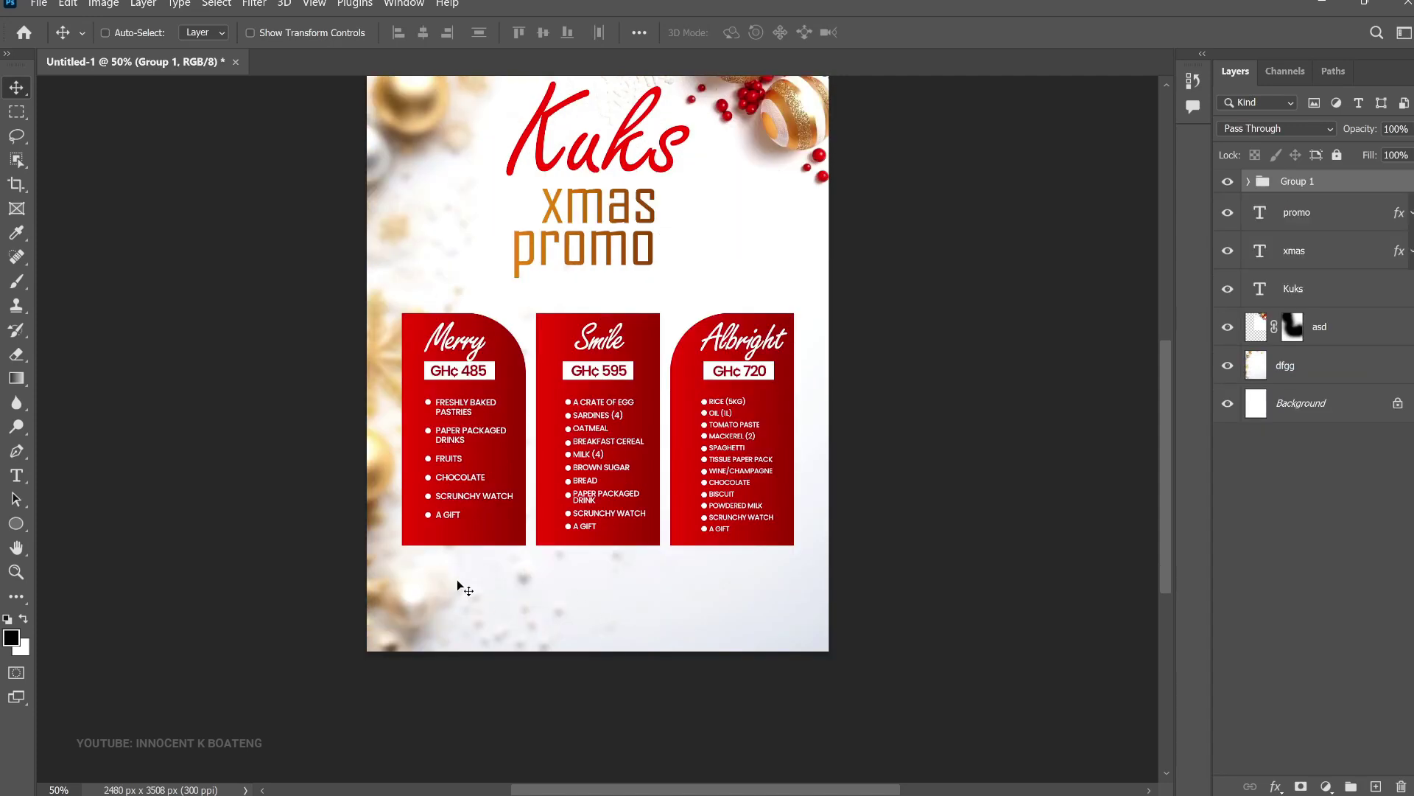
Add the red Poppins Bold line "CUSTOMIZED PACKAGES ALSO AVAILABLE AT AN AFFORDABLE PRICE" below the three frames
{"action": "key", "text": "t"}
{"action": "left_click", "coordinate": [449, 568]}
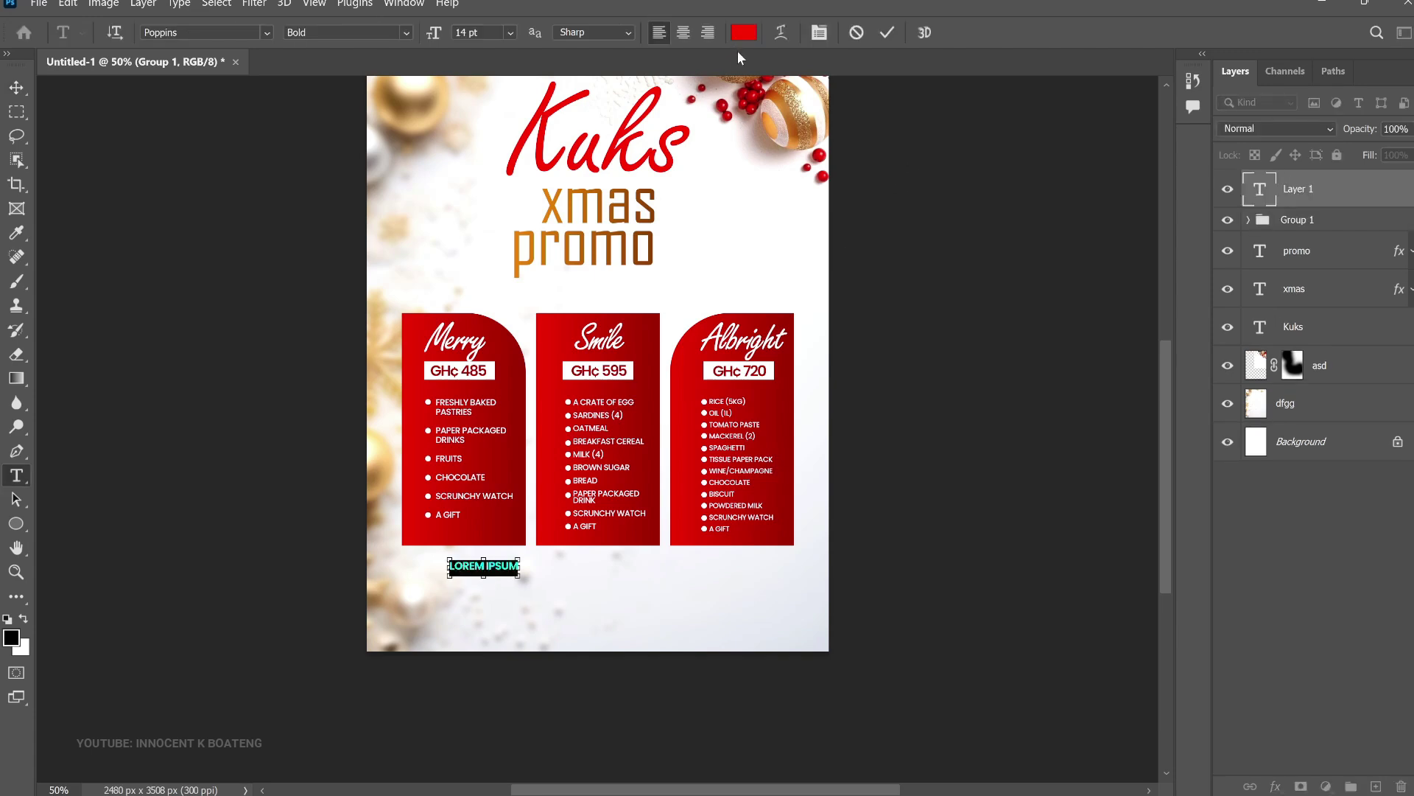
{"action": "type", "text": "CUSTOMIZED PACKAGES ALSO AVAILABLE AT AN AFFORDABLE PRICE"}
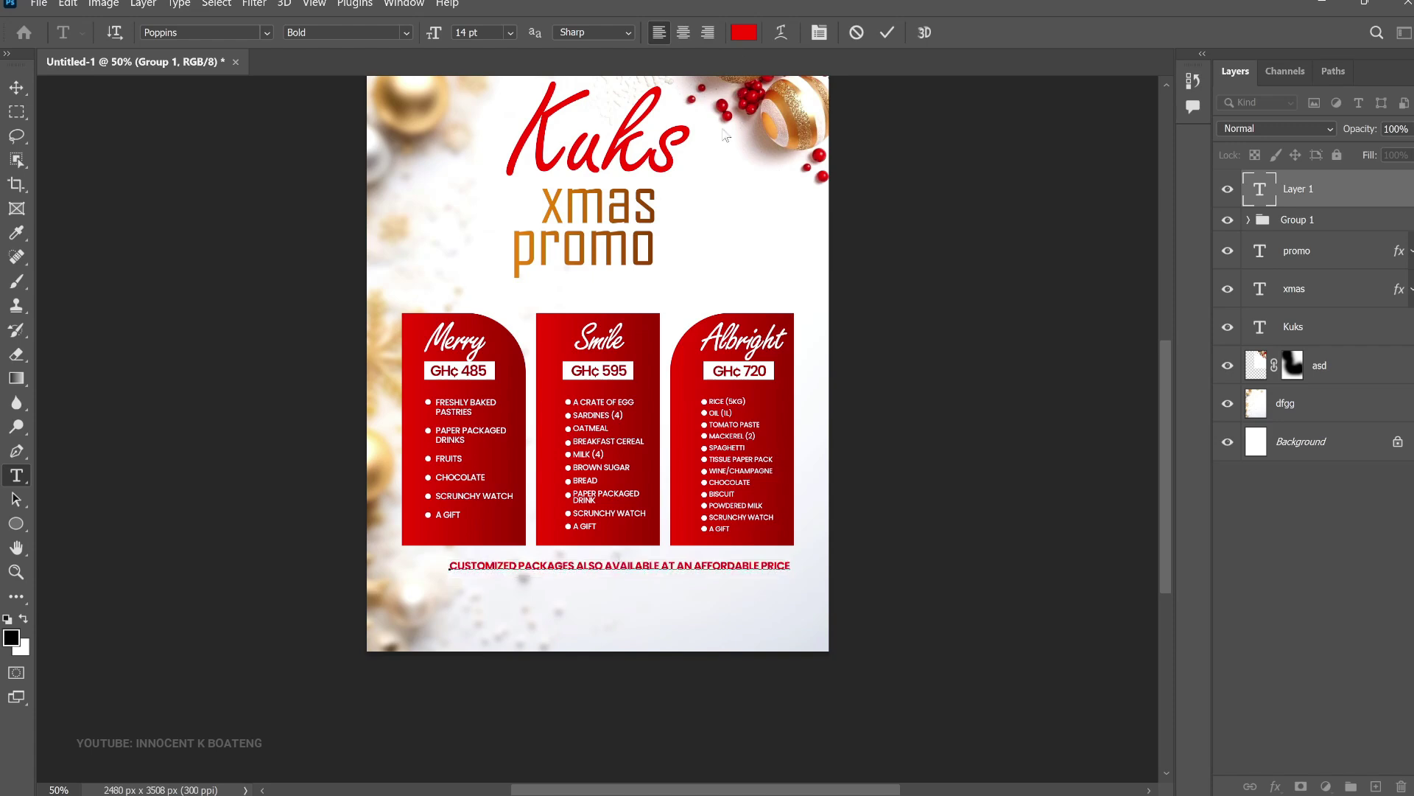
{"action": "key", "text": "ctrl+Return"}
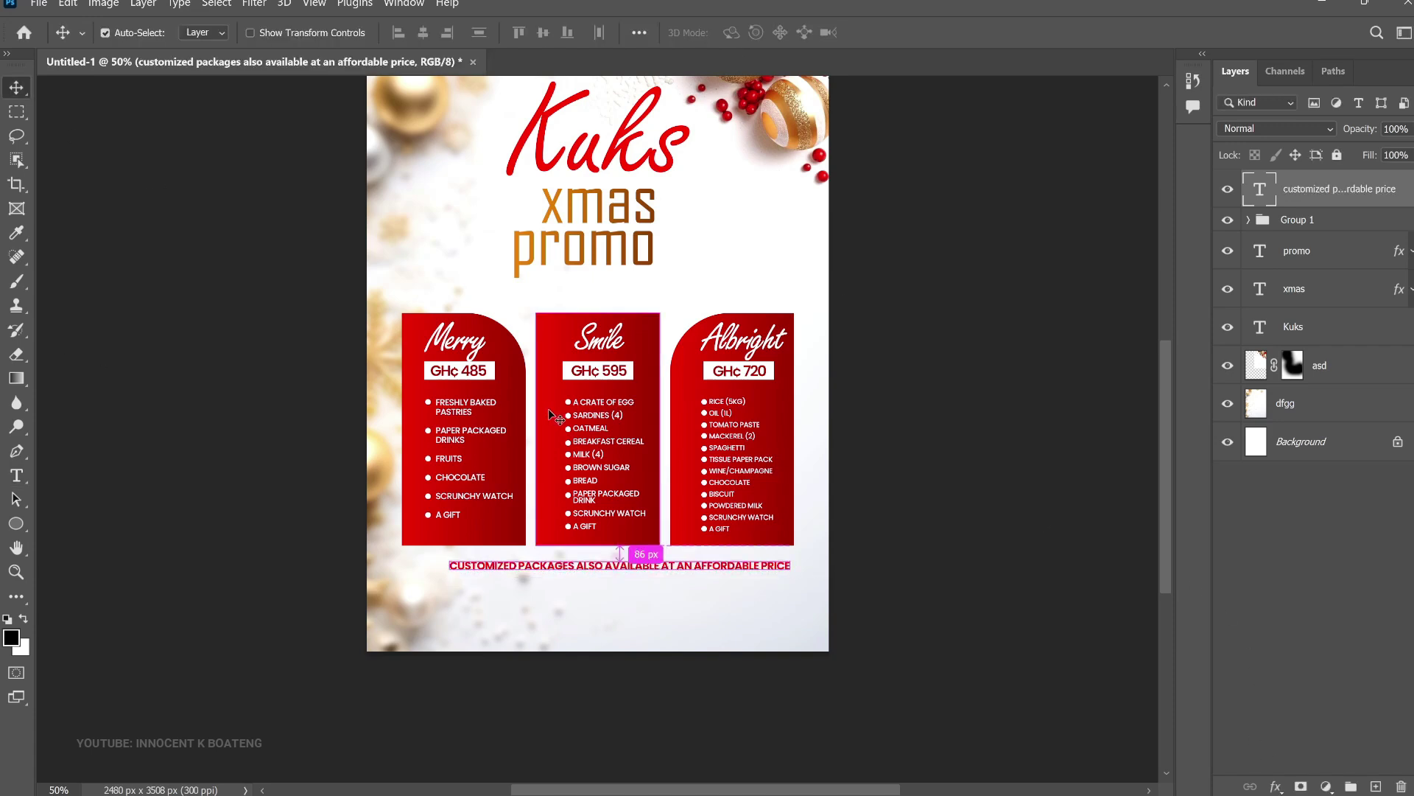
Scale the customized packages line up to about 113% and centre it horizontally on the page, just below the frames
{"action": "key", "text": "ctrl+t"}
{"action": "left_click_drag", "start_coordinate": [452, 554], "coordinate": [404, 549]}
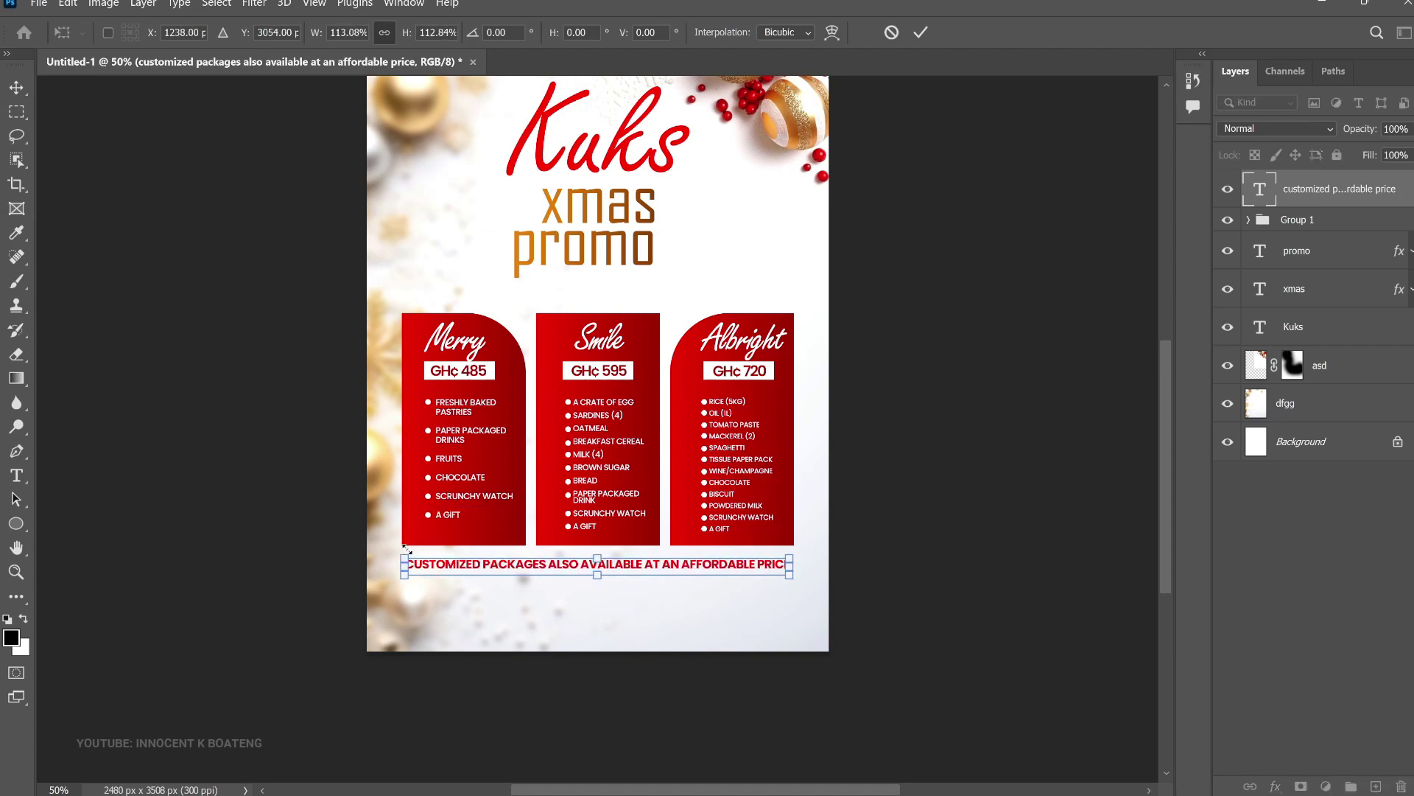
{"action": "key", "text": "Return"}
{"action": "key", "text": "v"}
{"action": "key", "text": "ctrl+a"}
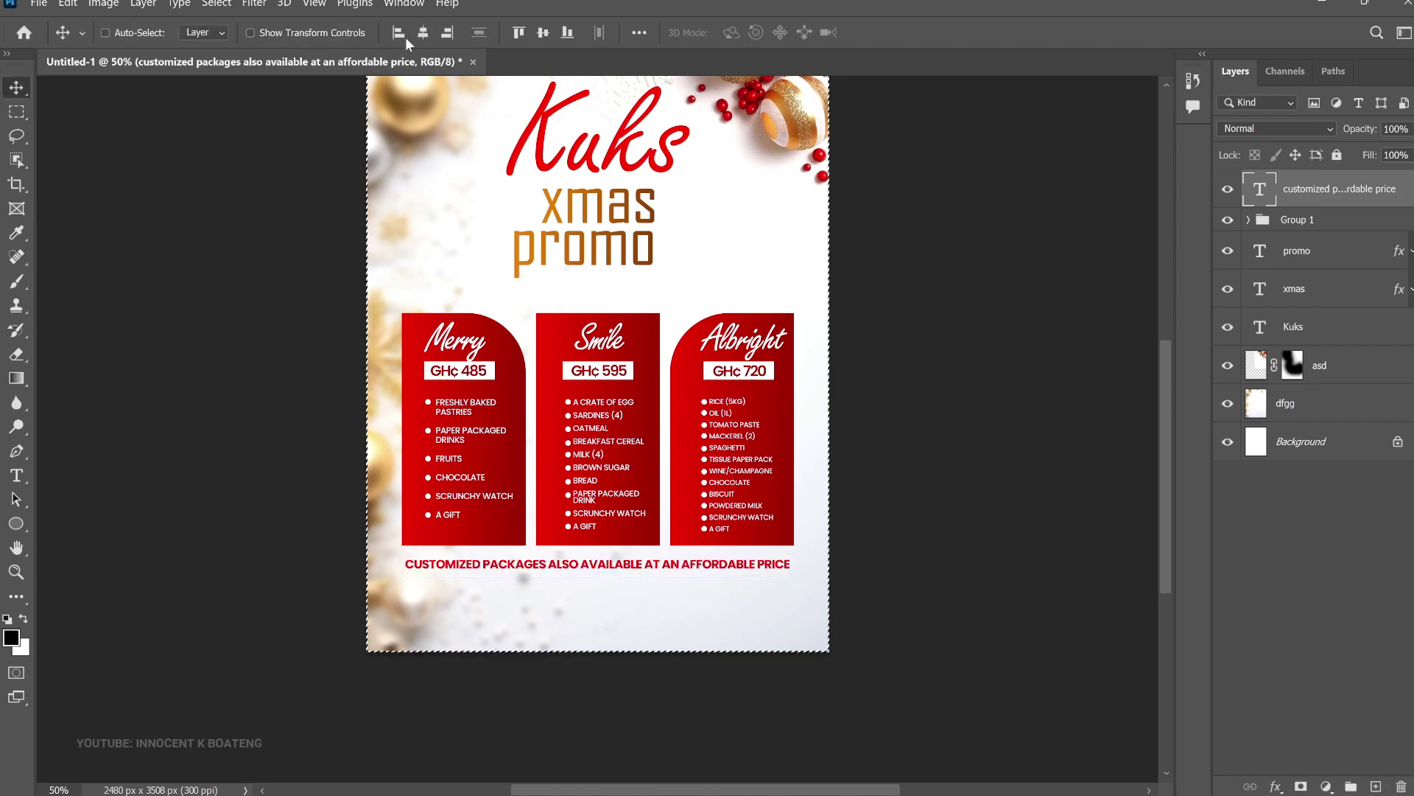
{"action": "left_click", "coordinate": [421, 34]}
{"action": "key", "text": "ctrl+d"}
{"action": "scroll", "coordinate": [630, 508], "scroll_direction": "down", "scroll_amount": 2}
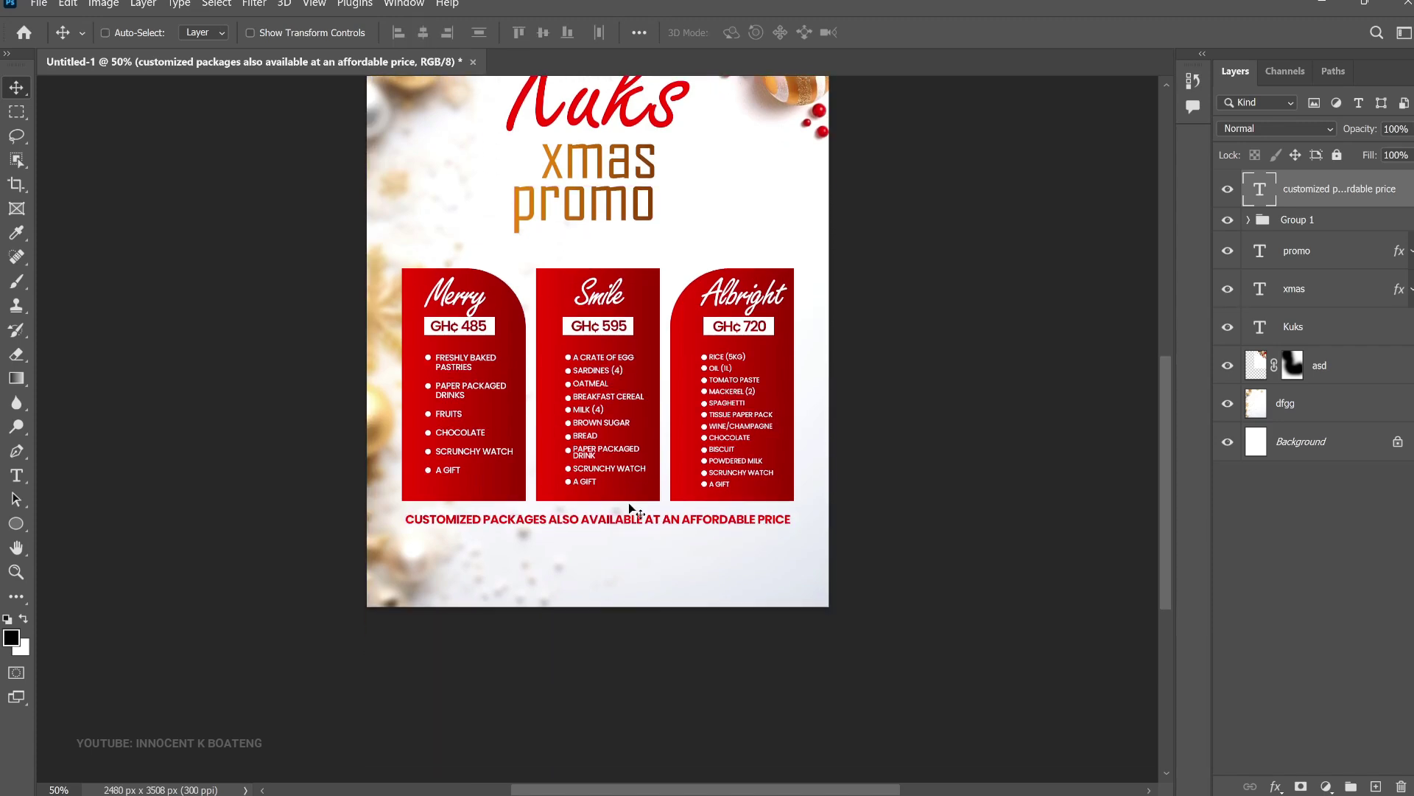
{"action": "scroll", "coordinate": [638, 514], "scroll_direction": "up", "scroll_amount": 1}
{"action": "scroll", "coordinate": [638, 513], "scroll_direction": "down", "scroll_amount": 1}
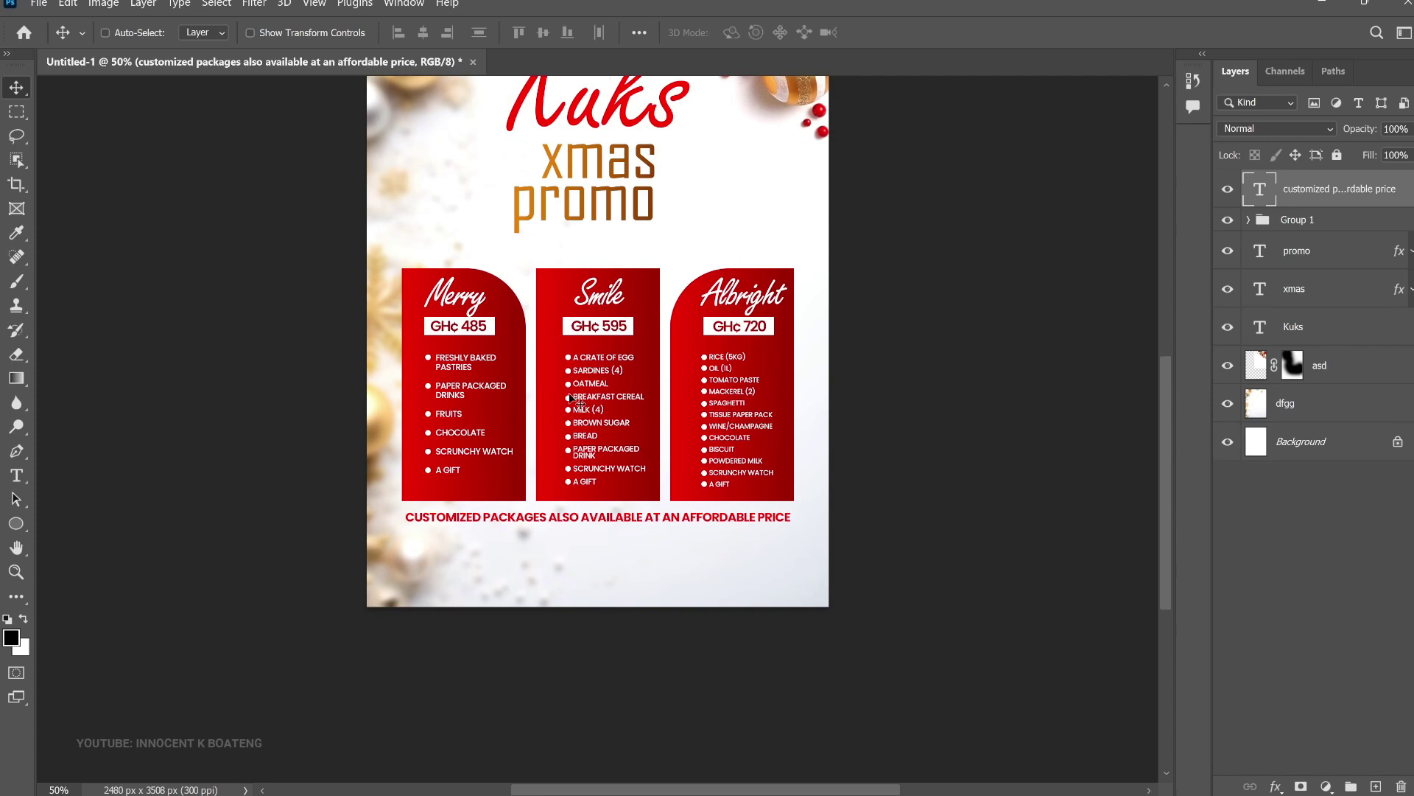
Duplicate the customized packages line below itself and replace the copy's text with "CALL TO ORDER" and the two contact phone numbers
{"action": "scroll", "coordinate": [592, 495], "scroll_direction": "down", "scroll_amount": 3}
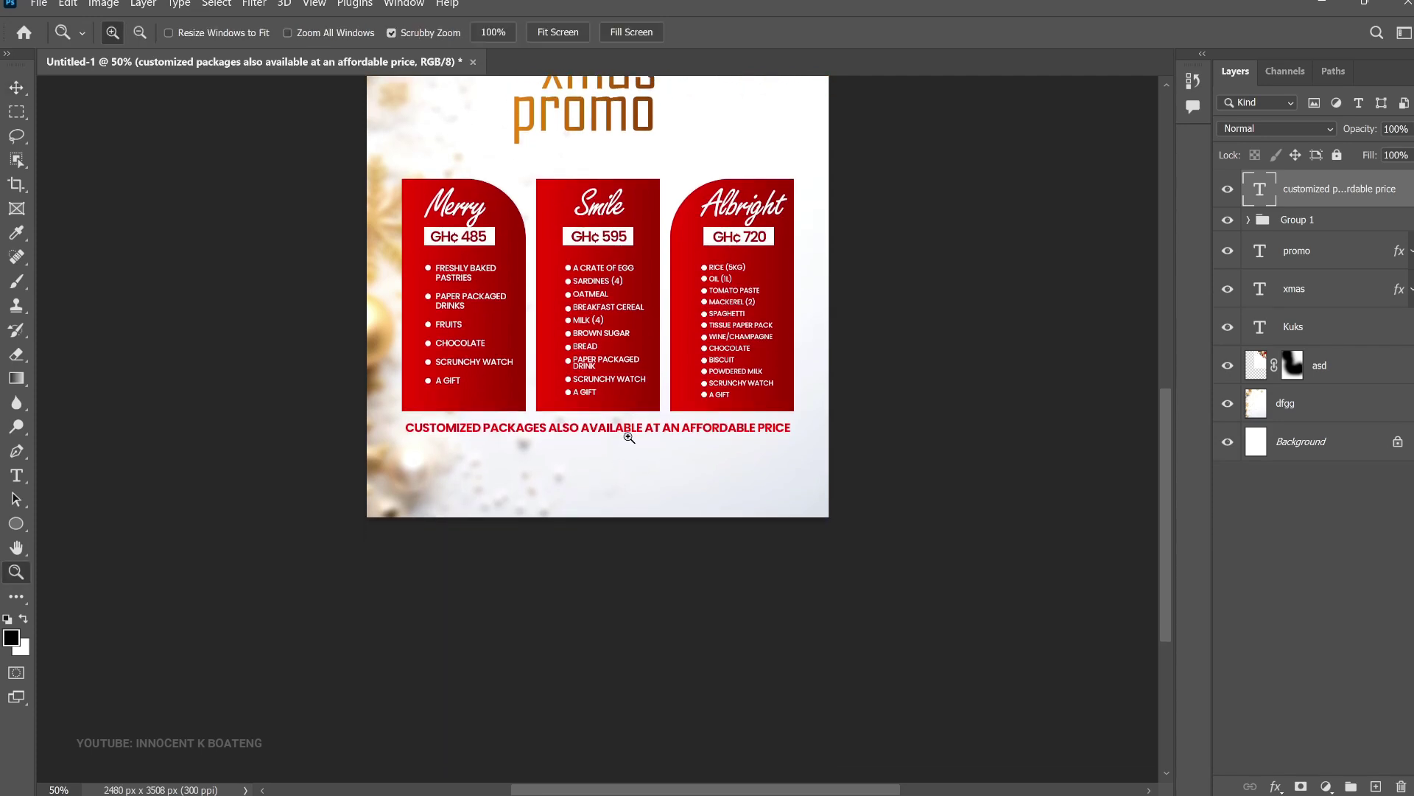
{"action": "scroll", "coordinate": [629, 441], "scroll_direction": "up", "scroll_amount": 1}
{"action": "left_click_drag", "start_coordinate": [628, 441], "coordinate": [645, 473]}
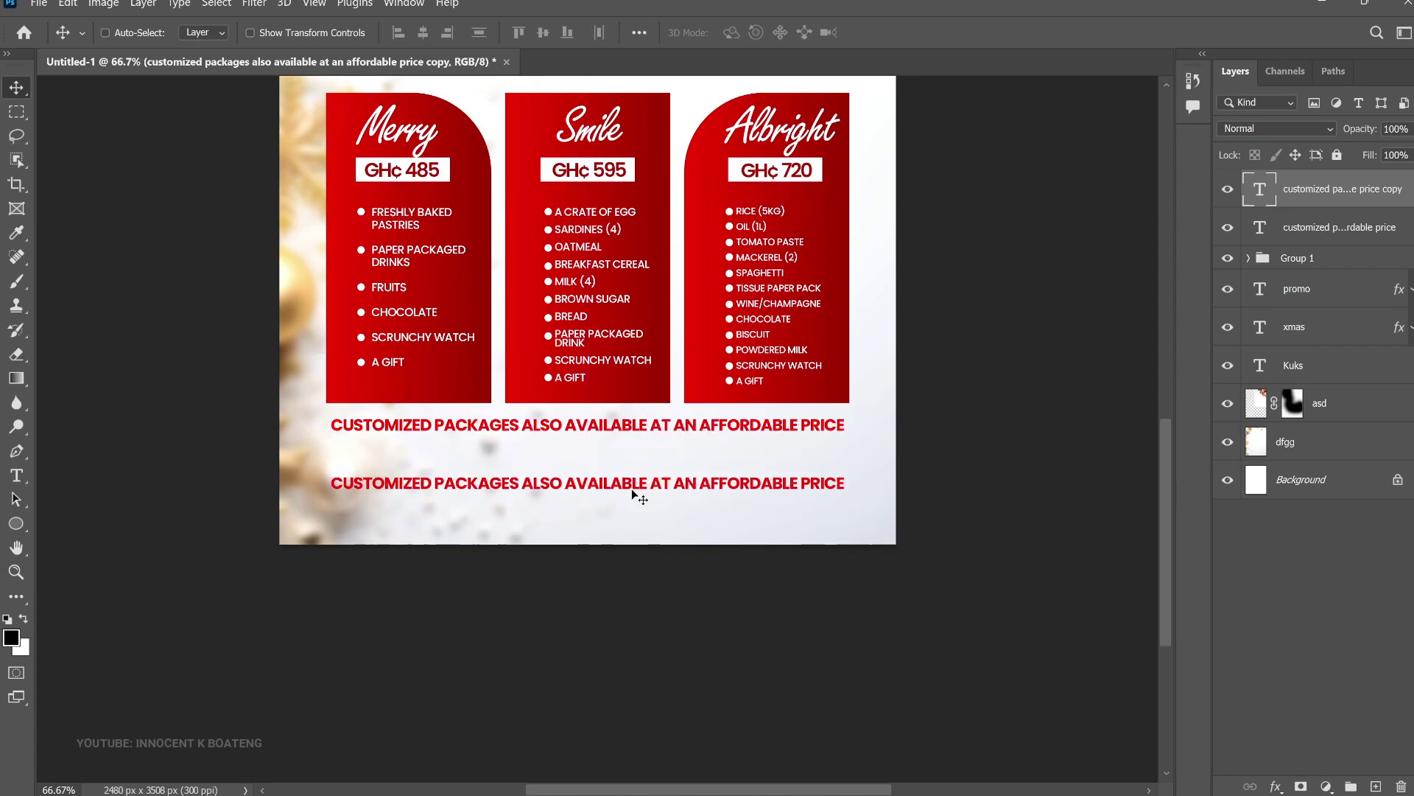
{"action": "double_click", "coordinate": [630, 488]}
{"action": "key", "text": "ctrl+a"}
{"action": "key", "text": "ctrl+v"}
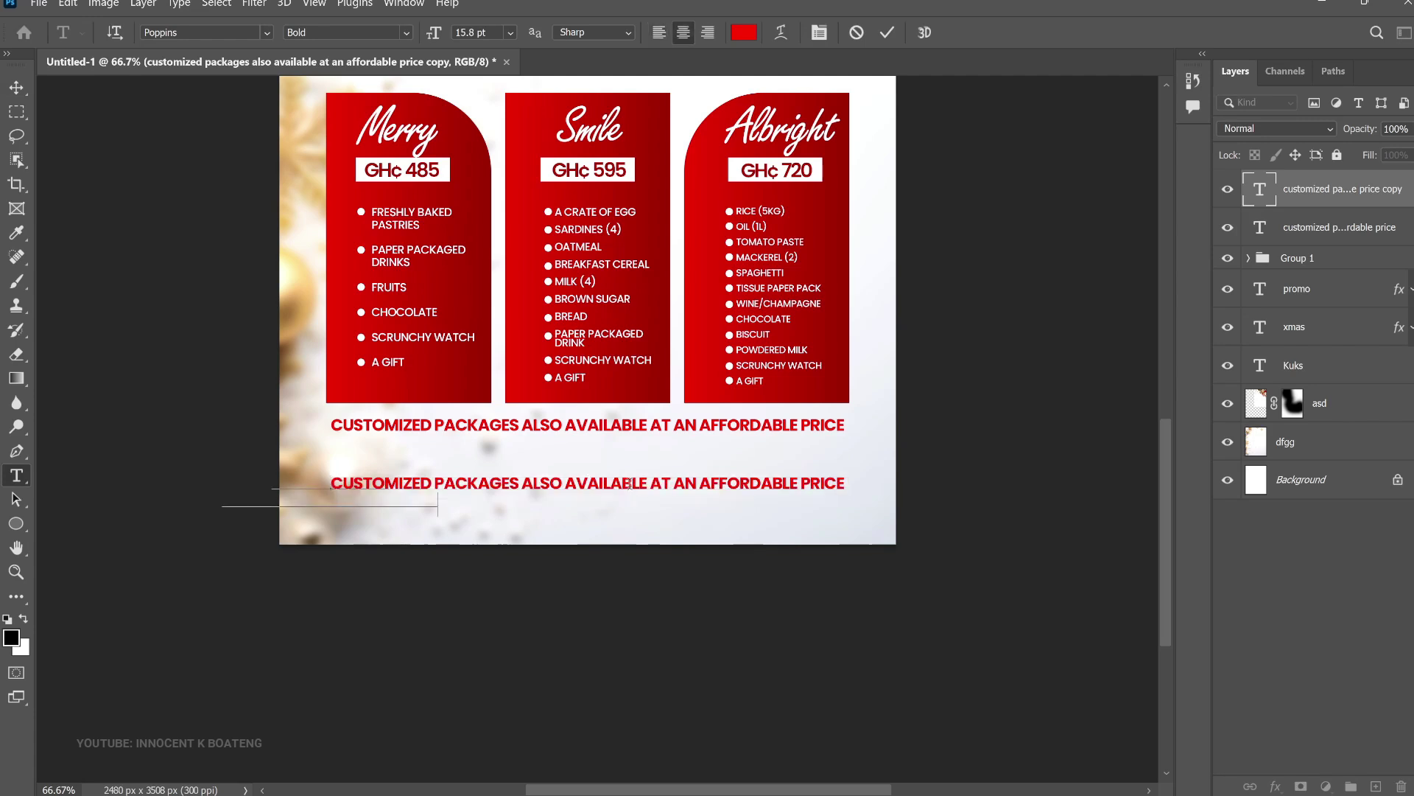
{"action": "key", "text": "ctrl+Return"}
Centre the call-to-order text horizontally on the page
{"action": "key", "text": "v"}
{"action": "key", "text": "ctrl+a"}
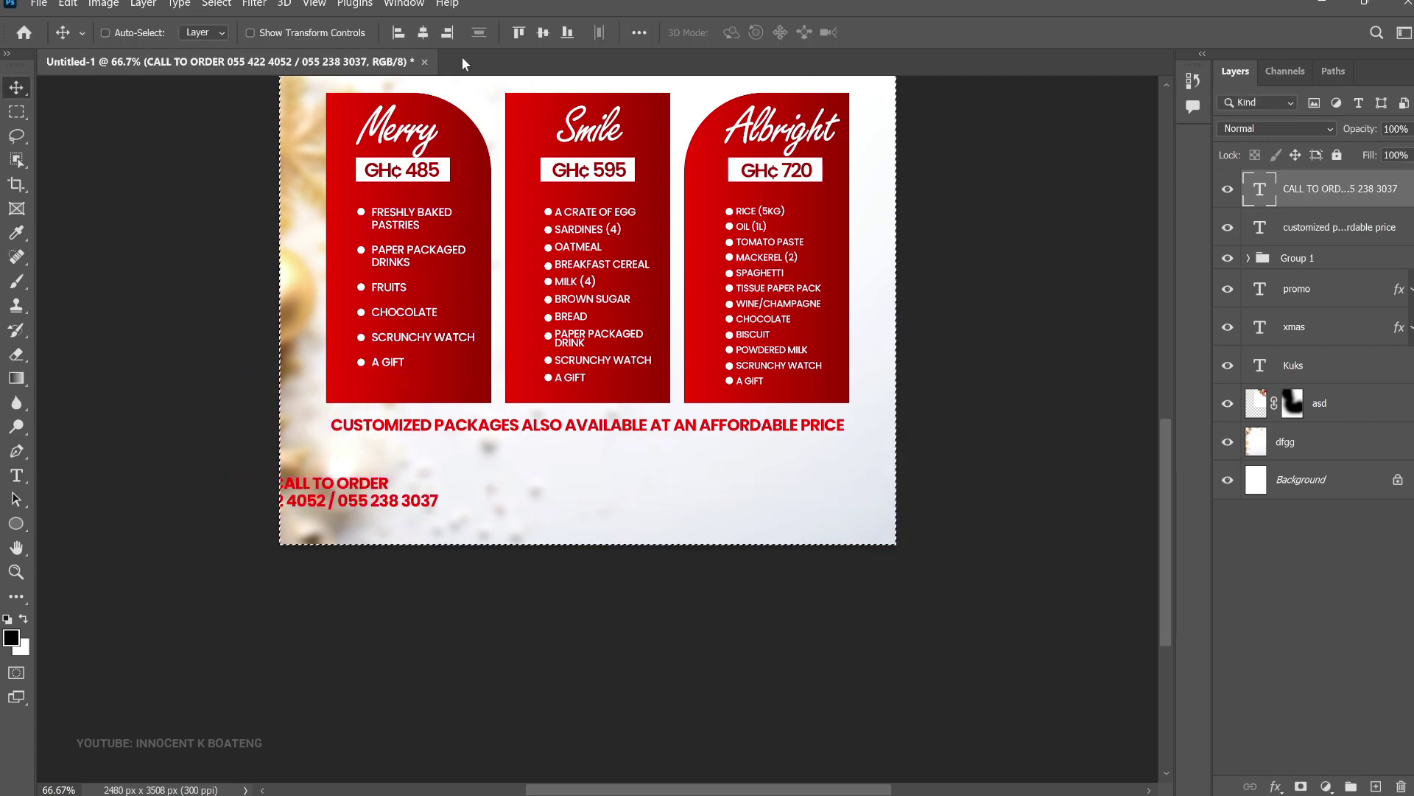
{"action": "left_click", "coordinate": [424, 33]}
{"action": "key", "text": "ctrl+d"}
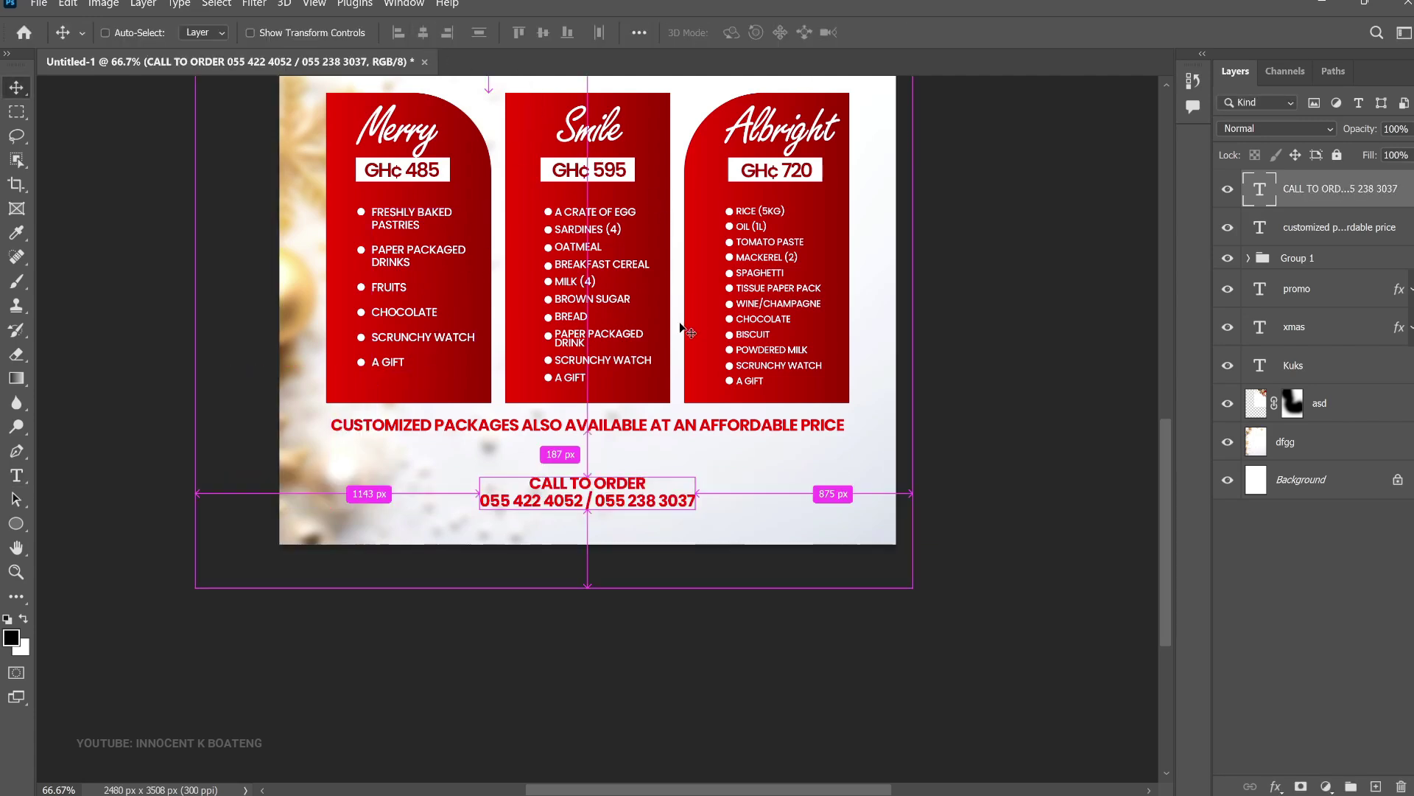
Scale the call-to-order text up to about 116.5% and realign it to the page's horizontal centre
{"action": "key", "text": "ctrl+t"}
{"action": "left_click_drag", "start_coordinate": [694, 472], "coordinate": [730, 460]}
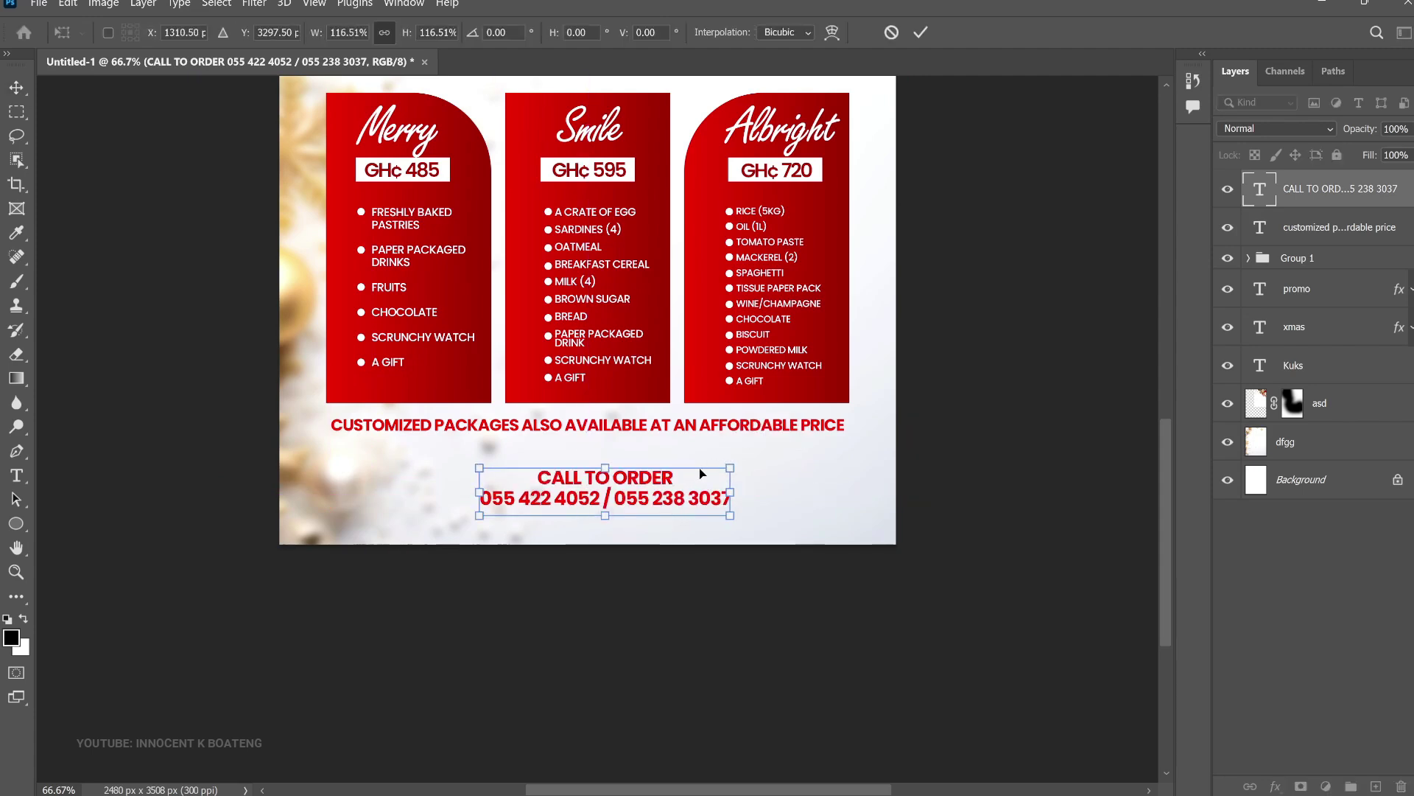
{"action": "key", "text": "Return"}
{"action": "key", "text": "ctrl+a"}
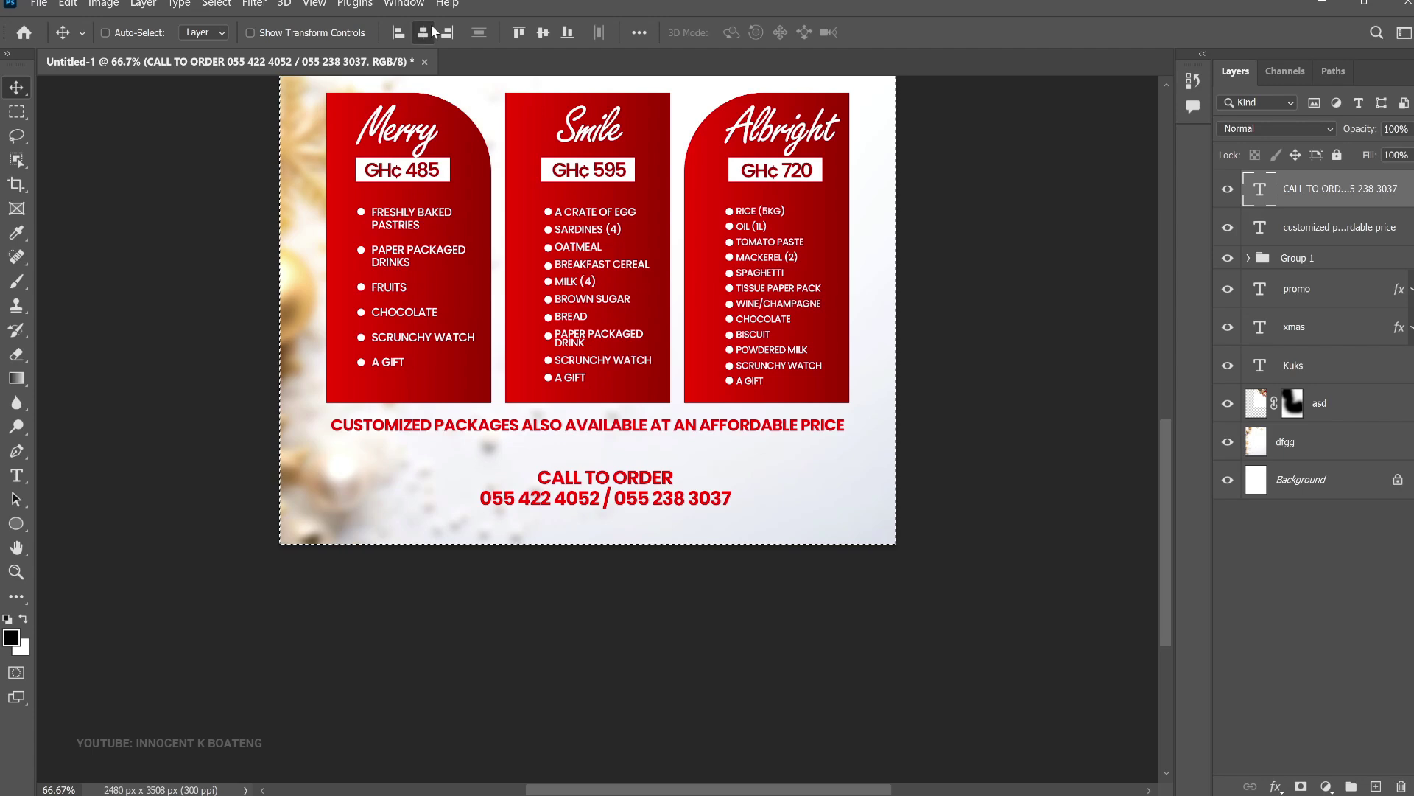
{"action": "left_click", "coordinate": [433, 31]}
{"action": "key", "text": "ctrl+d"}
Nudge the call-to-order text slightly upward, closer to the customized packages line
{"action": "scroll", "coordinate": [665, 410], "scroll_direction": "down", "scroll_amount": 2}
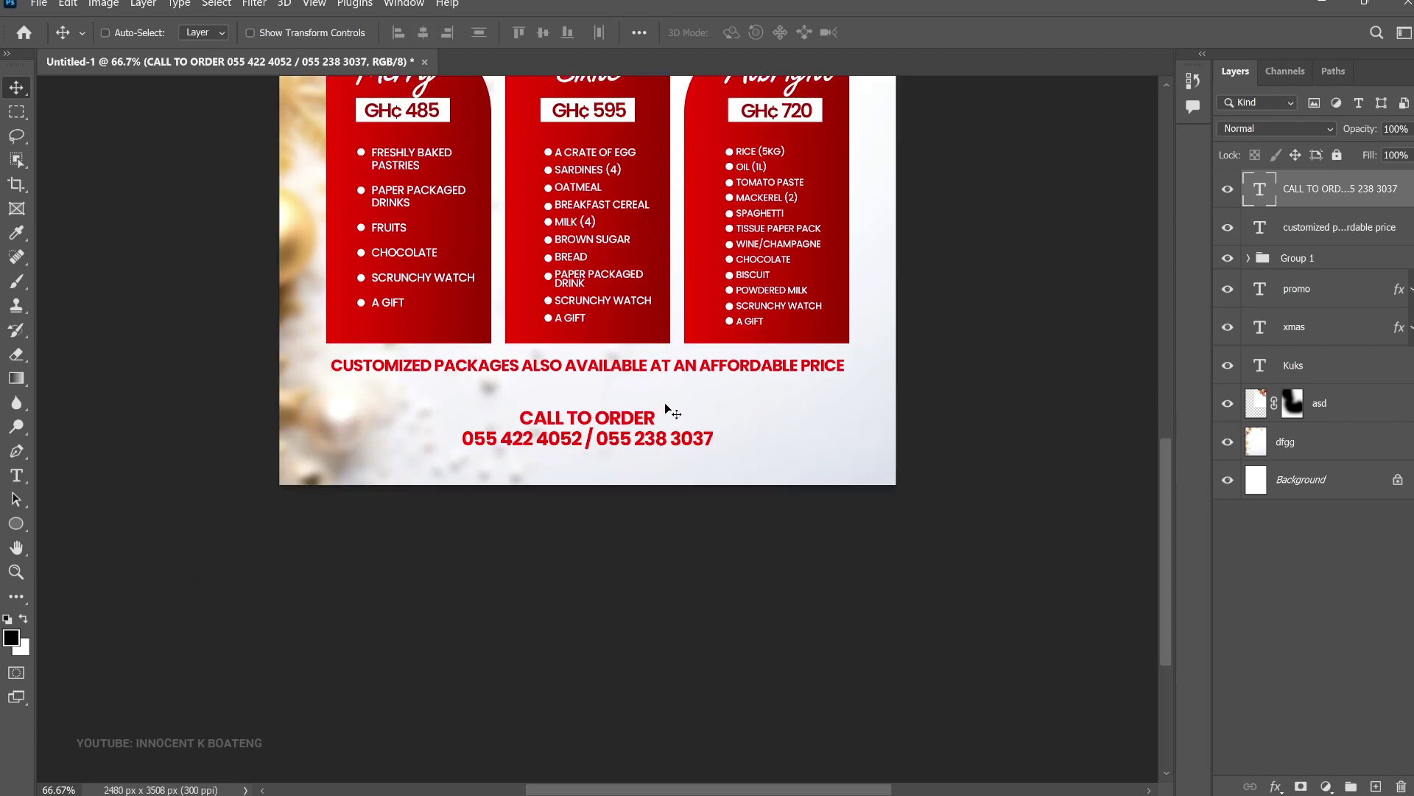
{"action": "key", "text": "Up"}
{"action": "key", "text": "Up"}
{"action": "key", "text": "Up"}
{"action": "key", "text": "Up"}
{"action": "key", "text": "Up"}
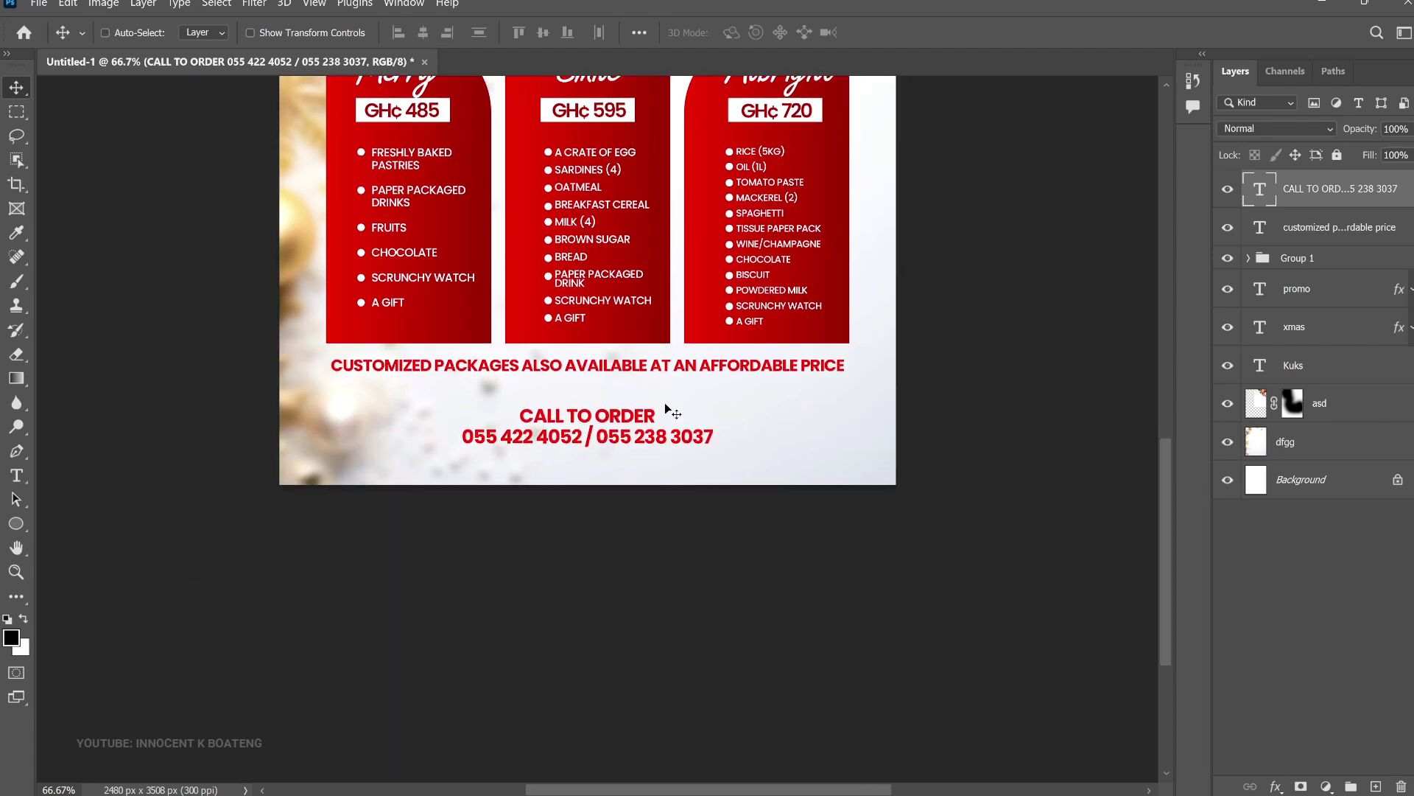
{"action": "scroll", "coordinate": [660, 317], "scroll_direction": "up", "scroll_amount": 2}
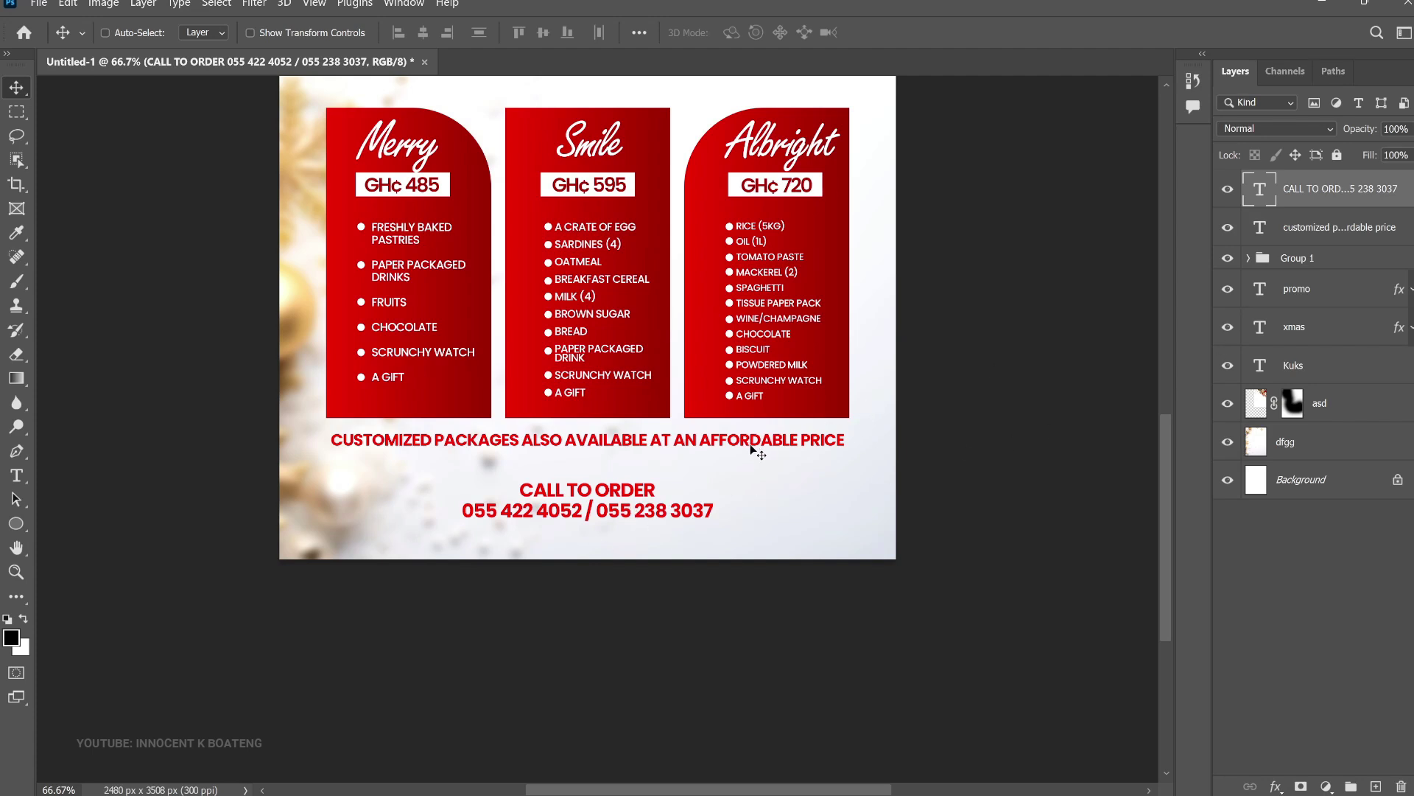
Apply a Gradient Overlay to the call-to-order text using the orange-to-brown preset
{"action": "right_click", "coordinate": [1358, 179]}
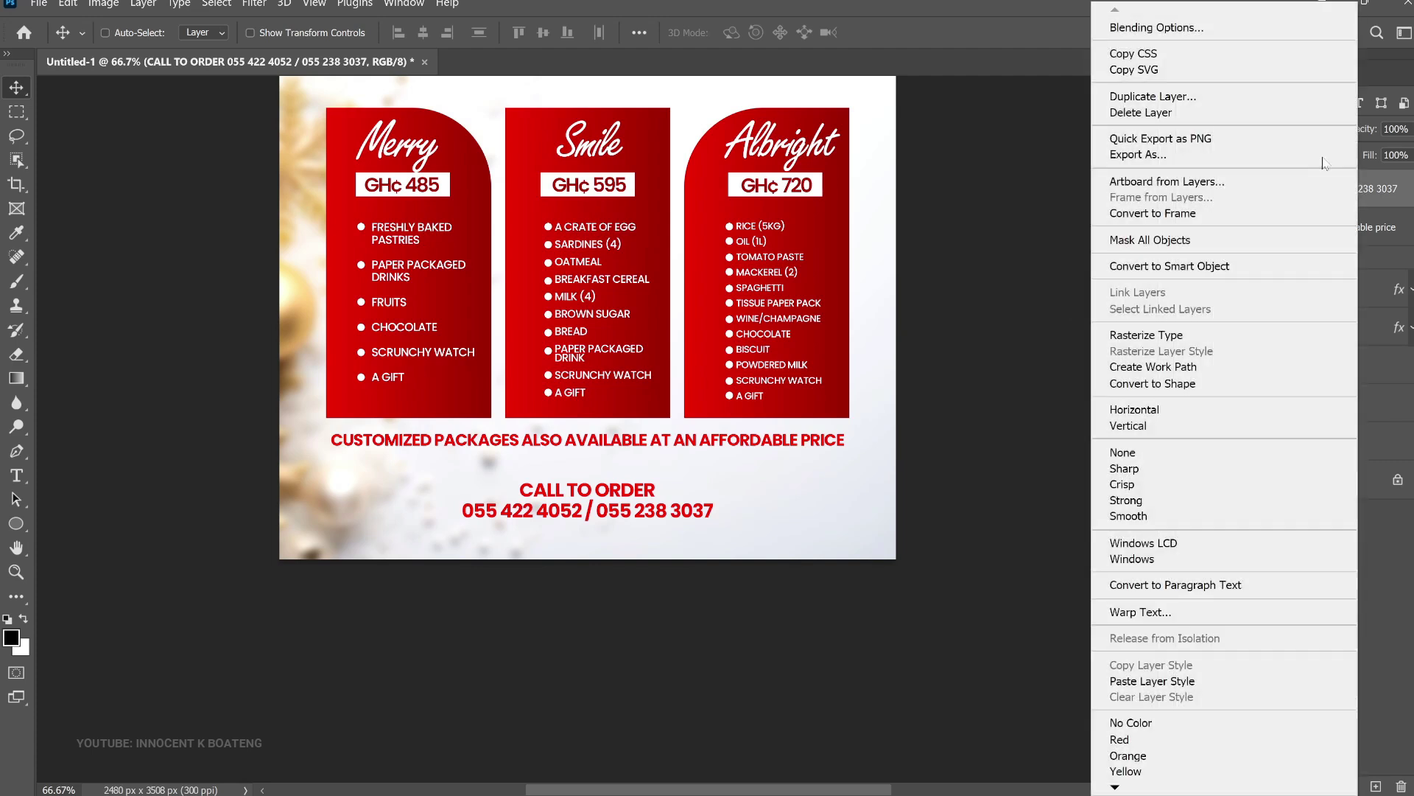
{"action": "left_click", "coordinate": [1212, 30]}
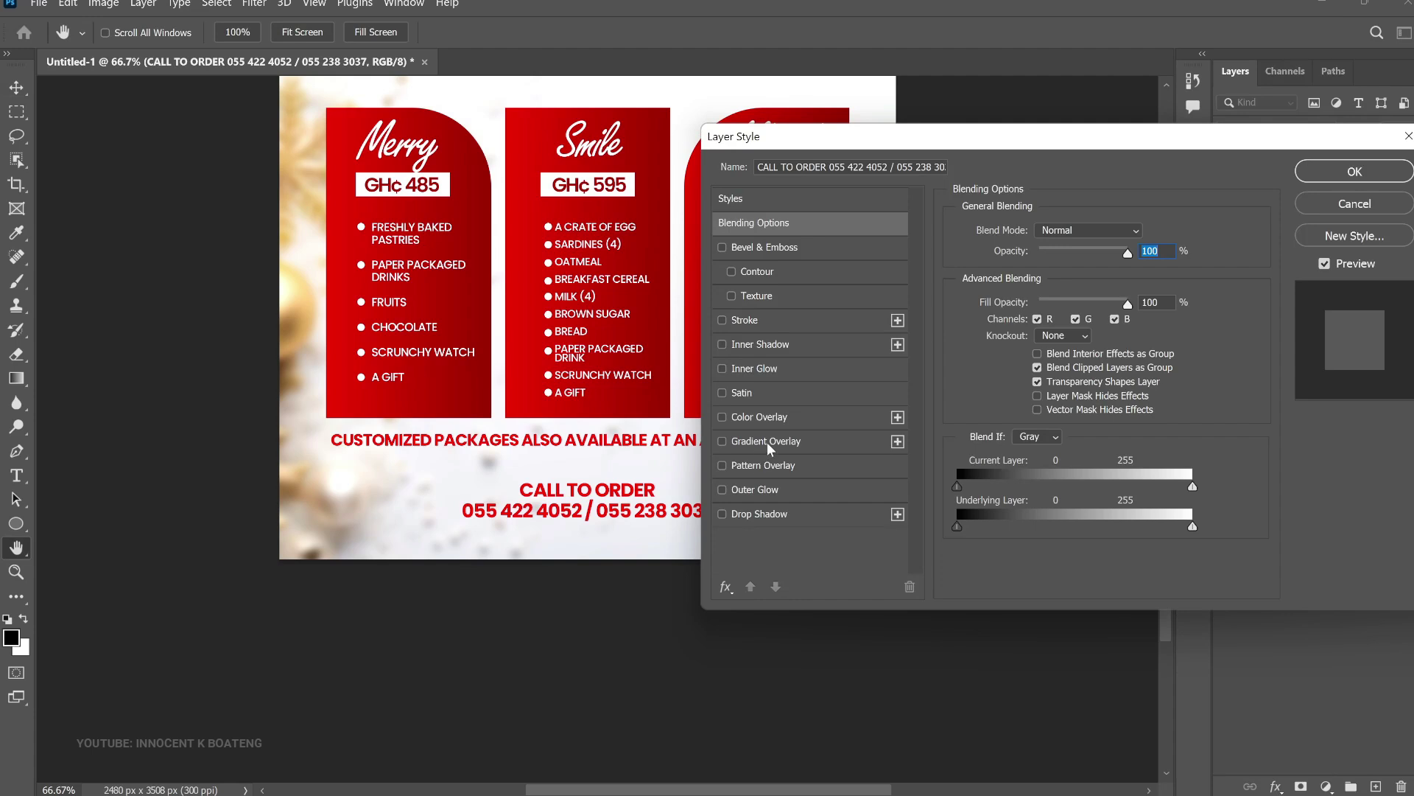
{"action": "left_click", "coordinate": [766, 442]}
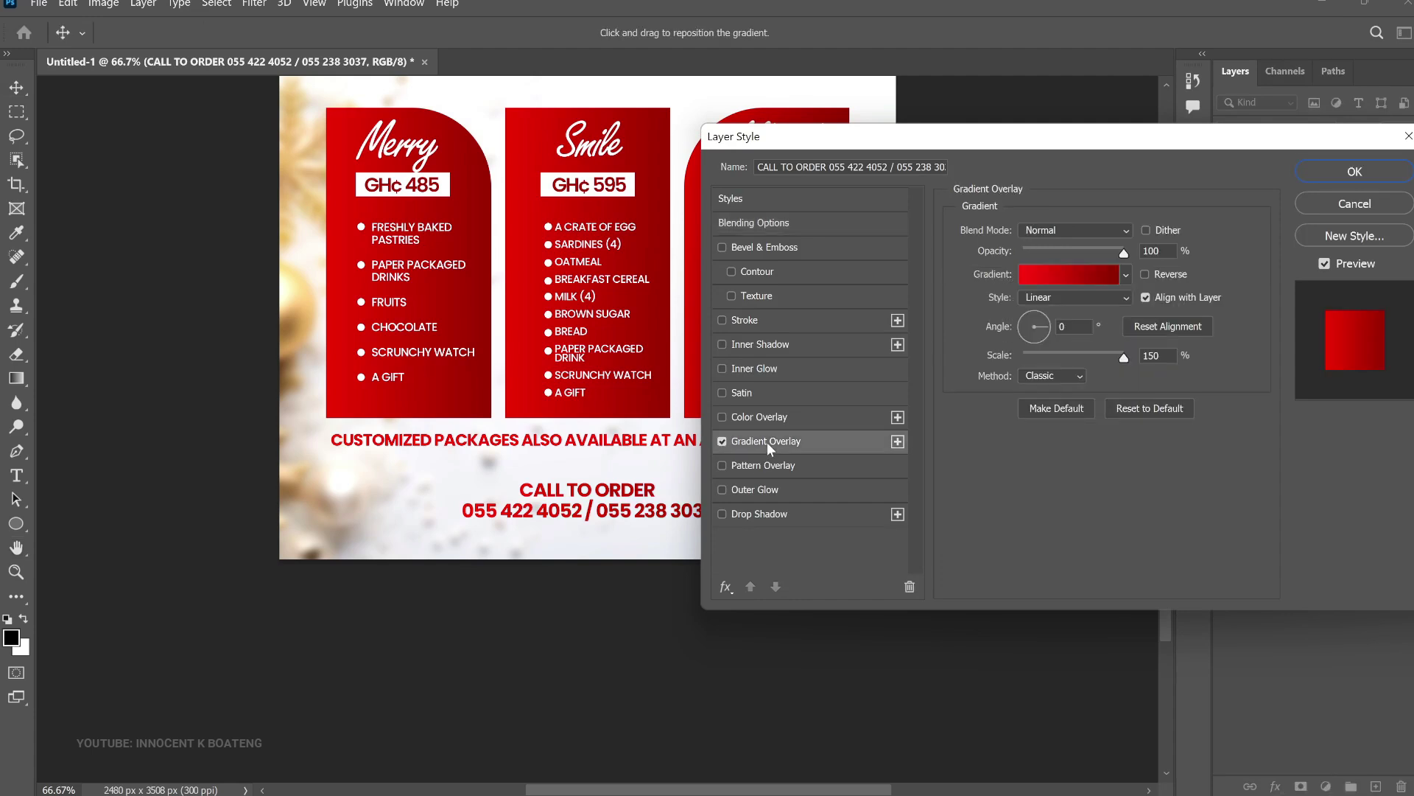
{"action": "left_click", "coordinate": [1092, 276]}
{"action": "left_click_drag", "start_coordinate": [1138, 162], "coordinate": [1135, 235]}
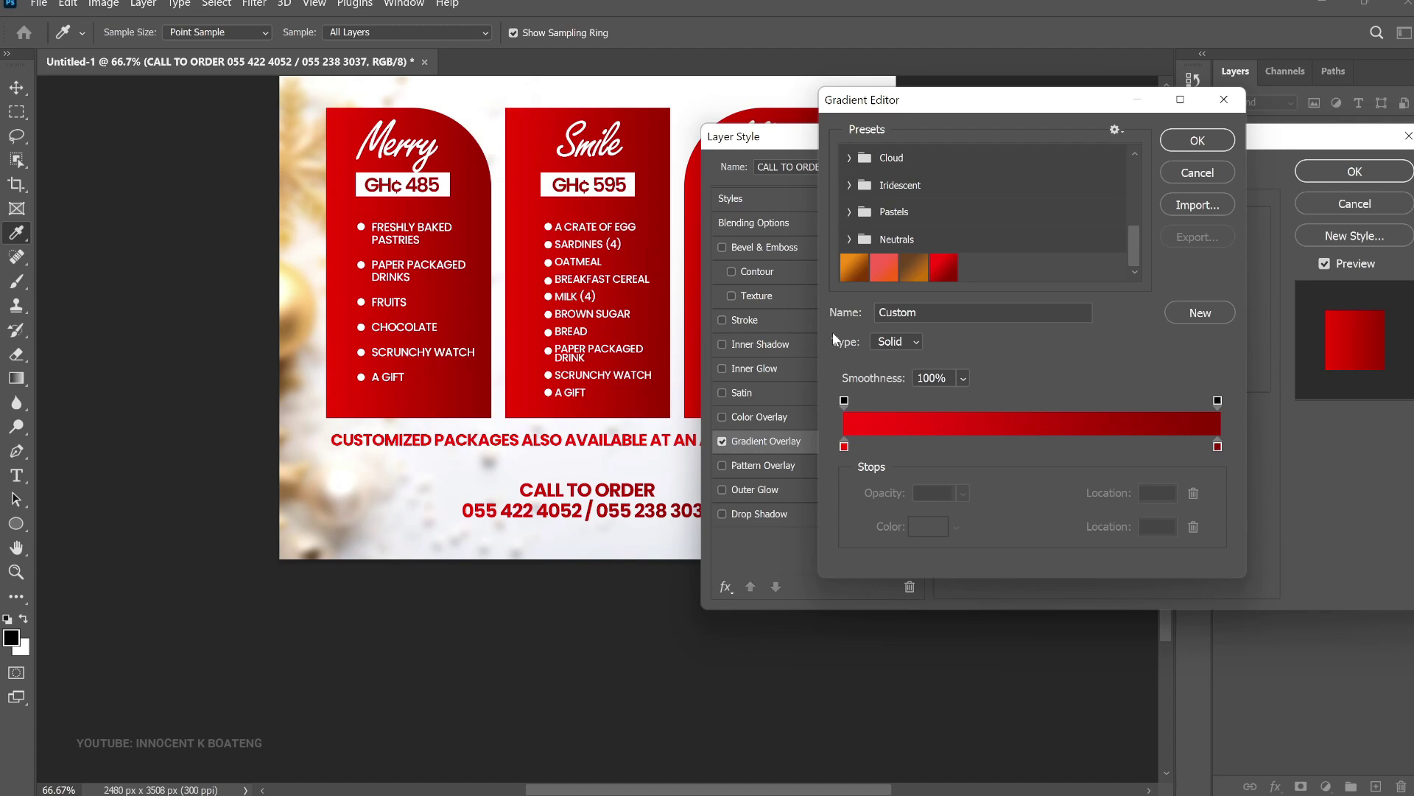
{"action": "left_click", "coordinate": [859, 272]}
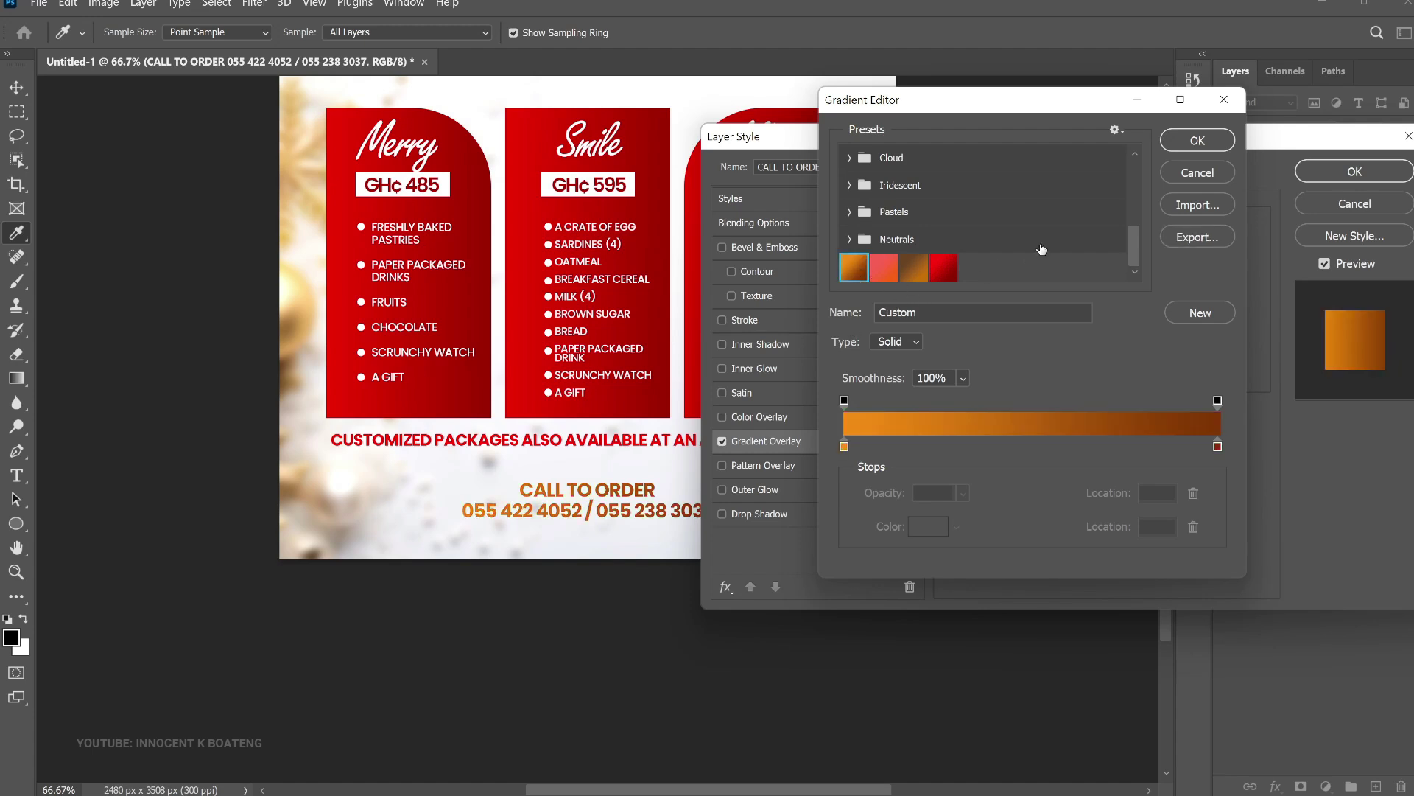
{"action": "left_click", "coordinate": [1319, 171]}
Group the "xmas" and "promo" text layers together
{"action": "scroll", "coordinate": [639, 363], "scroll_direction": "up", "scroll_amount": 3}
{"action": "right_click", "coordinate": [586, 228]}
{"action": "left_click", "coordinate": [605, 234]}
{"action": "key", "text": "ctrl"}
{"action": "left_click", "coordinate": [1310, 362], "text": "shift"}
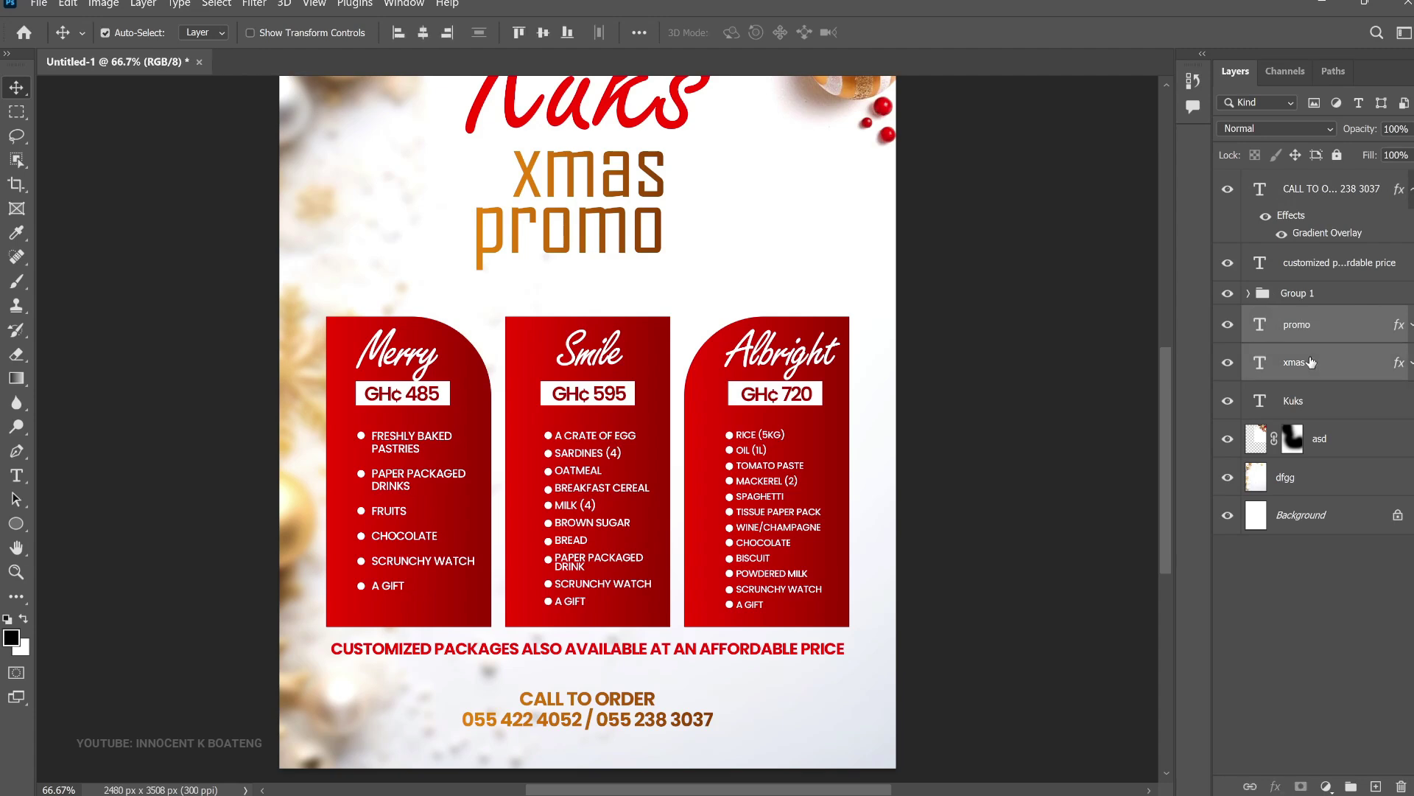
{"action": "key", "text": "ctrl+g"}
Scale the grouped "xmas promo" heading up slightly, keeping it just below the "Kuks" title
{"action": "key", "text": "ctrl+t"}
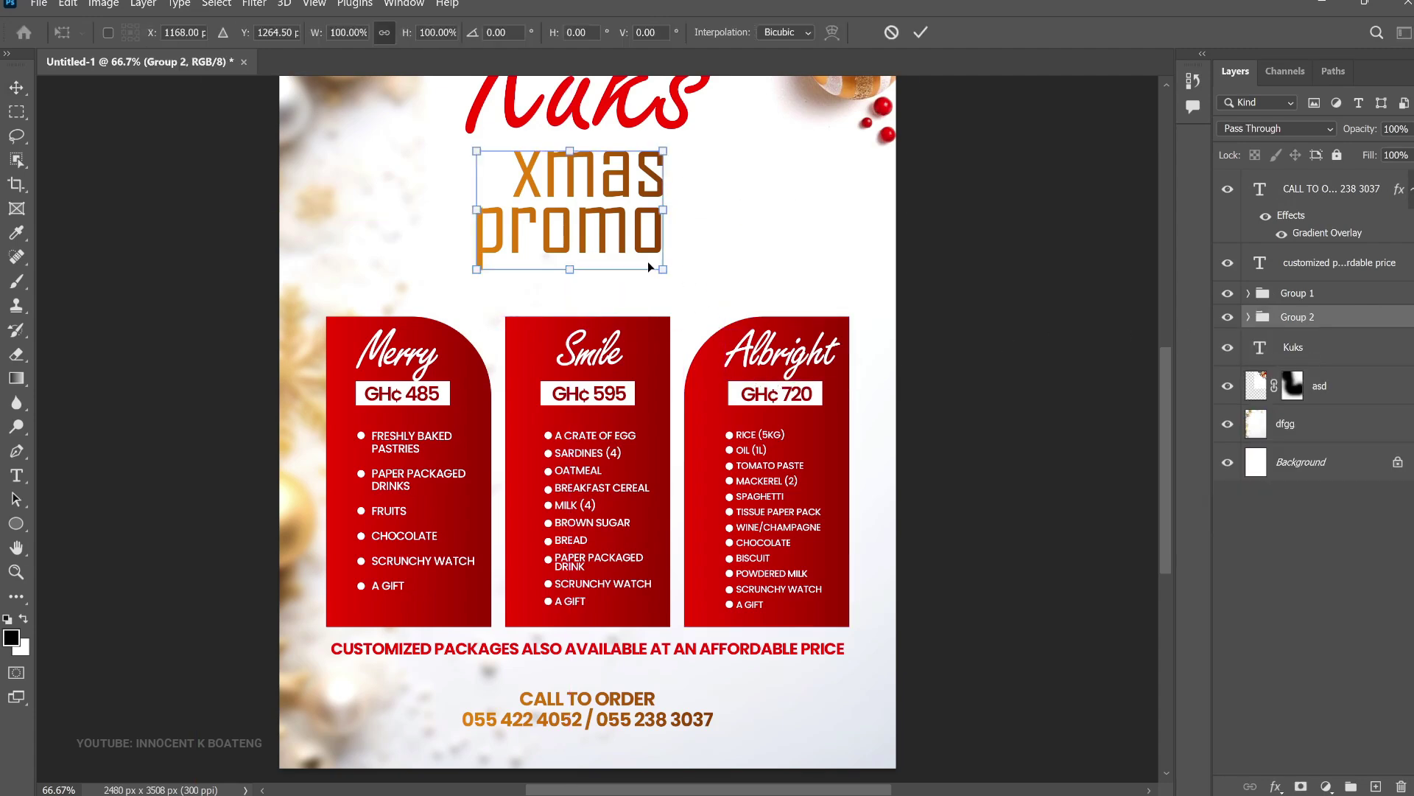
{"action": "left_click_drag", "start_coordinate": [676, 279], "coordinate": [690, 288]}
{"action": "left_click_drag", "start_coordinate": [468, 299], "coordinate": [450, 310]}
{"action": "key", "text": "Return"}
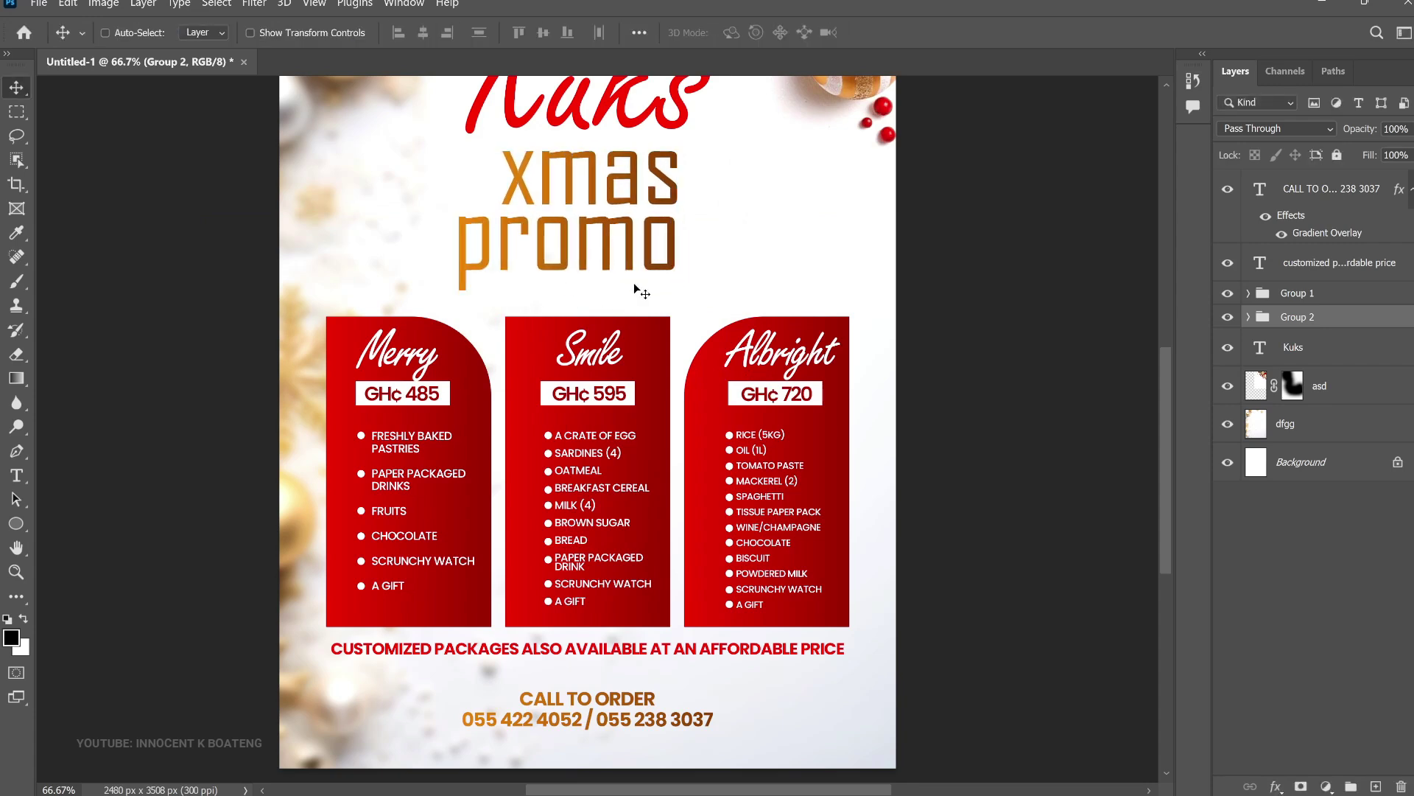
Place the Santa hat image pngwing.com (12) as an embedded layer directly above the "Kuks" text layer
{"action": "scroll", "coordinate": [633, 287], "scroll_direction": "up", "scroll_amount": 3}
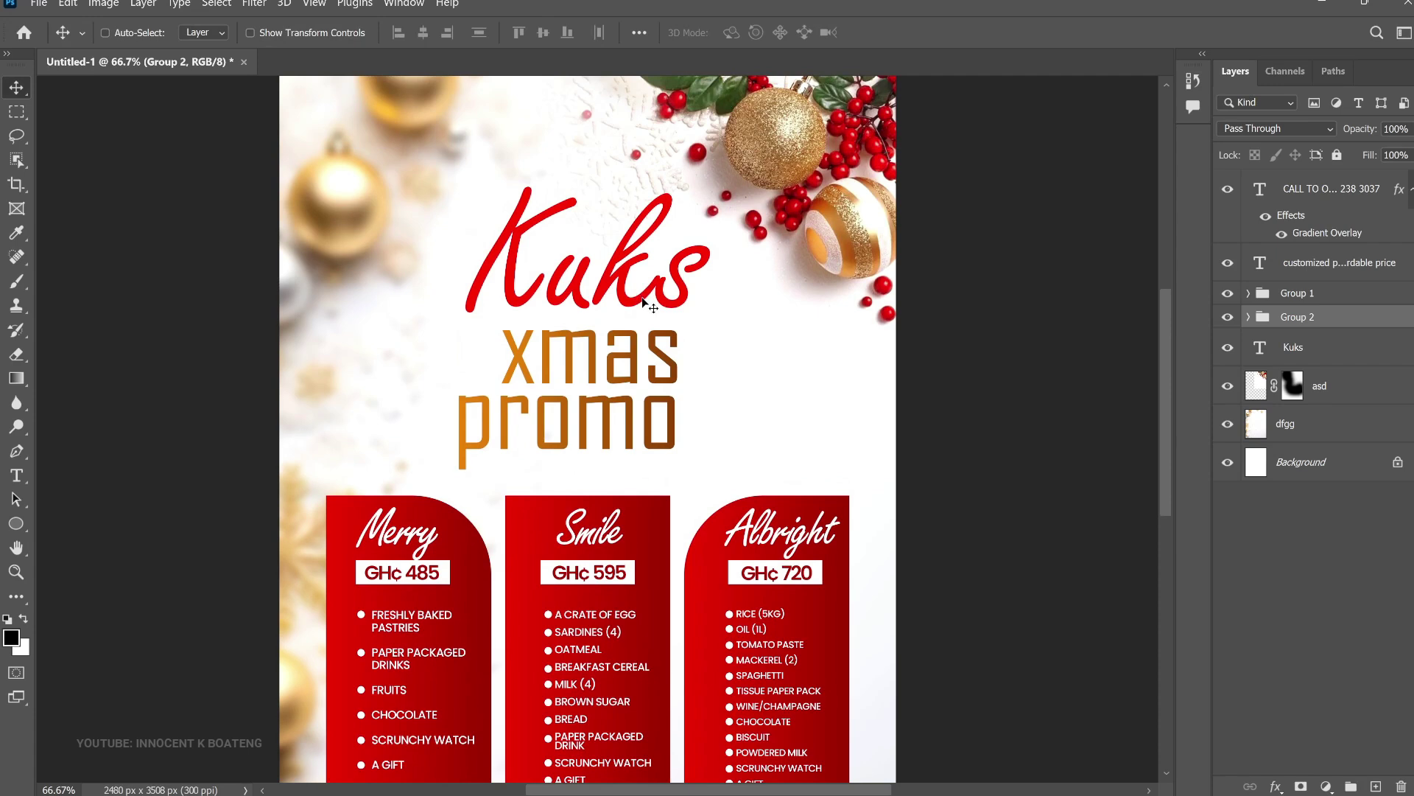
{"action": "key", "text": "ctrl+minus"}
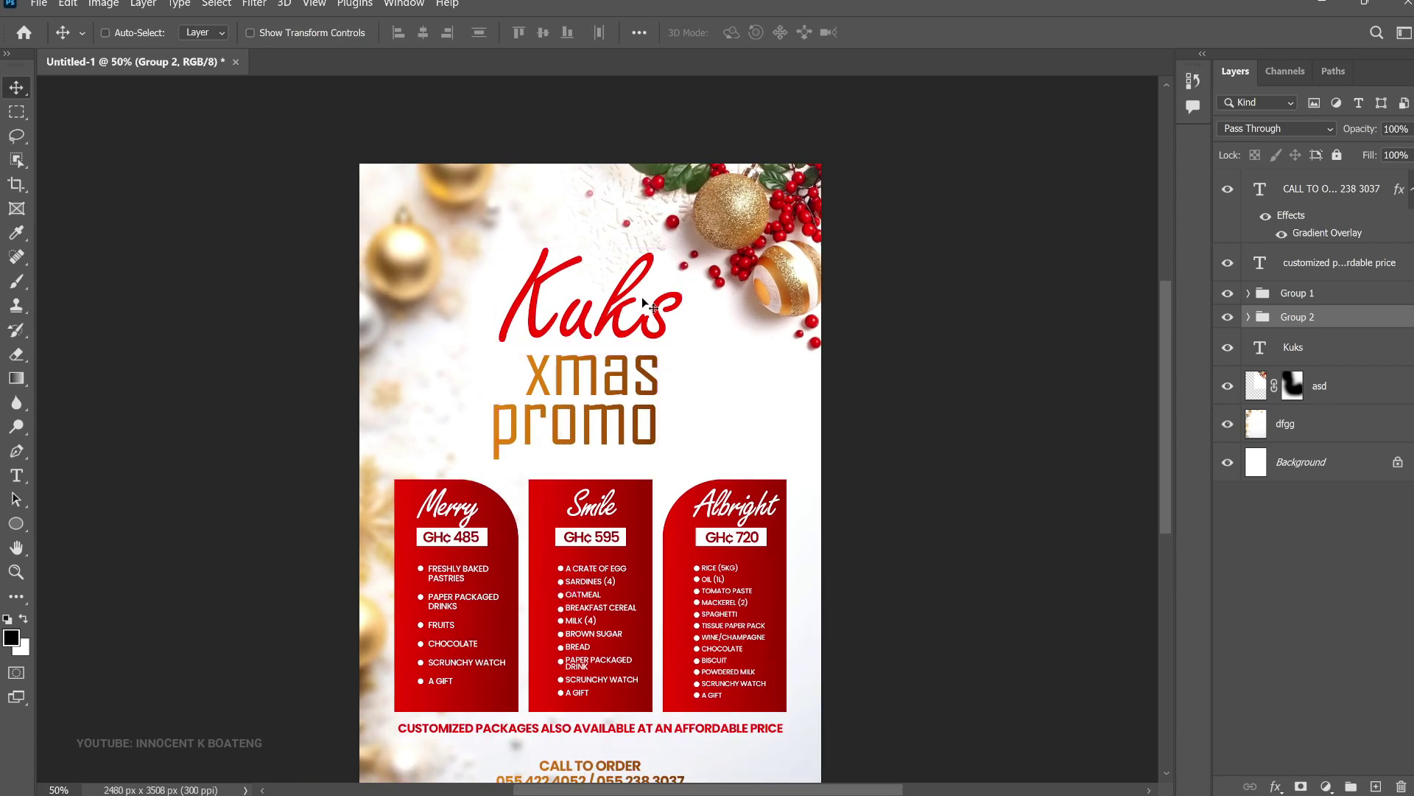
{"action": "key", "text": "ctrl+0"}
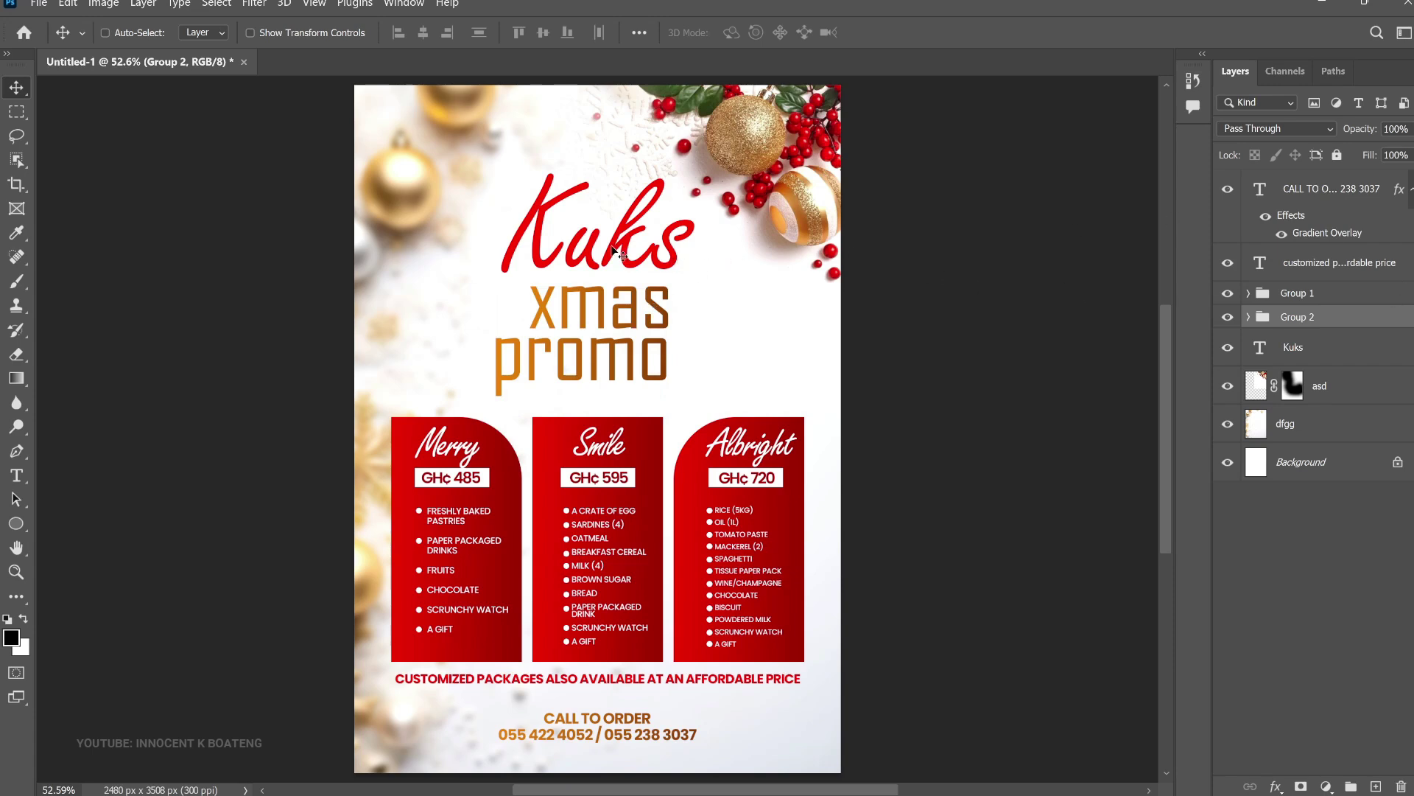
{"action": "right_click", "coordinate": [614, 256]}
{"action": "left_click", "coordinate": [635, 263]}
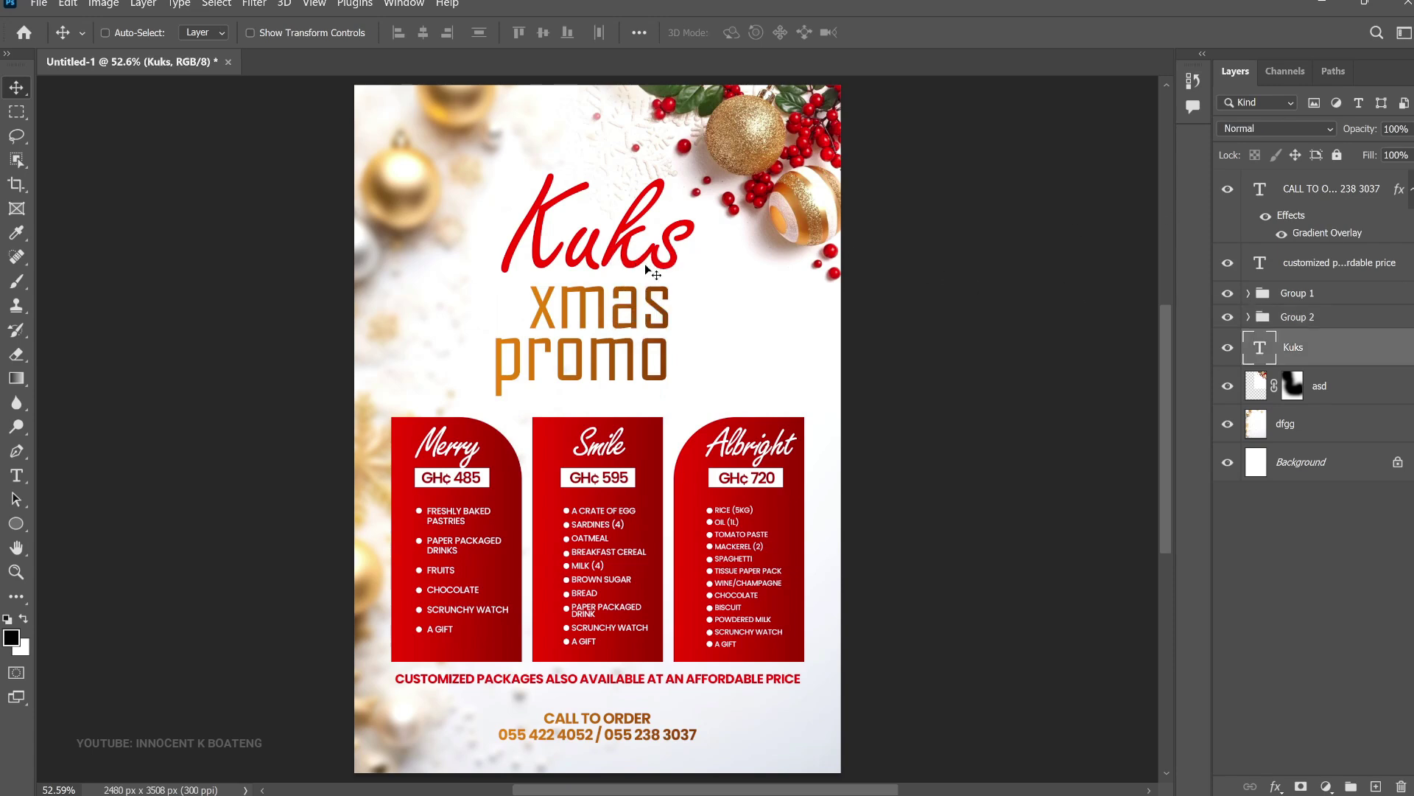
{"action": "left_click", "coordinate": [38, 4]}
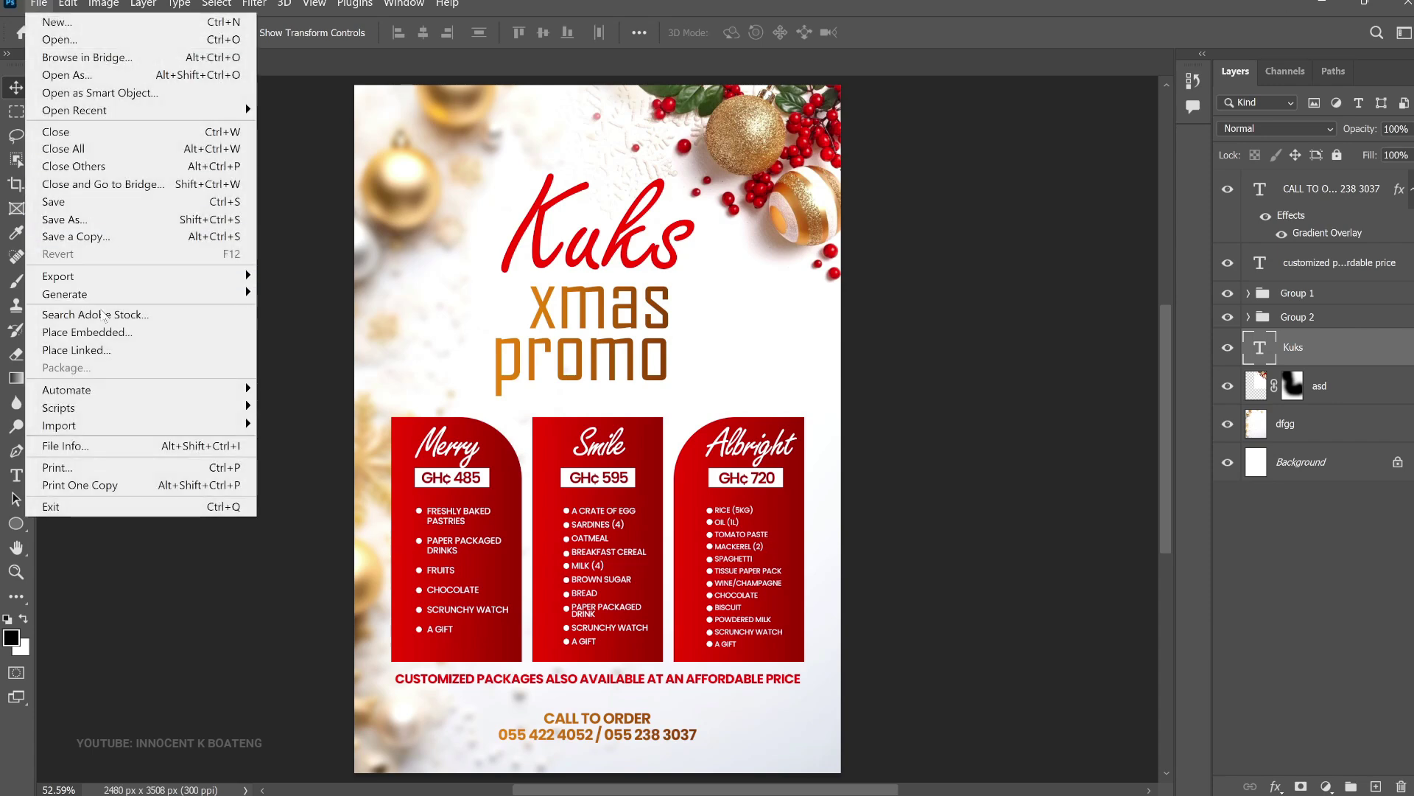
{"action": "left_click", "coordinate": [107, 339]}
{"action": "left_click", "coordinate": [647, 134]}
{"action": "double_click", "coordinate": [647, 135]}
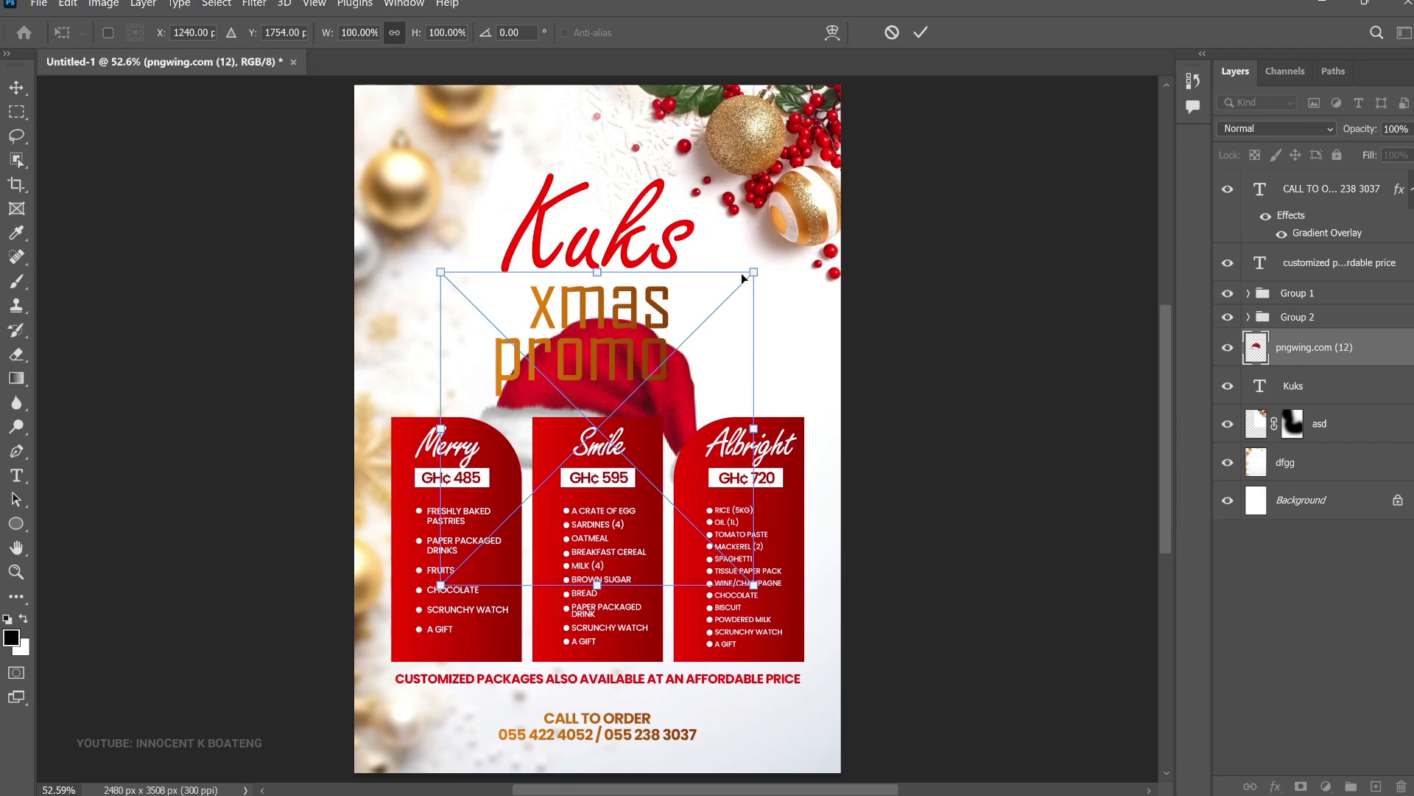
Scale the Santa hat to about 24.27%, rotate it about 23° and set it on the final "s" of "Kuks"
{"action": "left_click_drag", "start_coordinate": [730, 302], "coordinate": [783, 153]}
{"action": "left_click_drag", "start_coordinate": [826, 86], "coordinate": [717, 231]}
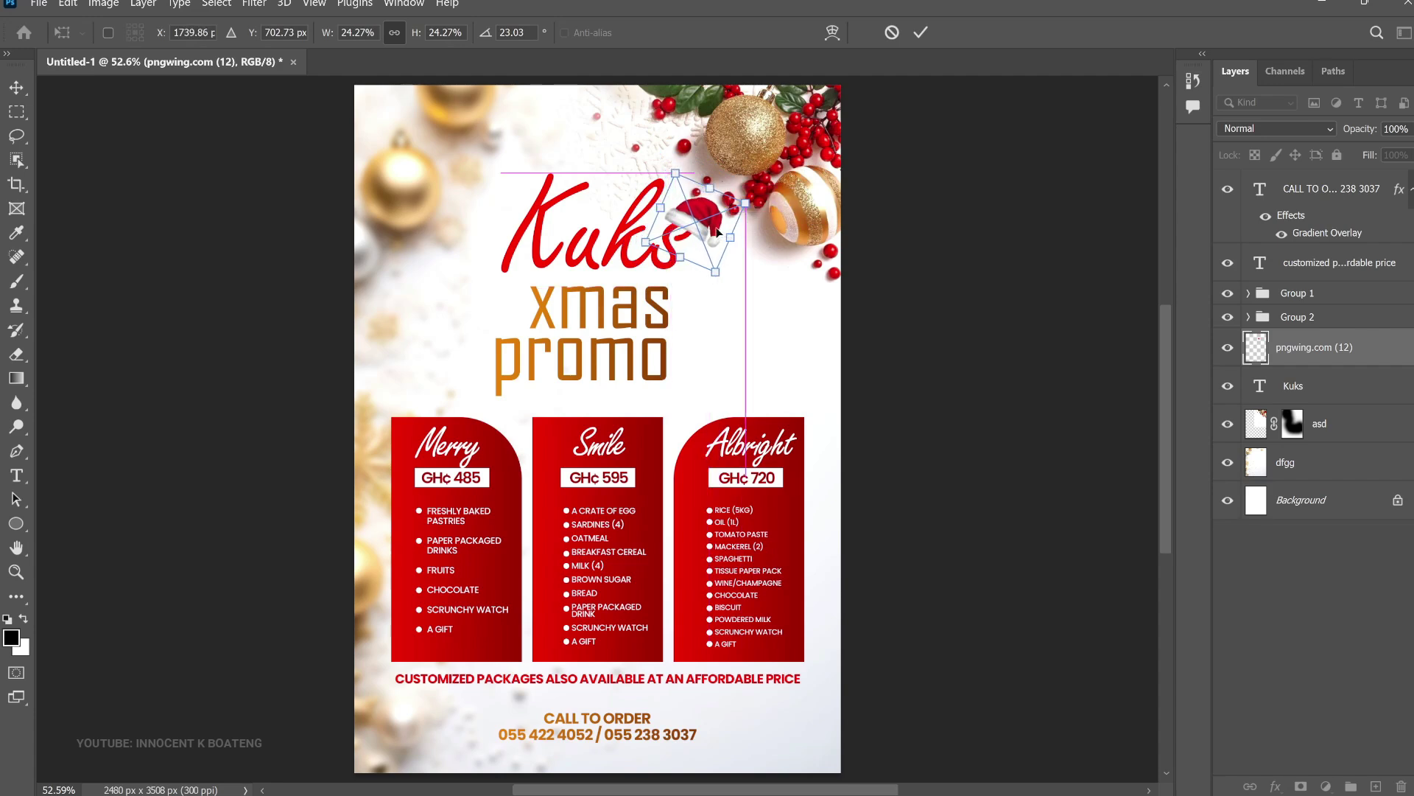
{"action": "key", "text": "Return"}
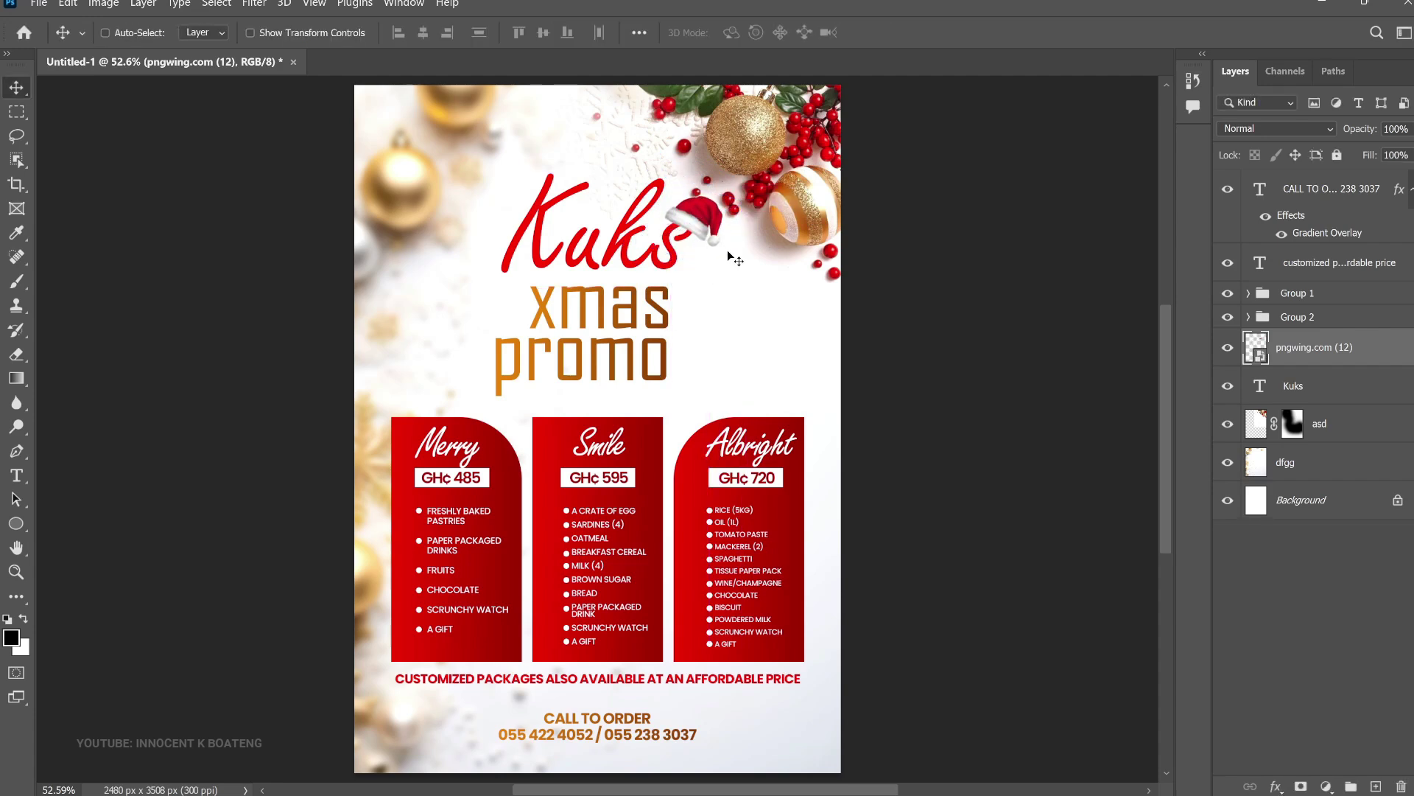
Duplicate the Santa hat onto the upper right corner of the Albright frame and bring the copy above Group 1 in the layer order
{"action": "left_click_drag", "start_coordinate": [721, 208], "coordinate": [832, 404]}
{"action": "key", "text": "ctrl+]"}
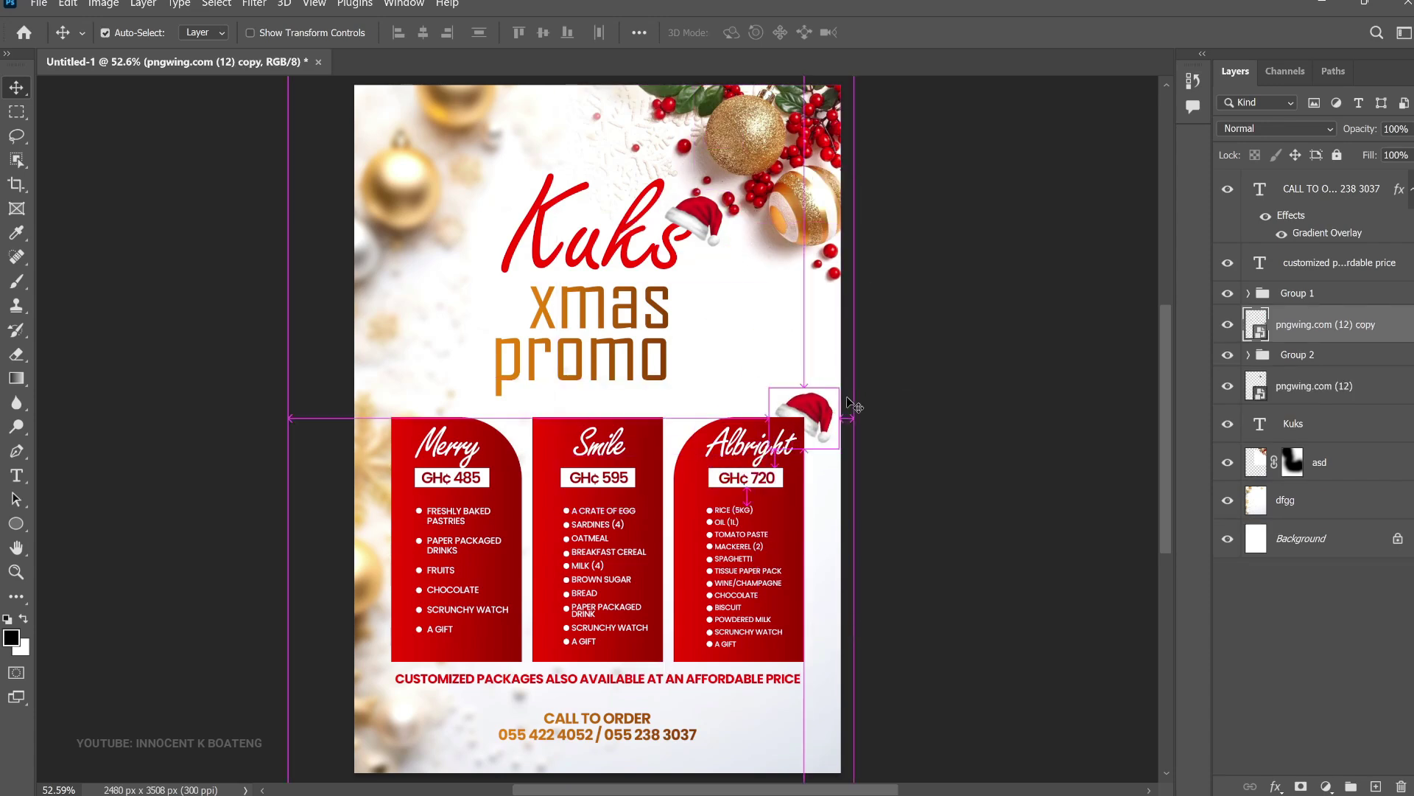
{"action": "key", "text": "ctrl+]"}
{"action": "scroll", "coordinate": [825, 413], "scroll_direction": "down", "scroll_amount": 2}
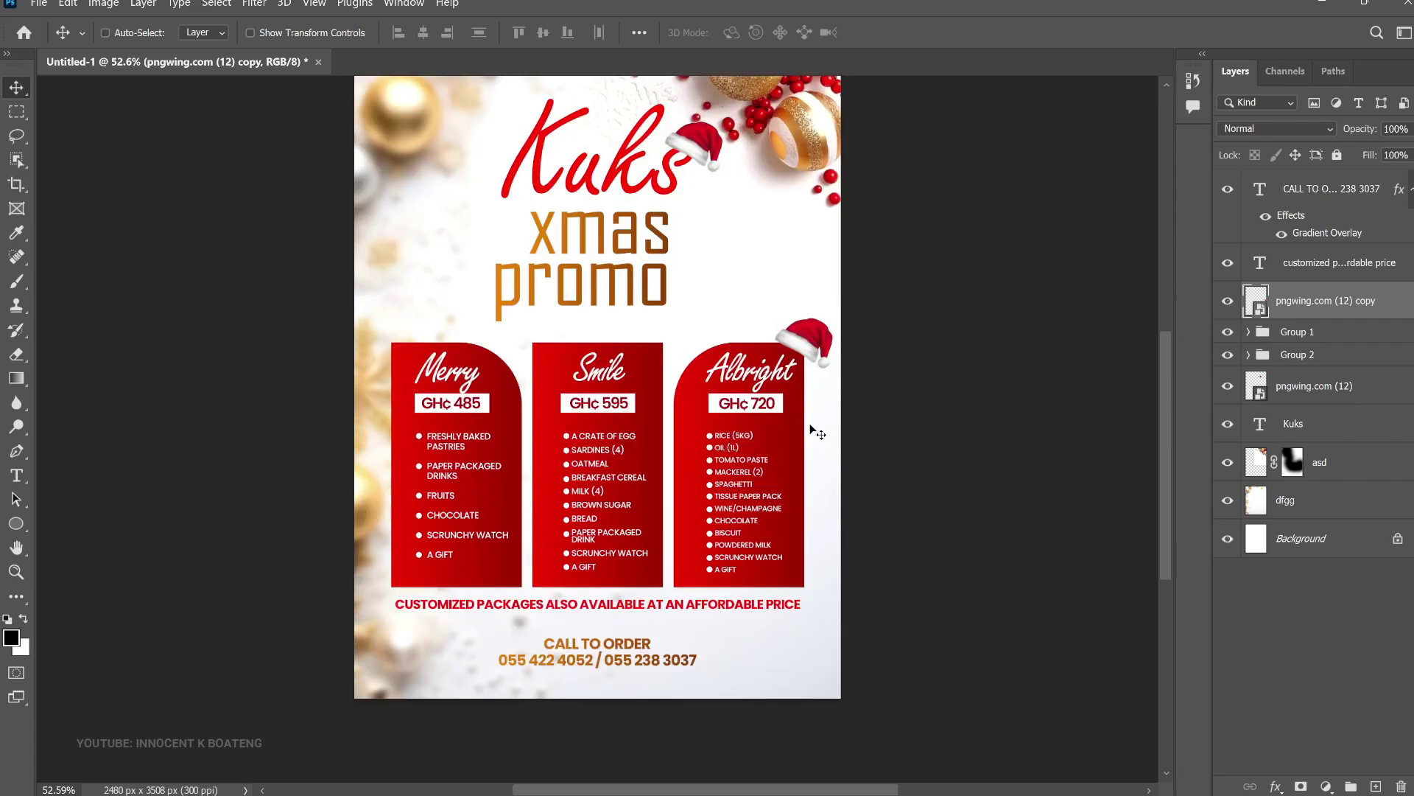
{"action": "scroll", "coordinate": [816, 432], "scroll_direction": "up", "scroll_amount": 2}
{"action": "scroll", "coordinate": [816, 433], "scroll_direction": "down", "scroll_amount": 3}
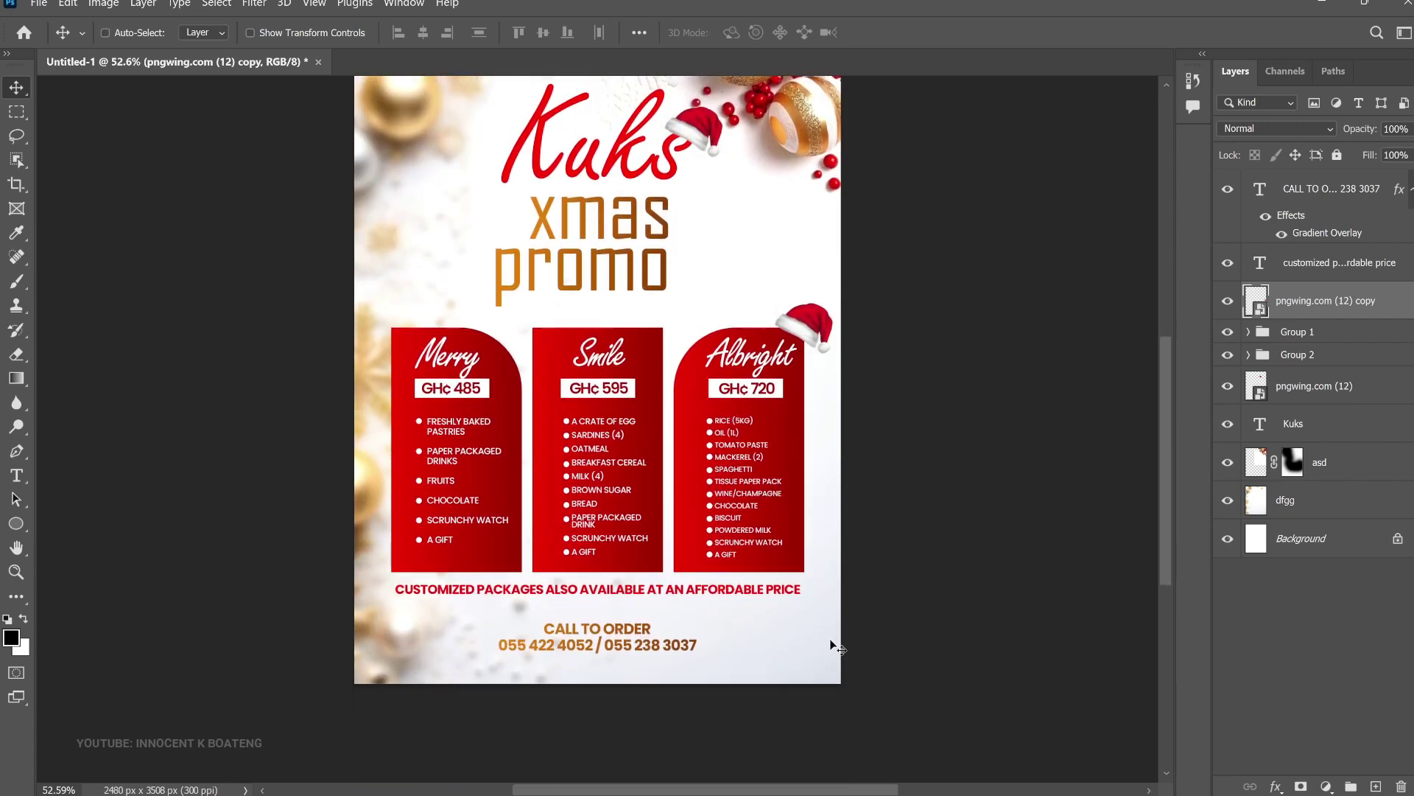
Place the red gift boxes image pngwing.com (13) as an embedded layer in the flyer
{"action": "left_click", "coordinate": [38, 4]}
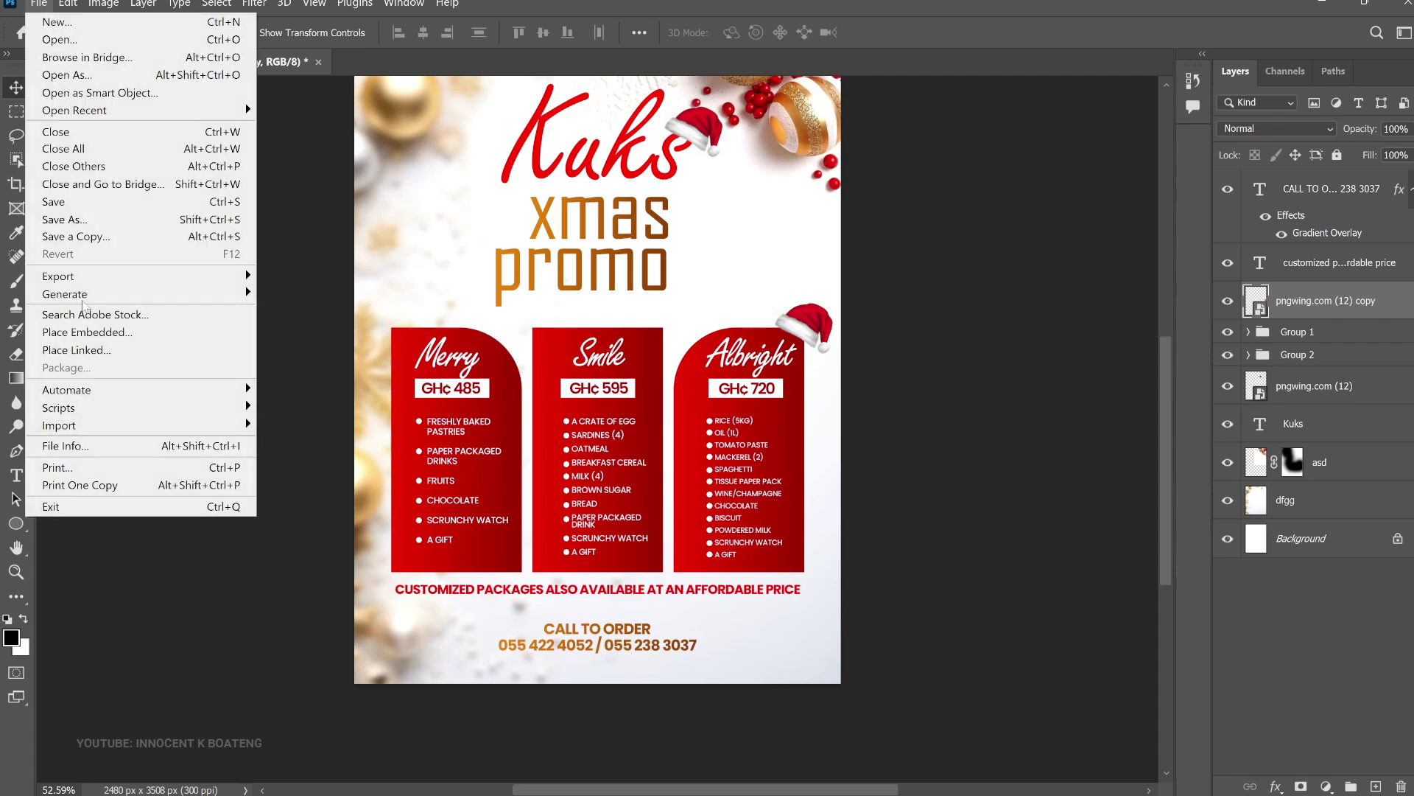
{"action": "left_click", "coordinate": [101, 330]}
{"action": "scroll", "coordinate": [266, 303], "scroll_direction": "down", "scroll_amount": 1}
{"action": "double_click", "coordinate": [250, 294]}
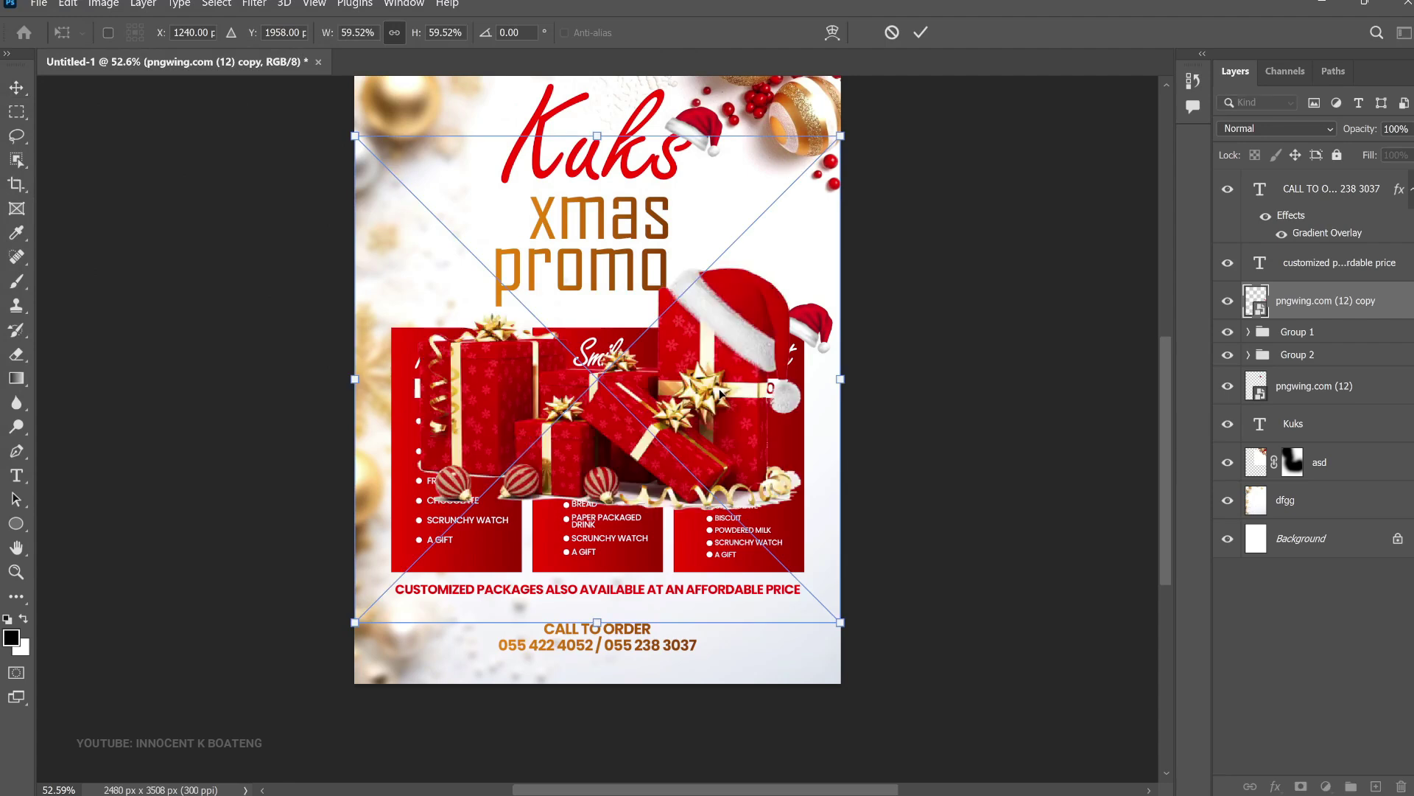
Shrink the gift boxes image and fit it into the flyer's bottom right corner beside the call-to-order text
{"action": "left_click_drag", "start_coordinate": [854, 156], "coordinate": [857, 570]}
{"action": "key", "text": "Return"}
{"action": "key", "text": "ctrl+t"}
{"action": "key", "text": "Return"}
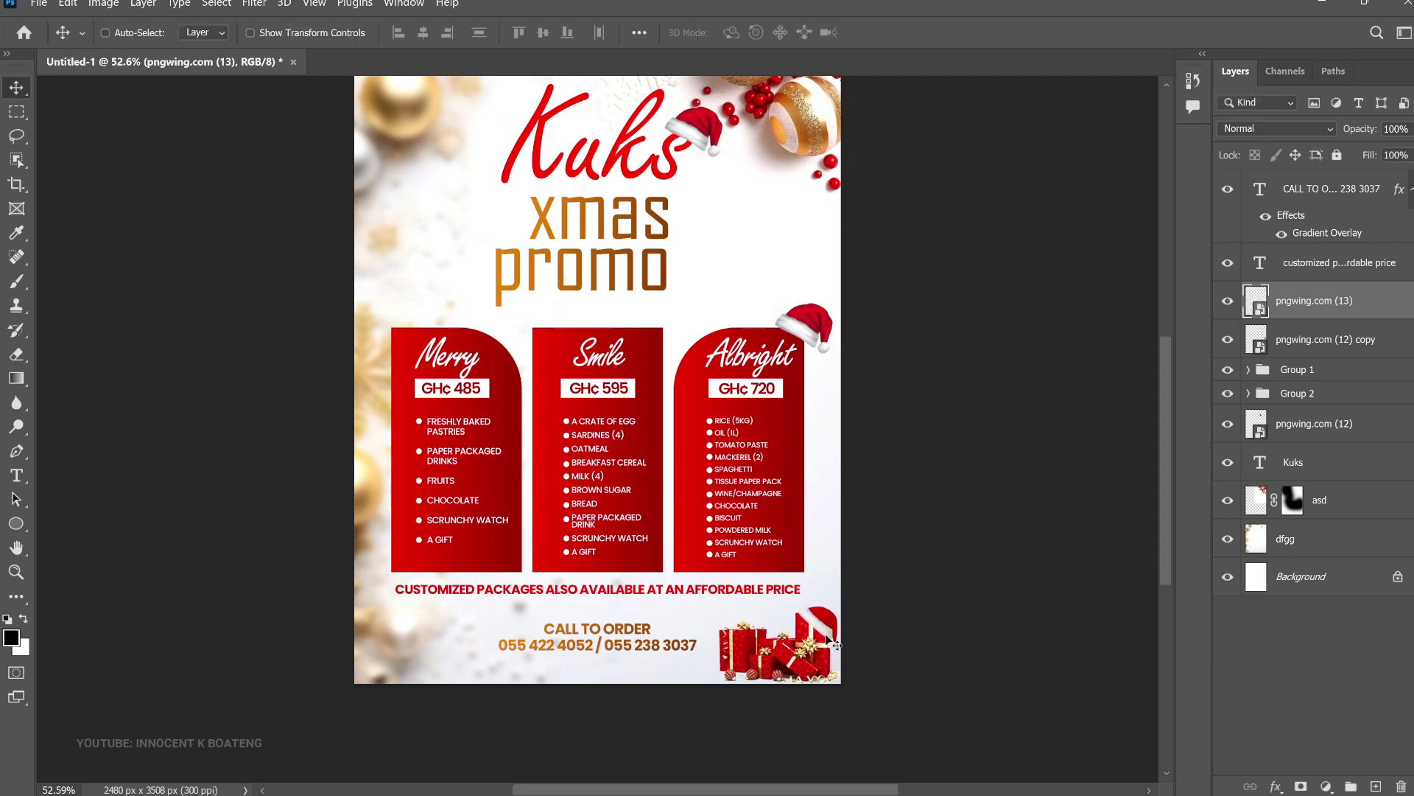
{"action": "scroll", "coordinate": [773, 501], "scroll_direction": "up", "scroll_amount": 3}
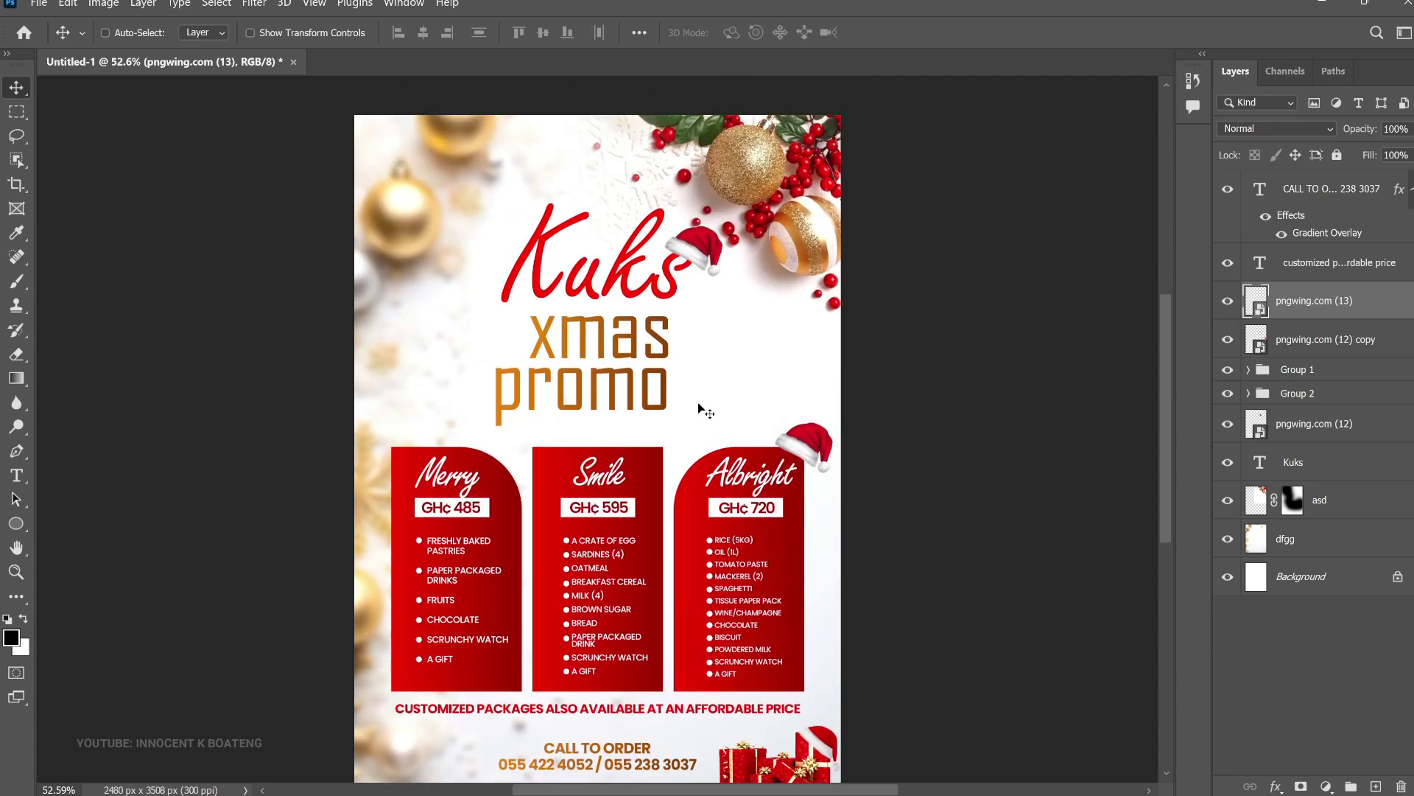
{"action": "scroll", "coordinate": [699, 405], "scroll_direction": "down", "scroll_amount": 1}
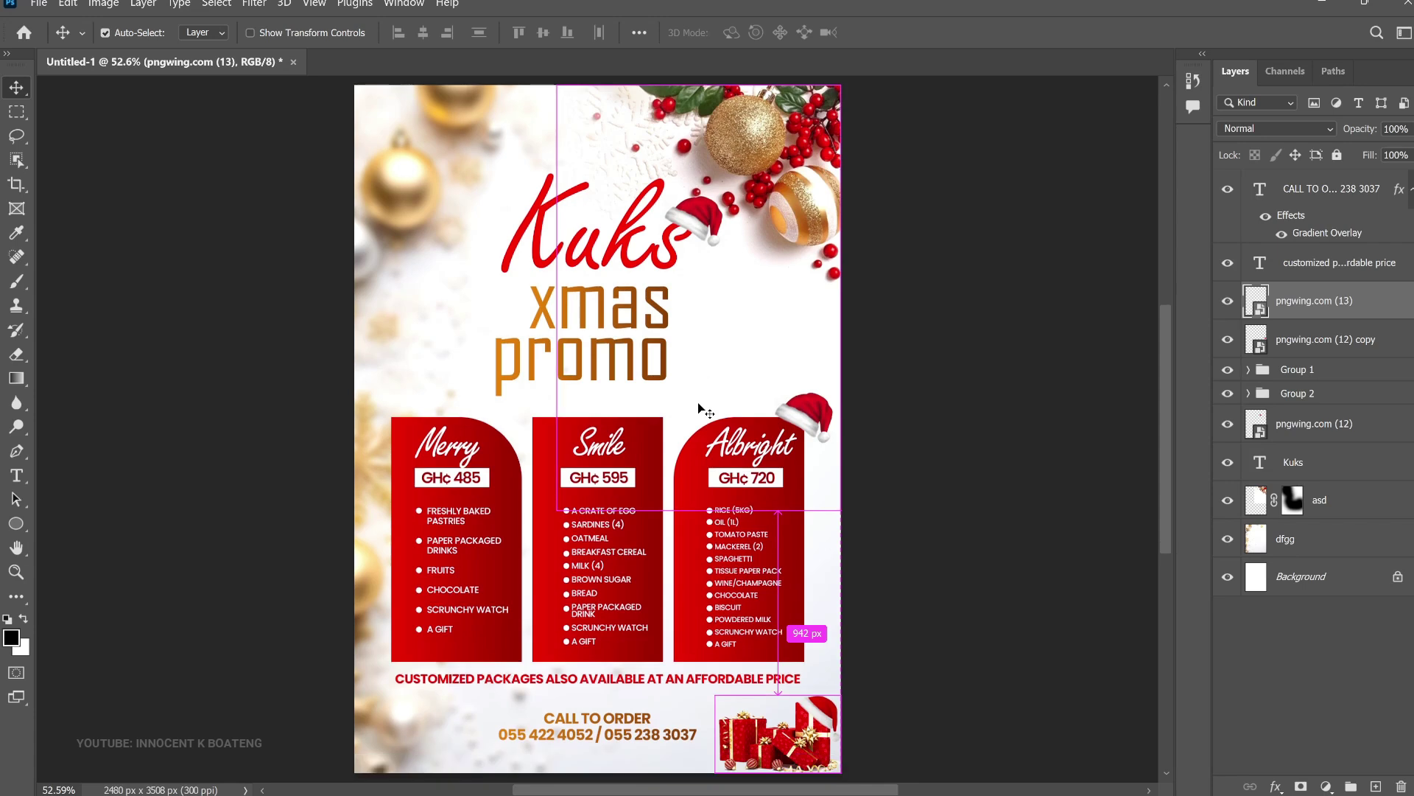
{"action": "key", "text": "ctrl+minus"}
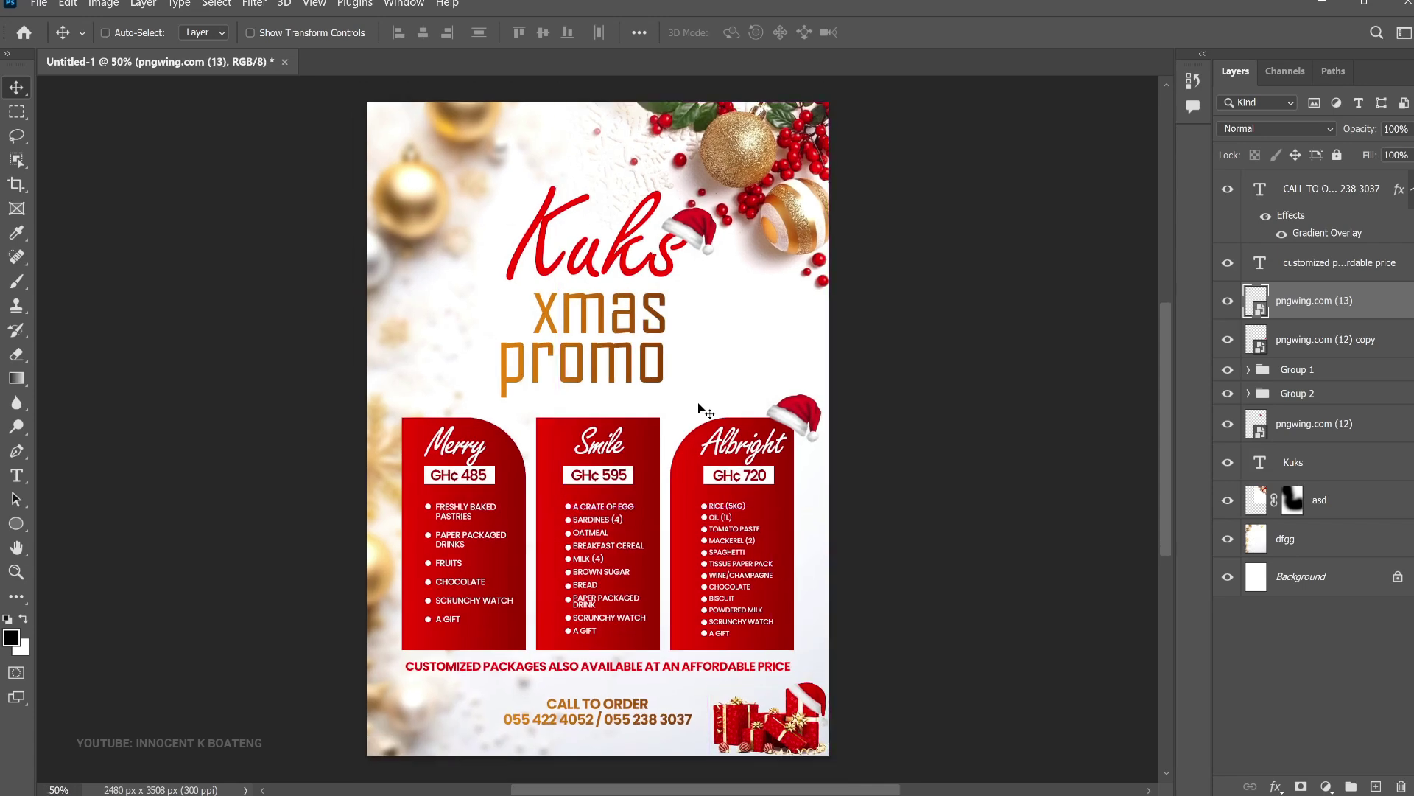